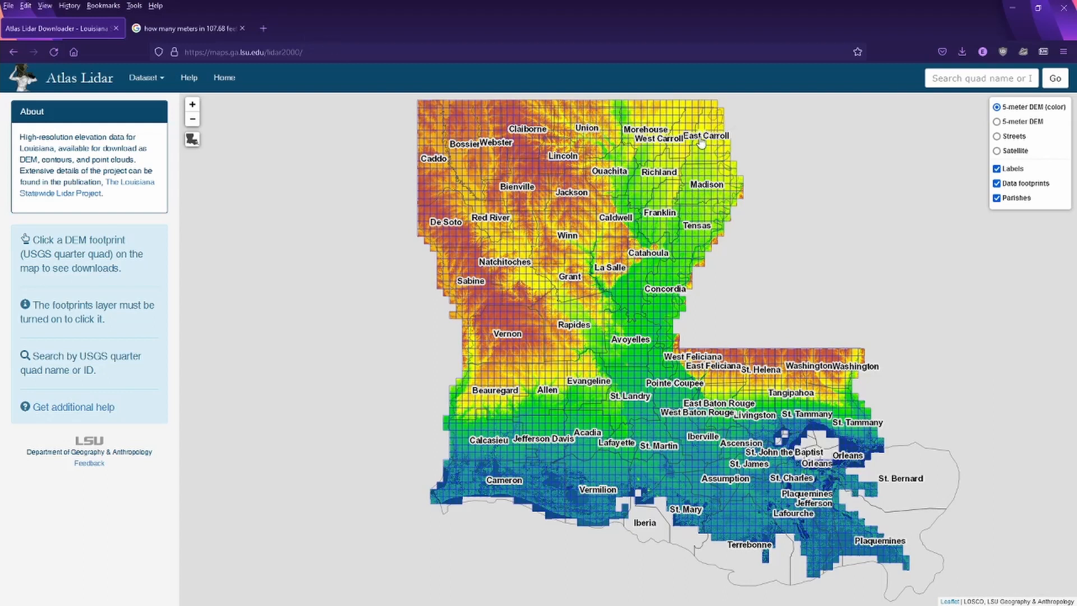
# Display the Streets base map and select the PIONEER SE quarter quad that covers Poverty Point National Monument.
pyautogui.scroll(1, 675, 159)
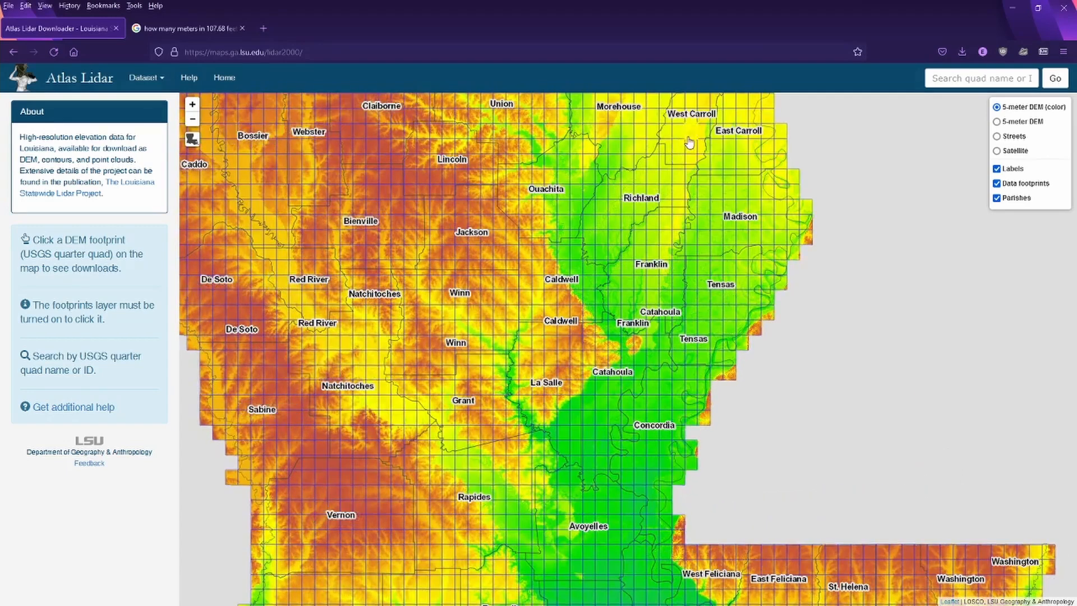
pyautogui.scroll(2, 681, 151)
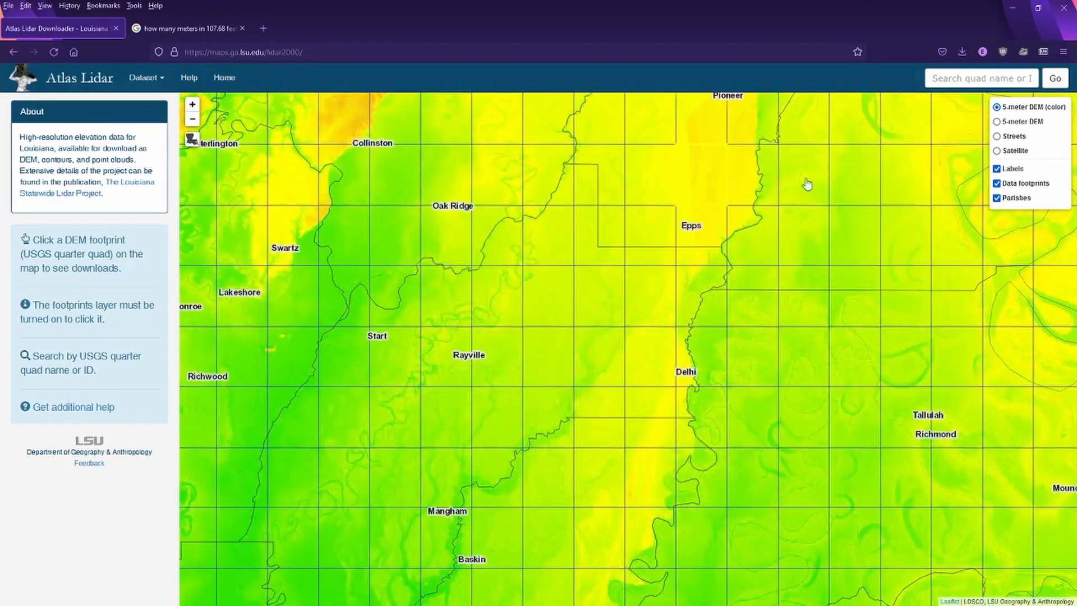
pyautogui.moveTo(805, 180); pyautogui.dragTo(674, 273)
pyautogui.scroll(1, 674, 273)
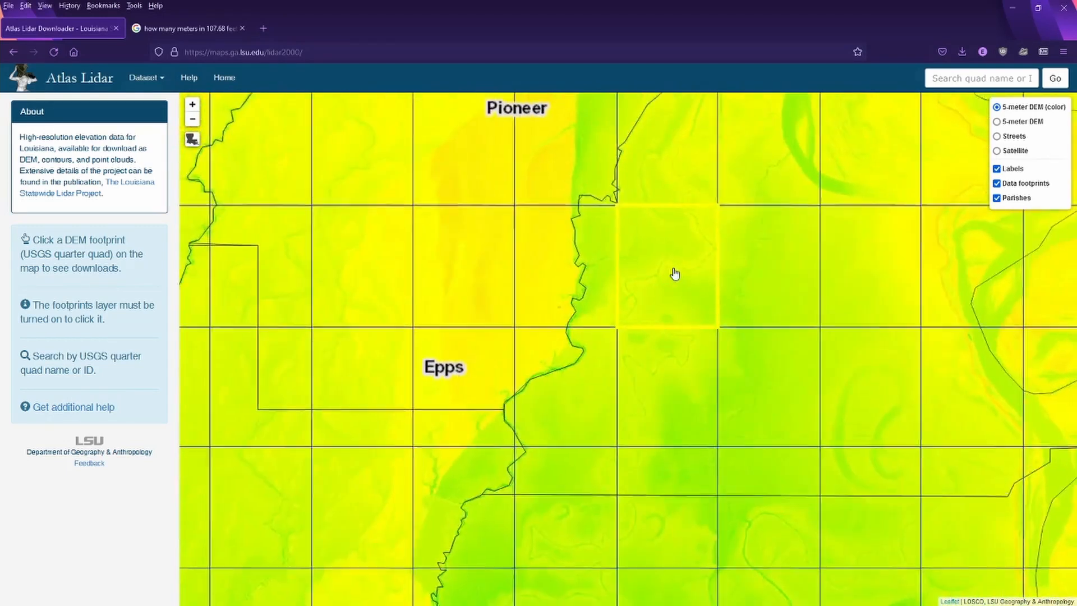
pyautogui.click(1016, 138)
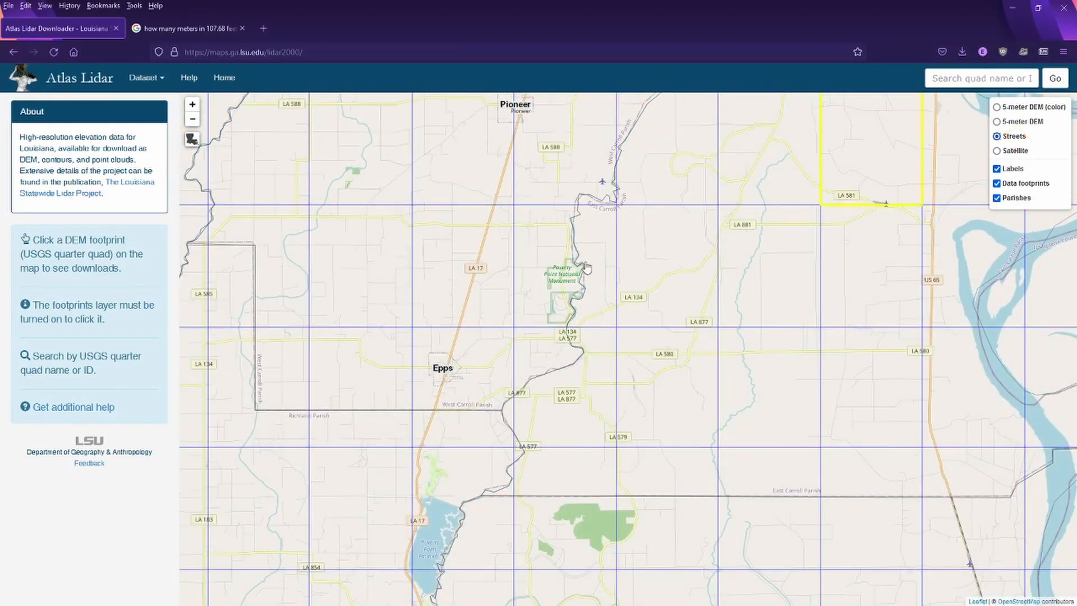
pyautogui.scroll(1, 571, 298)
pyautogui.click(571, 298)
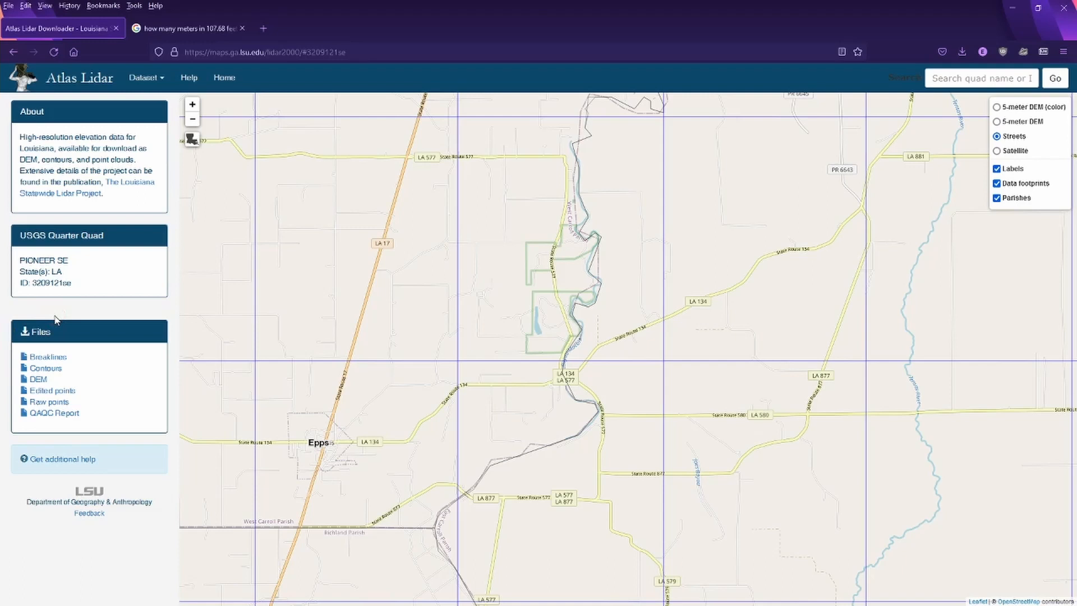
# Download the DEM archive of the PIONEER SE quad, look through the .dem files inside it, and close the archive window.
pyautogui.click(45, 381)
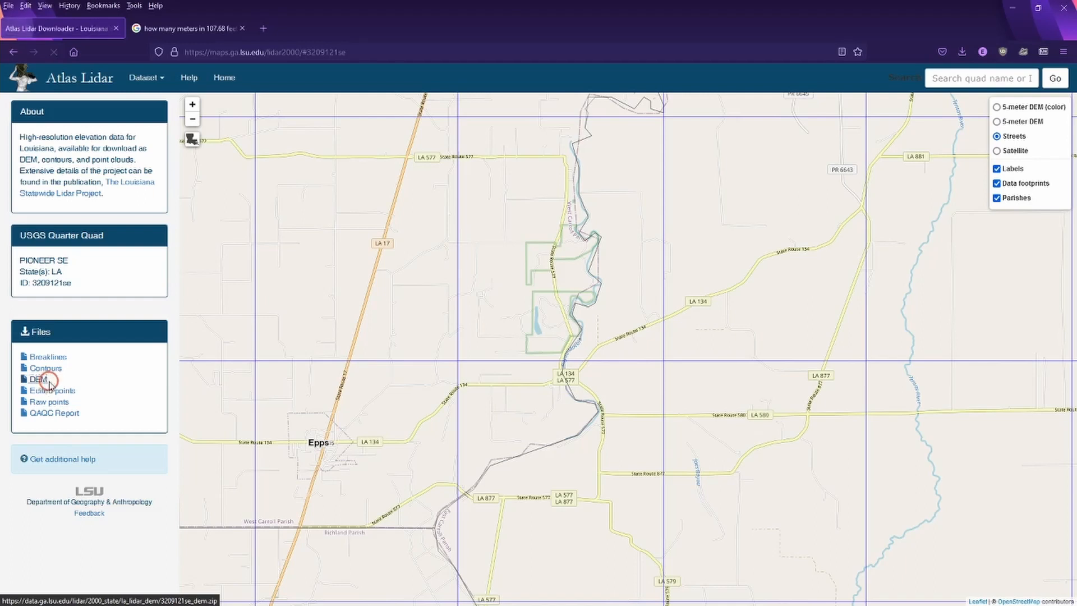
pyautogui.click(746, 425)
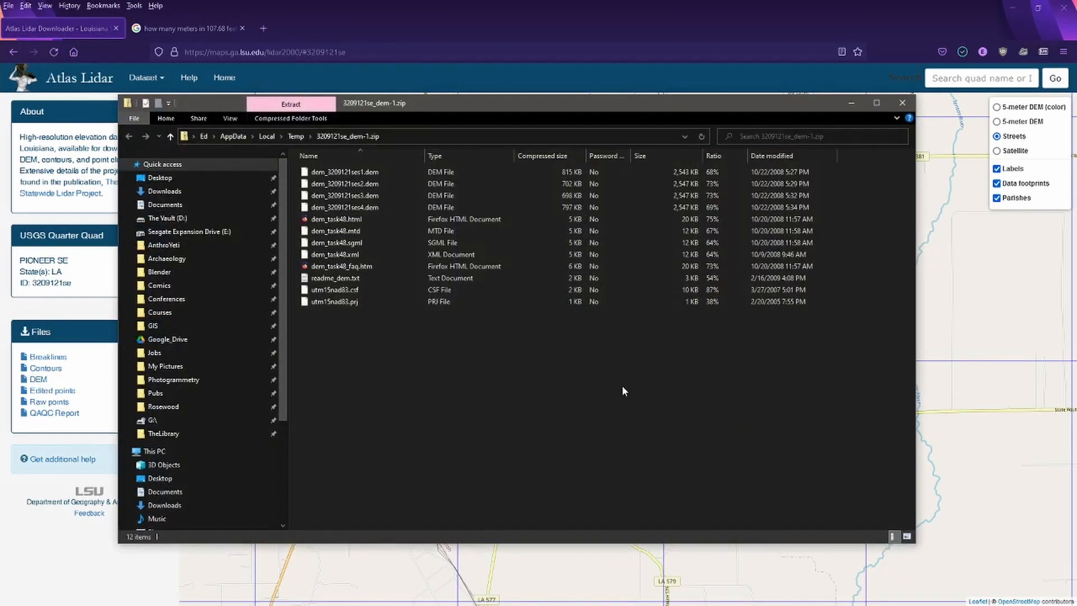
pyautogui.click(338, 186)
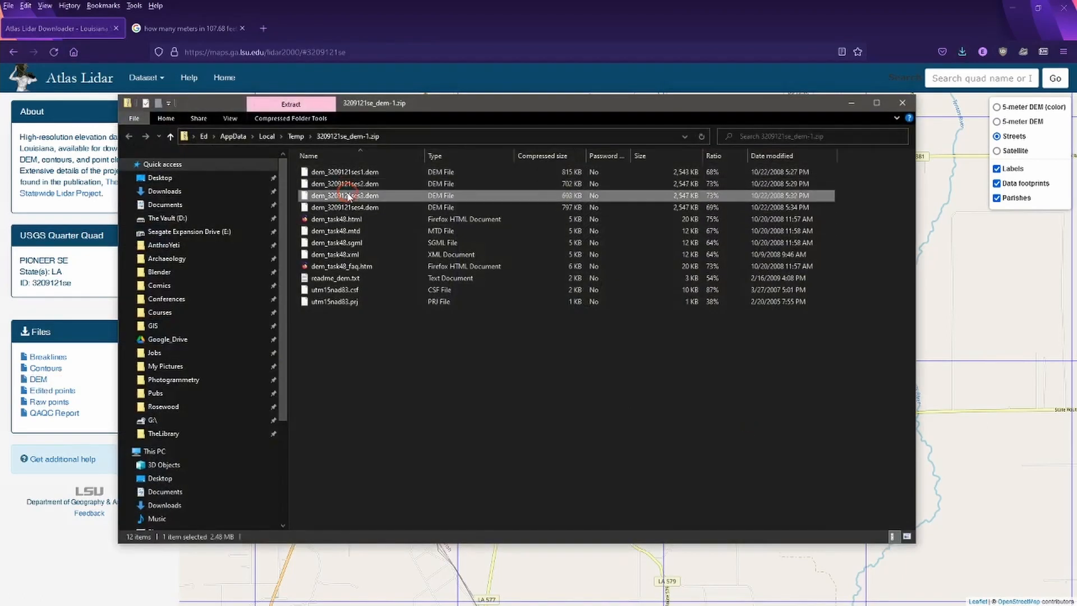
pyautogui.click(360, 207)
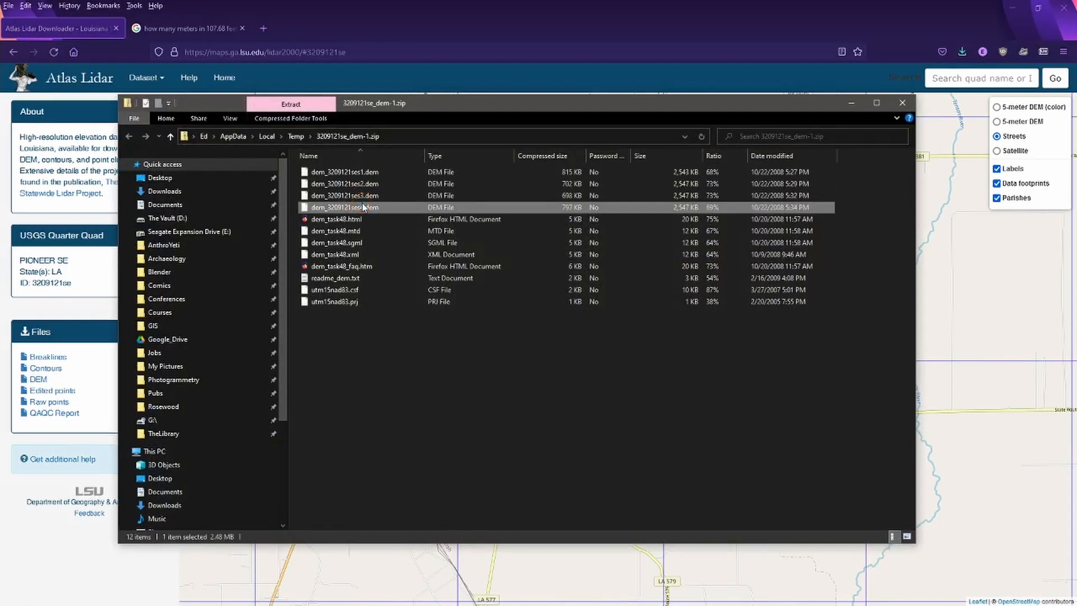
pyautogui.click(374, 195)
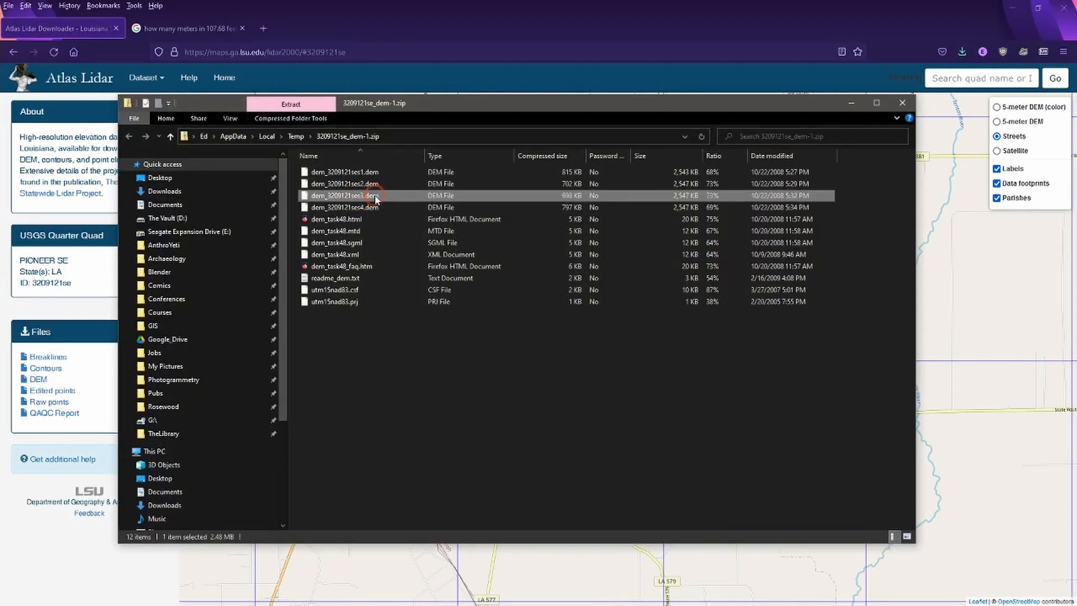
pyautogui.click(371, 210)
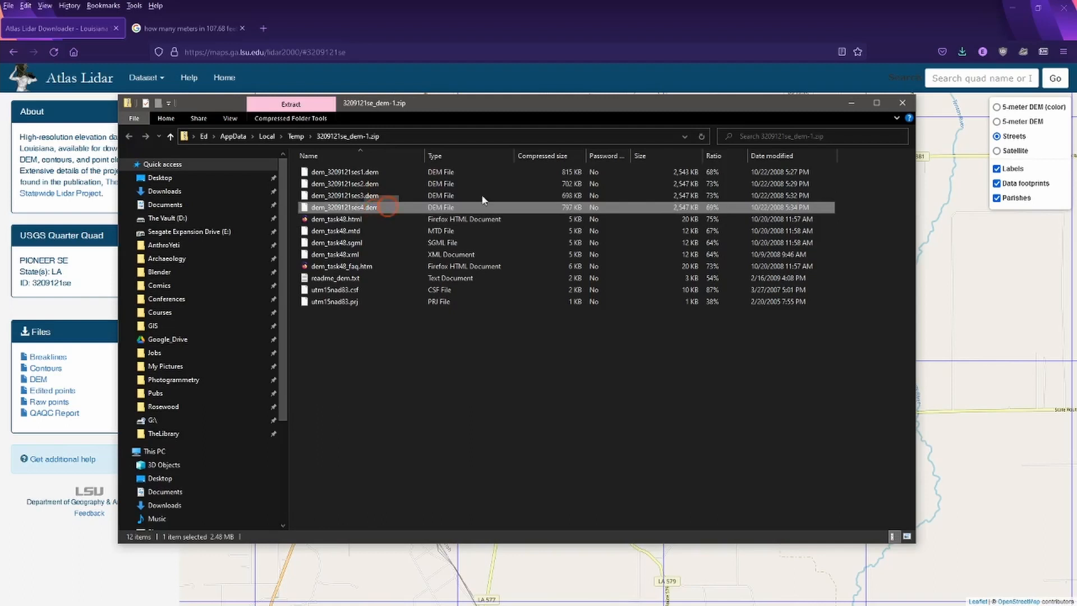
pyautogui.click(903, 103)
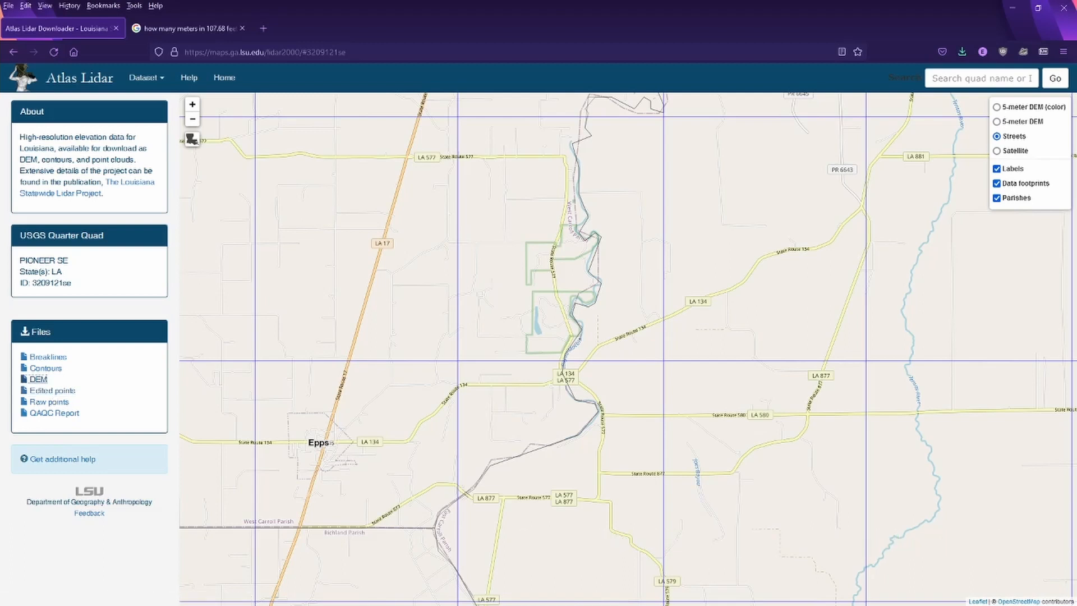
# Locate PovertyPointElevation_1.zip in the EditedPoints folder, and switch to QGIS to add PovertyPointElevation_1.tif from that folder as a raster layer.
pyautogui.hotkey('alt', 'Tab')
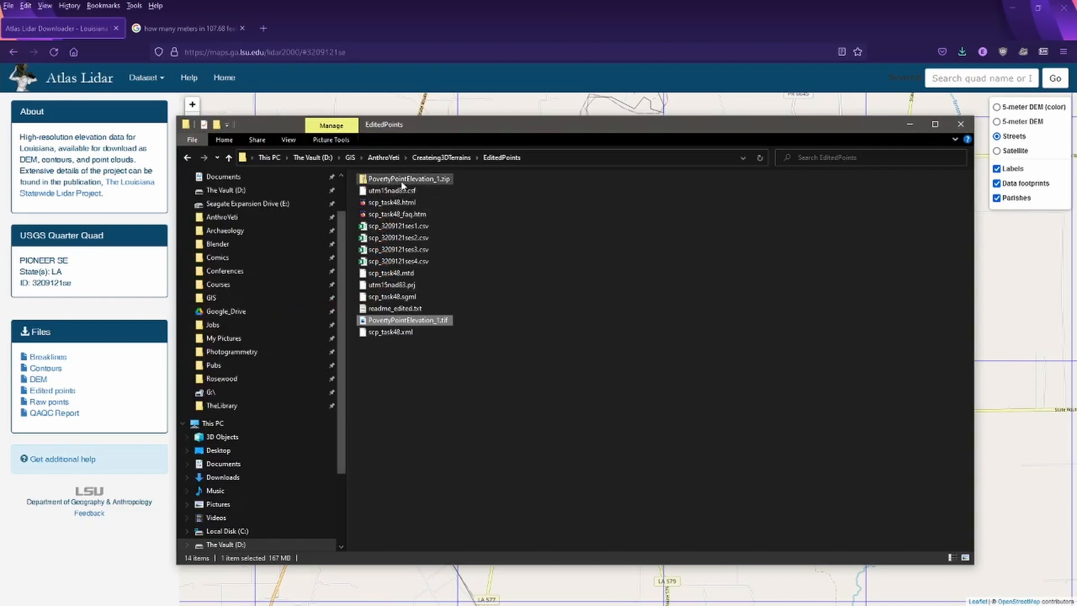
pyautogui.click(403, 181)
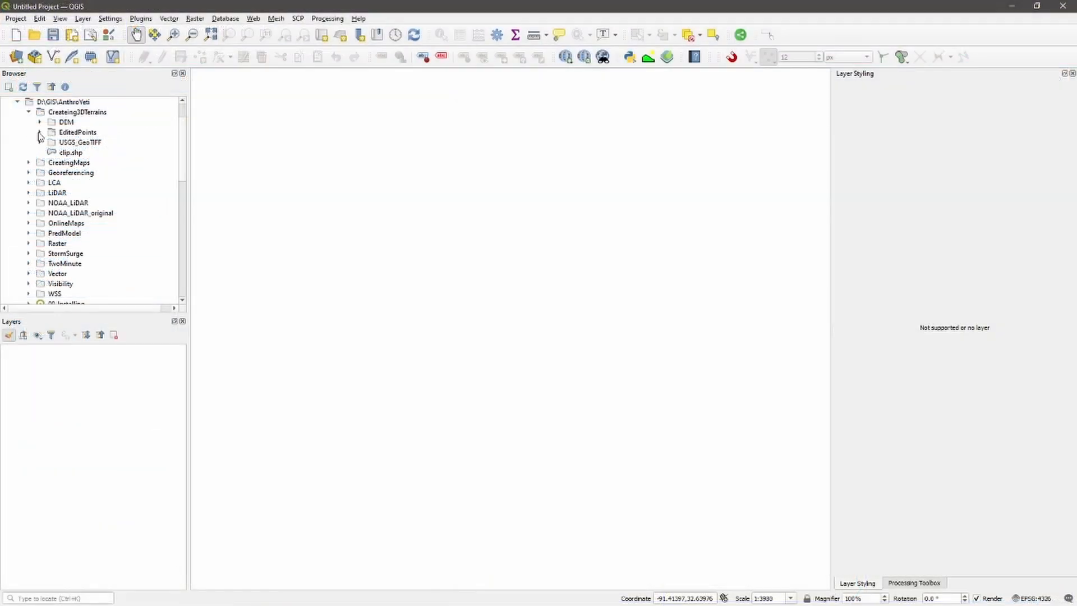
pyautogui.click(40, 132)
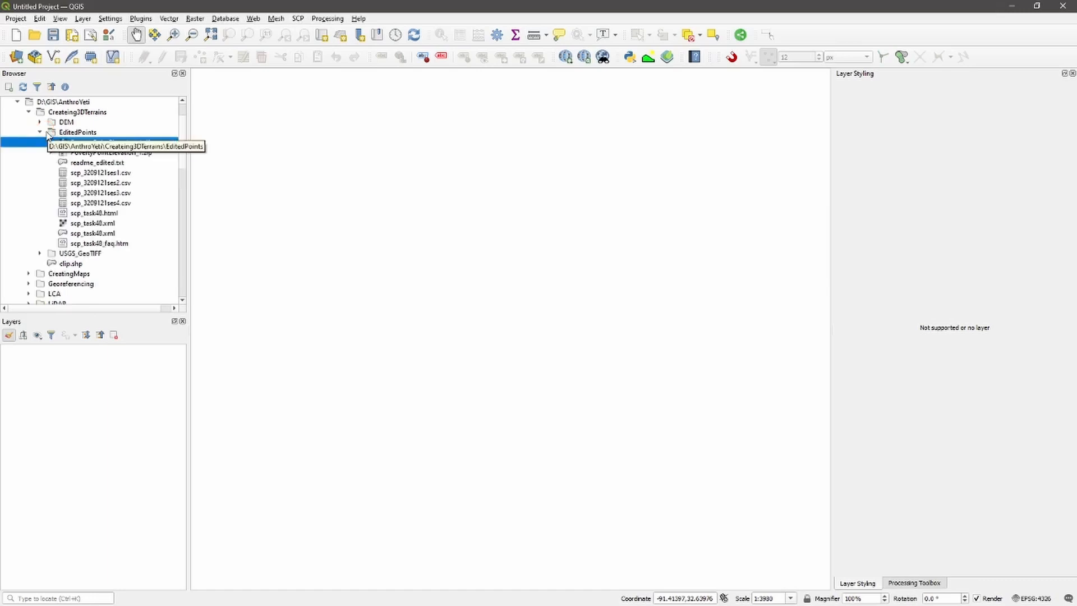
pyautogui.doubleClick(141, 144)
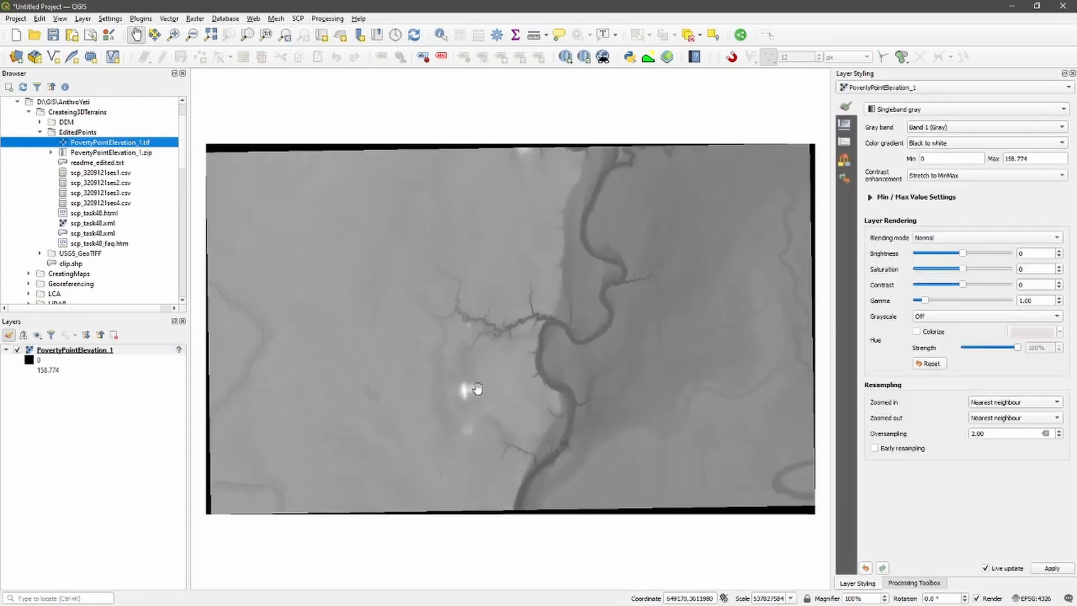
pyautogui.scroll(3, 477, 388)
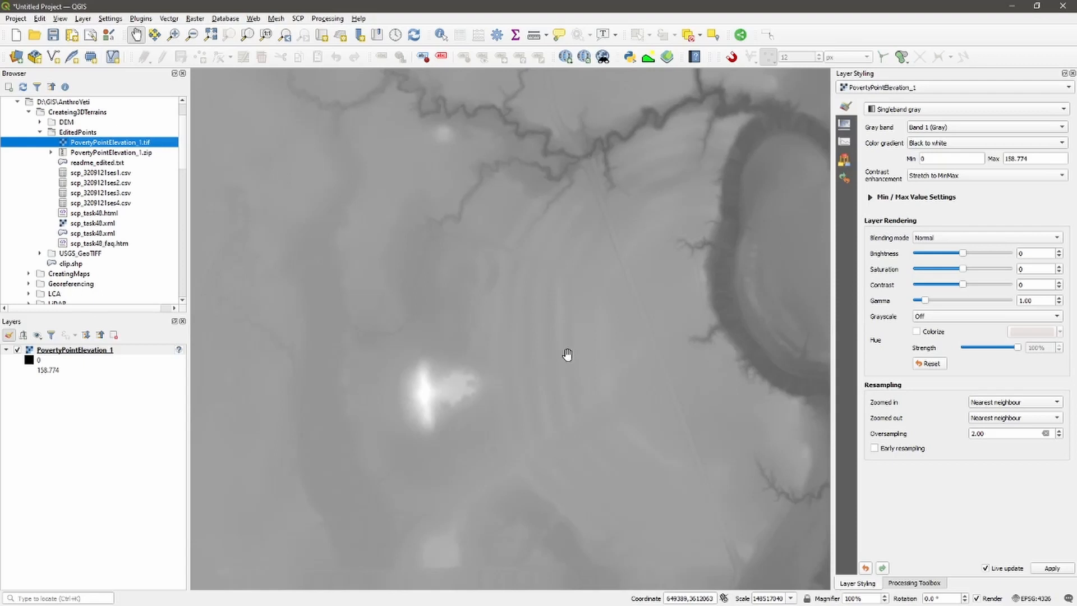
pyautogui.scroll(-1, 567, 353)
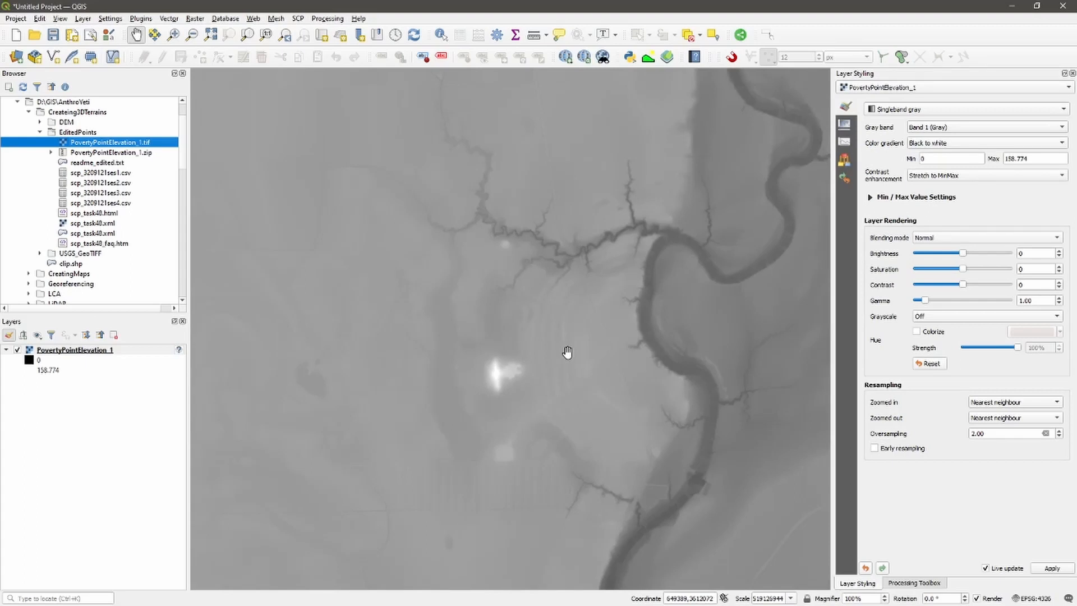
# Set the PovertyPointElevation_1 layer's CRS to NAD83 / UTM zone 15N (EPSG:26915), accepting the first listed transformation to WGS 84.
pyautogui.click(98, 353)
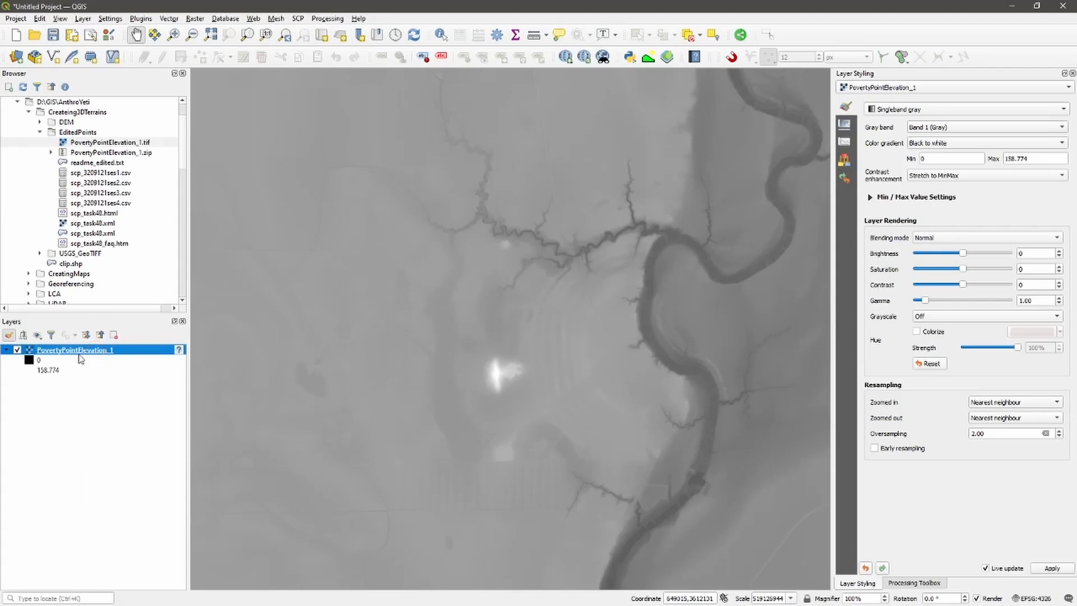
pyautogui.rightClick(79, 351)
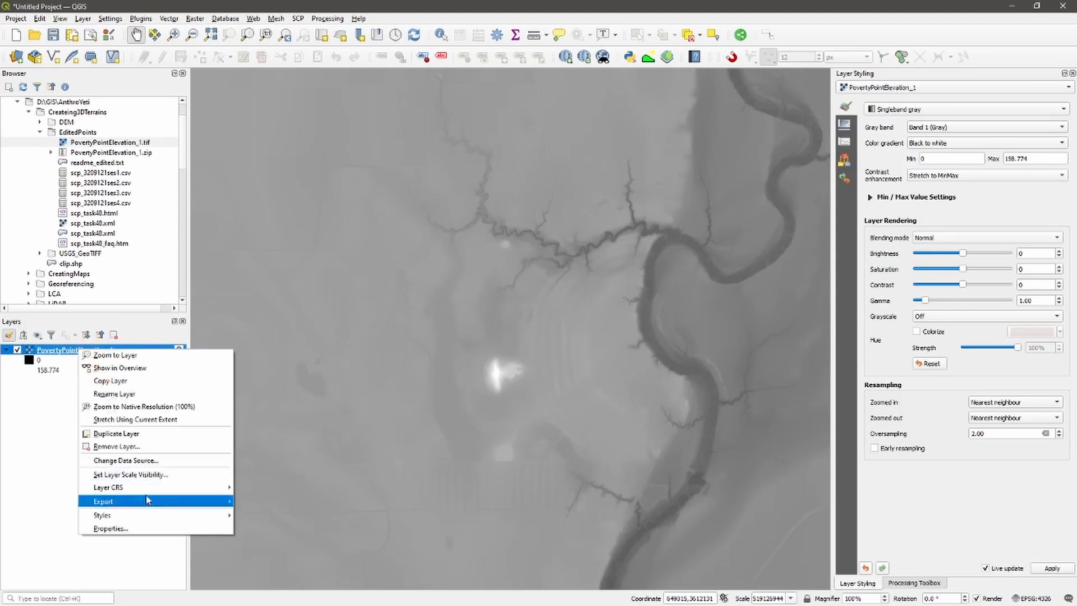
pyautogui.moveTo(148, 493)
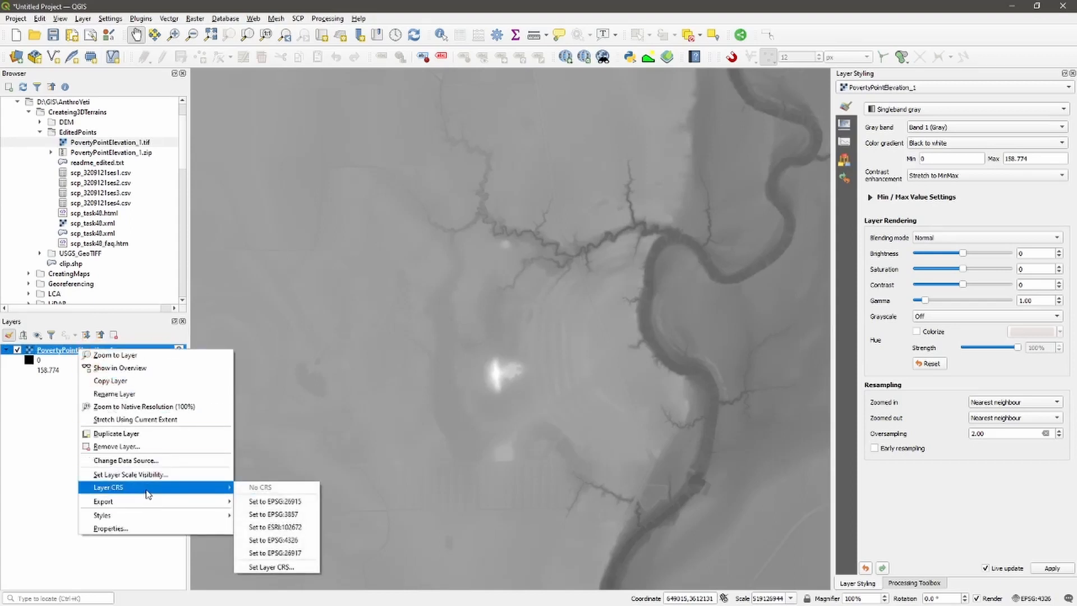
pyautogui.click(301, 566)
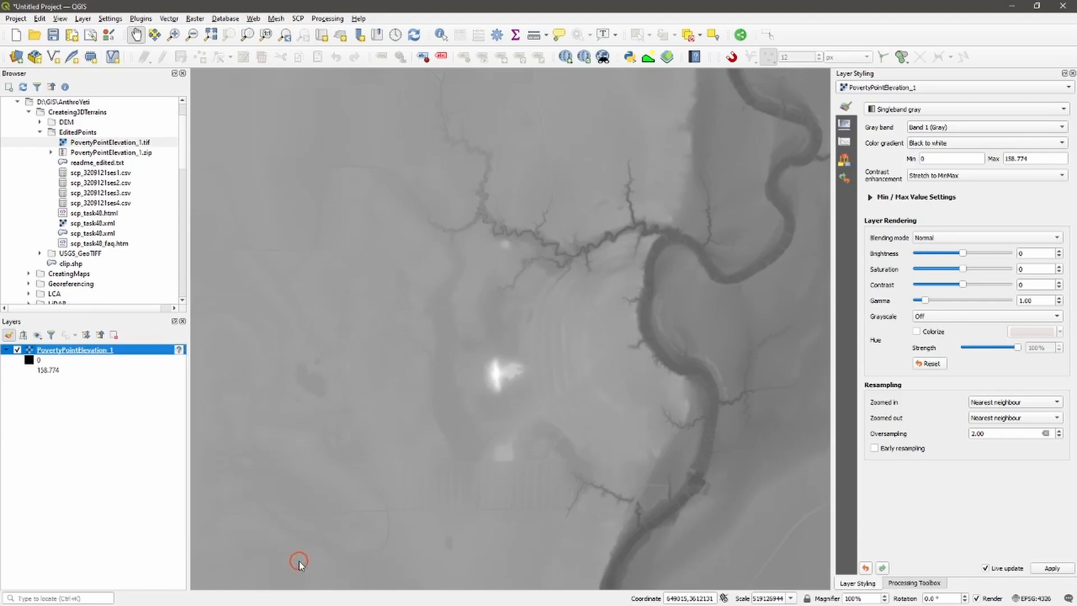
pyautogui.moveTo(334, 133); pyautogui.dragTo(458, 113)
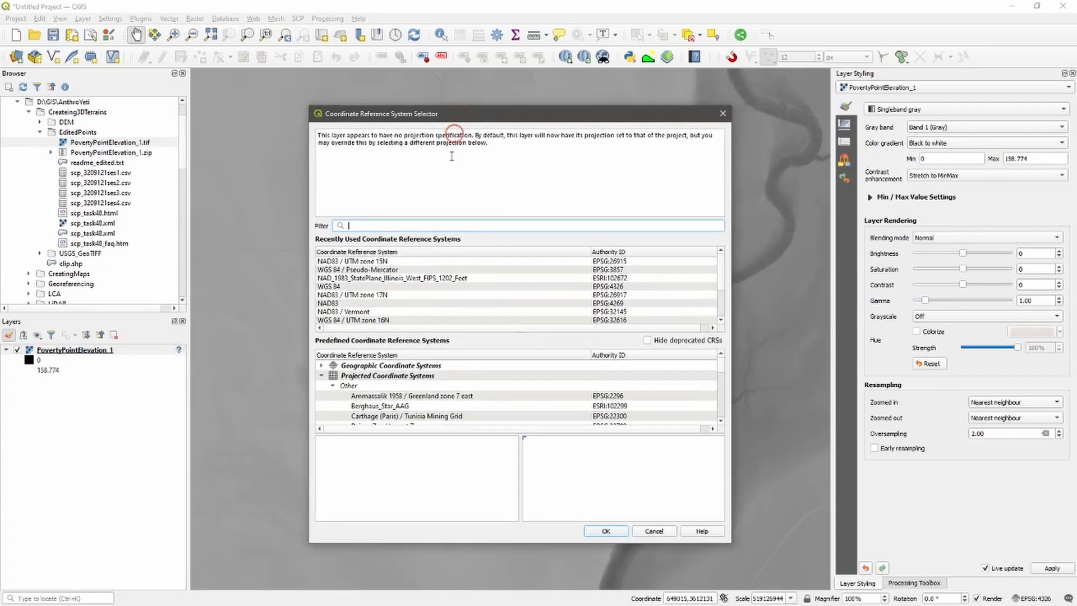
pyautogui.click(365, 226)
pyautogui.write('26915')
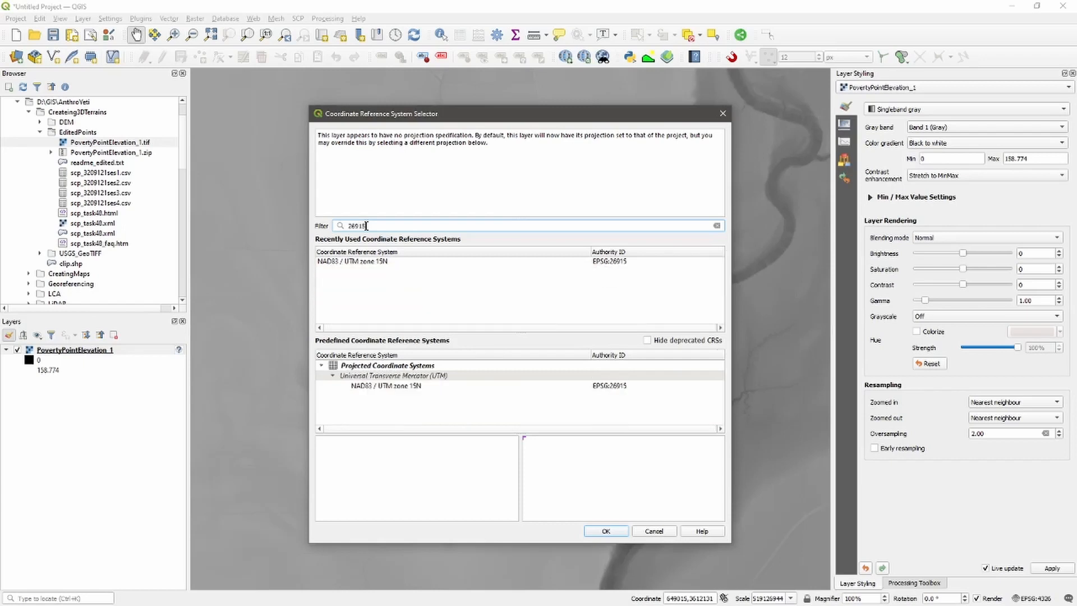
pyautogui.click(409, 387)
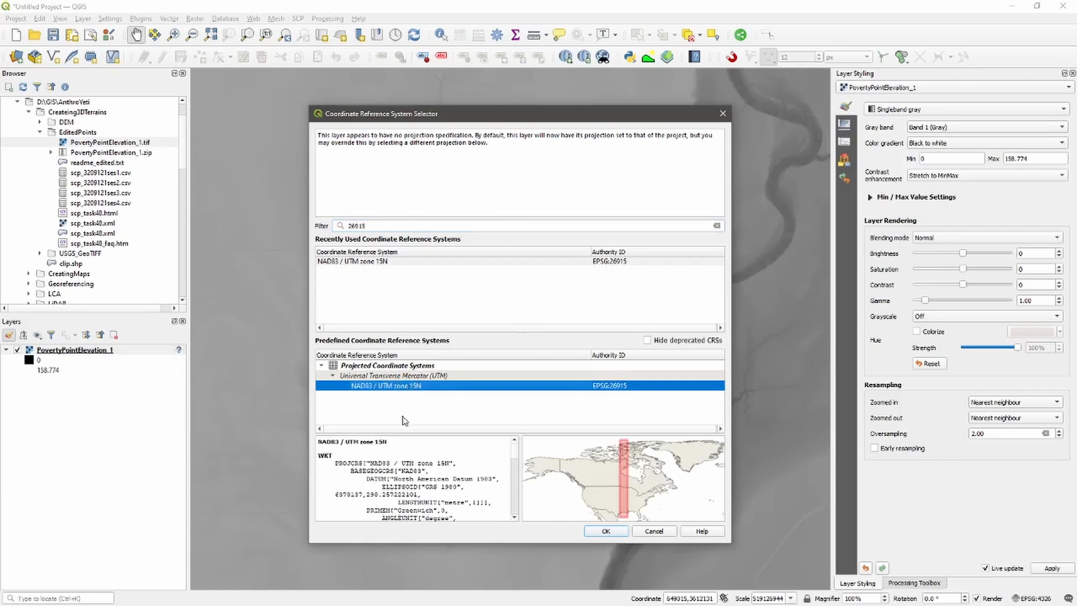
pyautogui.click(617, 534)
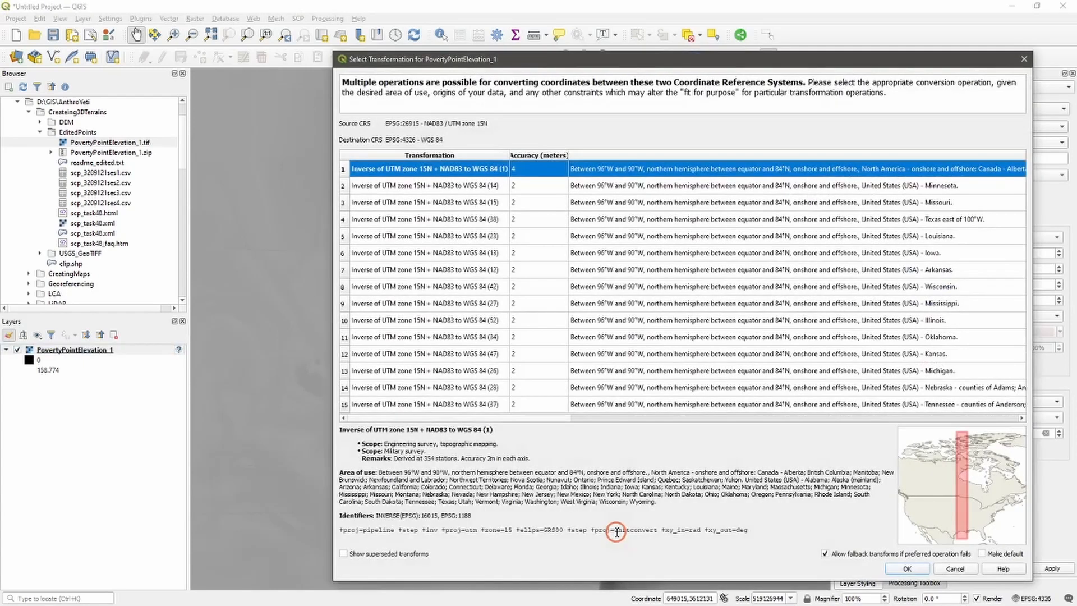
pyautogui.click(908, 568)
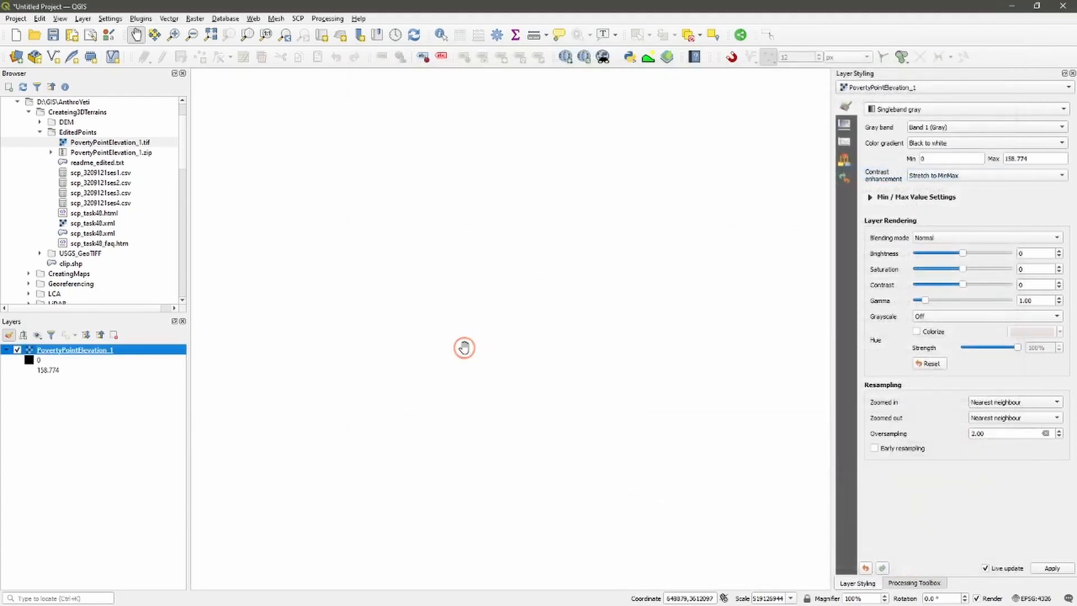
# Zoom to the PovertyPointElevation_1 layer's extent and examine the bright mound and the river around it.
pyautogui.rightClick(91, 356)
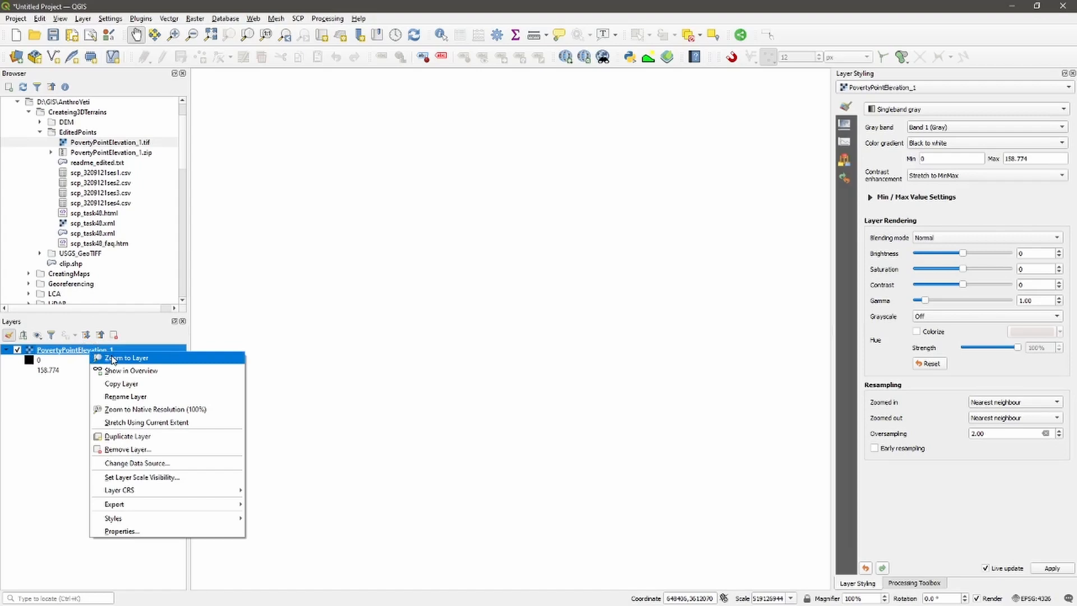
pyautogui.click(112, 358)
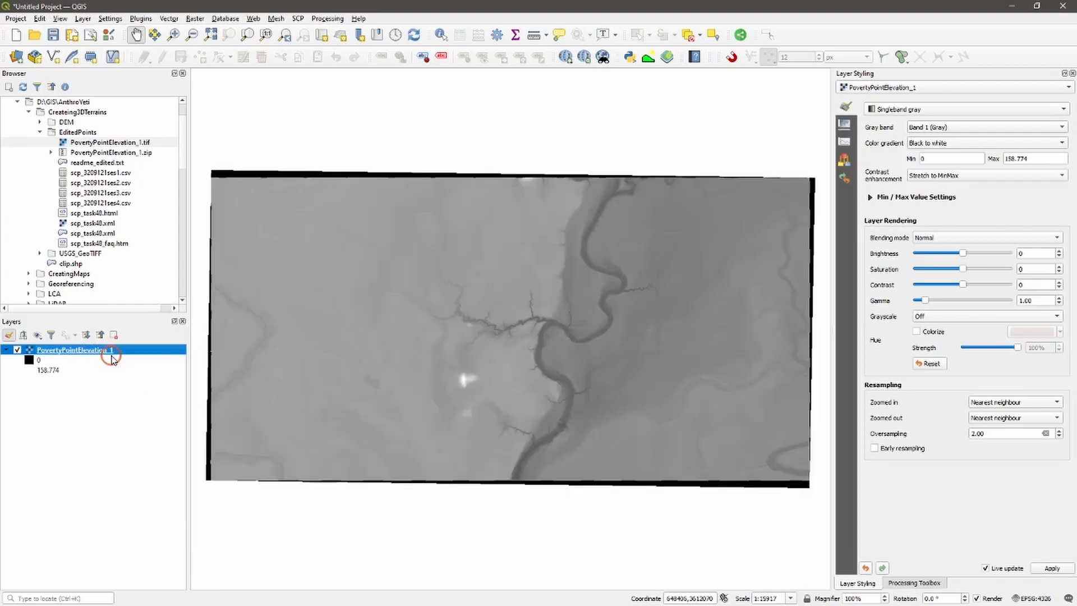
pyautogui.scroll(2, 476, 364)
pyautogui.scroll(1, 476, 364)
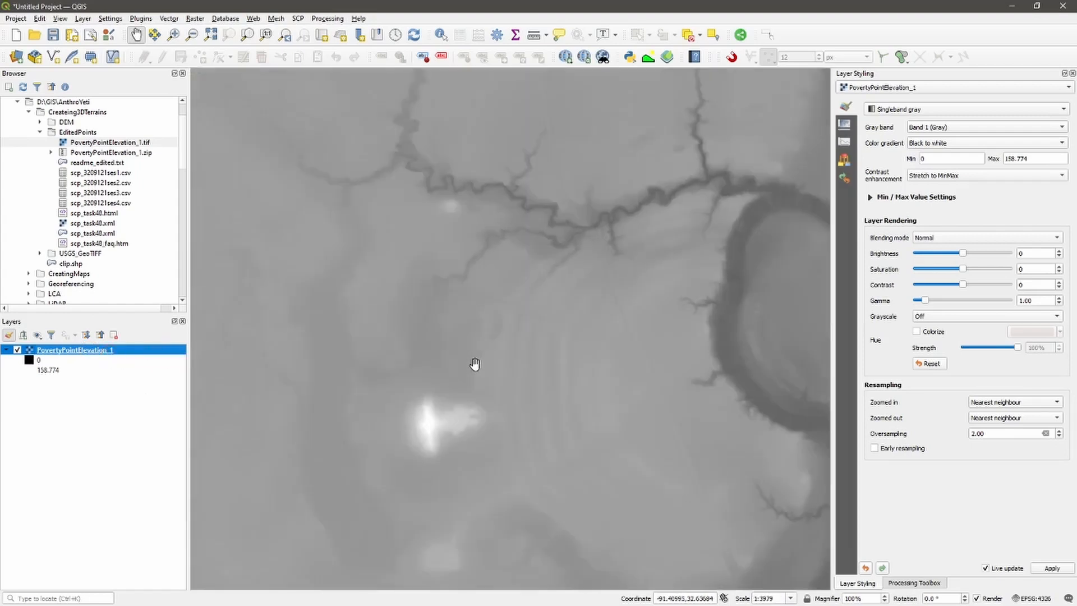
pyautogui.scroll(-1, 478, 362)
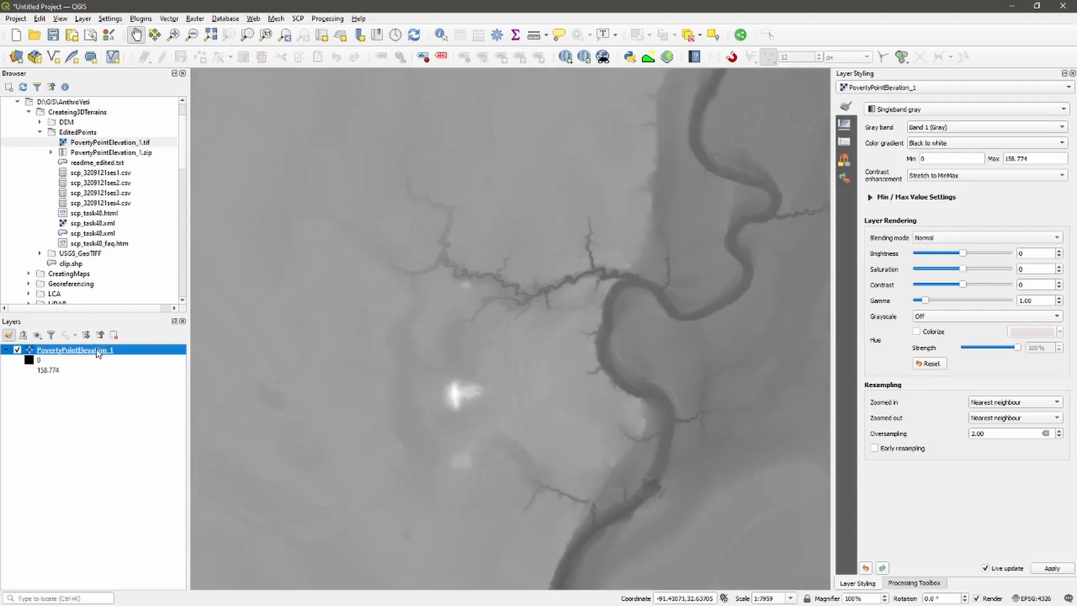
# Duplicate the PovertyPointElevation_1 layer twice.
pyautogui.rightClick(97, 352)
pyautogui.click(168, 432)
pyautogui.rightClick(77, 350)
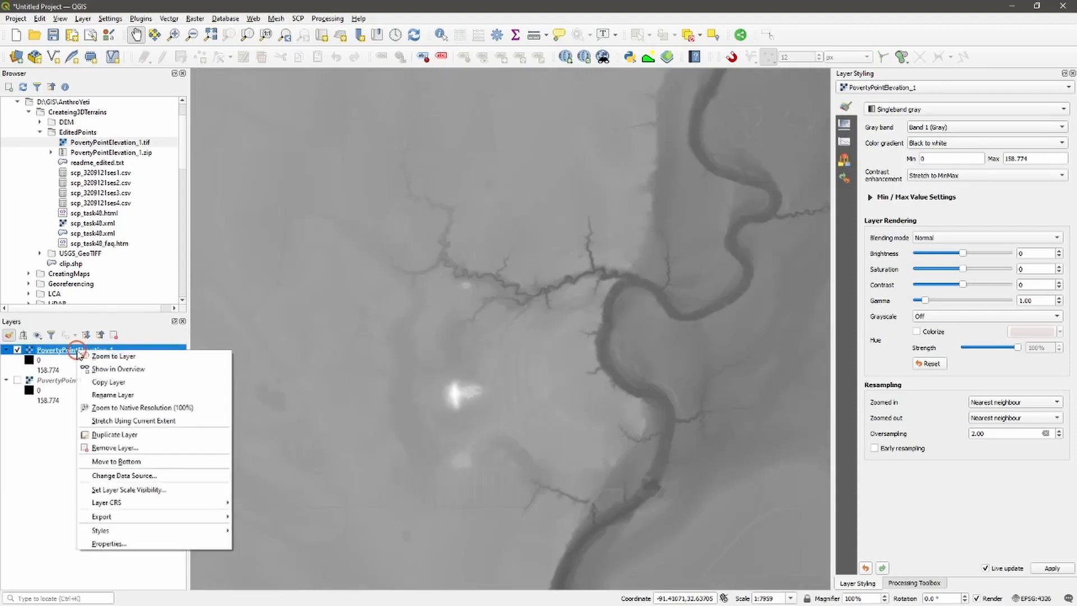
pyautogui.click(149, 434)
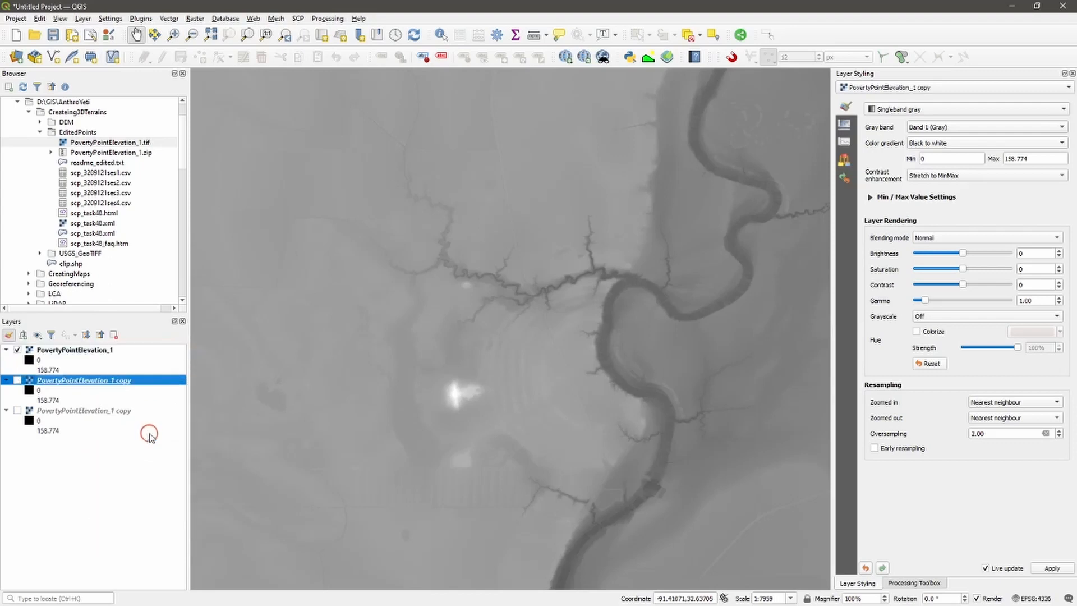
# Hide the original PovertyPointElevation_1 layer, and select and show only the lowest copy in the layer stack.
pyautogui.click(17, 350)
pyautogui.click(84, 411)
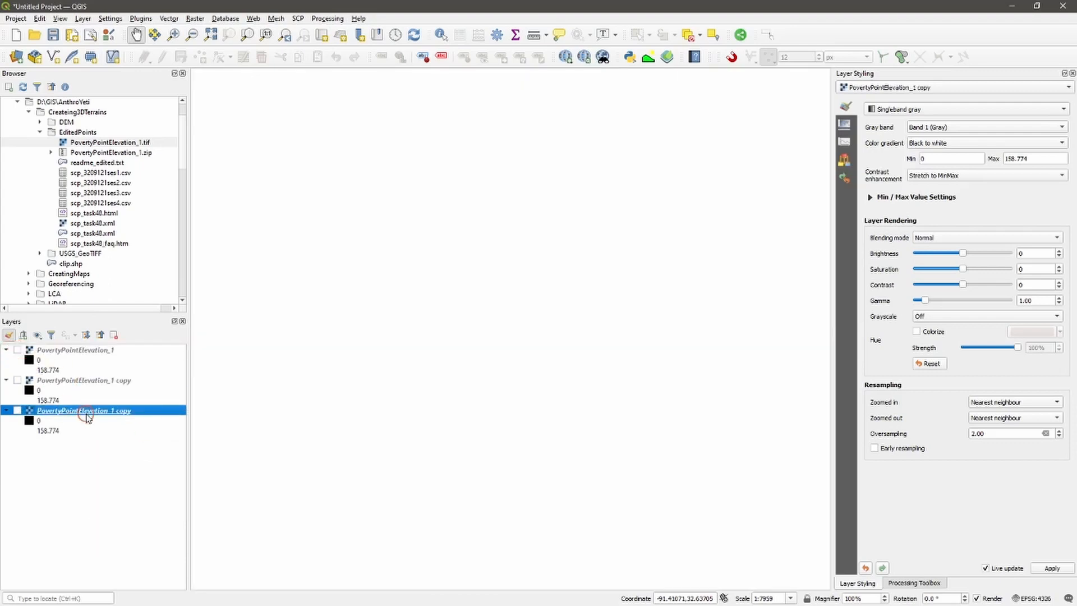
pyautogui.click(16, 411)
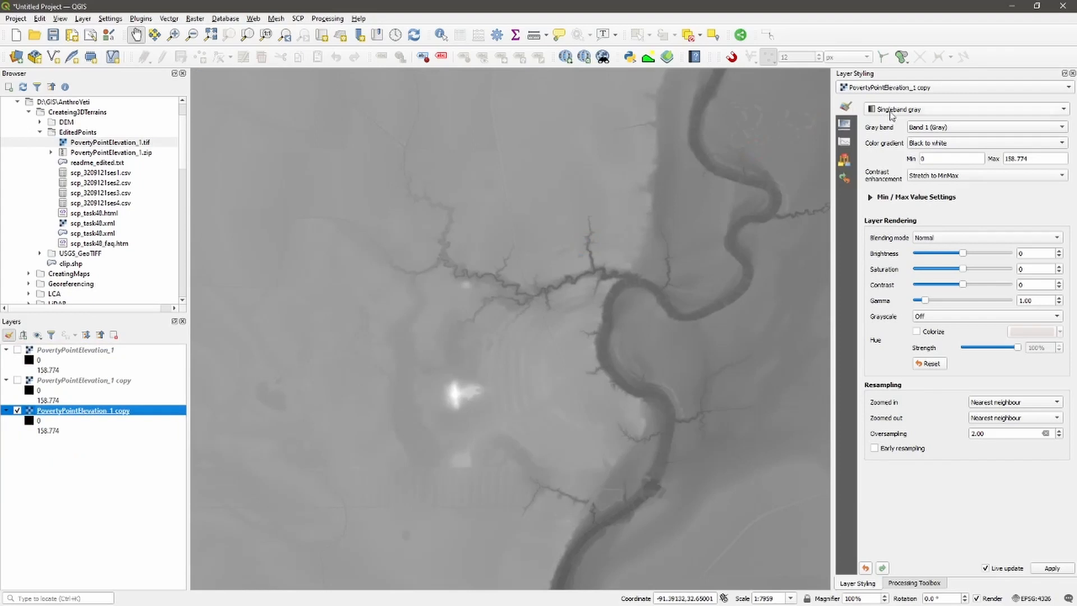
# Render the lowest PovertyPointElevation_1 copy as a hillshade.
pyautogui.click(891, 114)
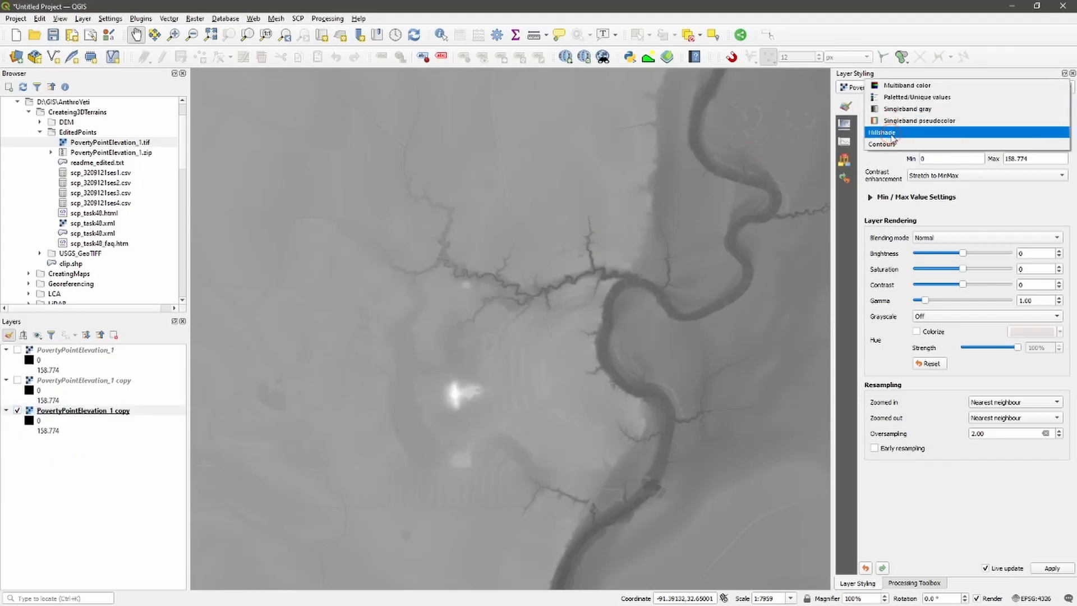
pyautogui.click(892, 133)
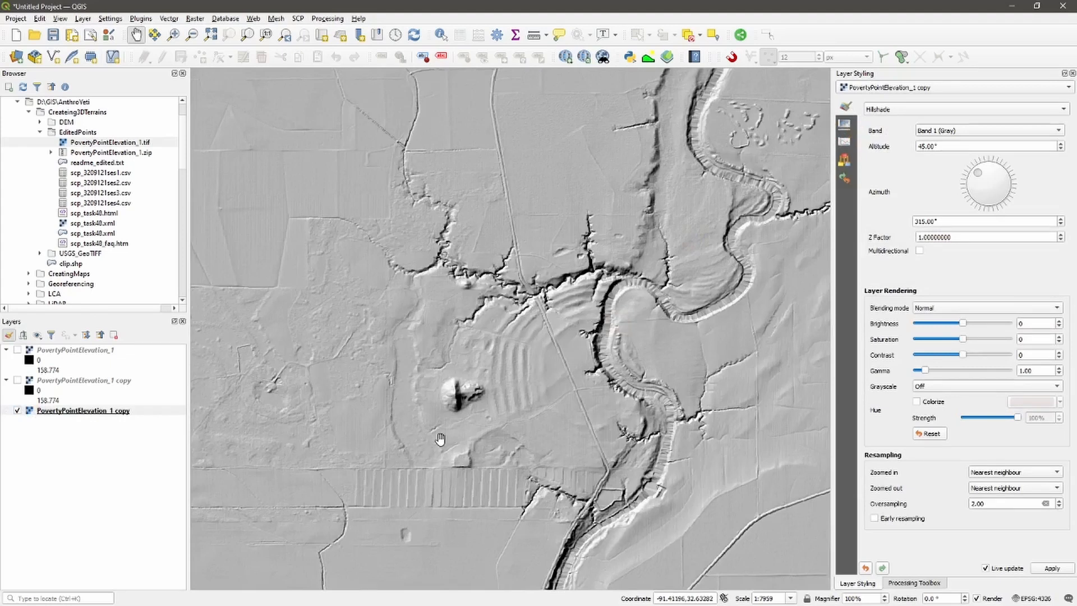
# Show the upper PovertyPointElevation_1 copy and render it as singleband pseudocolor.
pyautogui.click(104, 386)
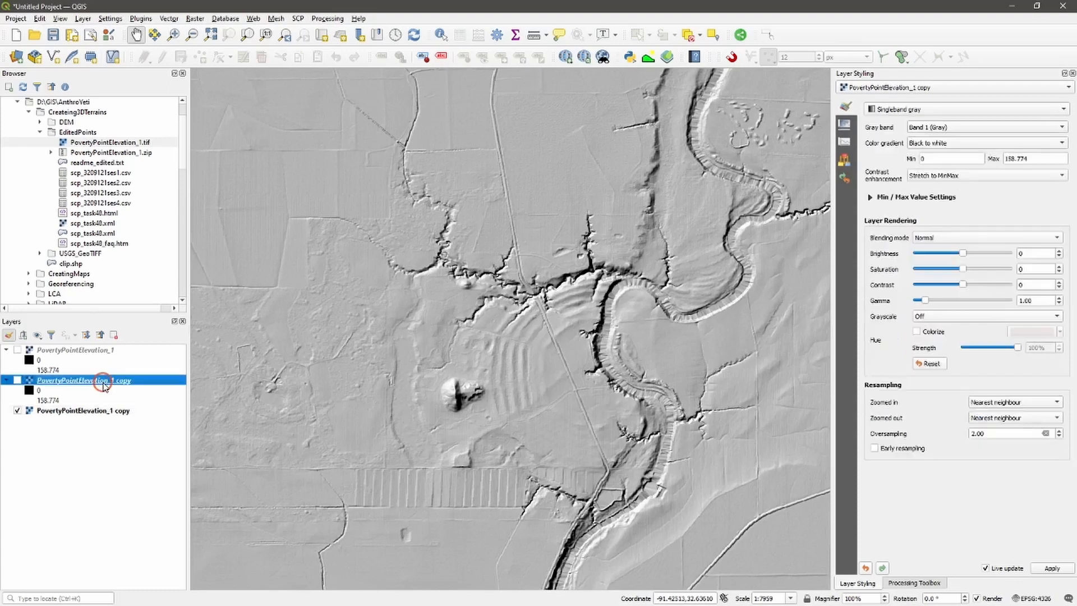
pyautogui.click(17, 380)
pyautogui.click(923, 109)
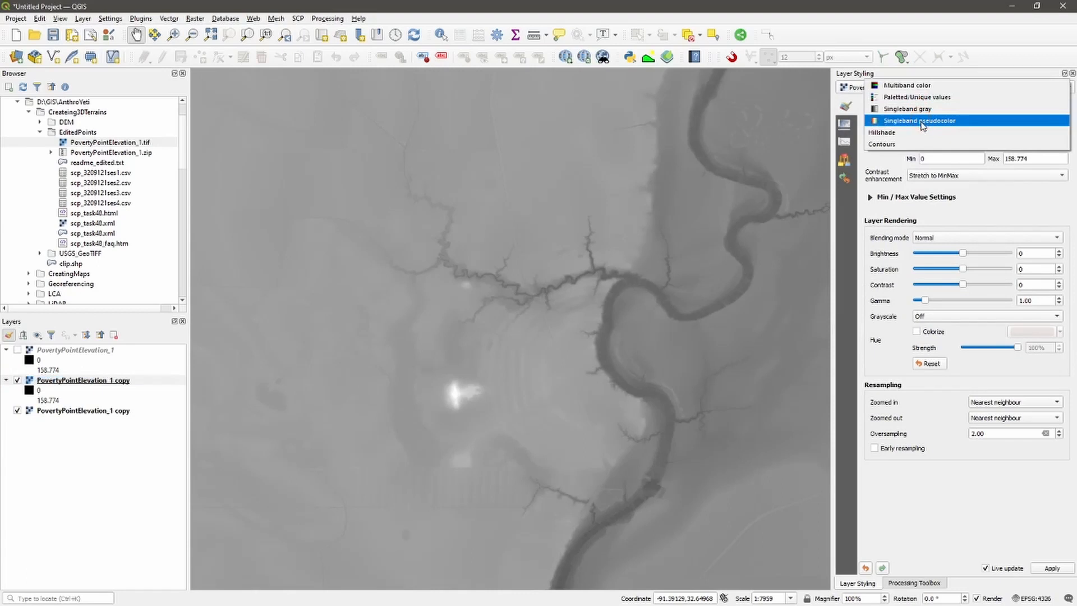
pyautogui.click(921, 121)
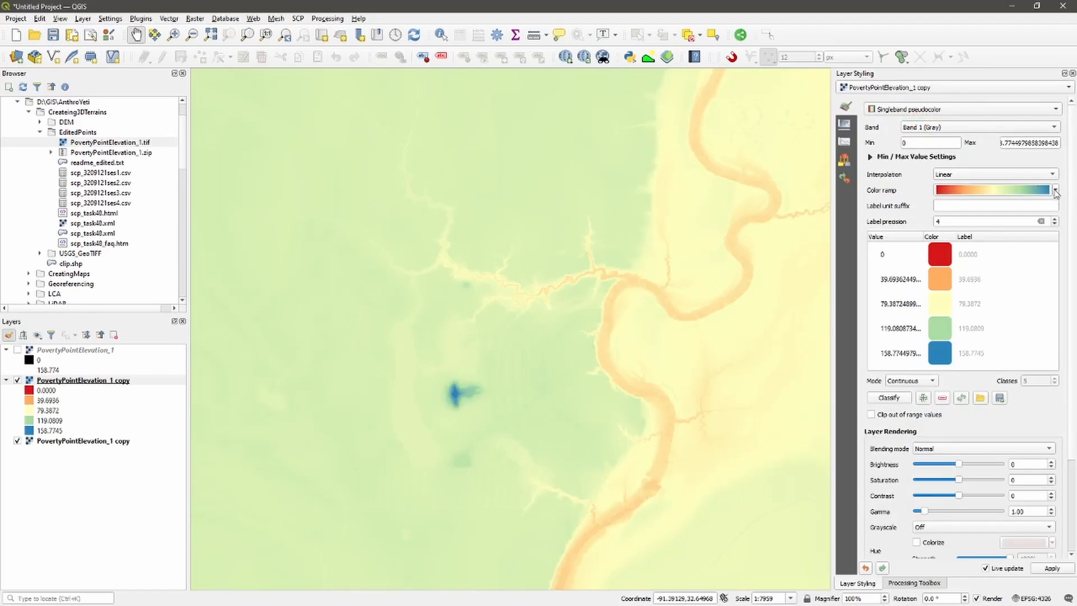
# Apply the wiki-schwarzwald-cont color ramp from the cpt-city catalog's Topography palettes to the pseudocolor copy.
pyautogui.click(1055, 191)
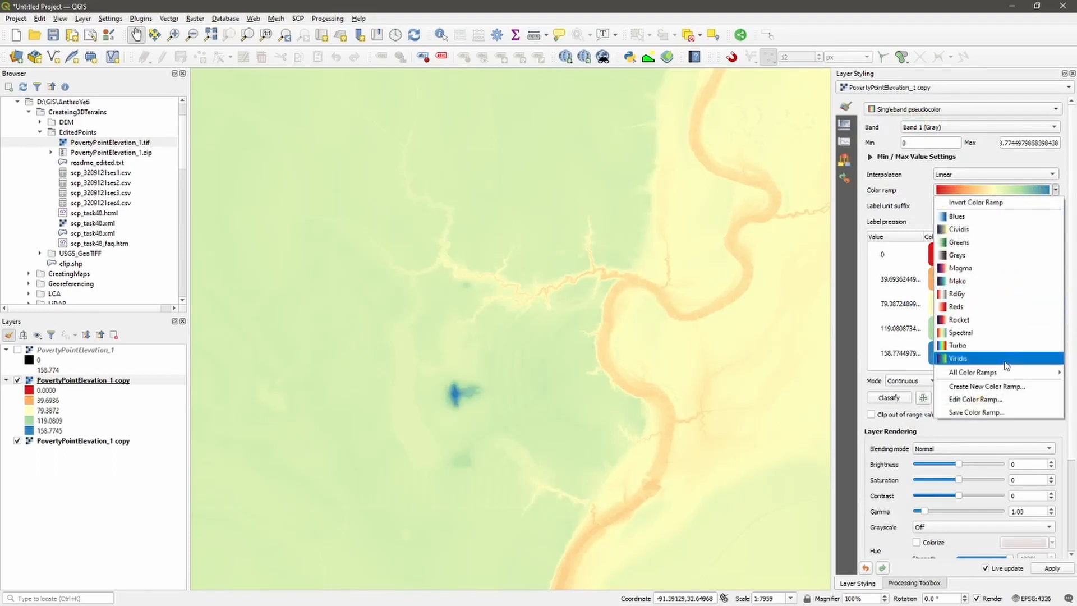
pyautogui.click(1007, 386)
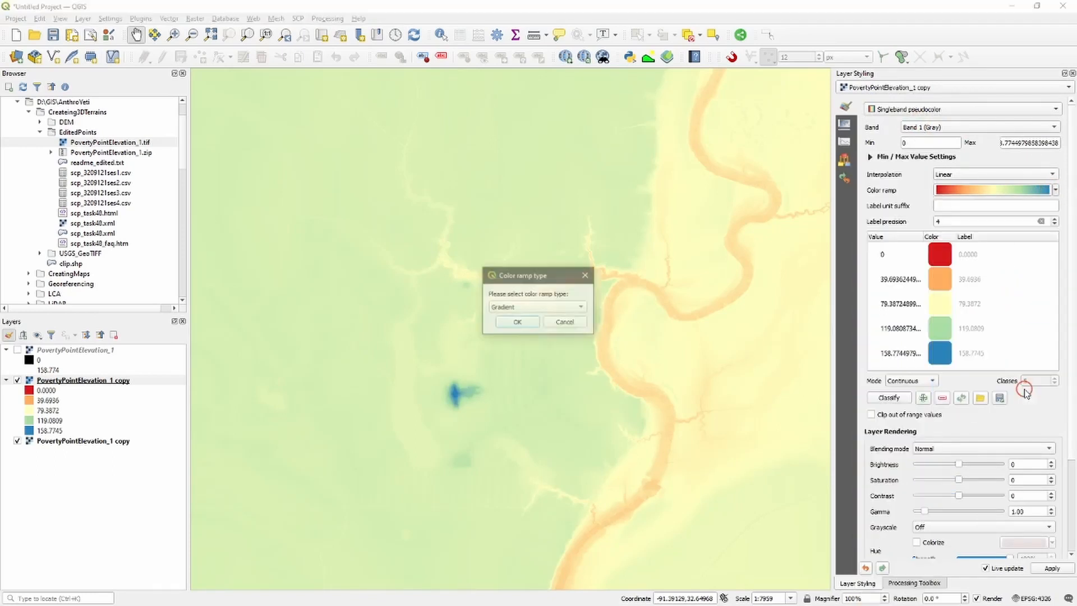
pyautogui.click(583, 310)
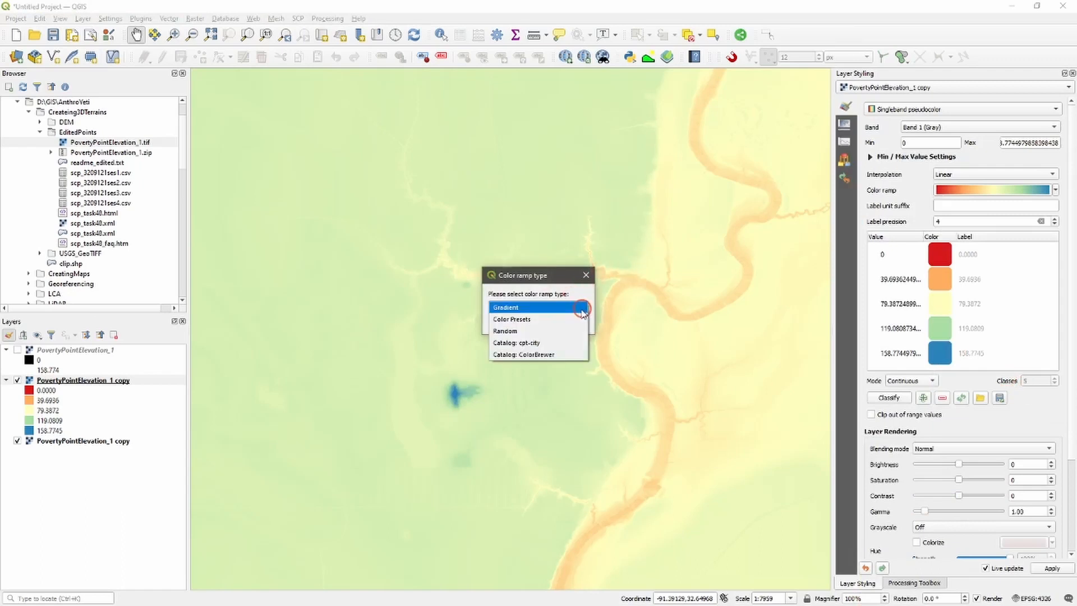
pyautogui.click(573, 344)
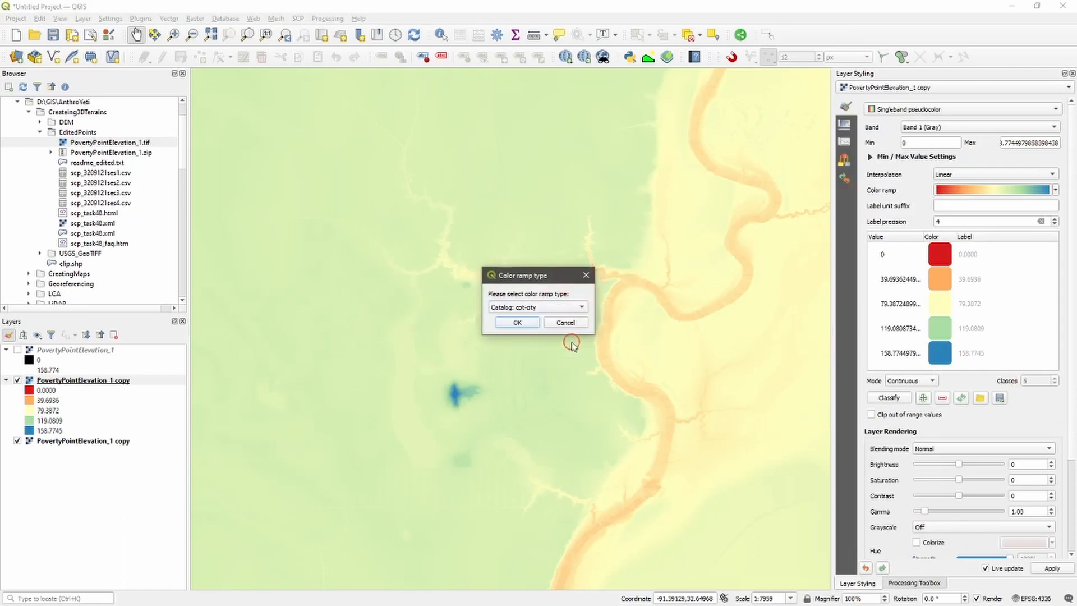
pyautogui.click(521, 323)
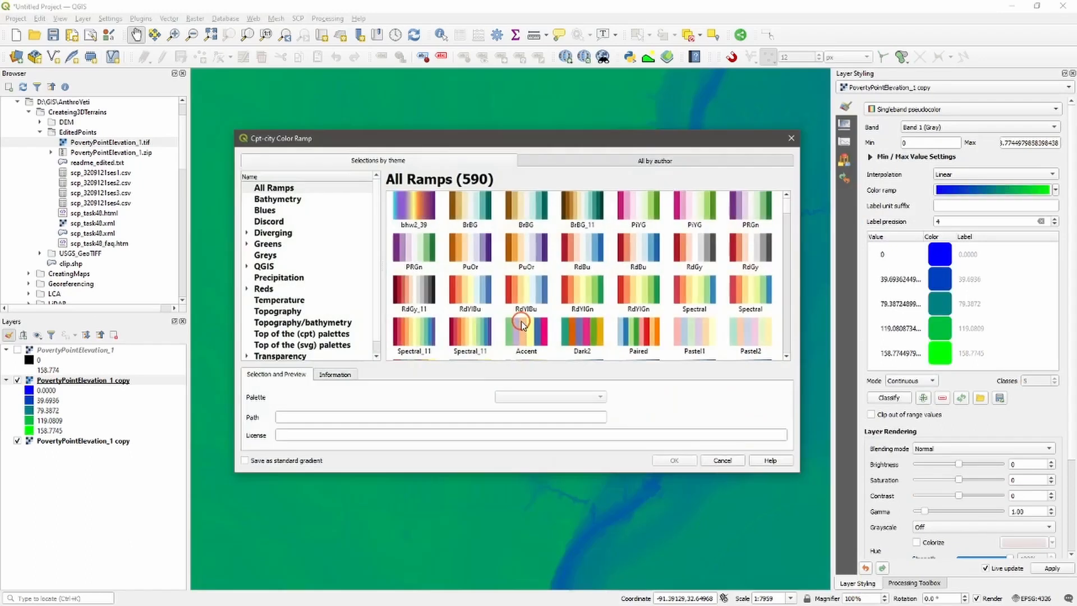
pyautogui.click(280, 312)
pyautogui.click(688, 292)
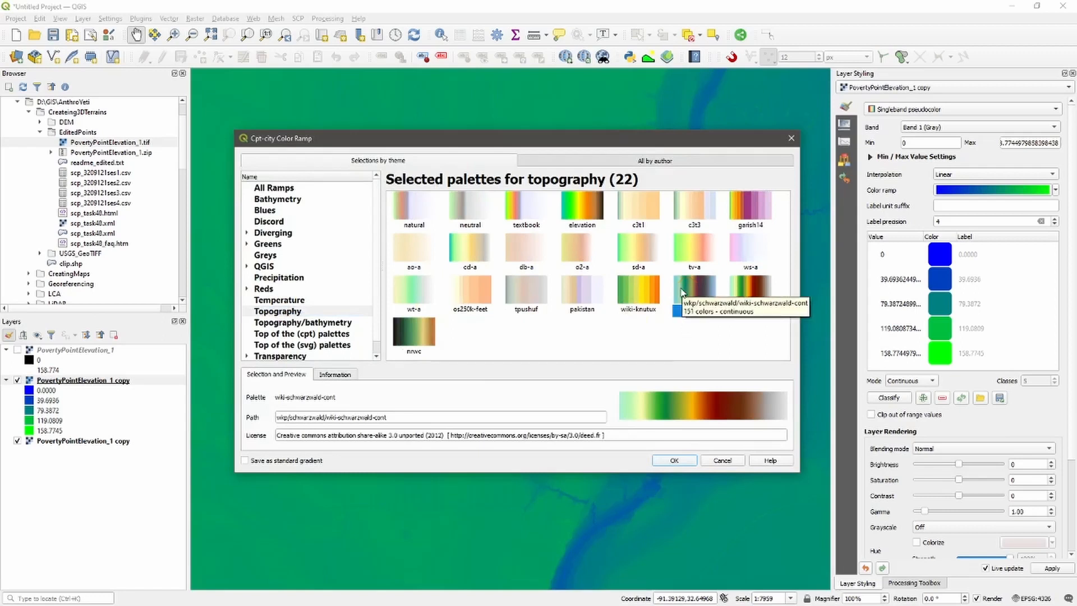
pyautogui.click(676, 460)
# Classify the pseudocolor copy by Equal Interval with 151 classes.
pyautogui.click(922, 381)
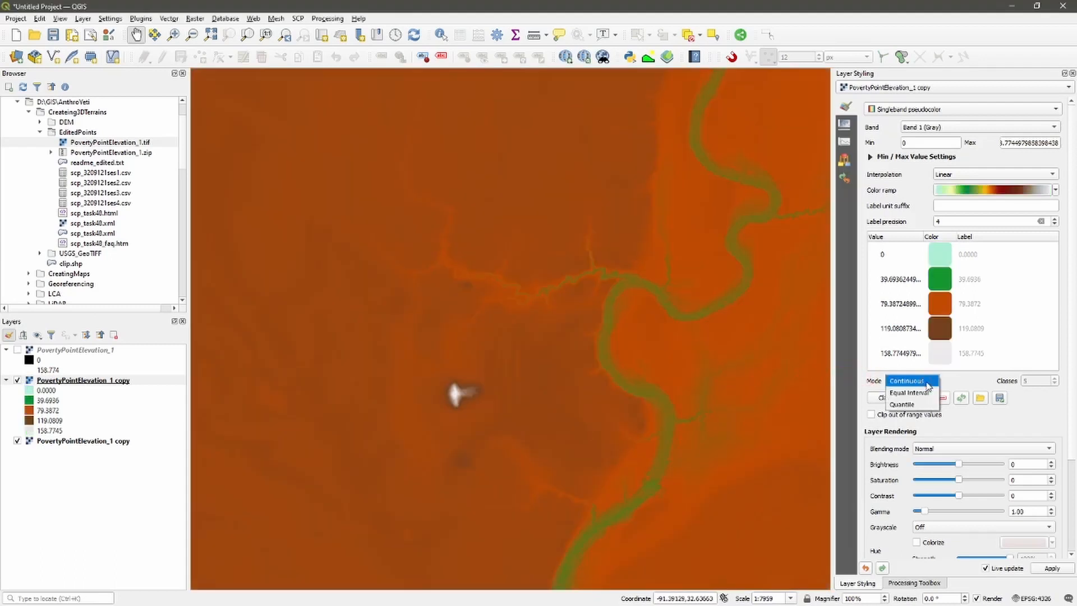
pyautogui.click(929, 392)
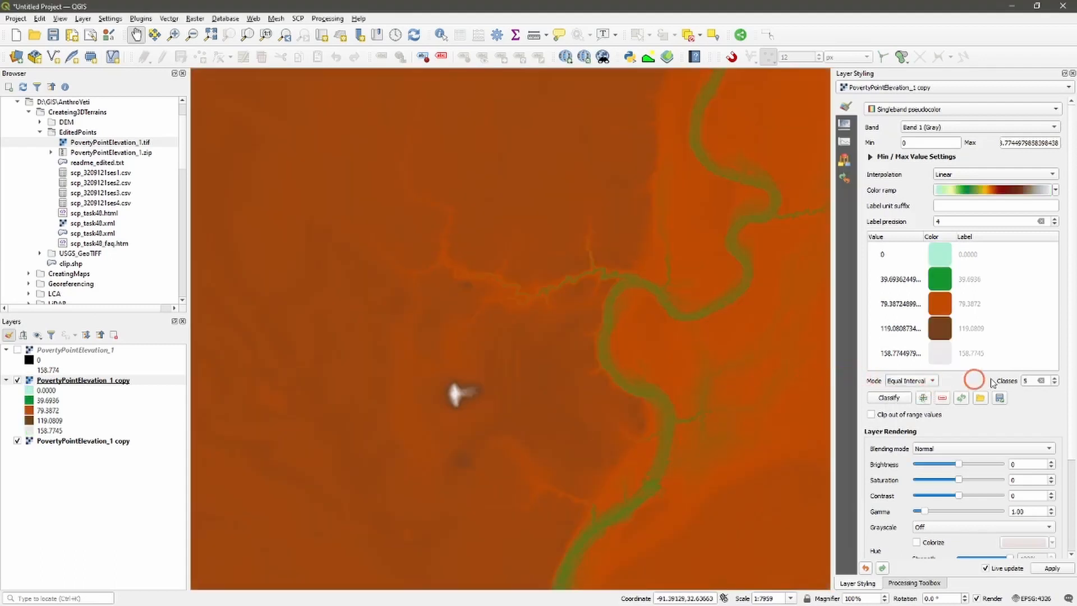
pyautogui.doubleClick(1032, 381)
pyautogui.write('151')
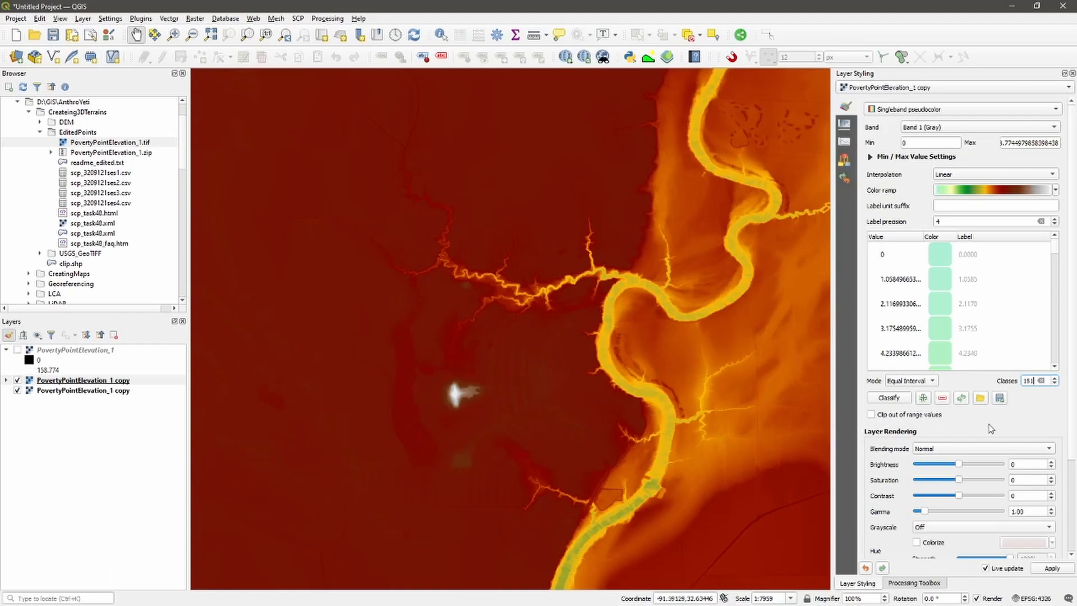
pyautogui.click(1036, 413)
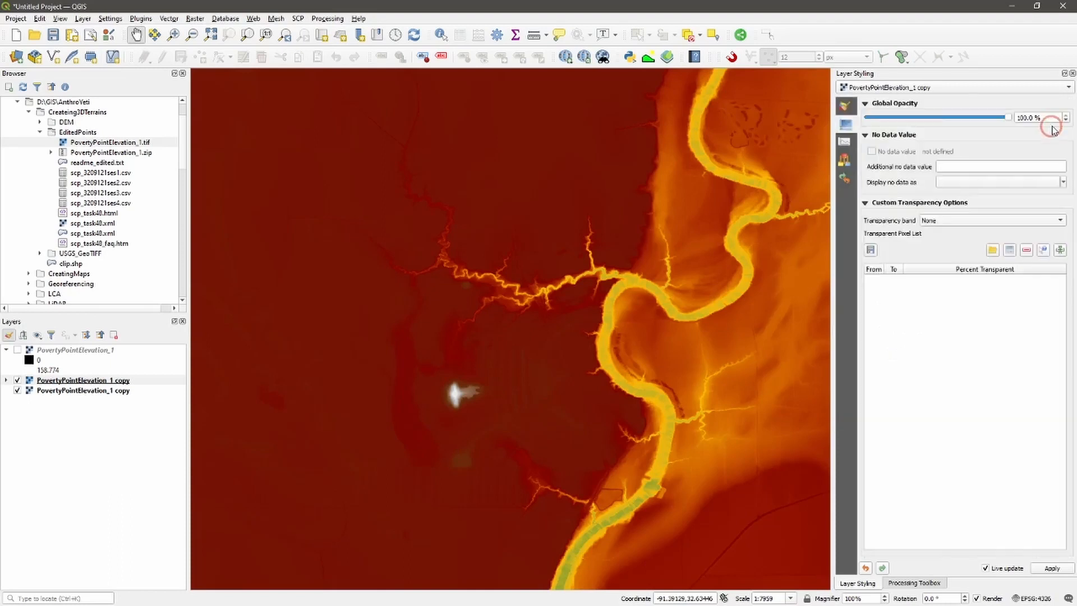
# Set the pseudocolor copy's global opacity to 80% so the hillshade shows through.
pyautogui.moveTo(1042, 117); pyautogui.dragTo(964, 72)
pyautogui.write('80')
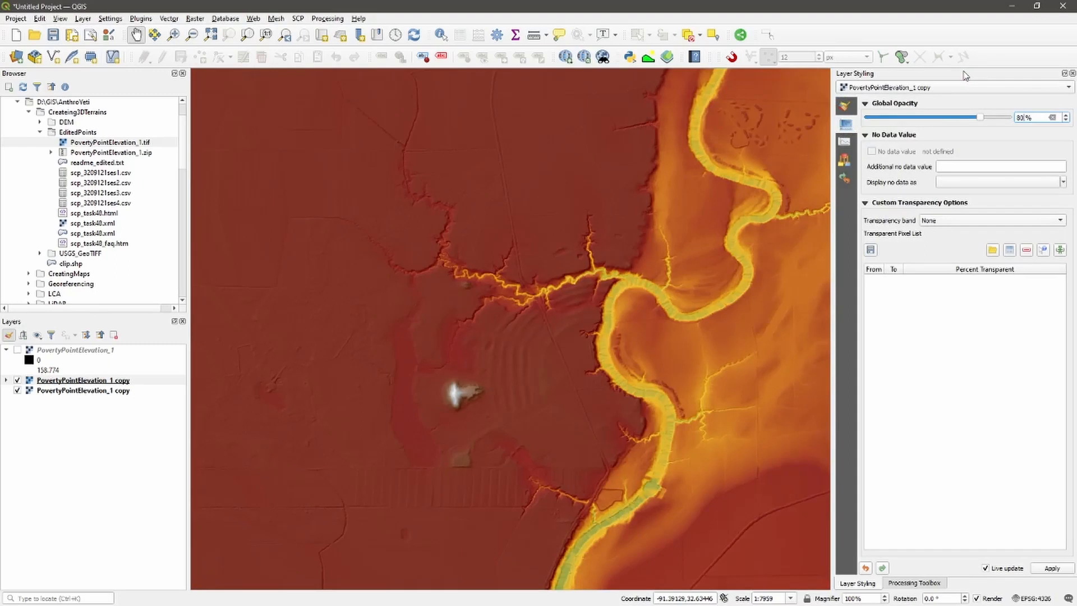
pyautogui.press('Return')
pyautogui.click(112, 380)
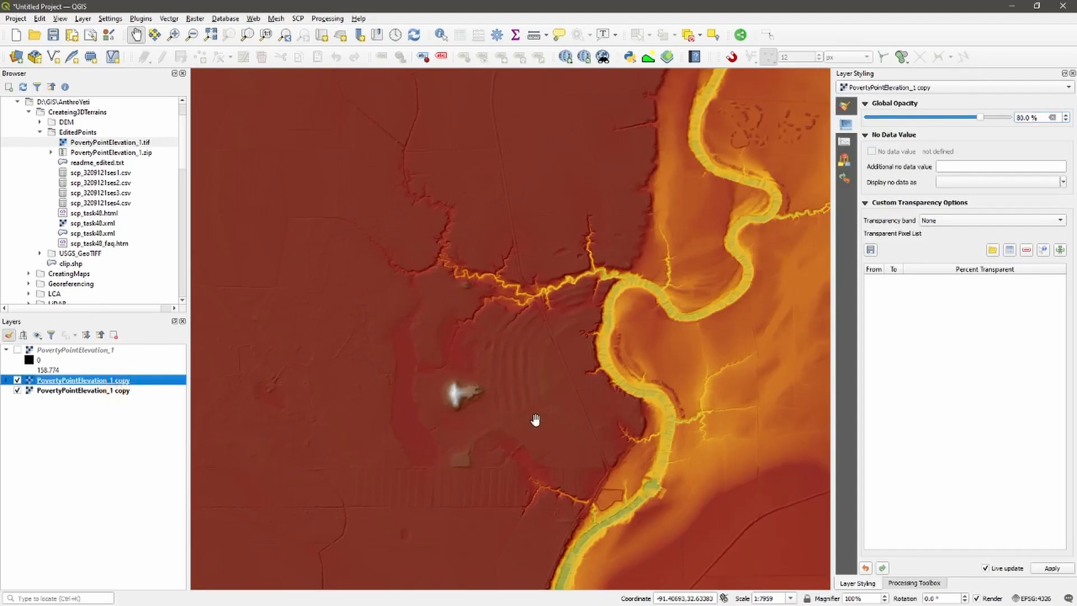
# Examine the mound, the concentric ridges, the river and the raster's outer edges in the blended terrain.
pyautogui.scroll(1, 536, 420)
pyautogui.moveTo(568, 433); pyautogui.dragTo(538, 414)
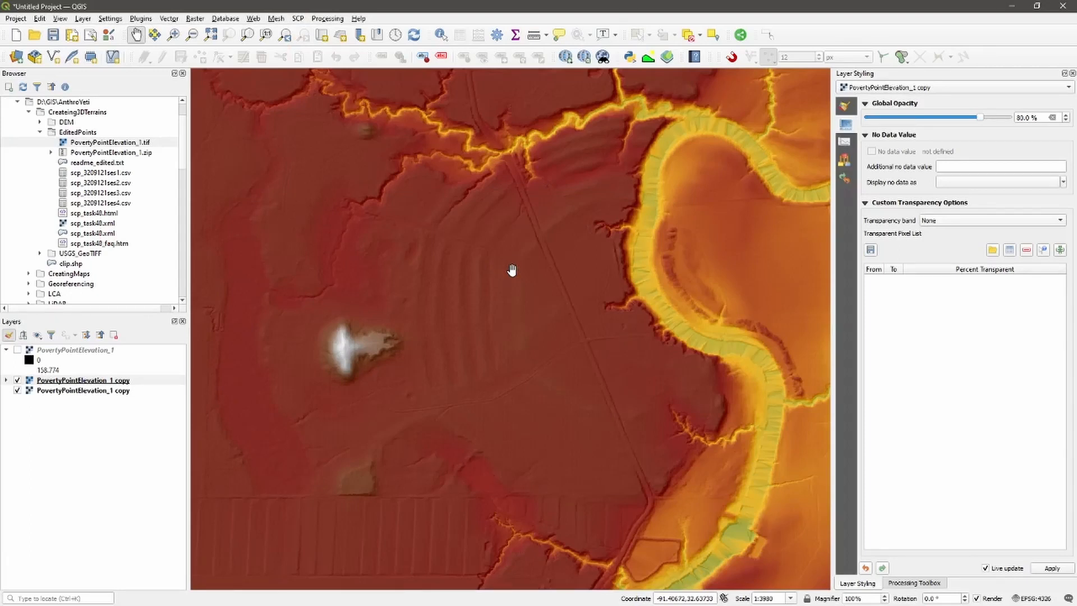
pyautogui.scroll(-1, 509, 271)
pyautogui.moveTo(565, 234); pyautogui.dragTo(539, 261)
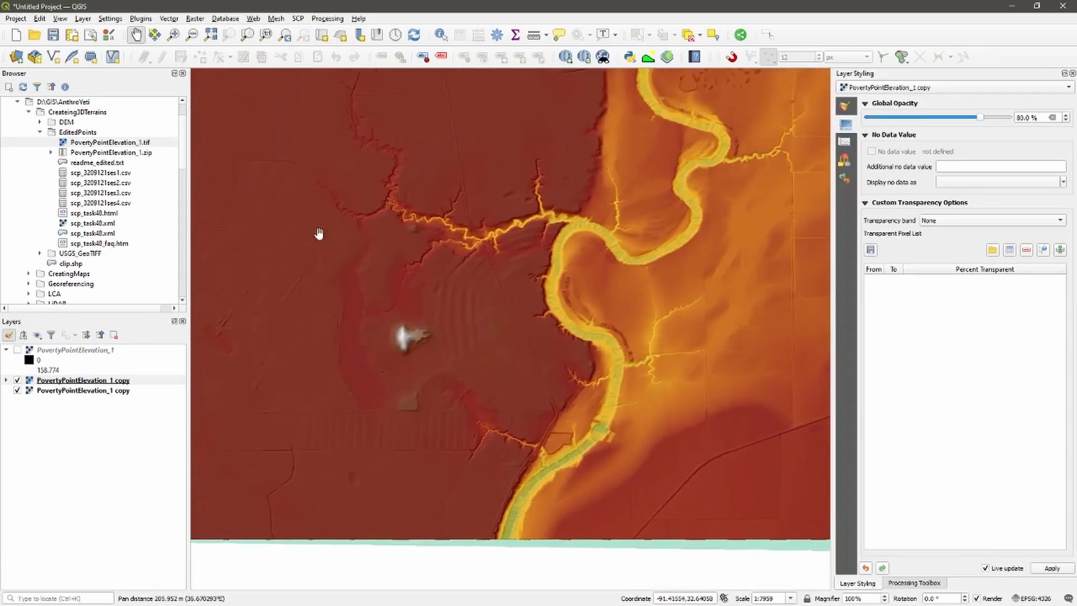
pyautogui.moveTo(305, 174); pyautogui.dragTo(512, 327)
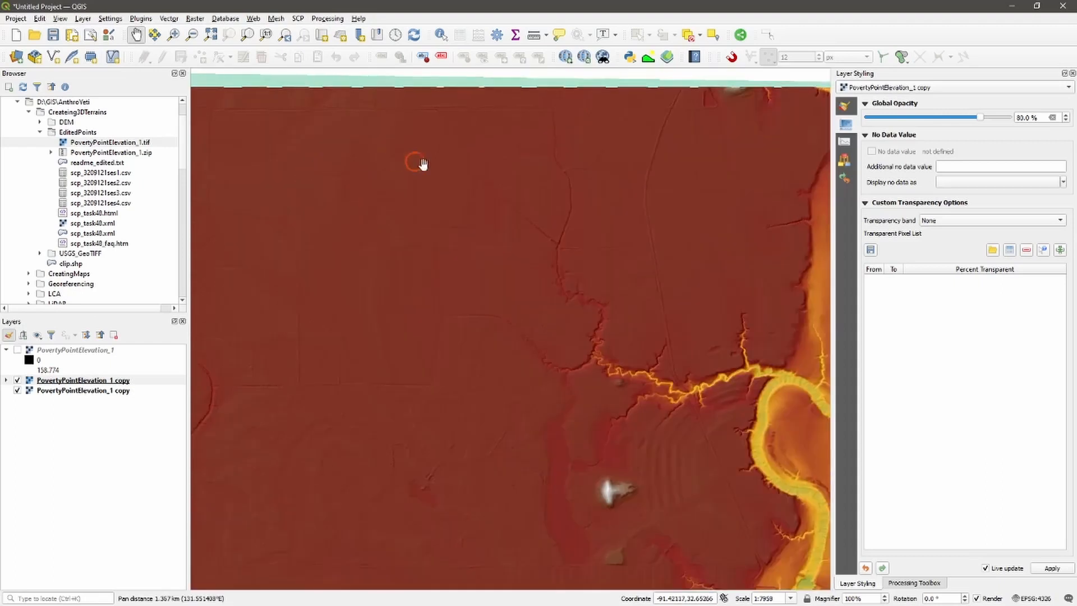
pyautogui.moveTo(635, 343); pyautogui.dragTo(386, 172)
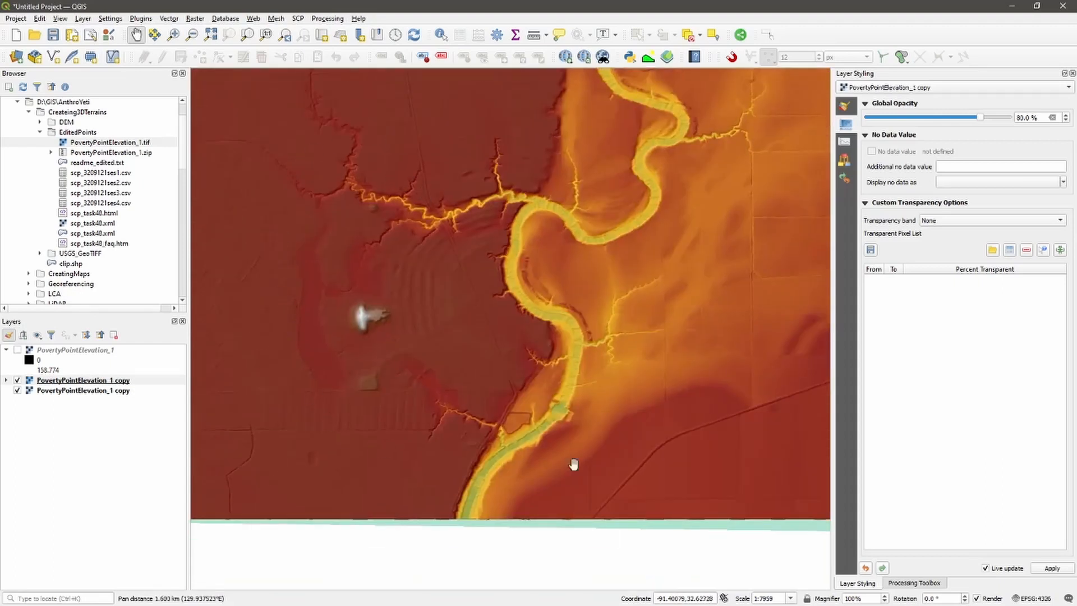
pyautogui.moveTo(342, 286); pyautogui.dragTo(357, 300)
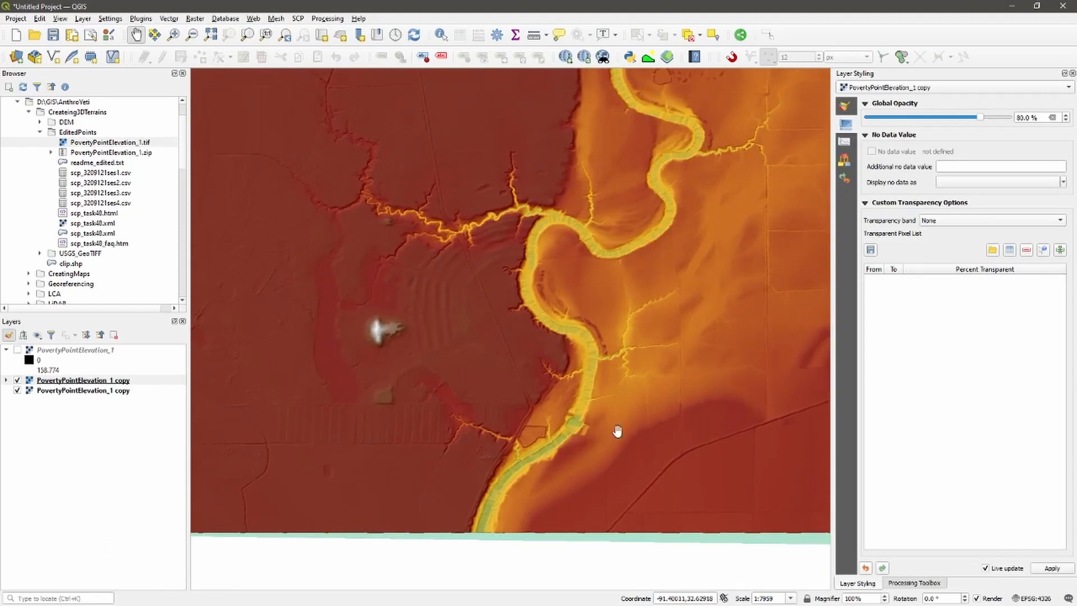
# Measure the four sides of a rectangle enclosing the mound, the ridges and the river bend, and close the measurement.
pyautogui.click(535, 36)
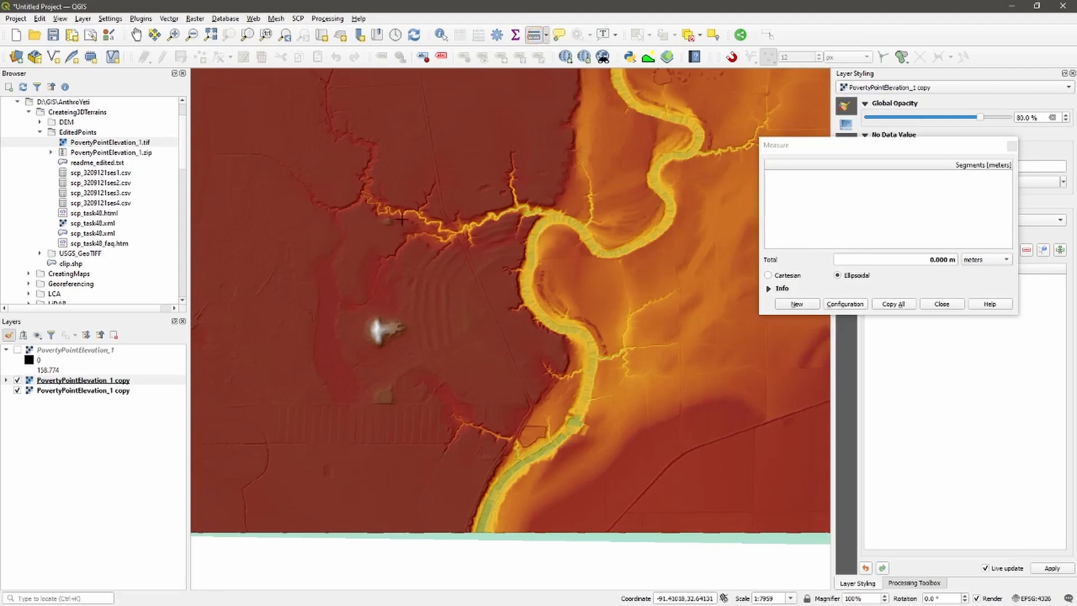
pyautogui.click(335, 198)
pyautogui.click(638, 200)
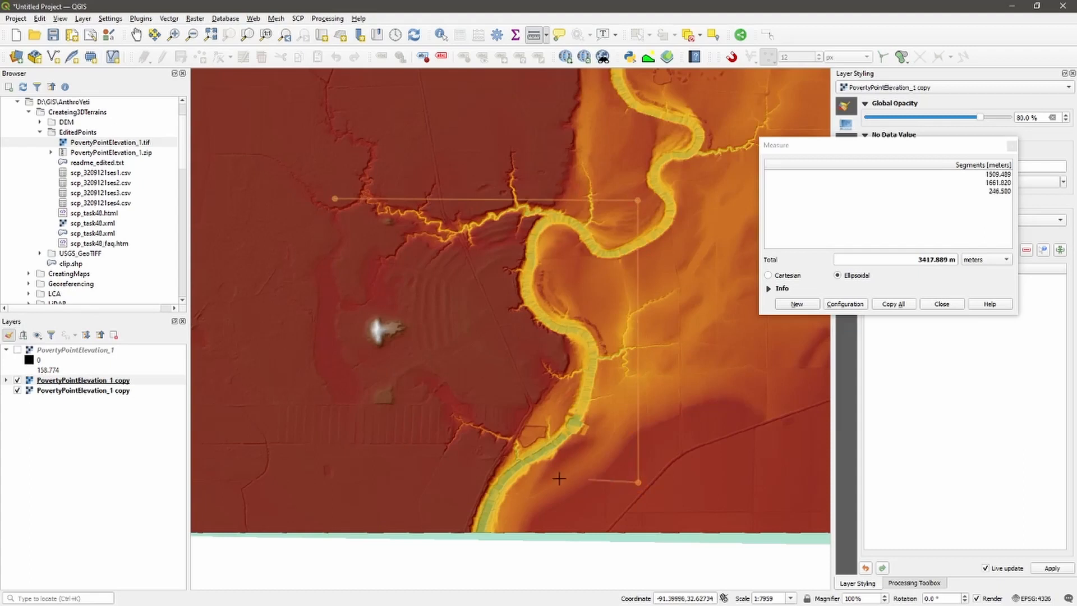
pyautogui.click(330, 475)
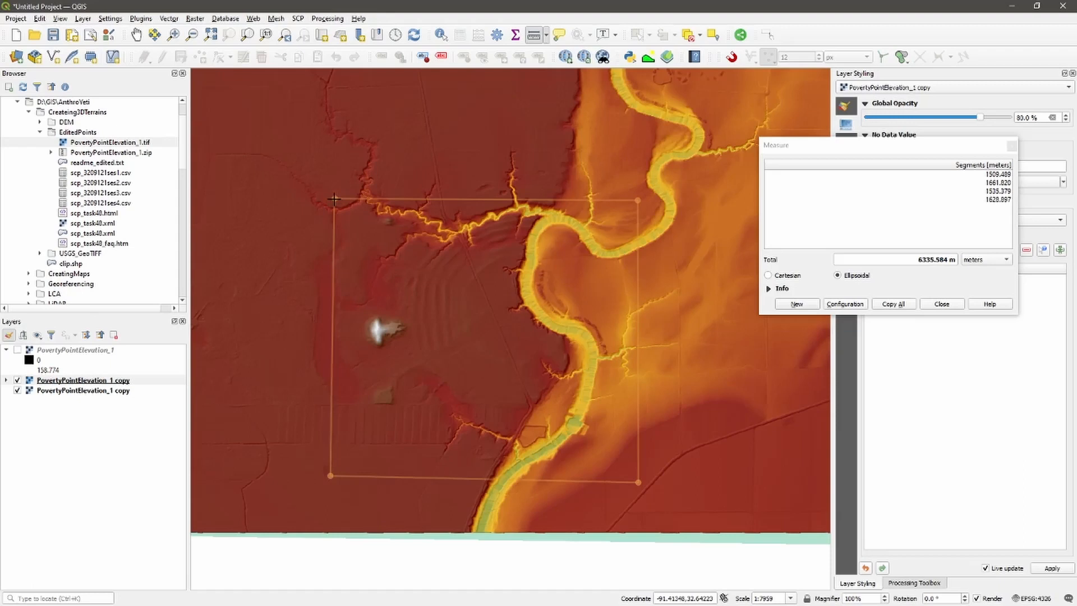
pyautogui.click(334, 199)
pyautogui.click(944, 304)
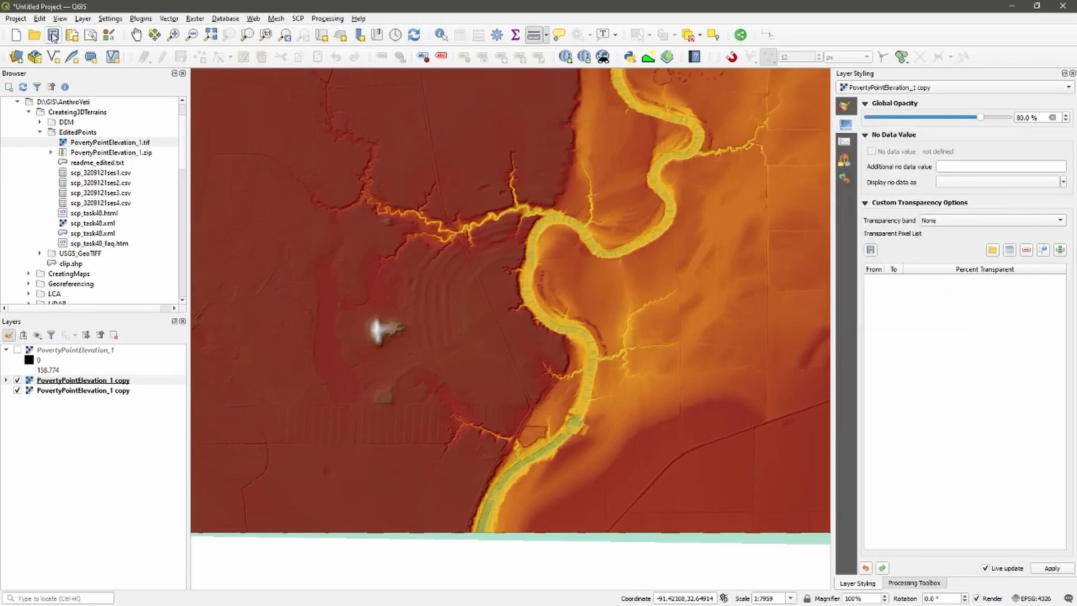
# Start a new shapefile layer and set its file to the existing clip.shp in the Createing3DTerrains folder.
pyautogui.click(83, 19)
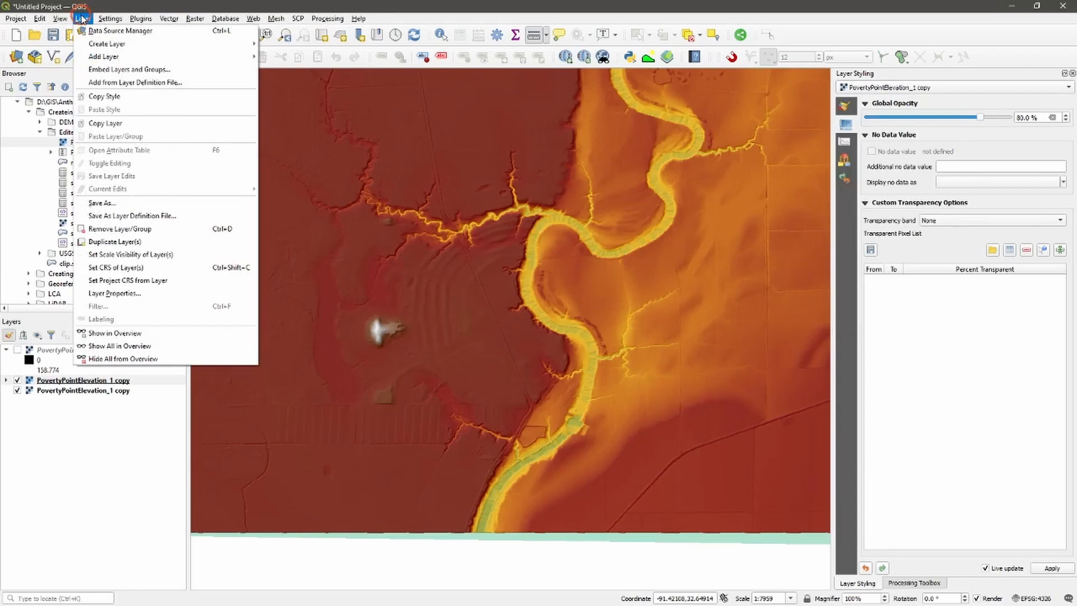
pyautogui.moveTo(140, 44)
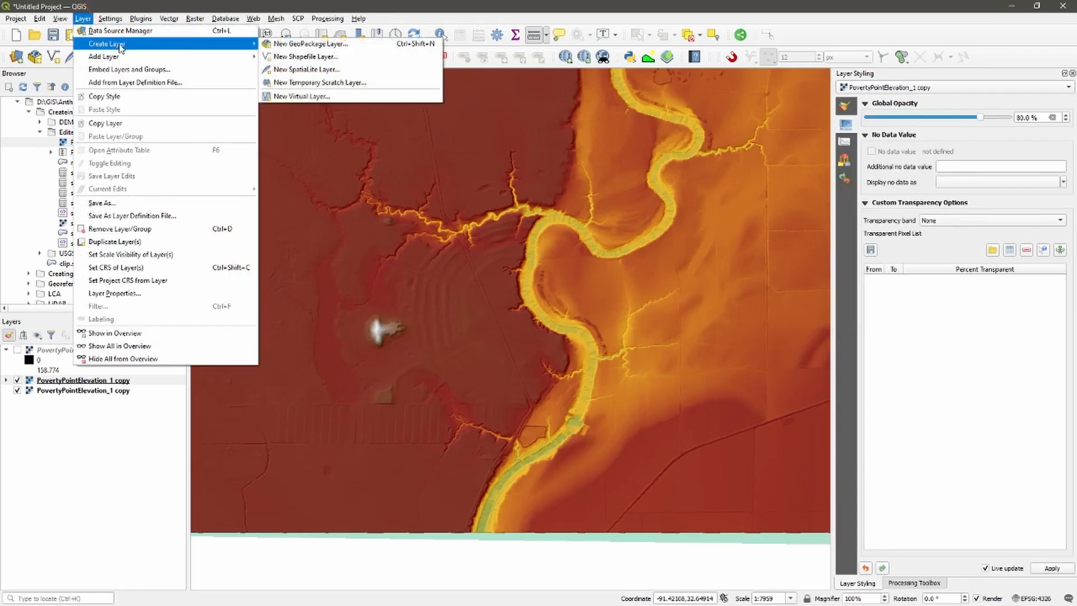
pyautogui.click(330, 57)
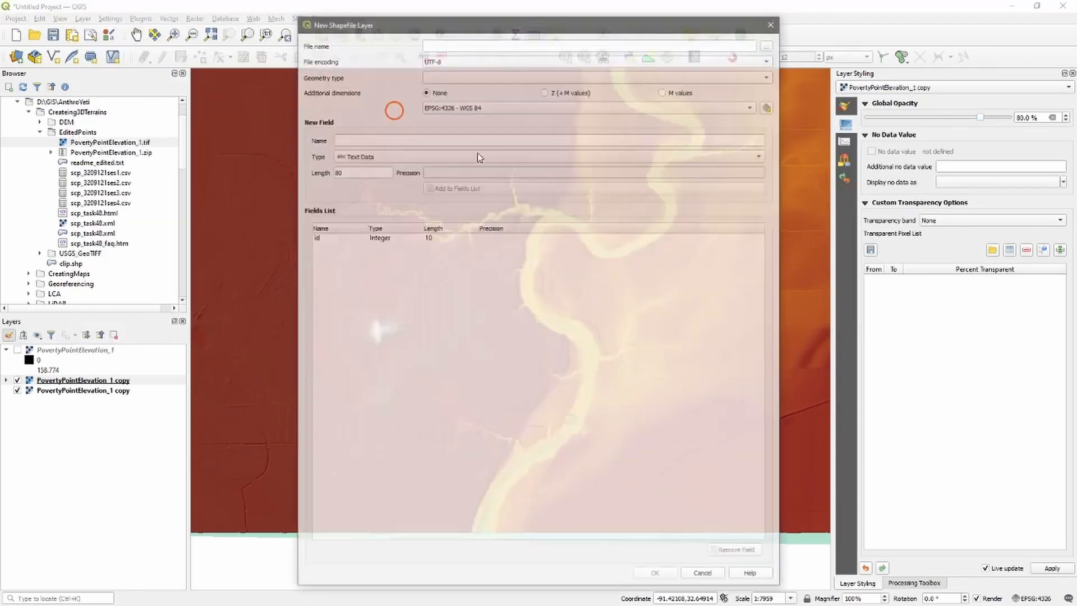
pyautogui.click(769, 43)
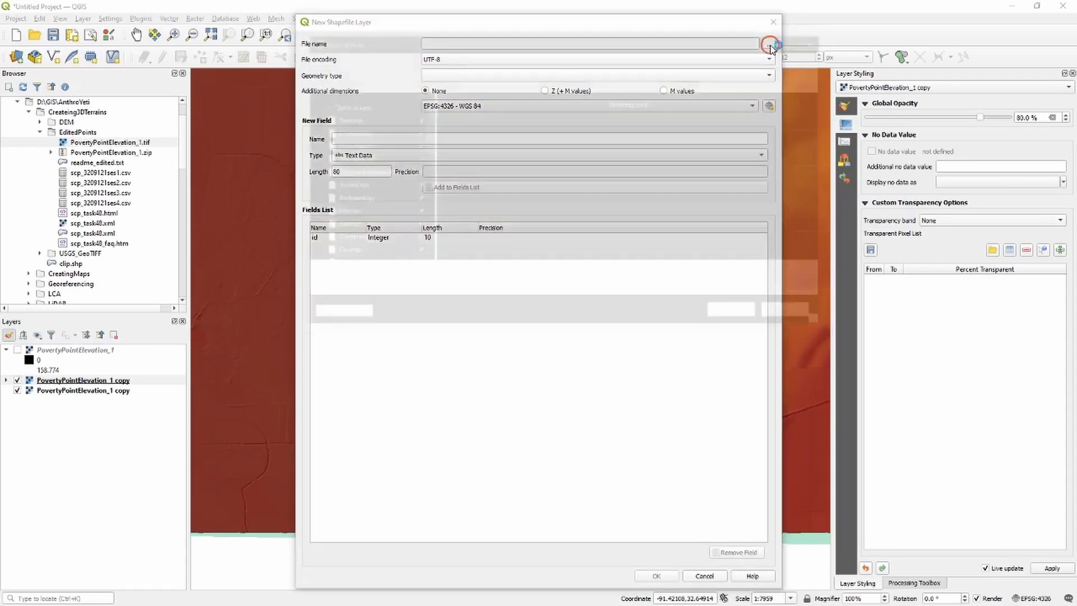
pyautogui.click(464, 134)
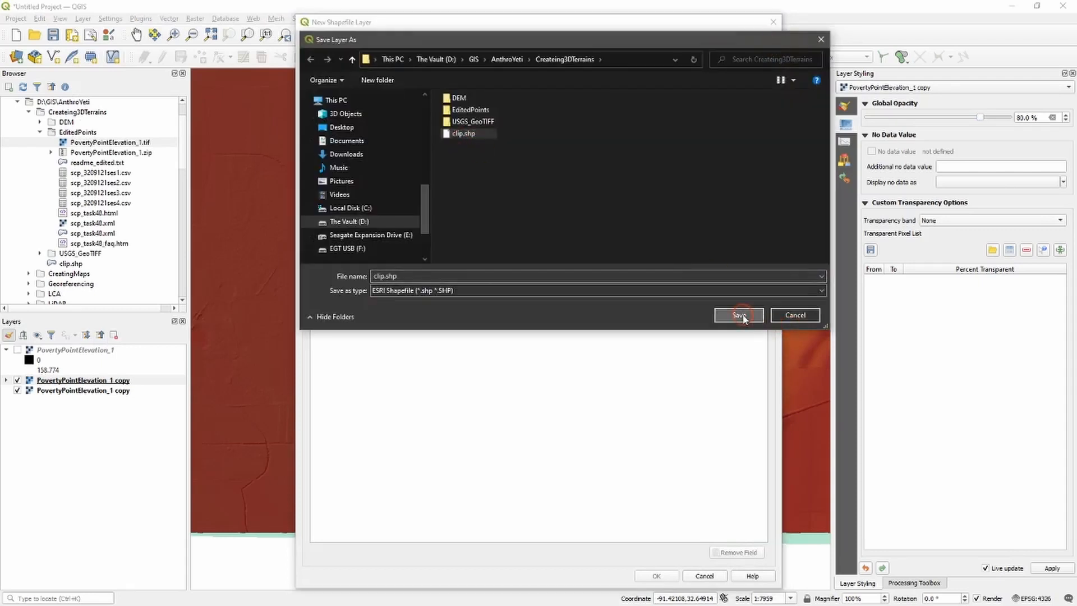
pyautogui.click(739, 315)
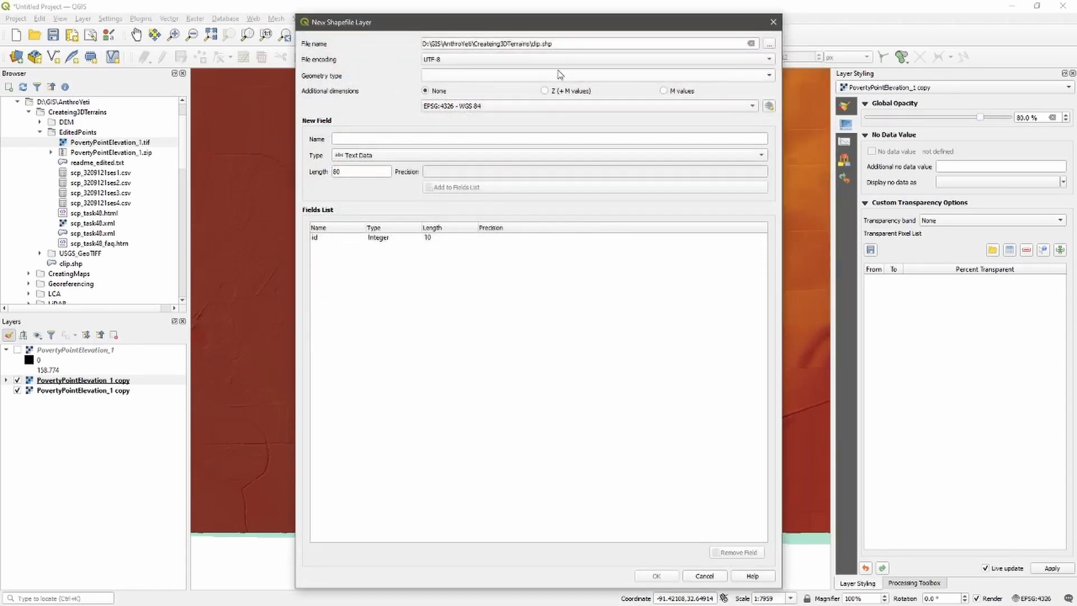
# Give the new shapefile Polygon geometry and the NAD83 / UTM zone 15N (EPSG:26915) coordinate system, and create the layer.
pyautogui.click(769, 75)
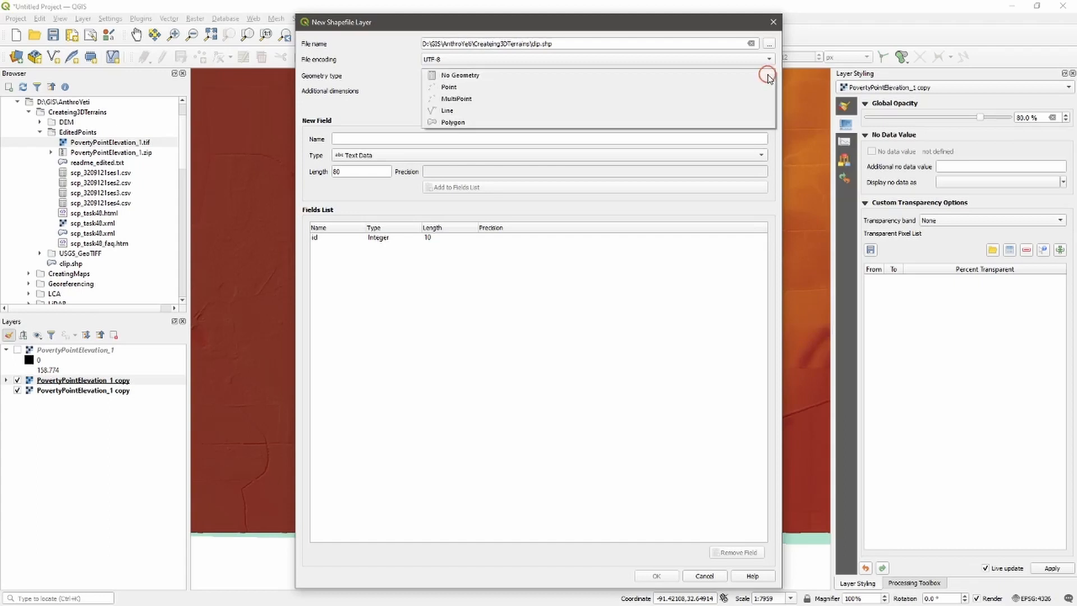
pyautogui.click(479, 120)
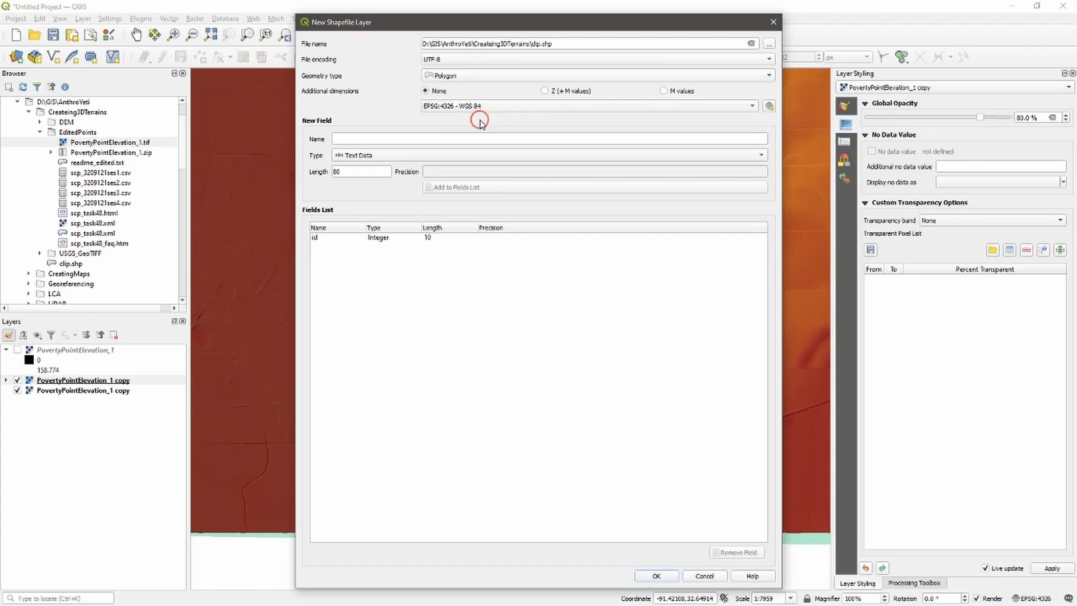
pyautogui.click(769, 106)
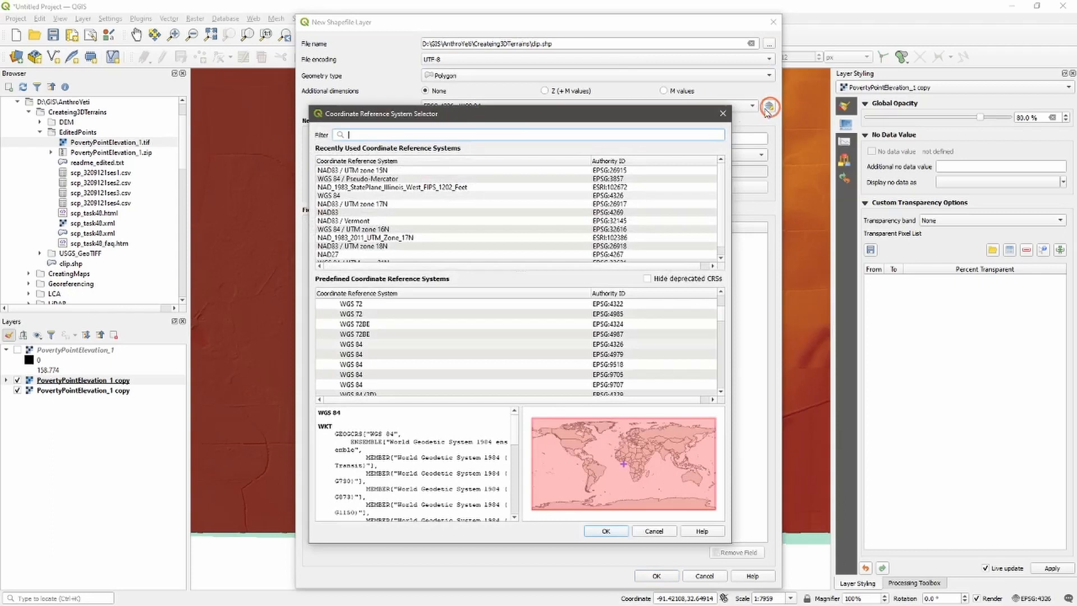
pyautogui.click(422, 134)
pyautogui.write('26915')
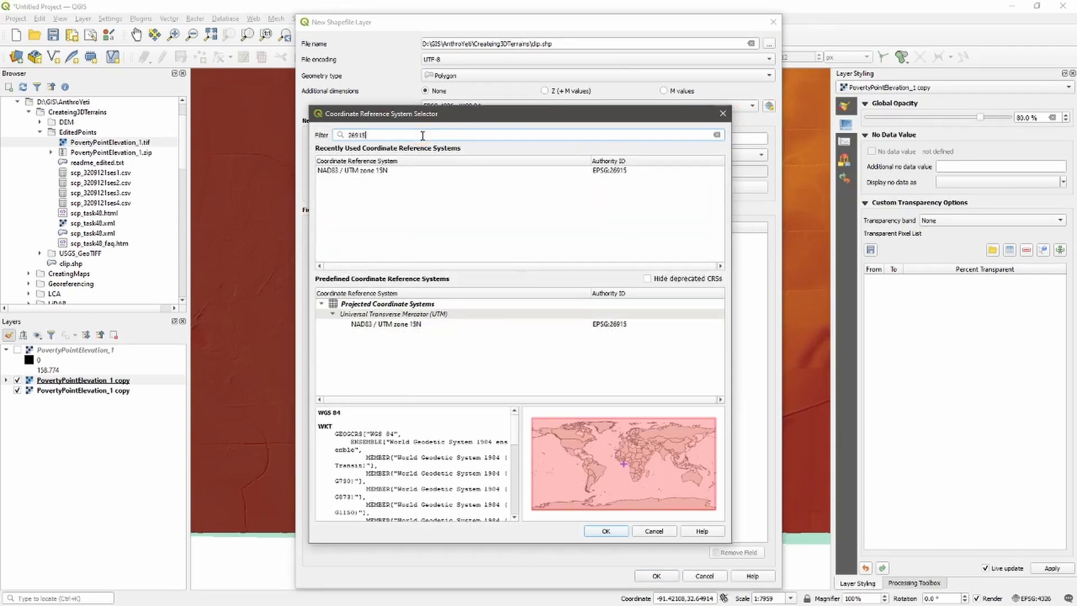
pyautogui.click(380, 169)
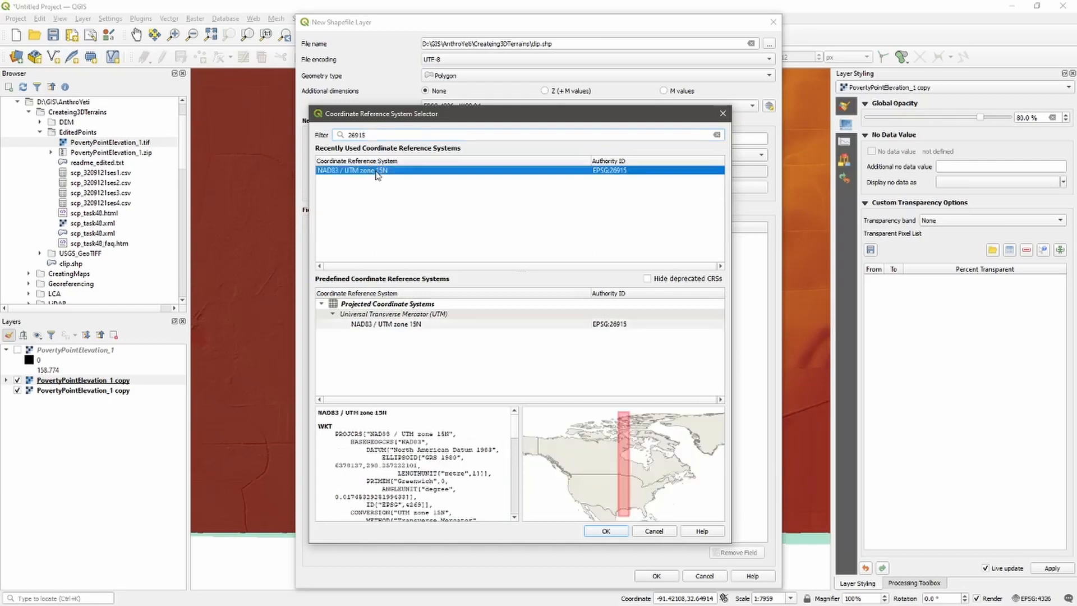
pyautogui.click(441, 198)
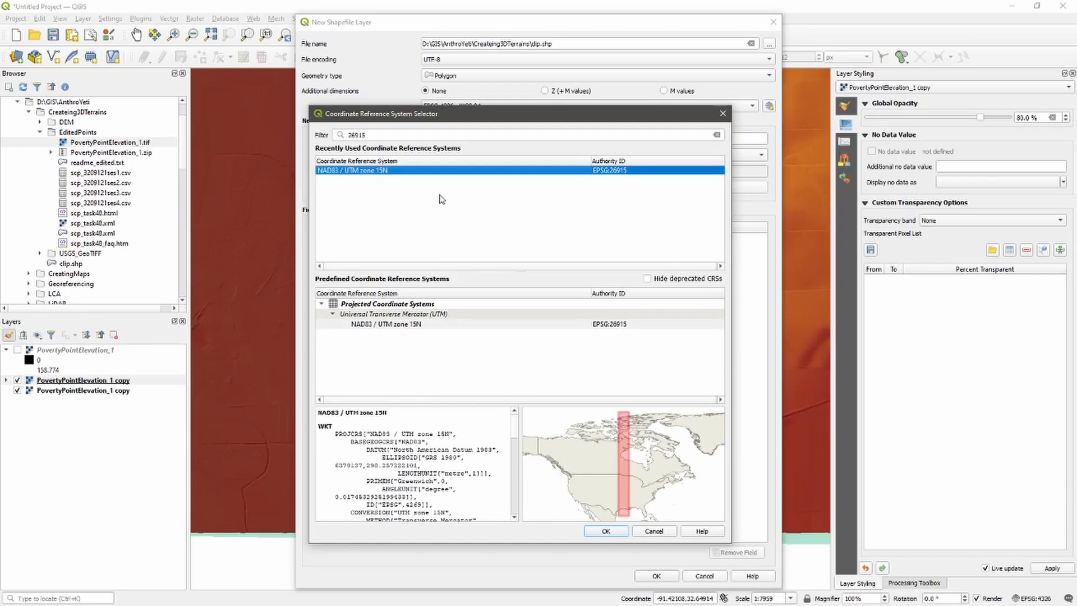
pyautogui.click(606, 531)
pyautogui.click(656, 577)
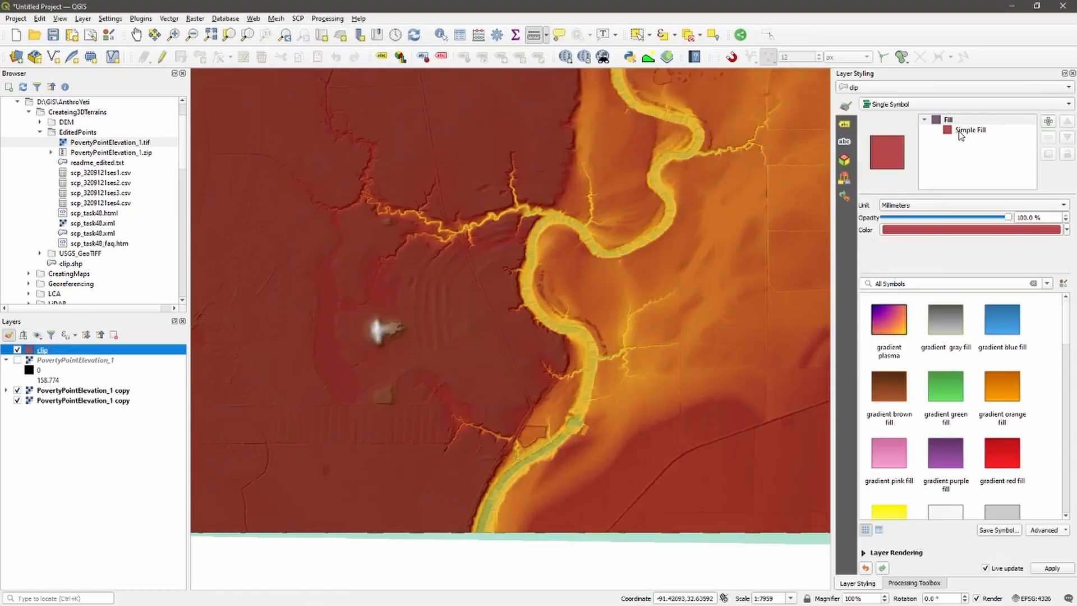
# Style the clip layer's simple fill with a transparent fill color and a 0.5 mm stroke width.
pyautogui.click(968, 130)
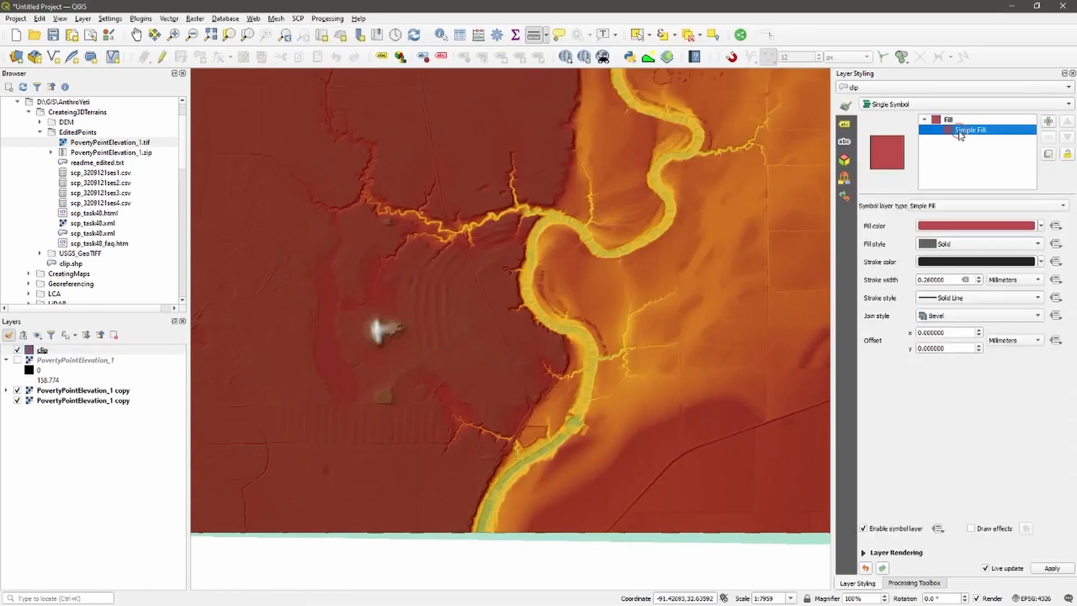
pyautogui.click(1041, 226)
pyautogui.click(962, 242)
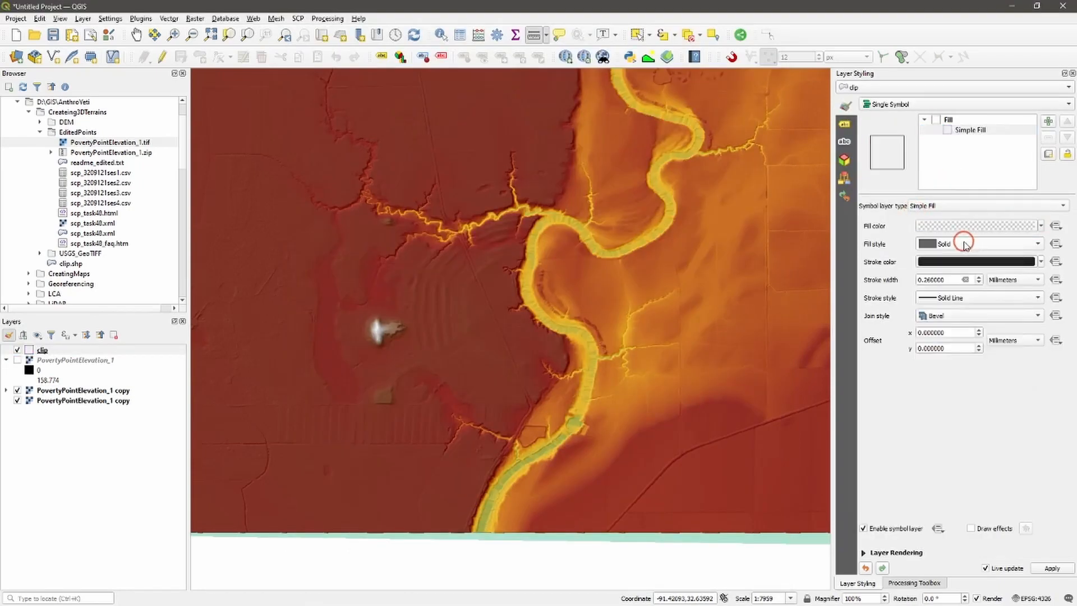
pyautogui.tripleClick(928, 280)
pyautogui.write('0.5')
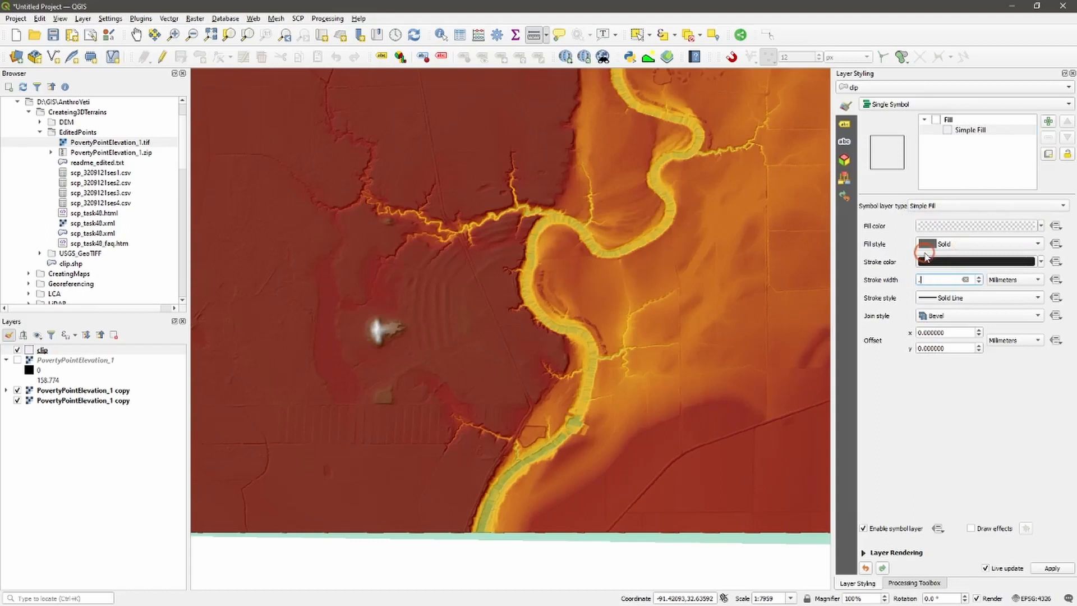
pyautogui.press('Return')
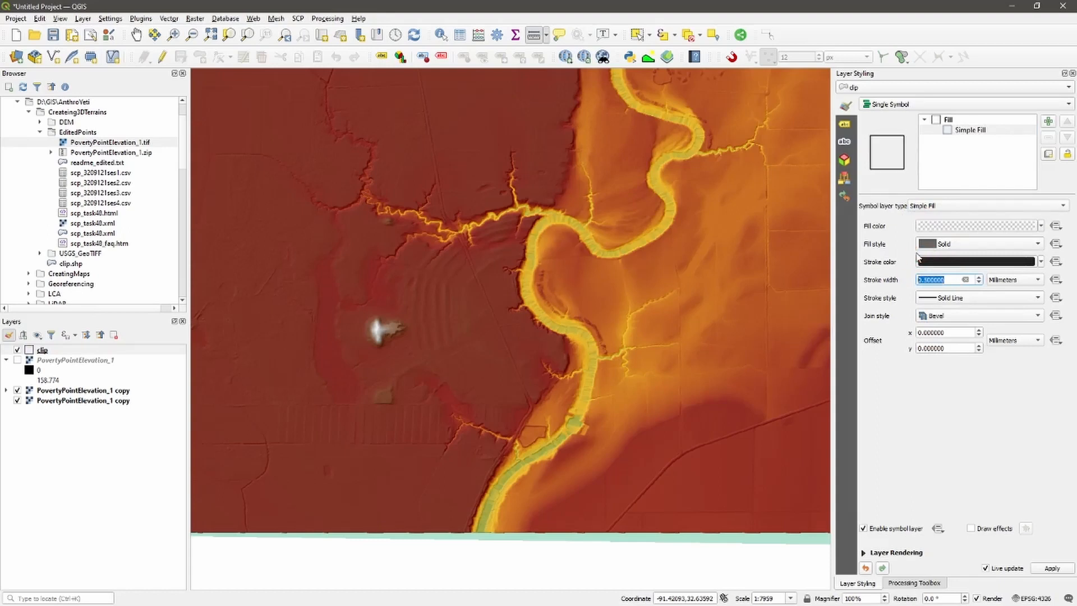
# Show the Advanced Digitizing tools, make the clip layer editable and start adding a polygon feature.
pyautogui.click(80, 351)
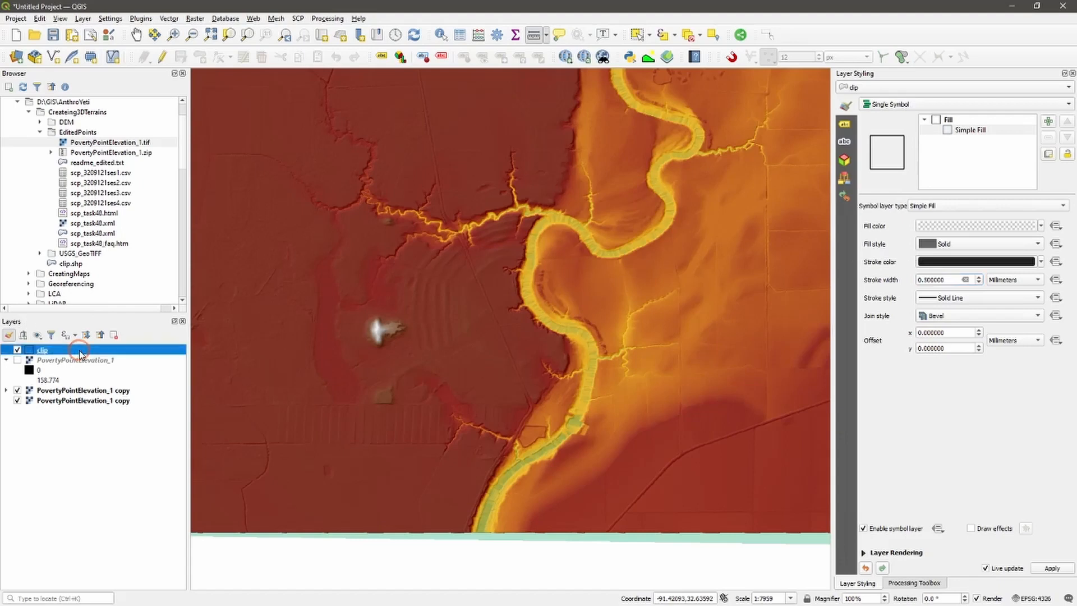
pyautogui.click(61, 18)
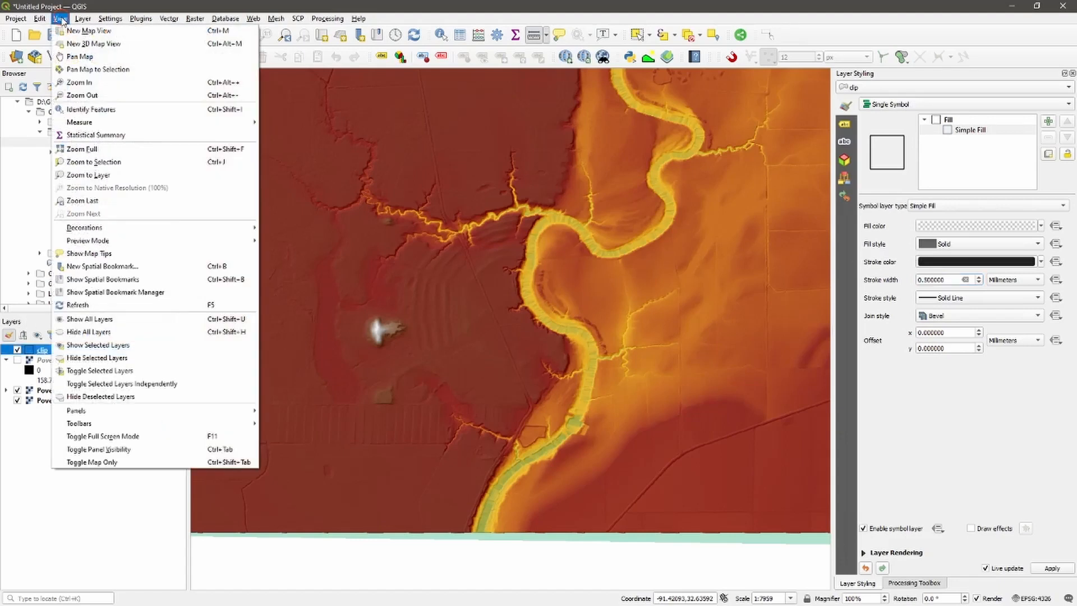
pyautogui.moveTo(160, 414)
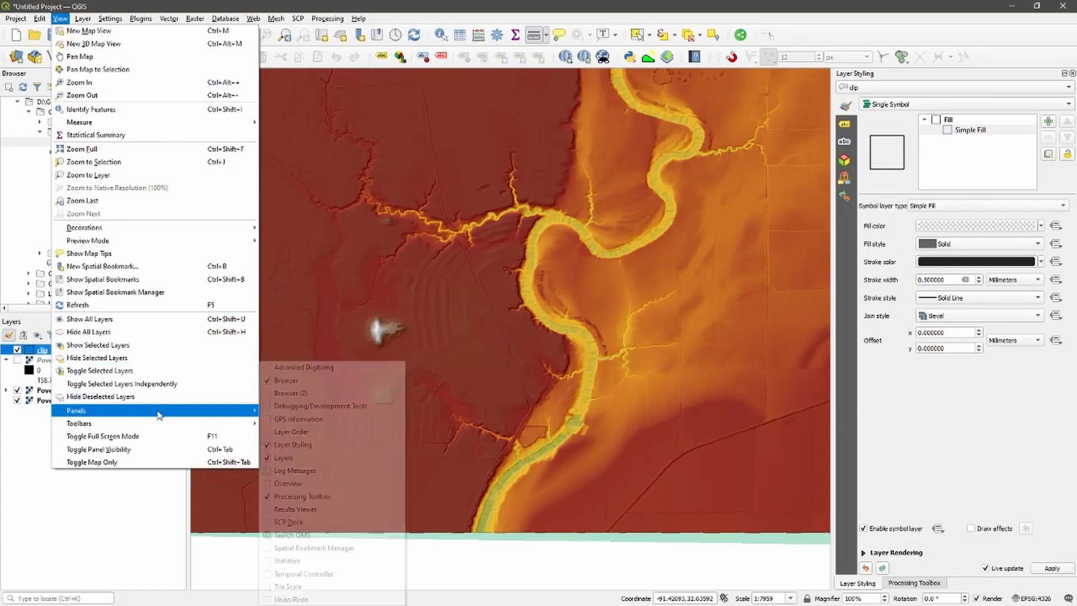
pyautogui.click(304, 367)
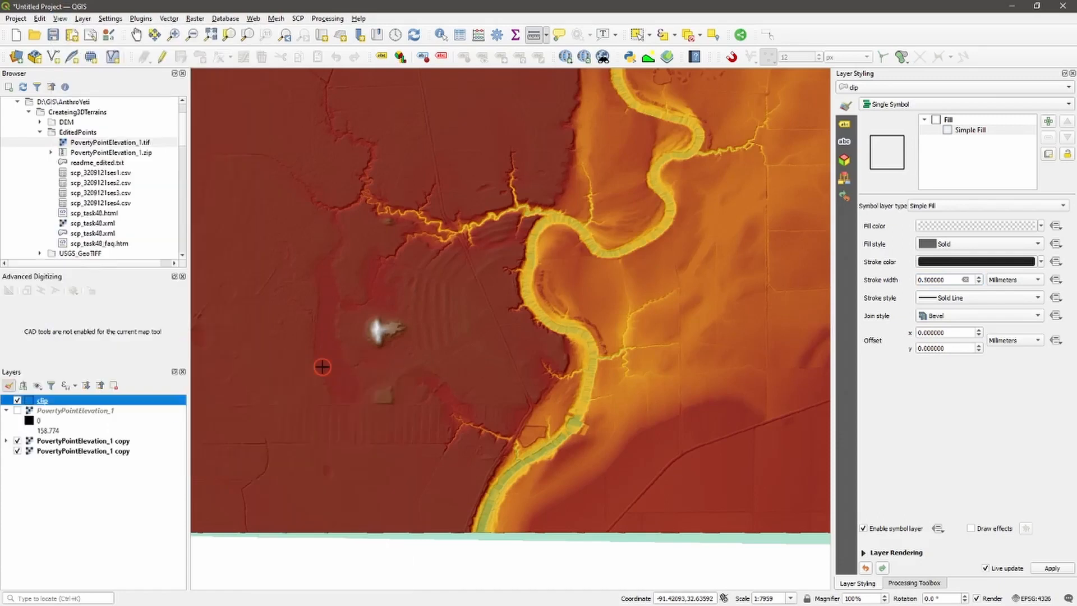
pyautogui.click(9, 293)
pyautogui.click(163, 58)
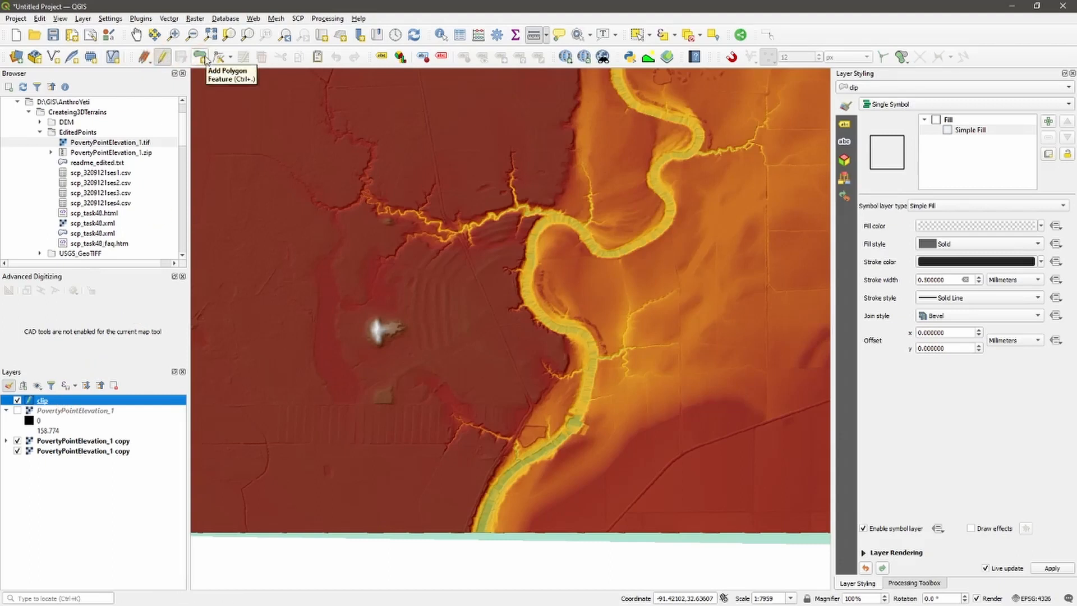
pyautogui.click(205, 59)
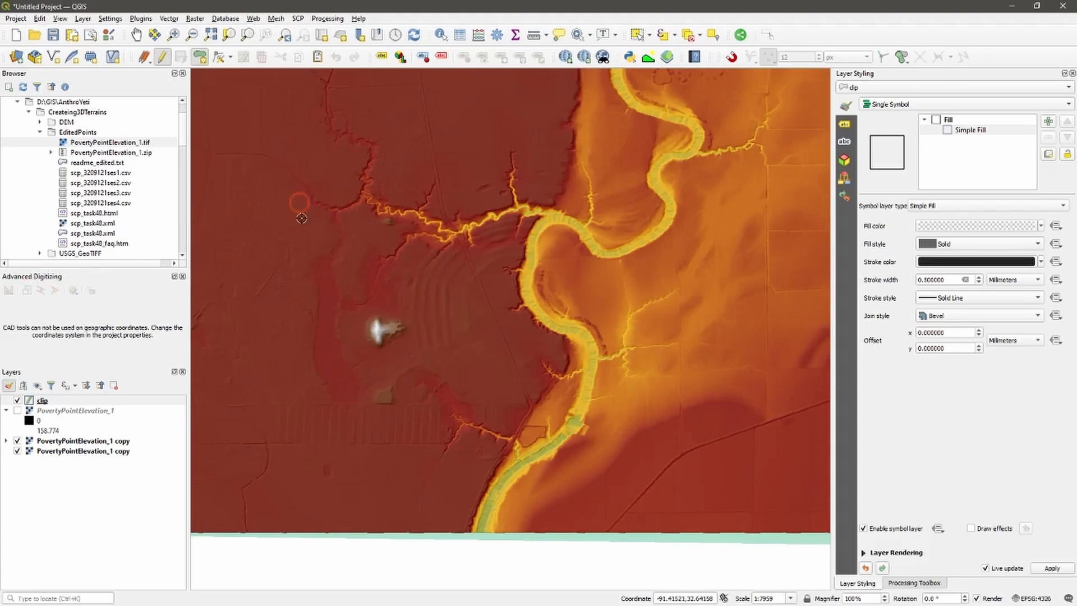
# Set the project's coordinate reference system to NAD83 / UTM zone 15N (EPSG:26915).
pyautogui.click(1035, 599)
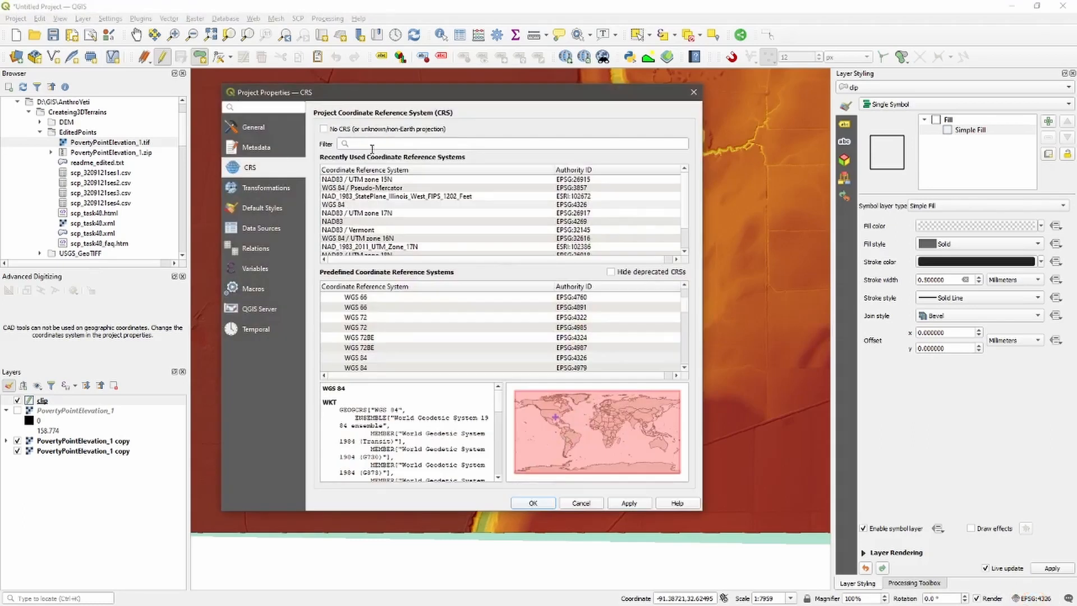
pyautogui.click(372, 149)
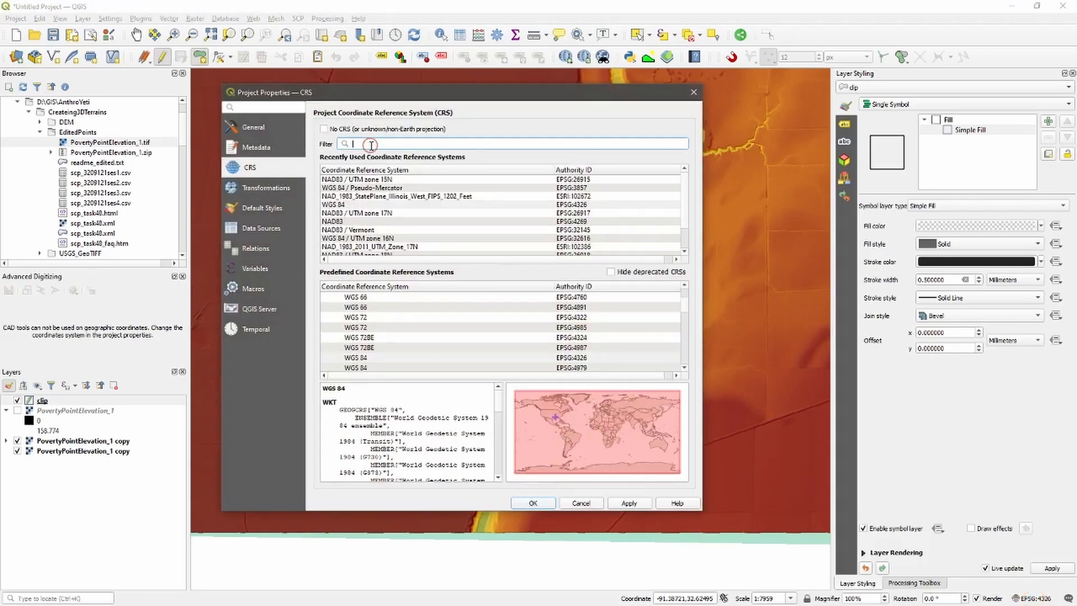
pyautogui.write('26915')
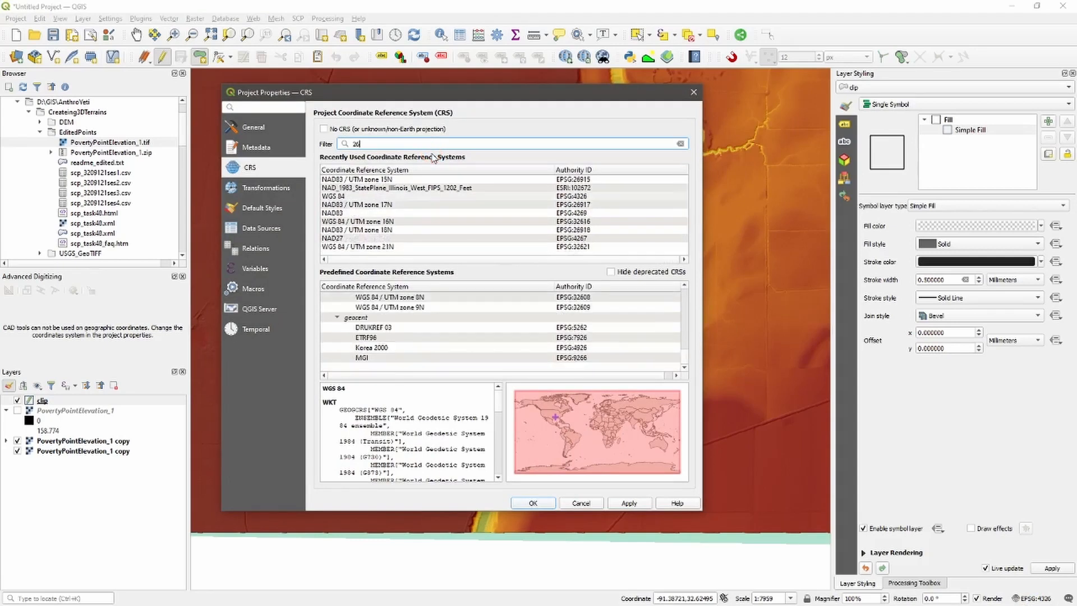
pyautogui.click(382, 180)
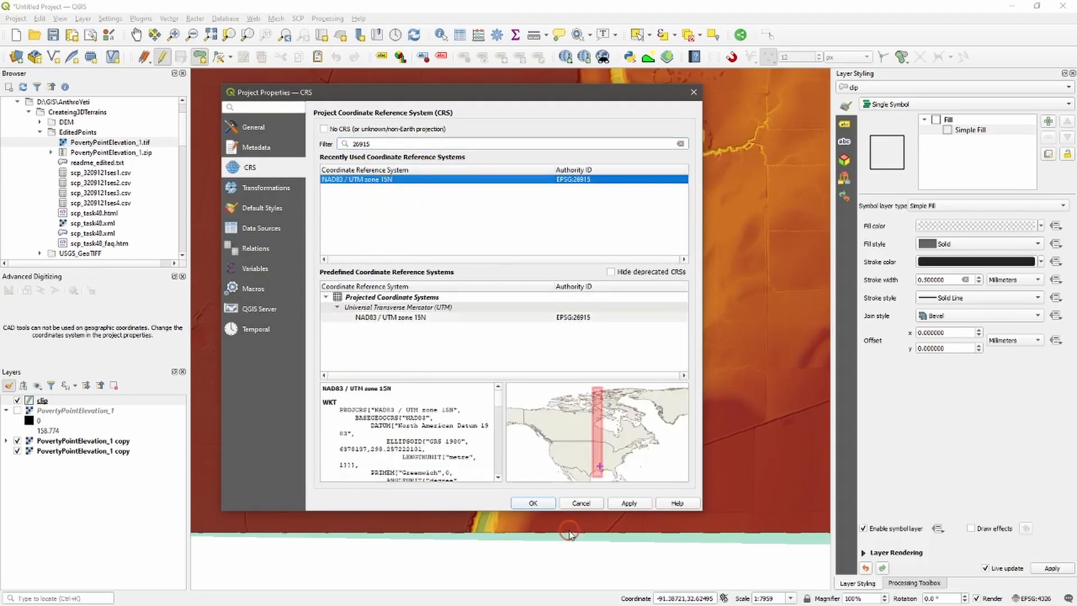
pyautogui.click(532, 502)
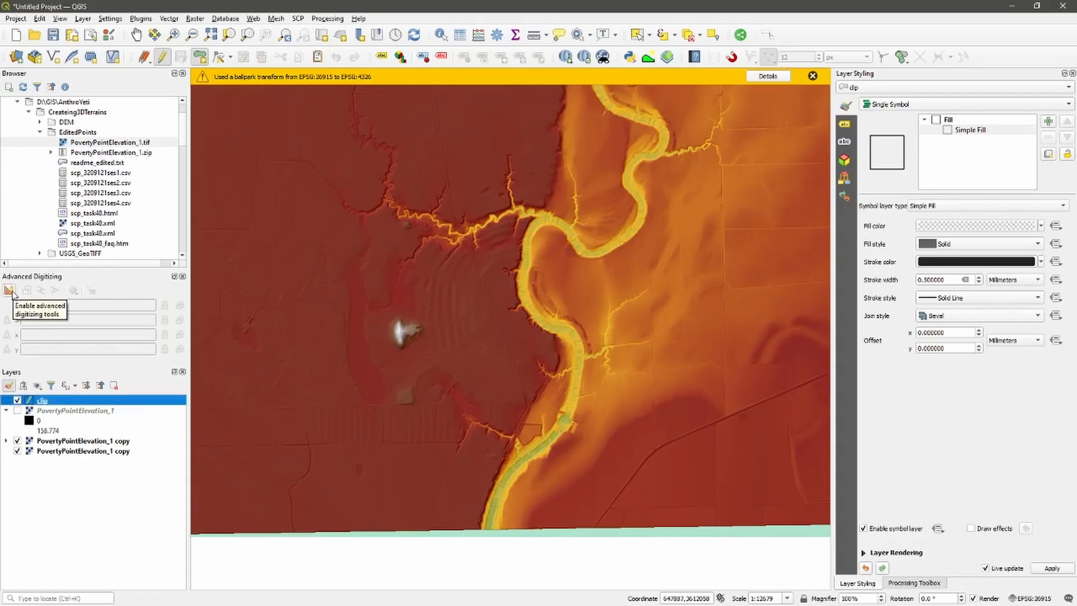
# Enable advanced digitizing, start the clip polygon northwest of the mound and draw its northern side 1500 m long at angle 0.
pyautogui.click(10, 292)
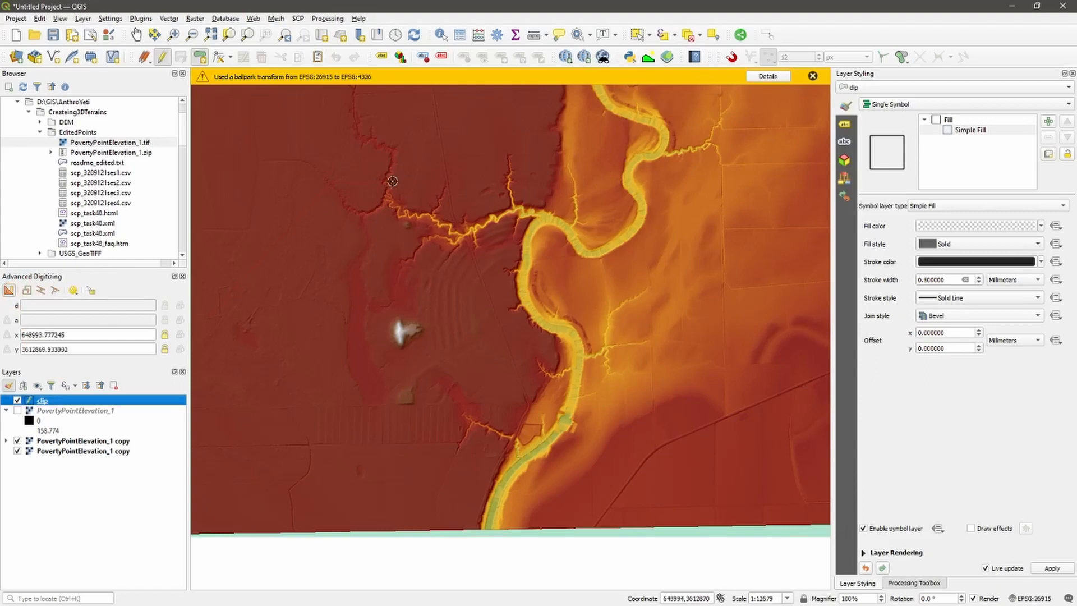
pyautogui.moveTo(380, 225); pyautogui.dragTo(363, 256, button='middle')
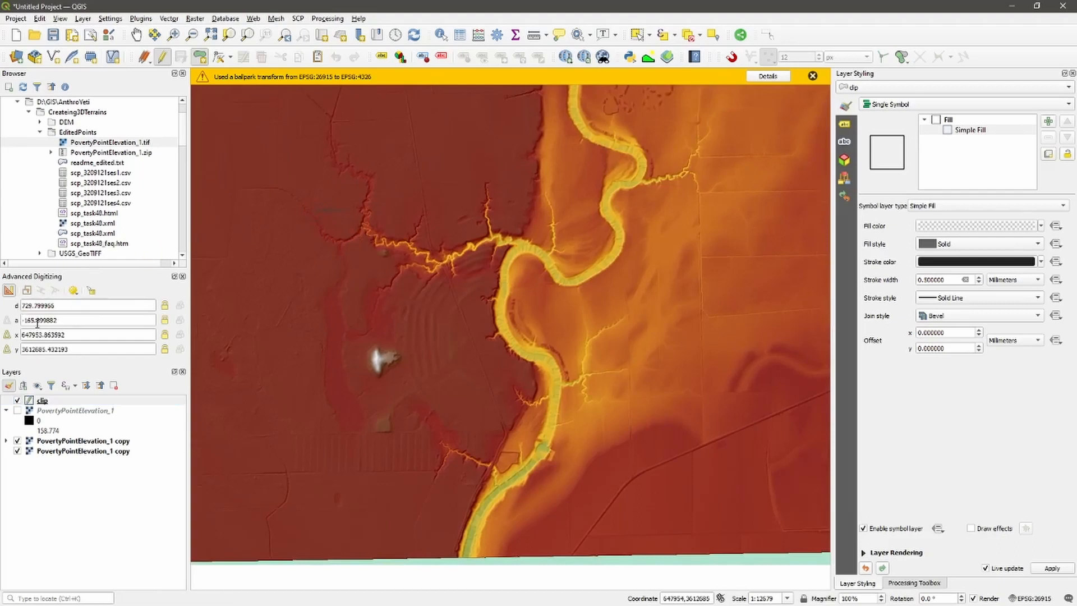
pyautogui.moveTo(55, 320); pyautogui.dragTo(22, 320)
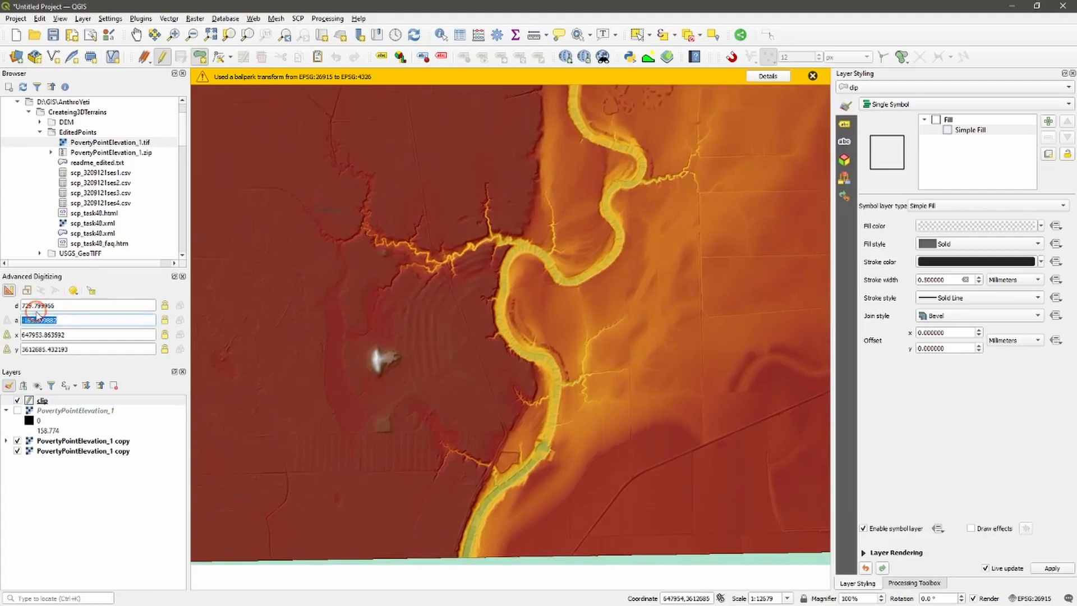
pyautogui.write('0')
pyautogui.press('Return')
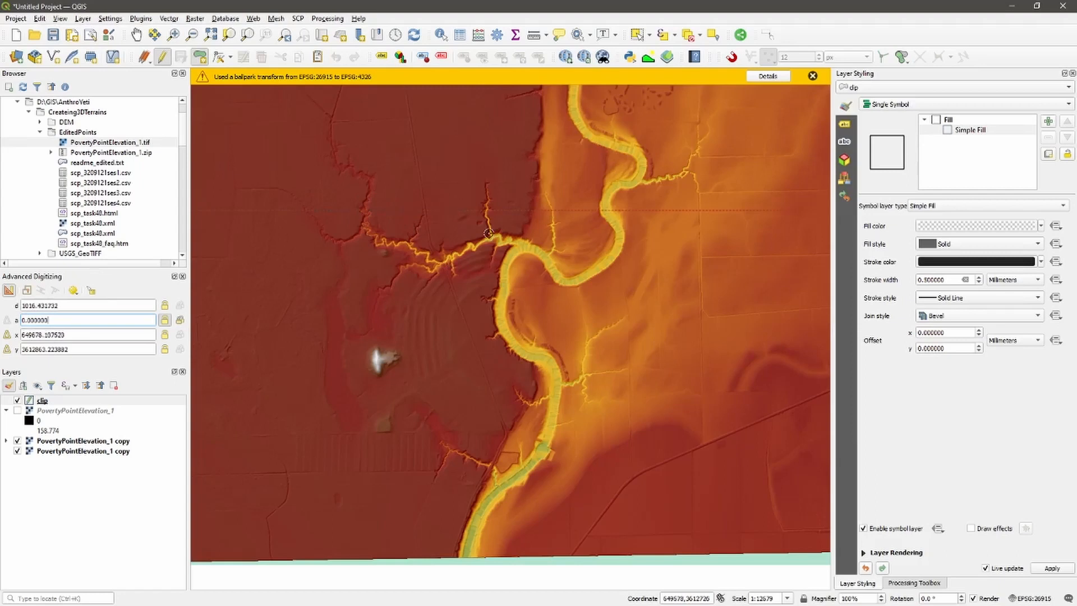
pyautogui.click(70, 306)
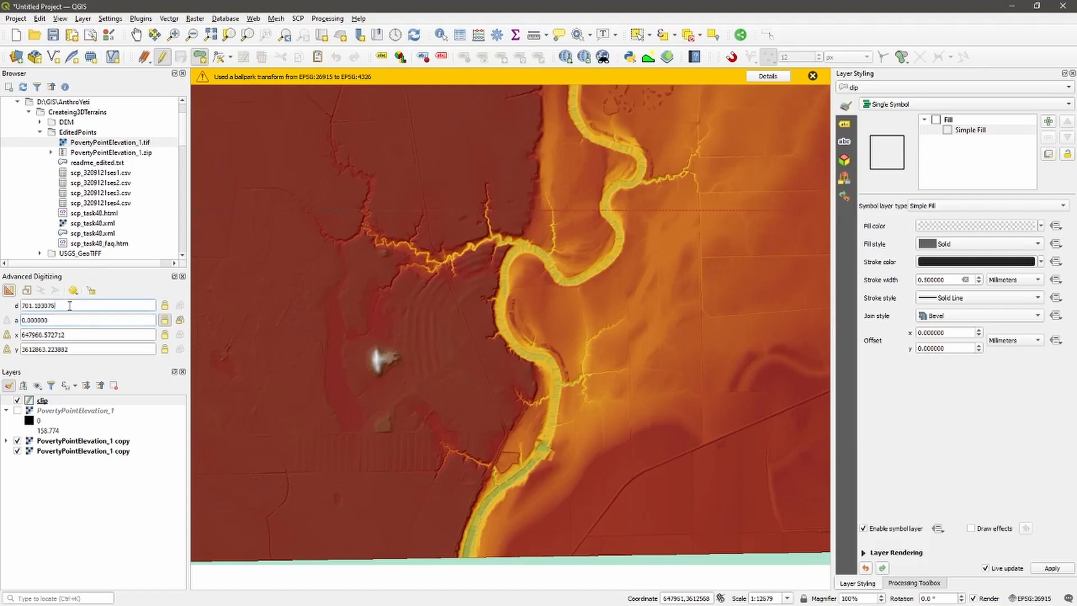
pyautogui.doubleClick(70, 305)
pyautogui.write('1500')
pyautogui.press('Return')
pyautogui.click(567, 212)
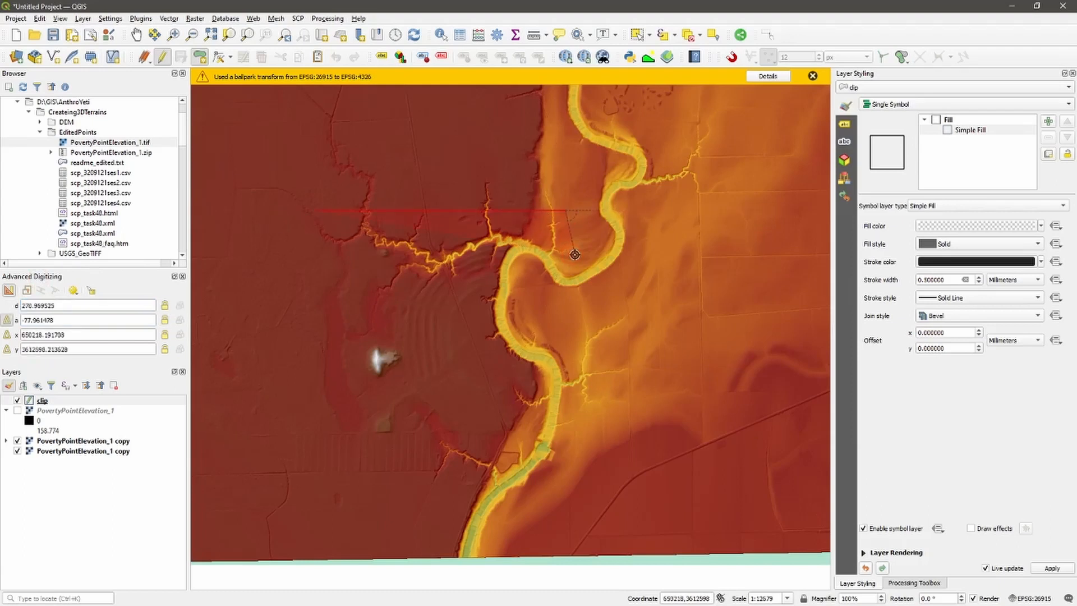
# Draw the polygon's eastern side southward from the northeast corner, with the angle locked at 90 and a distance of 1500 m.
pyautogui.moveTo(57, 319); pyautogui.dragTo(20, 320)
pyautogui.write('90')
pyautogui.press('Return')
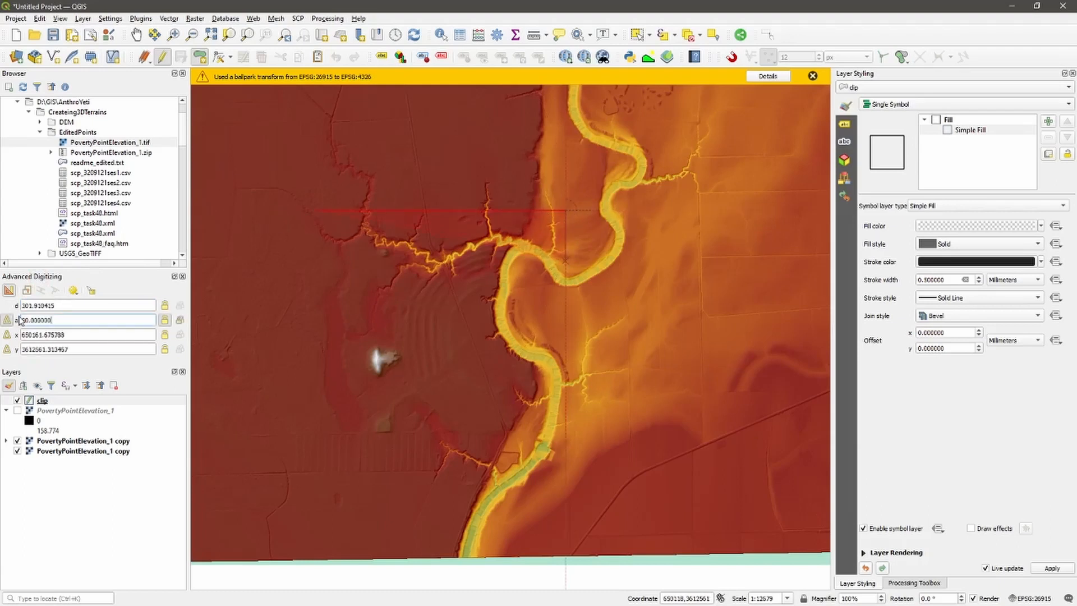
pyautogui.click(45, 305)
pyautogui.write('1500')
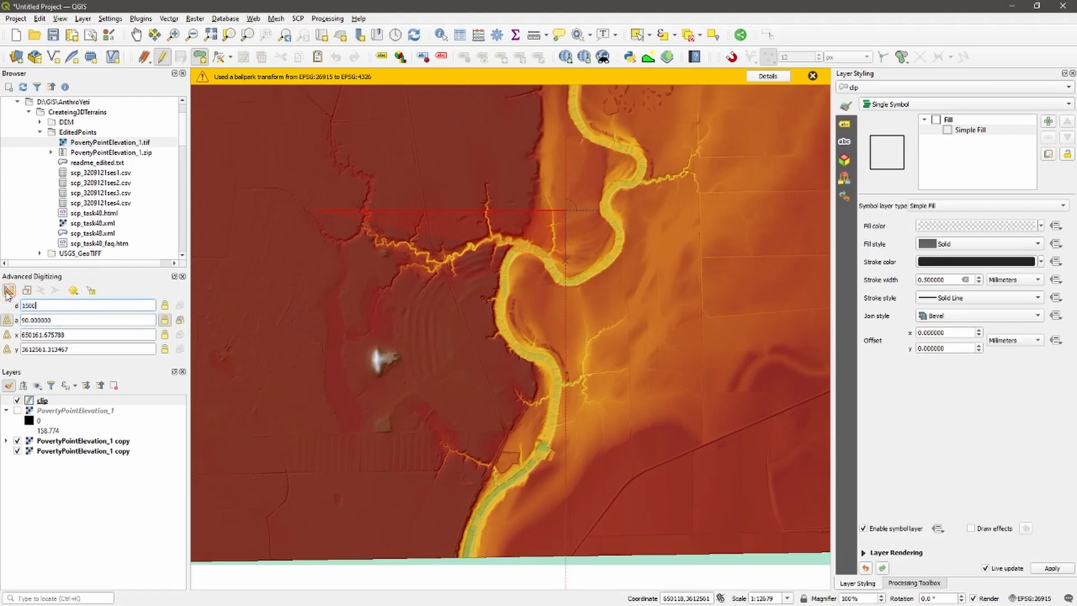
pyautogui.press('Return')
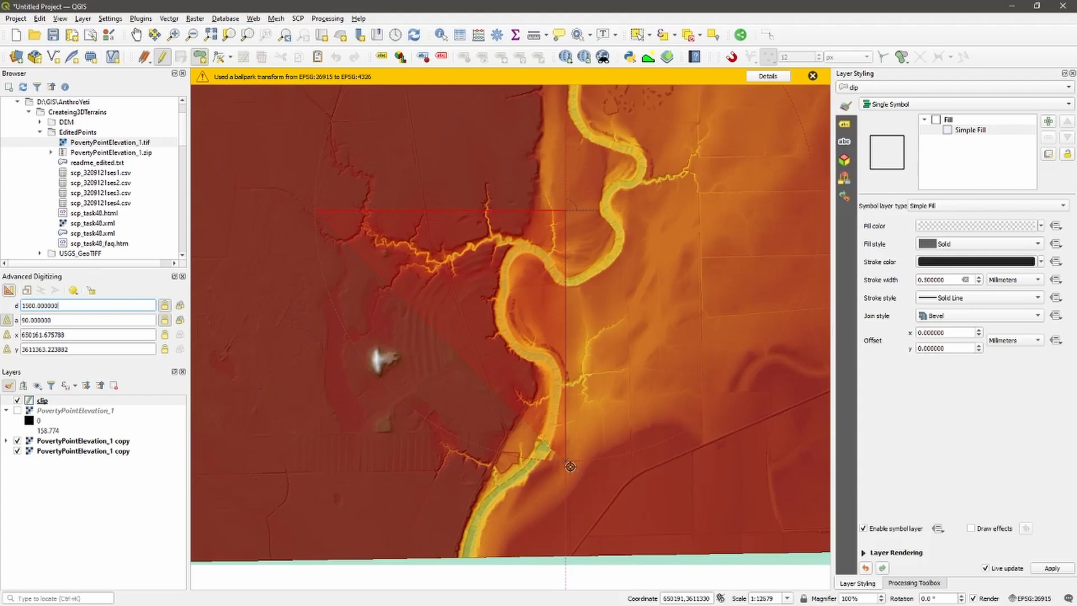
pyautogui.click(567, 461)
# Draw the polygon's southern side westward to the southwest corner, with the angle locked at 90 and a distance of 1500 m.
pyautogui.click(47, 319)
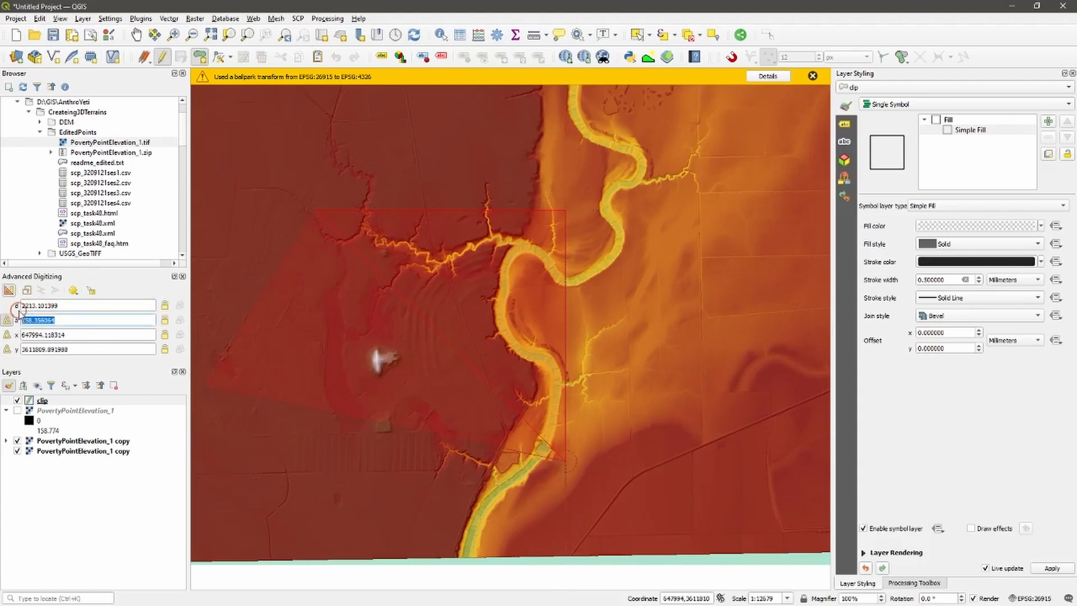
pyautogui.write('90')
pyautogui.press('Return')
pyautogui.click(77, 306)
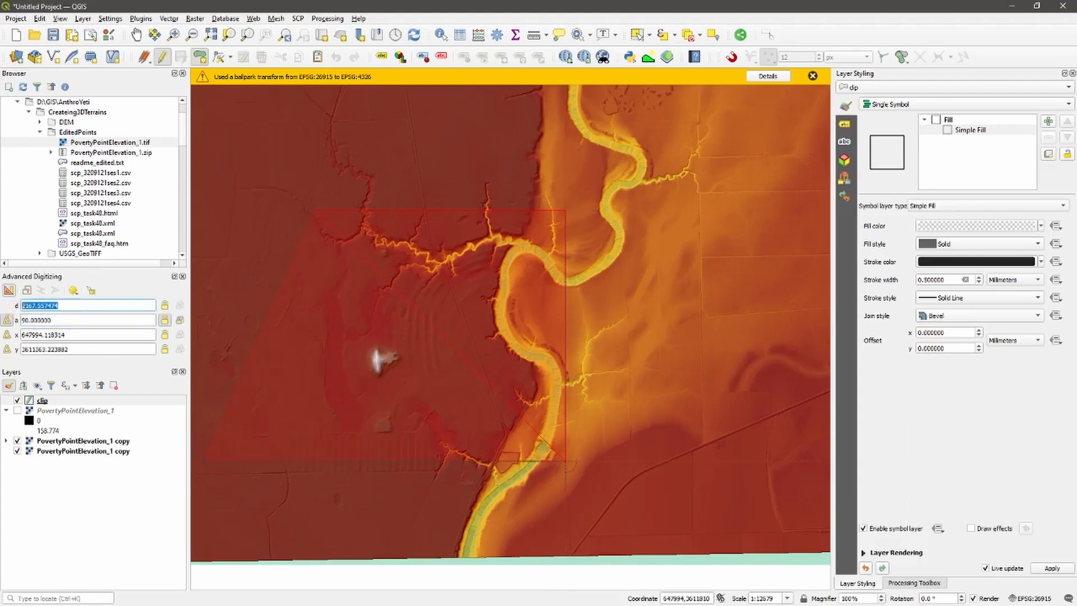
pyautogui.write('1500')
pyautogui.press('Return')
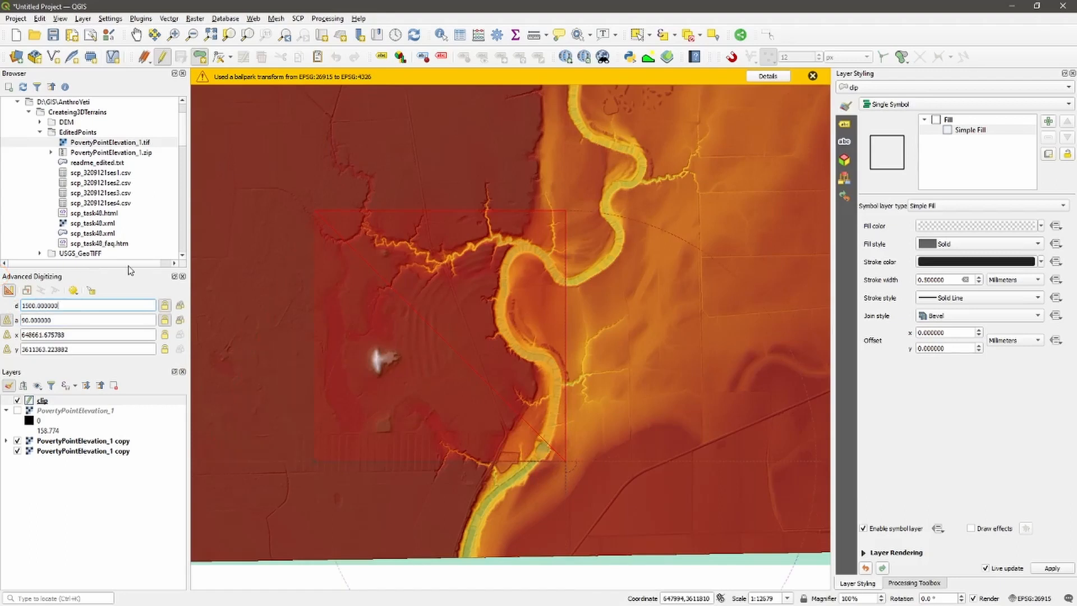
pyautogui.click(318, 459)
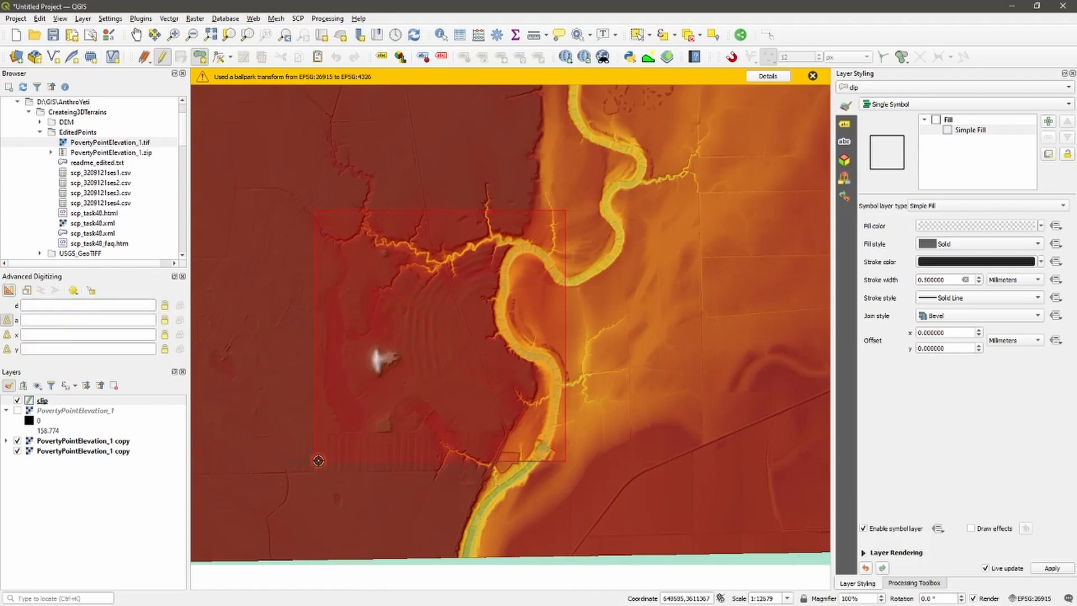
# Finish the square clip polygon with its id left empty and shift the whole polygon slightly east with the Vertex tool.
pyautogui.rightClick(276, 395)
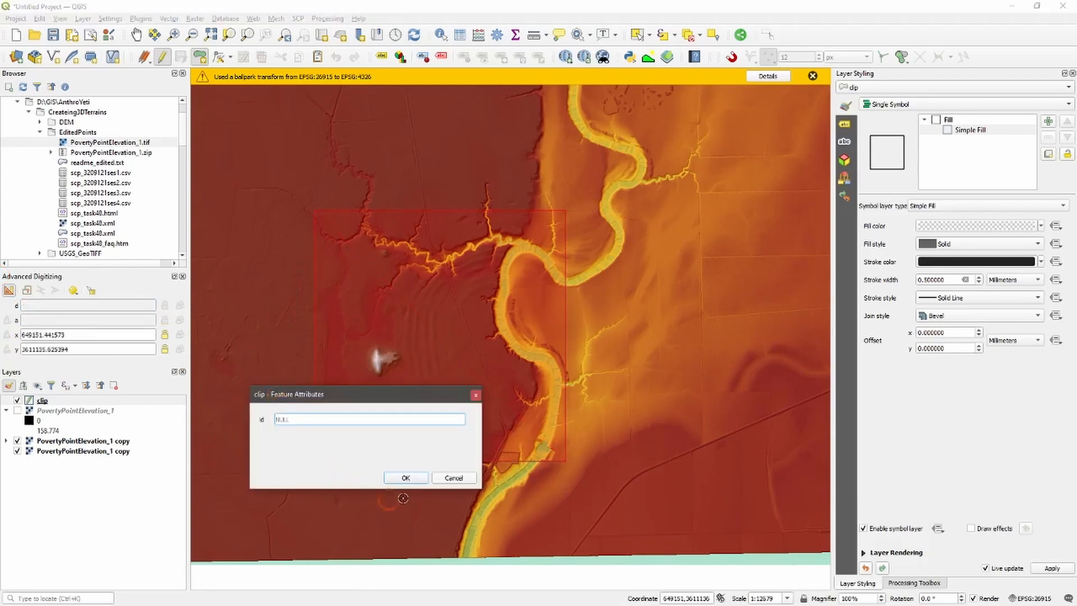
pyautogui.click(405, 477)
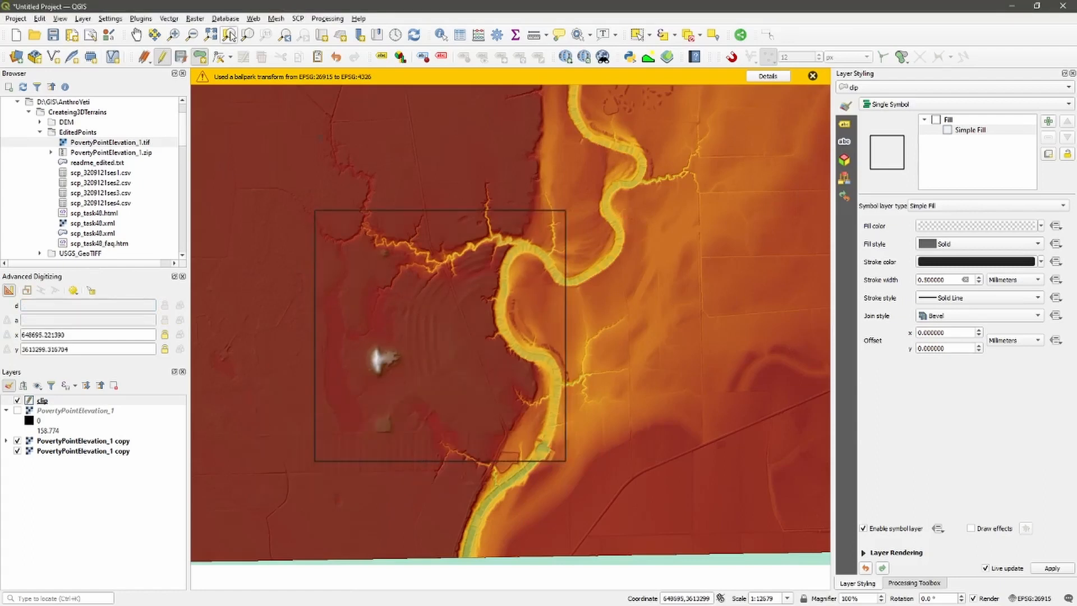
pyautogui.click(218, 56)
pyautogui.moveTo(279, 178); pyautogui.dragTo(664, 507)
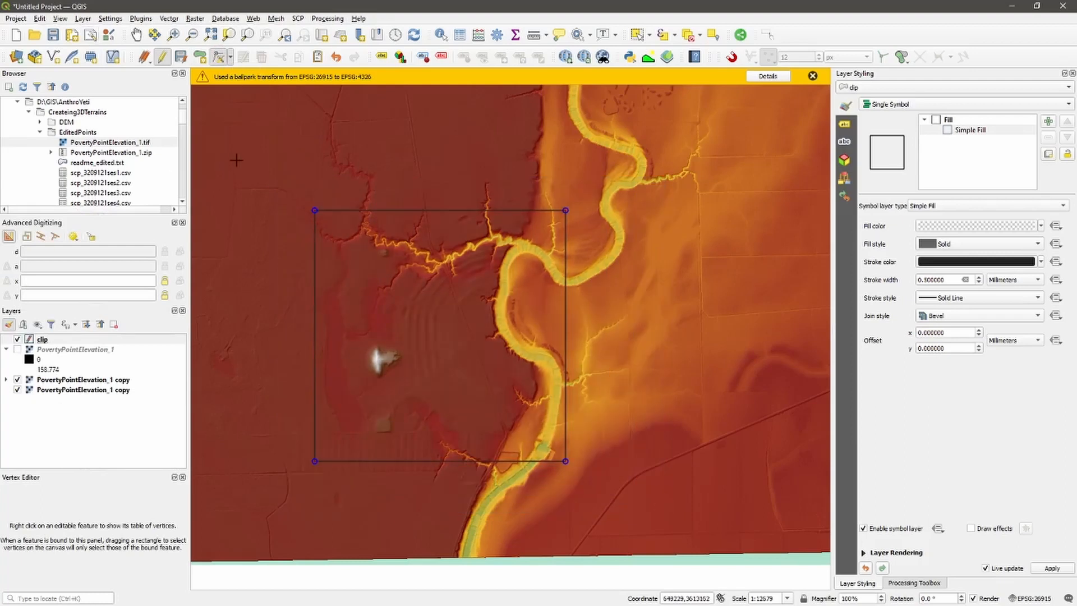
pyautogui.moveTo(238, 164); pyautogui.dragTo(614, 501)
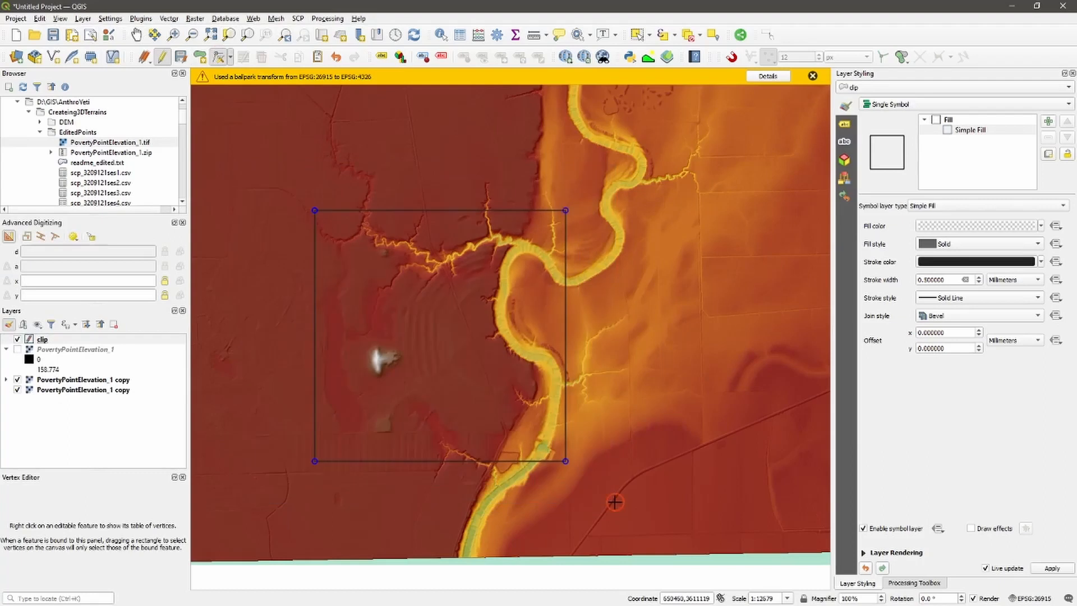
pyautogui.click(566, 210)
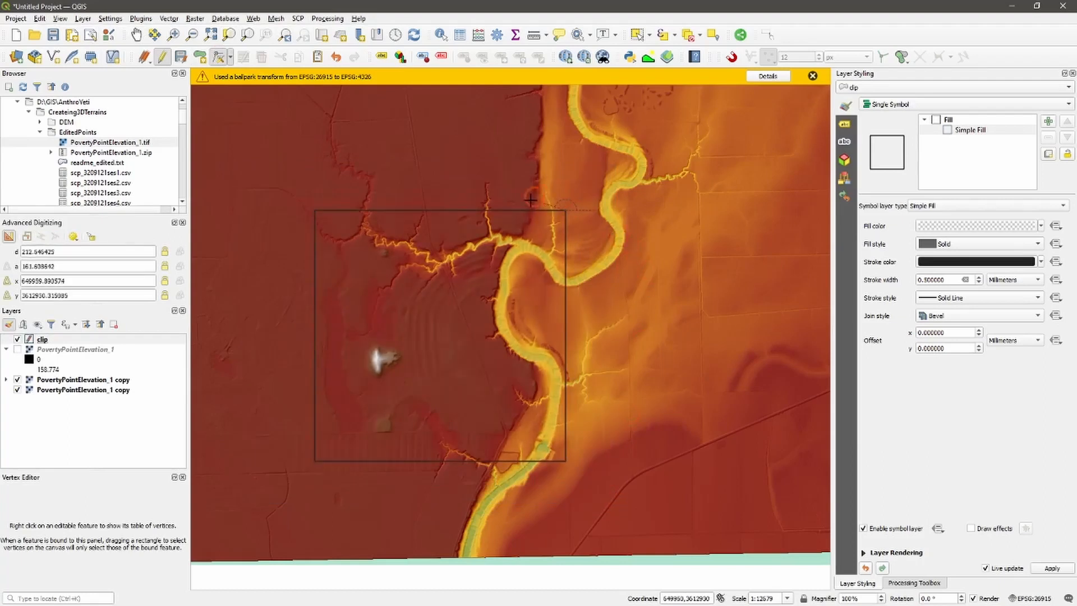
pyautogui.click(579, 208)
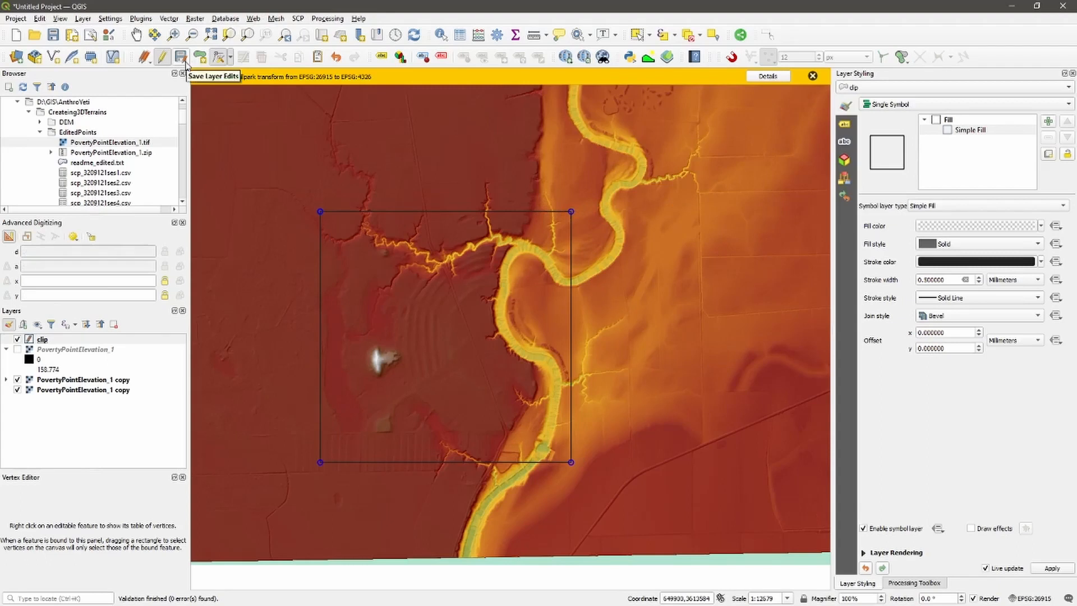
# Save the clip layer's edits, end its editing session and close the vertex editing and advanced digitizing aids.
pyautogui.click(180, 56)
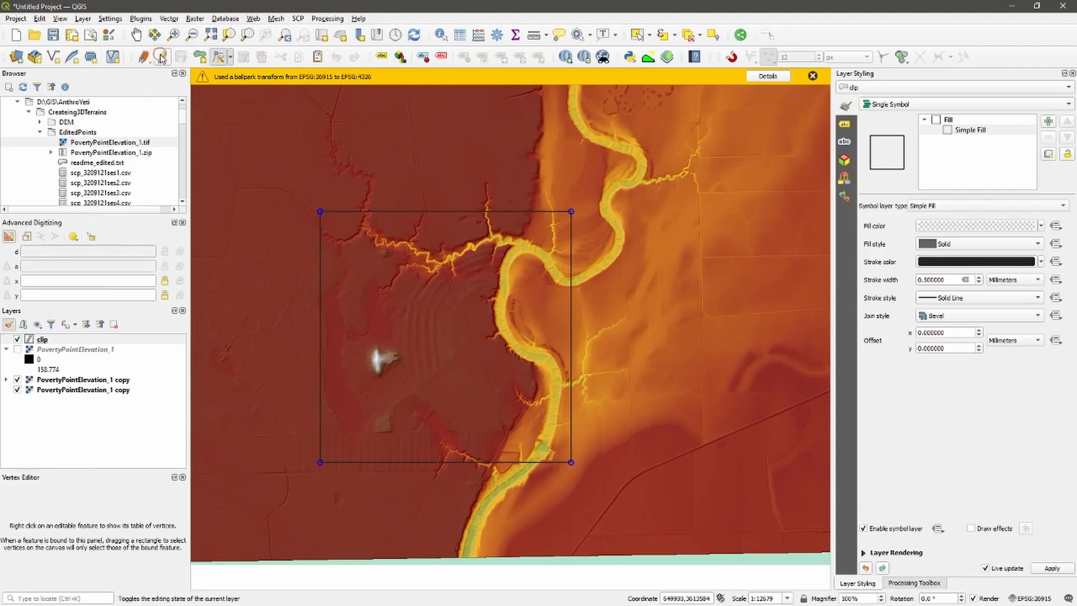
pyautogui.click(162, 57)
pyautogui.click(182, 477)
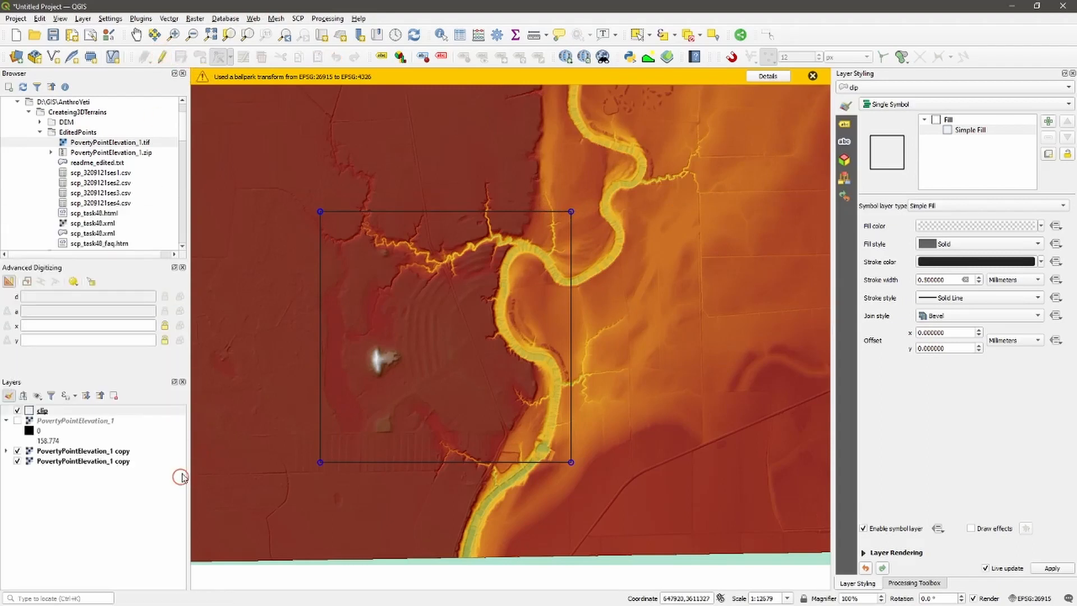
pyautogui.click(183, 268)
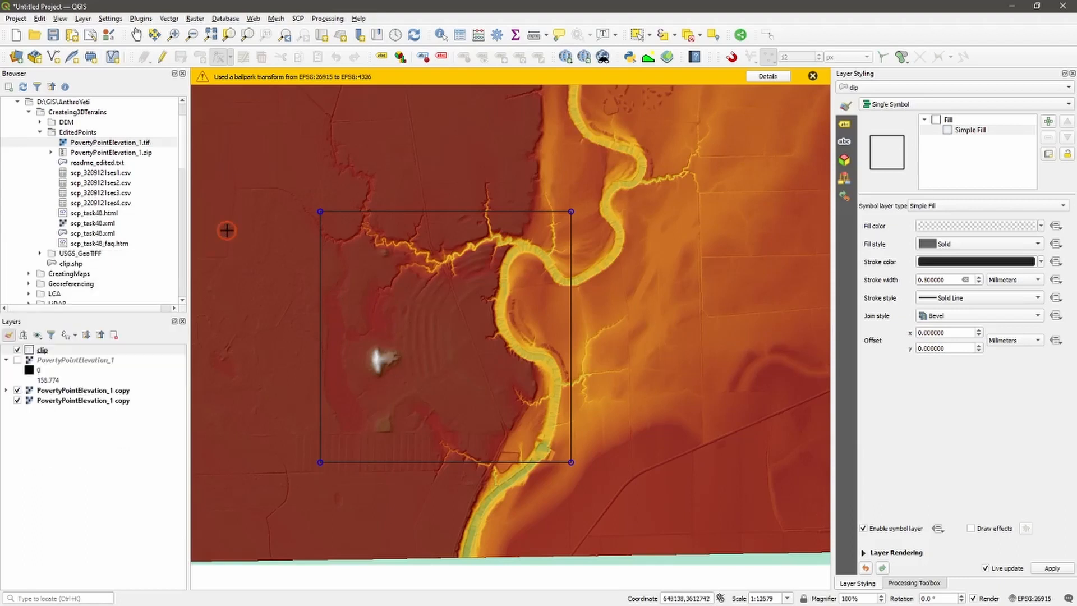
pyautogui.click(251, 214)
# Search the processing algorithms for "clip raster".
pyautogui.click(914, 583)
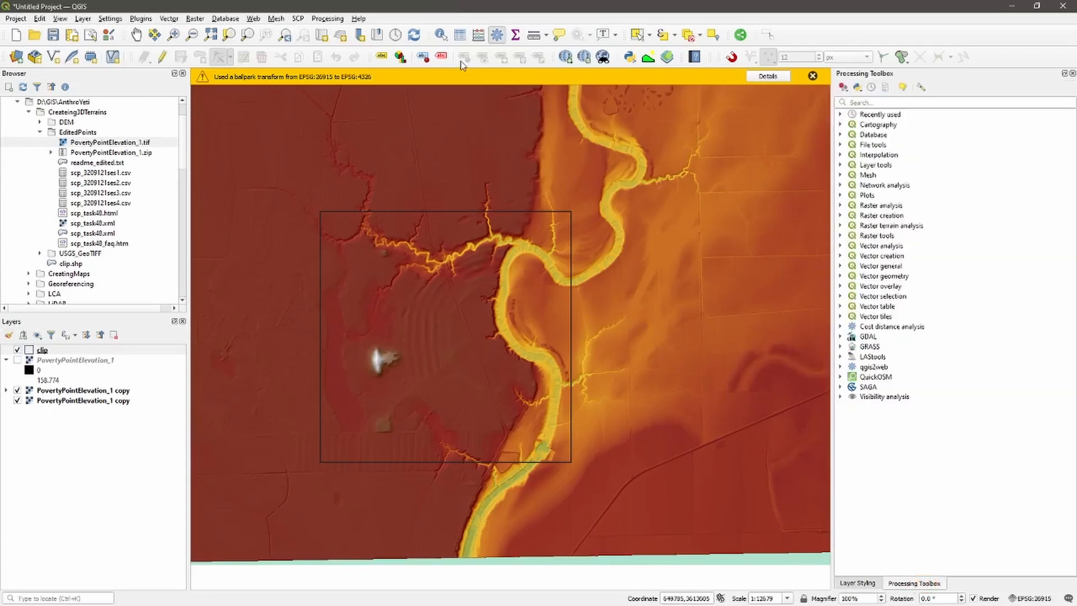
pyautogui.click(59, 19)
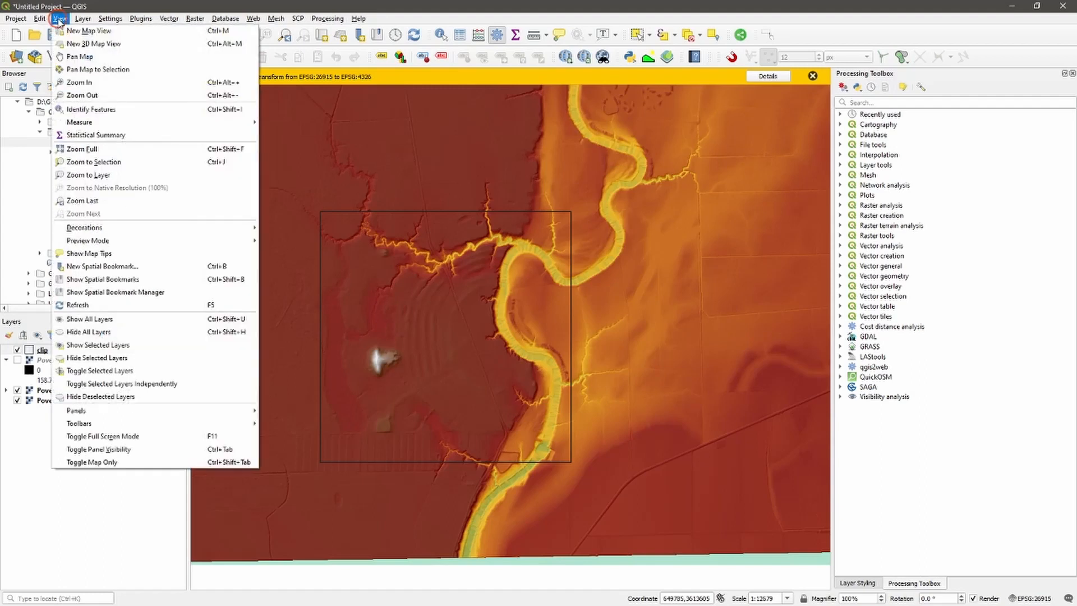
pyautogui.moveTo(156, 413)
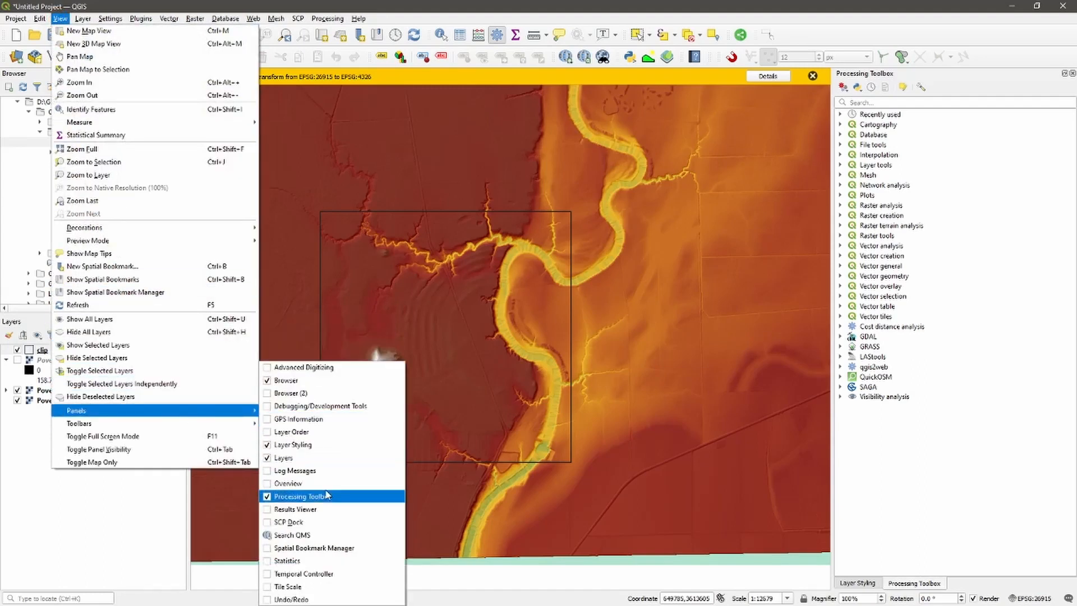
pyautogui.click(1023, 513)
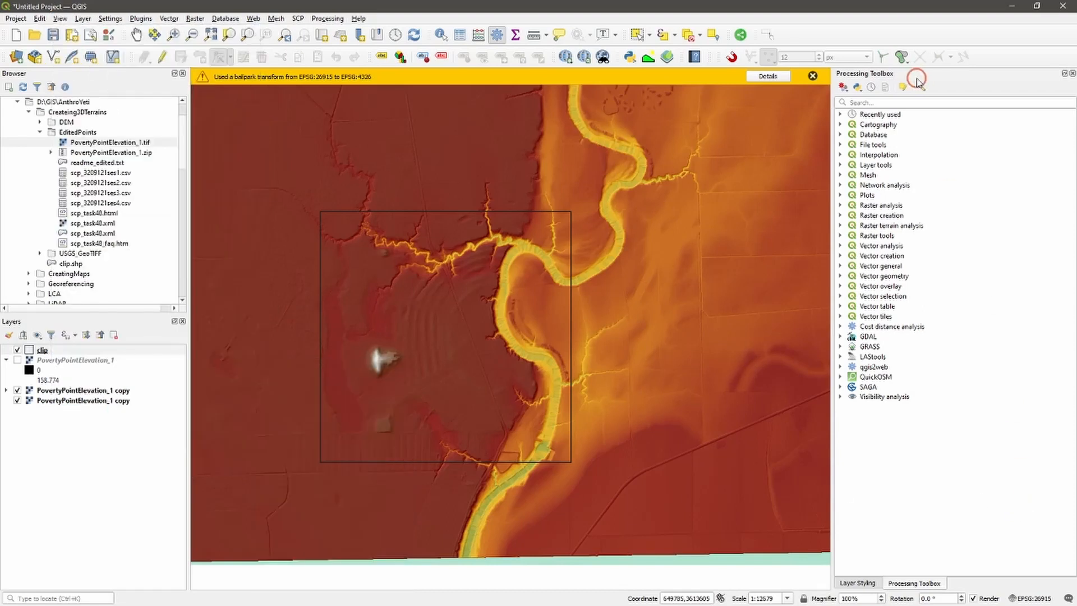
pyautogui.click(907, 104)
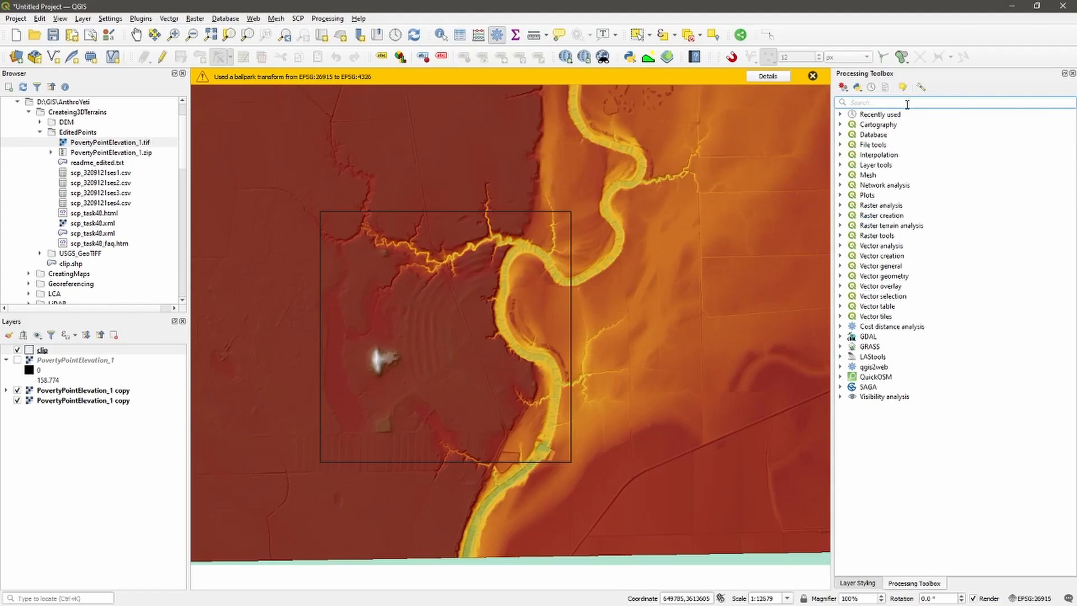
pyautogui.write('clip raster')
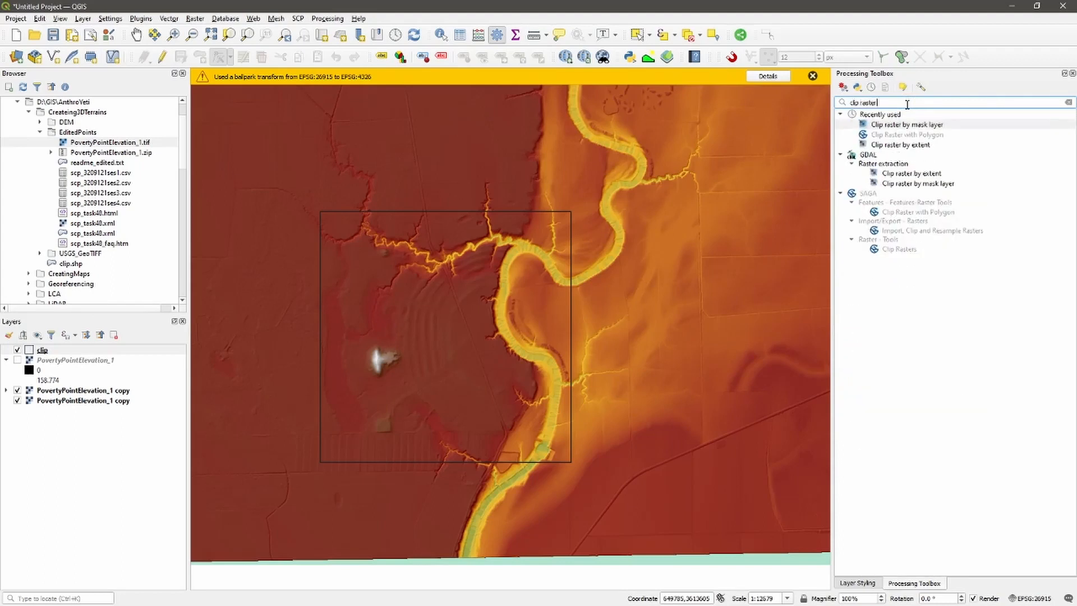
# Show the original PovertyPointElevation_1 layer, make it active and open the Clip raster by mask layer algorithm.
pyautogui.click(917, 125)
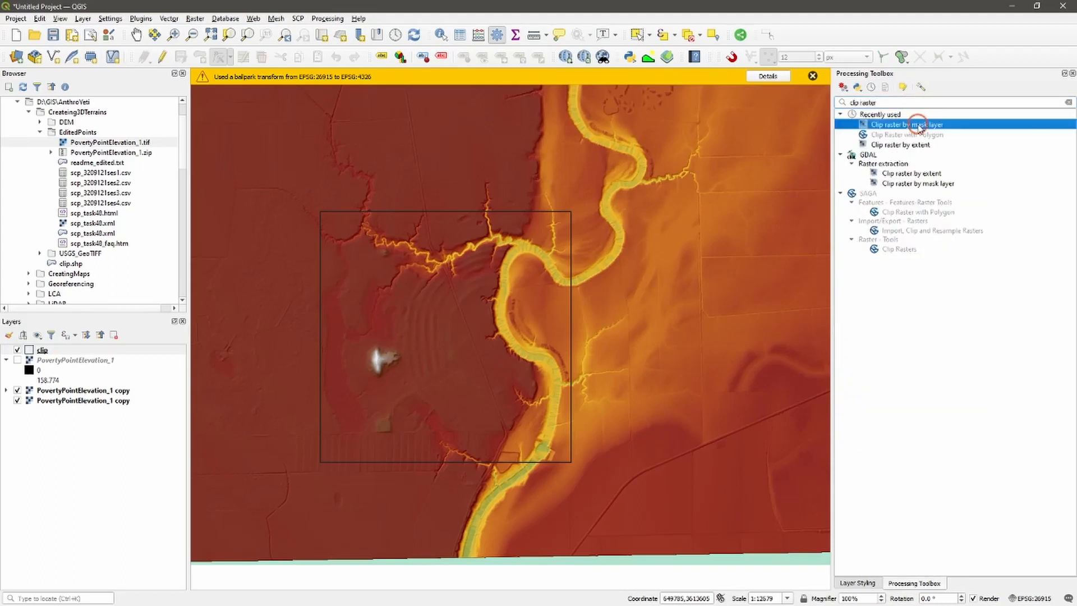
pyautogui.click(18, 360)
pyautogui.click(67, 360)
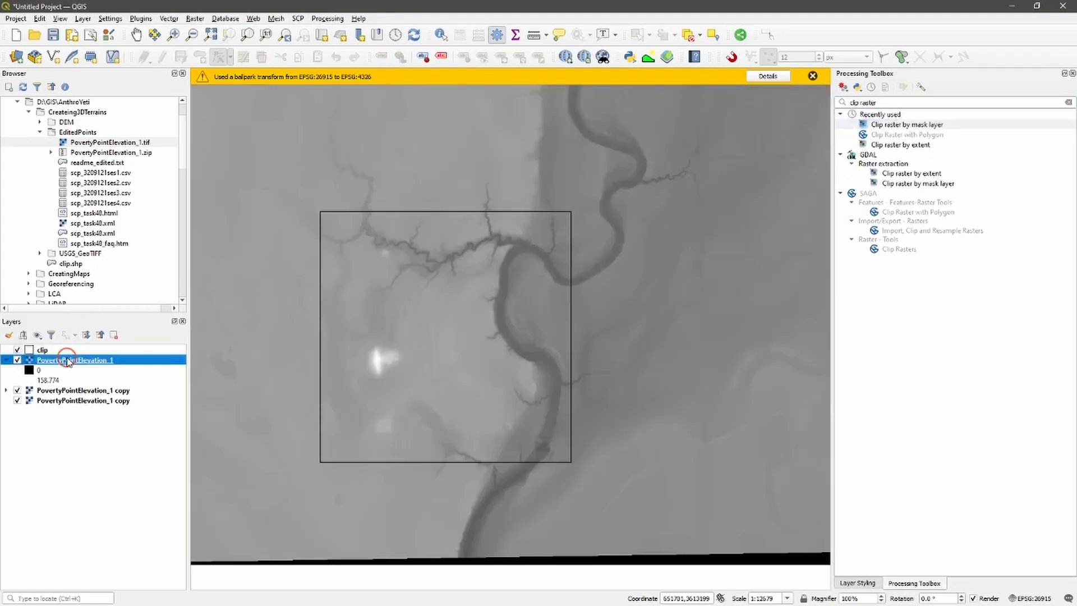
pyautogui.doubleClick(916, 125)
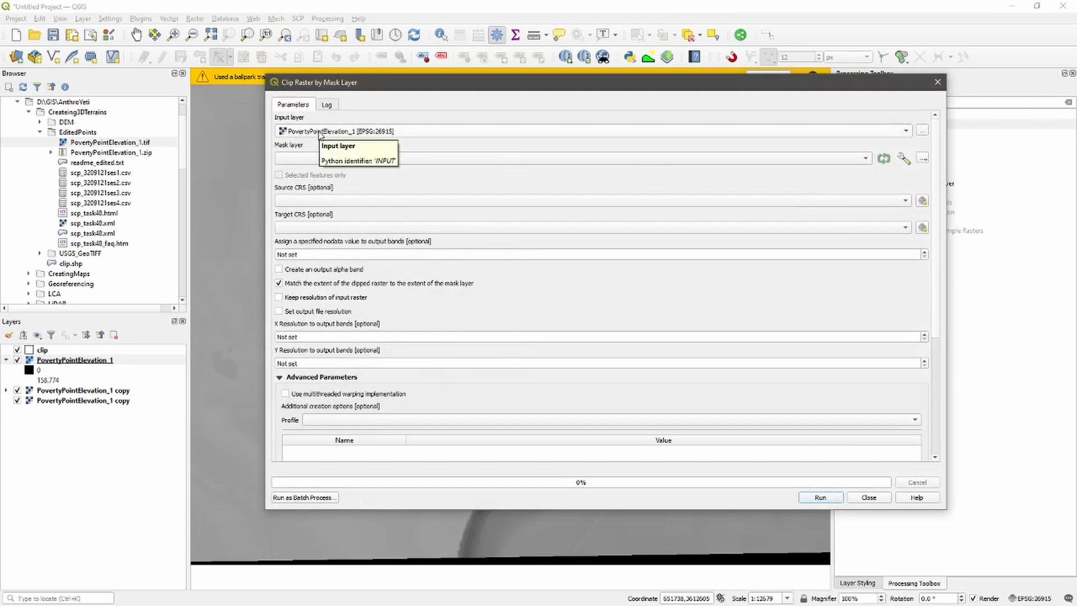
# Use clip as the mask layer and set source and target CRS to the project CRS, EPSG:26915 - NAD83 / UTM zone 15N.
pyautogui.click(76, 360)
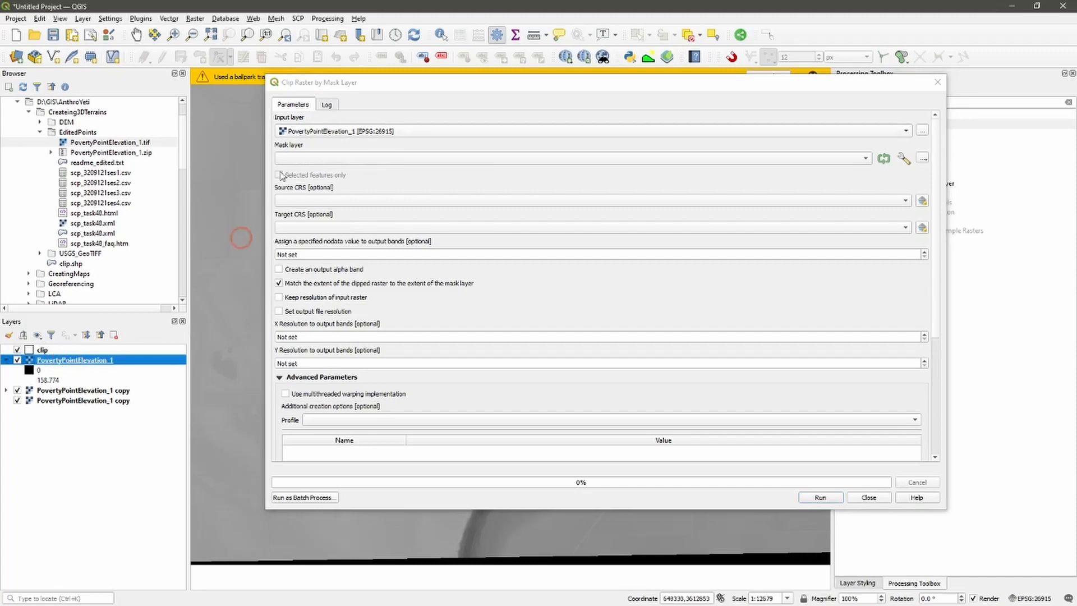
pyautogui.click(321, 158)
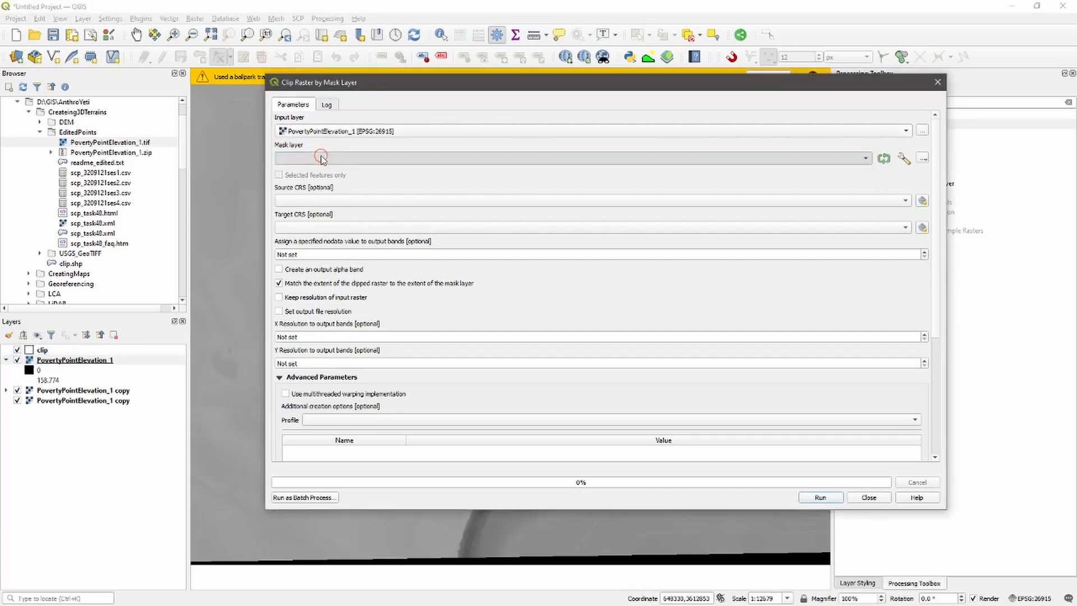
pyautogui.click(321, 159)
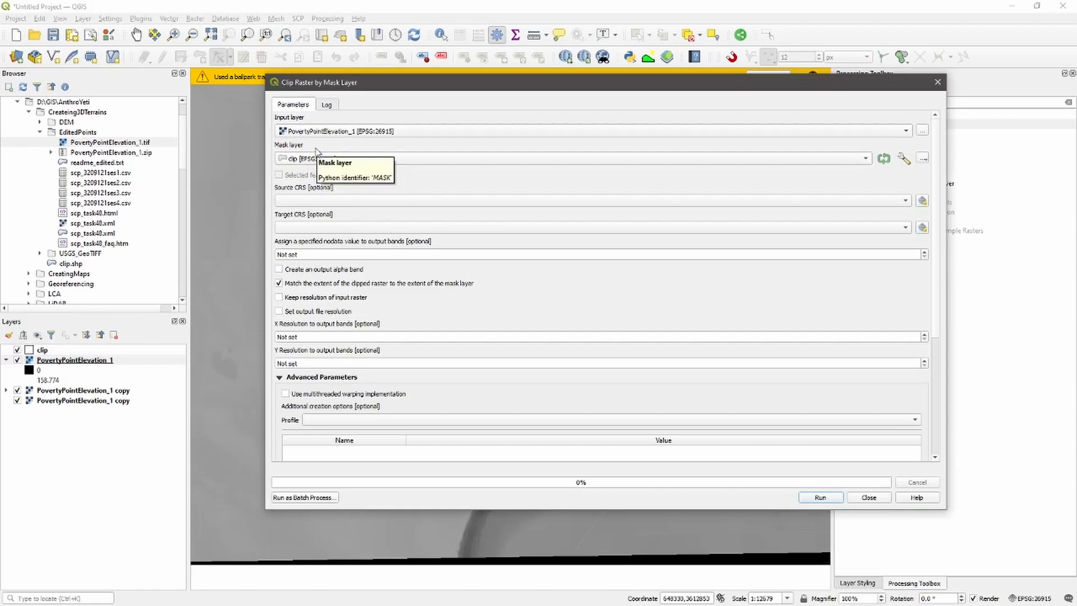
pyautogui.click(305, 200)
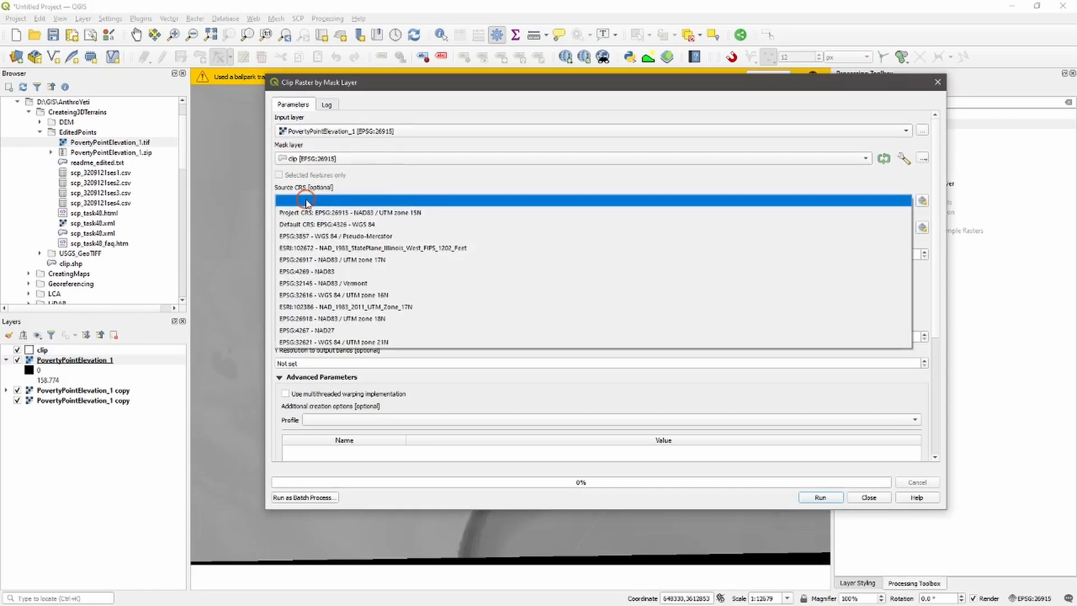
pyautogui.click(406, 217)
pyautogui.click(399, 226)
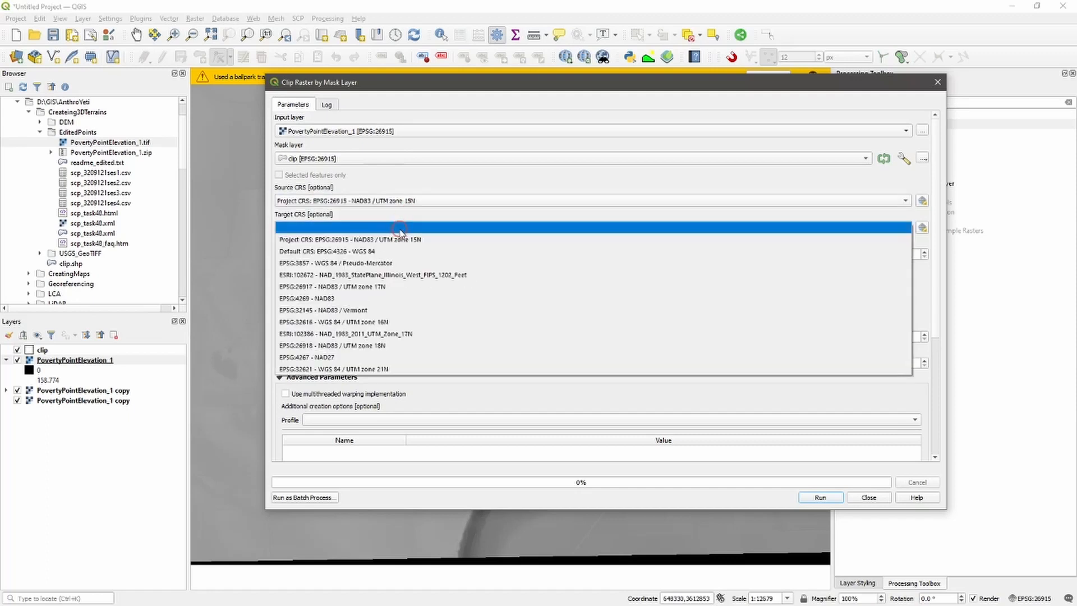
pyautogui.click(427, 239)
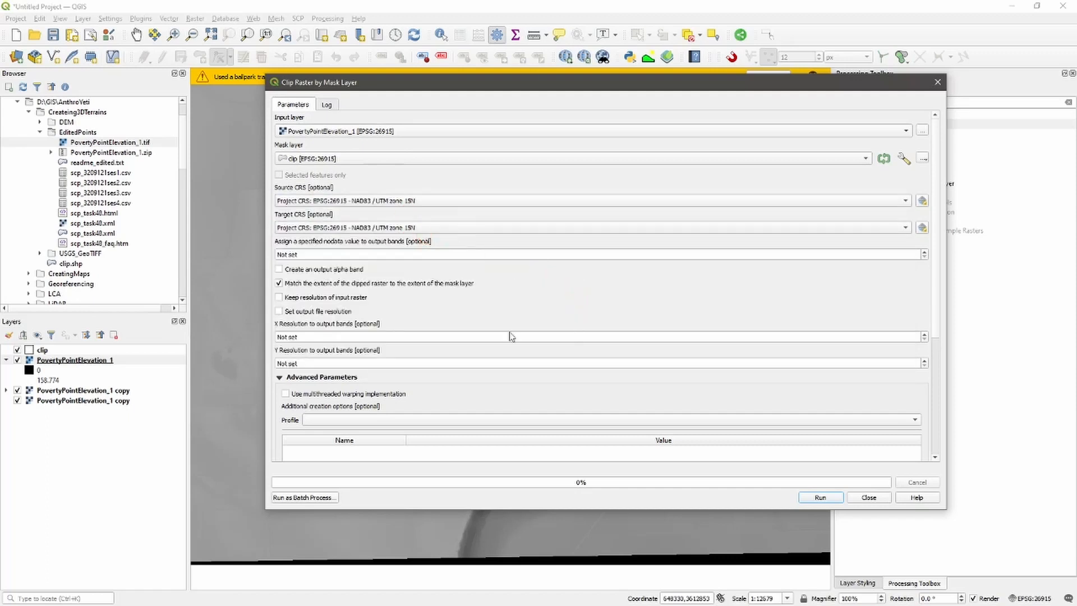
# Set both the X and Y resolution of the output bands to 0.5.
pyautogui.click(306, 334)
pyautogui.moveTo(312, 337); pyautogui.dragTo(269, 336)
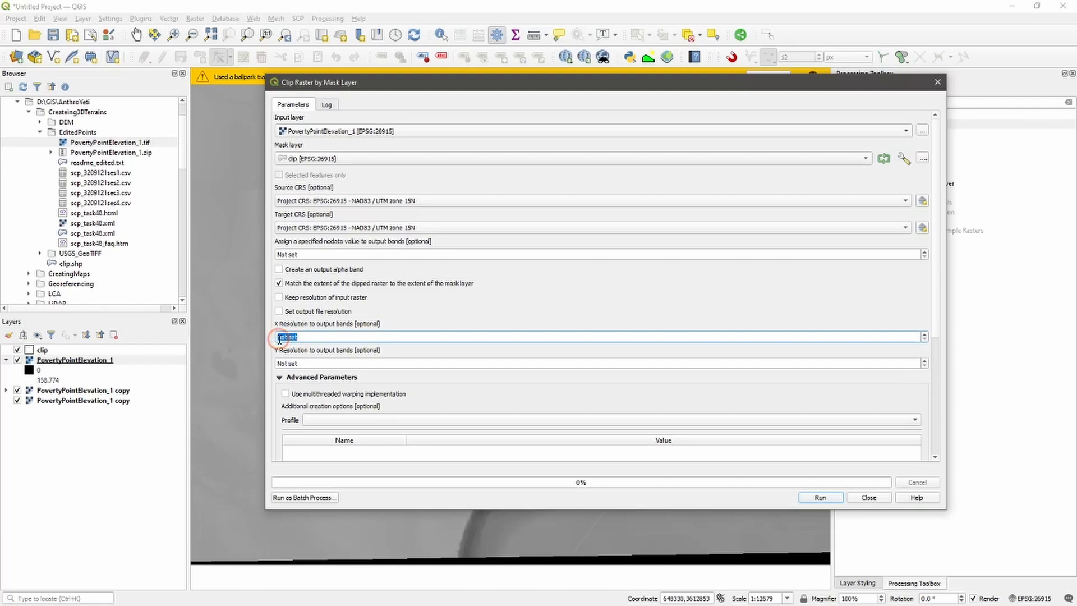
pyautogui.write('.5')
pyautogui.moveTo(314, 363); pyautogui.dragTo(274, 363)
pyautogui.write('.5')
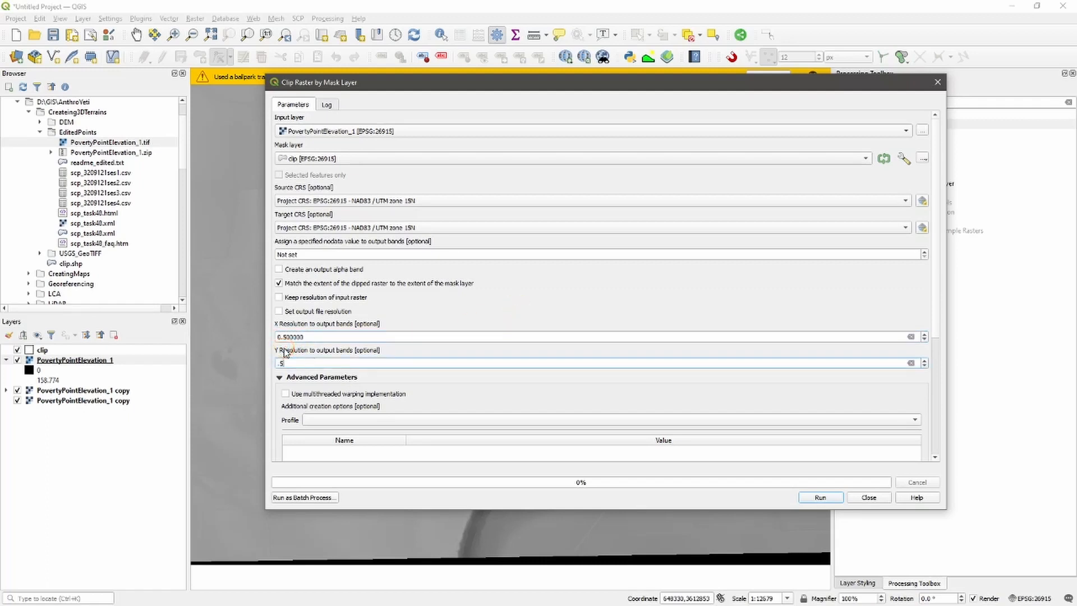
# Set the clipped output to Heightmap_clip.tif in the Createing3DTerrains folder, run the clip and close the dialog.
pyautogui.moveTo(934, 235); pyautogui.dragTo(941, 362)
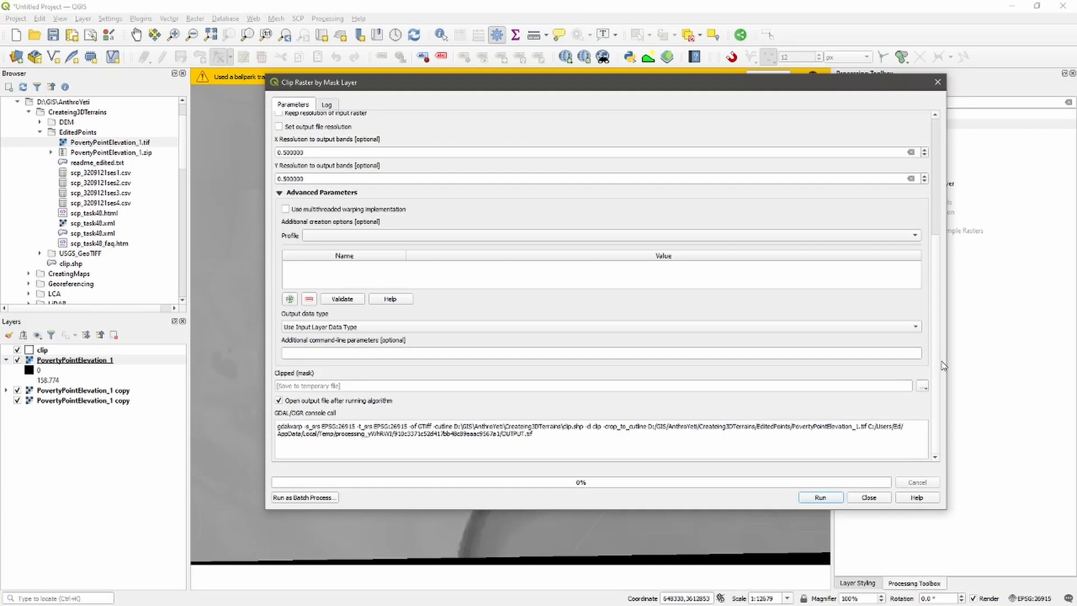
pyautogui.click(923, 386)
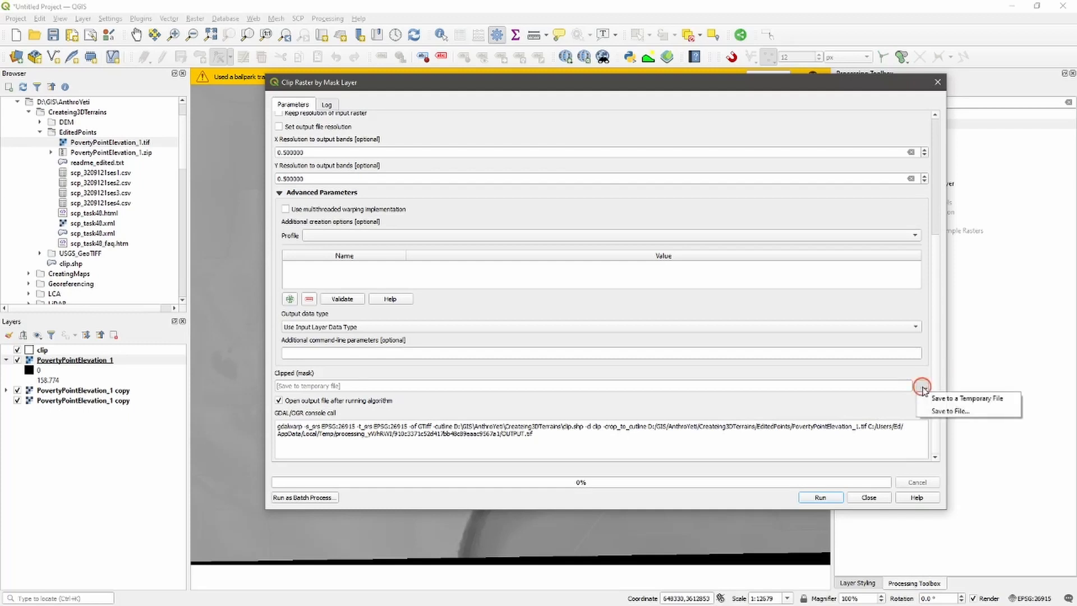
pyautogui.click(970, 409)
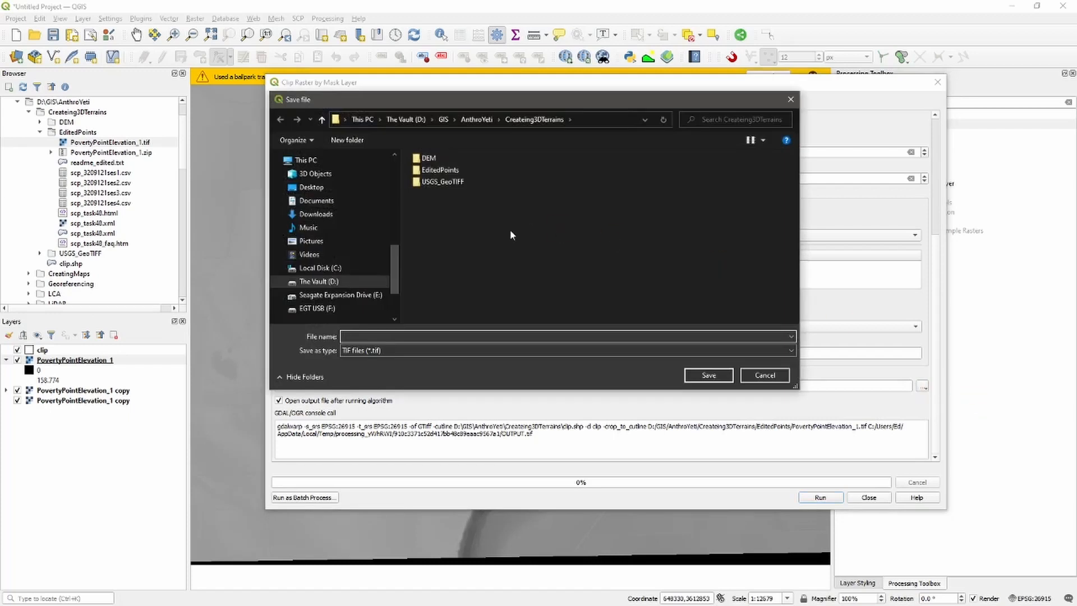
pyautogui.click(369, 336)
pyautogui.click(709, 375)
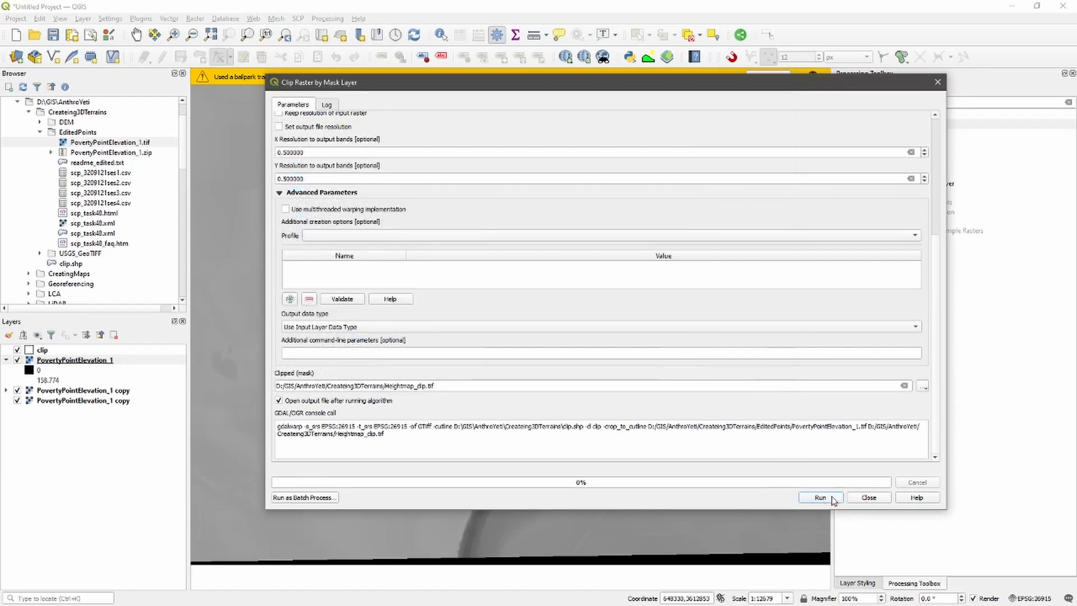
pyautogui.click(820, 497)
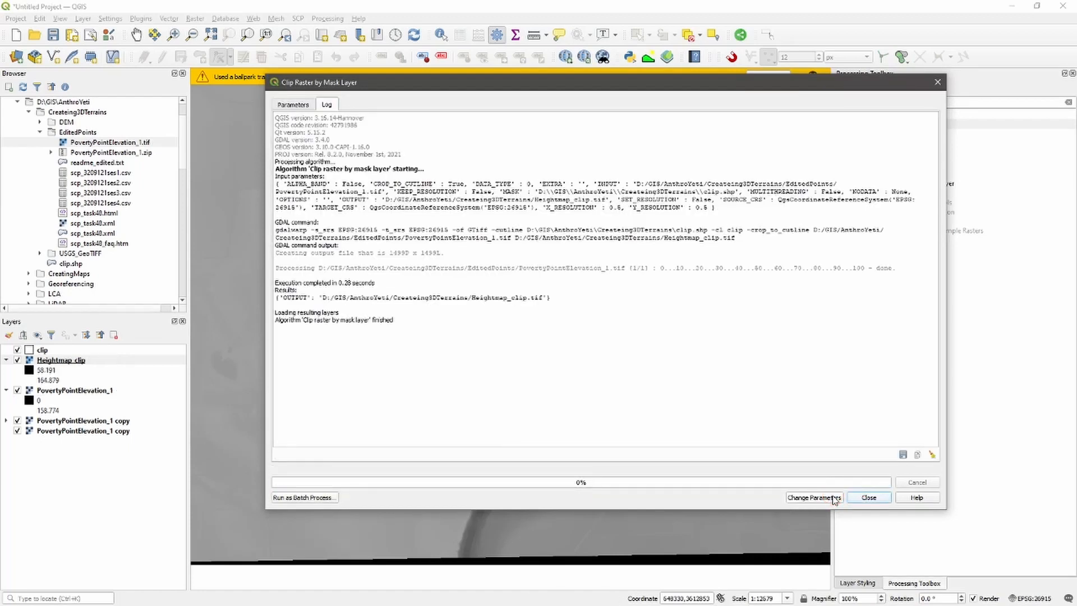
pyautogui.click(869, 498)
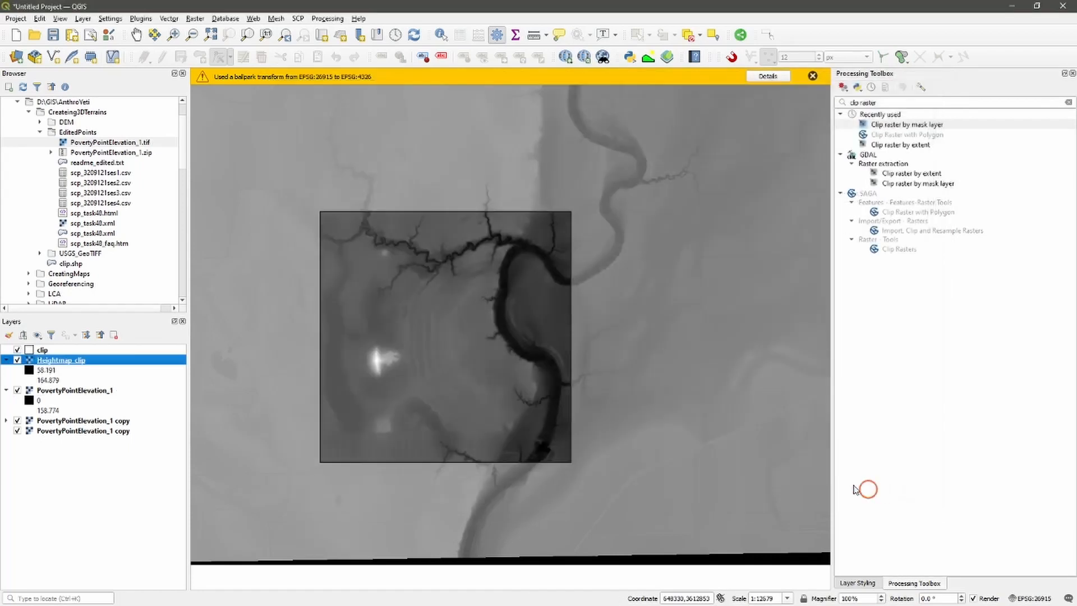
# Hide PovertyPointElevation_1 and both of its copies so only the clip outline and Heightmap_clip are shown.
pyautogui.click(18, 390)
pyautogui.click(17, 420)
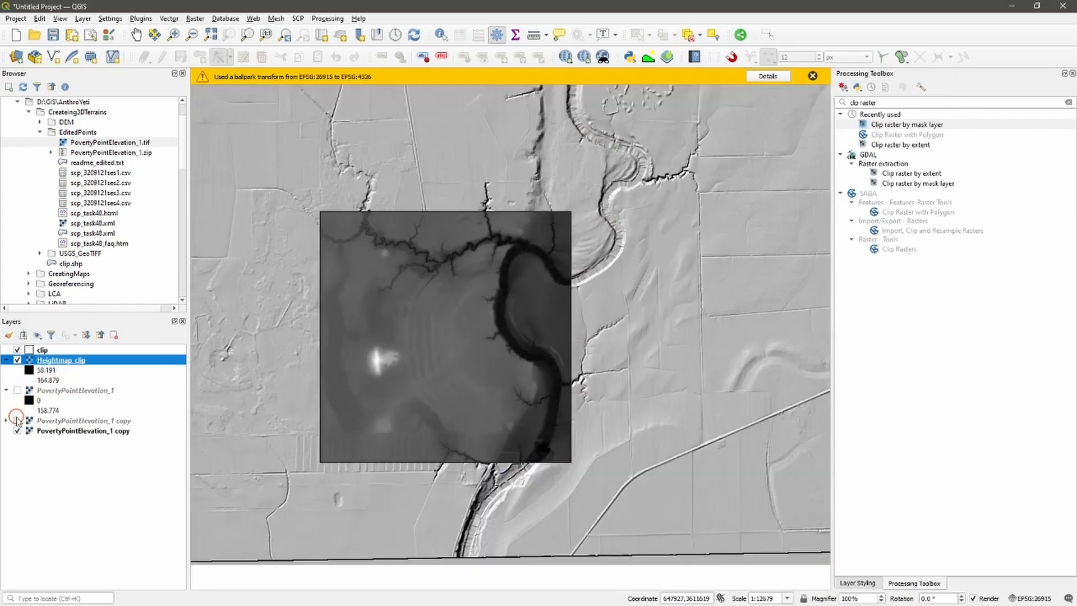
pyautogui.click(18, 430)
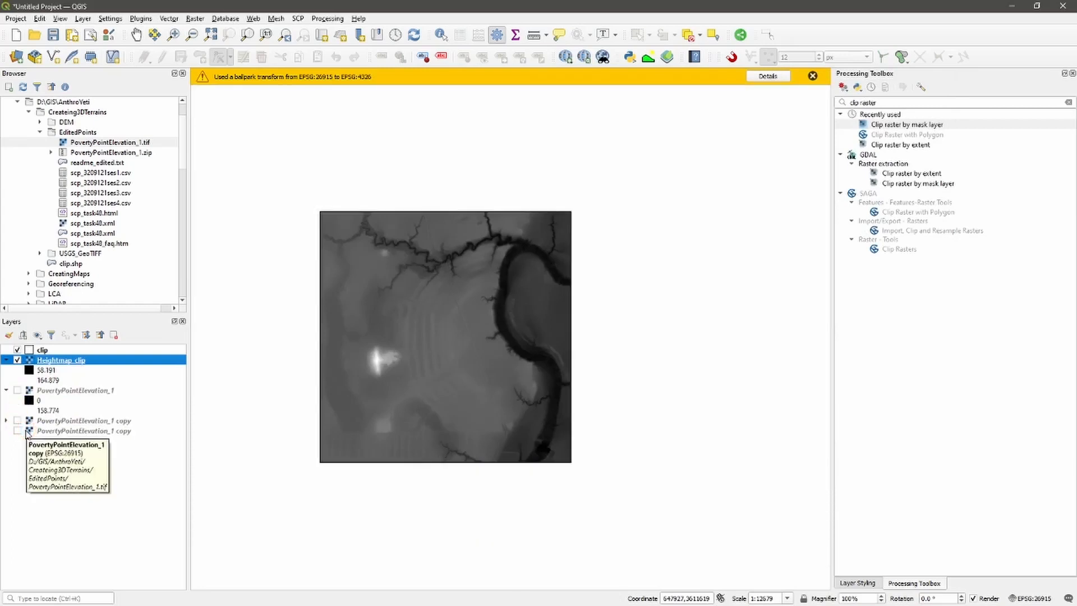
pyautogui.scroll(1, 422, 345)
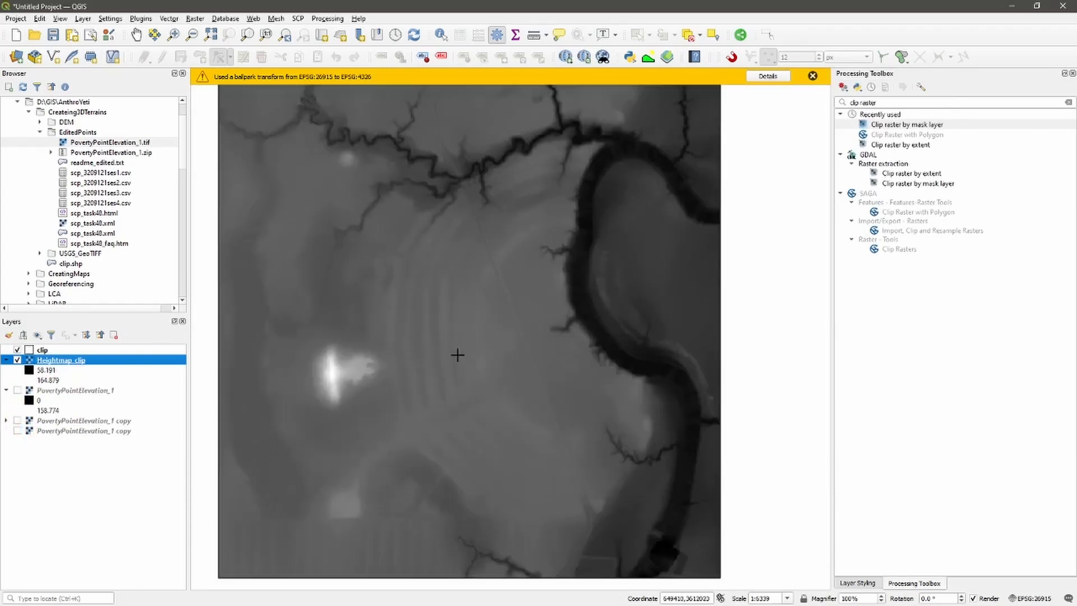
# Duplicate the Heightmap_clip layer, and duplicate the resulting copy once more.
pyautogui.moveTo(402, 353); pyautogui.dragTo(421, 362, button='middle')
pyautogui.scroll(-1, 421, 362)
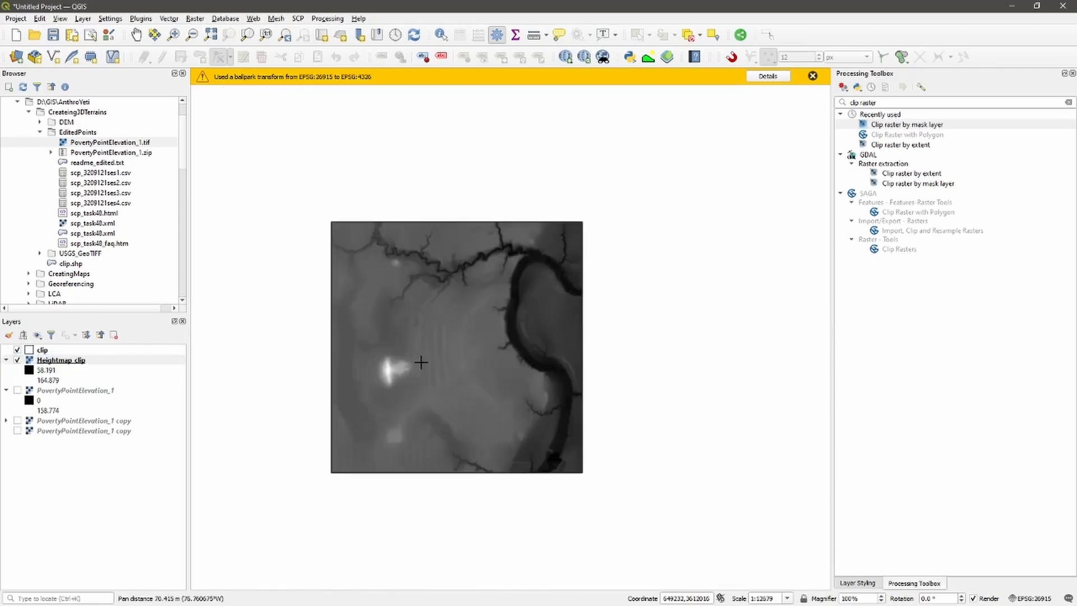
pyautogui.click(858, 583)
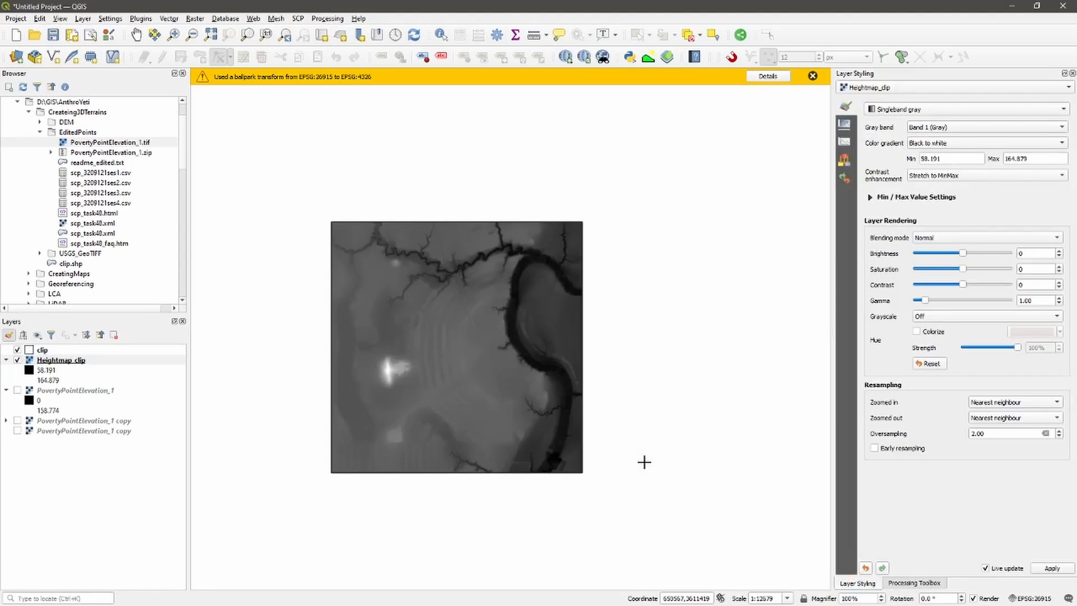
pyautogui.rightClick(63, 360)
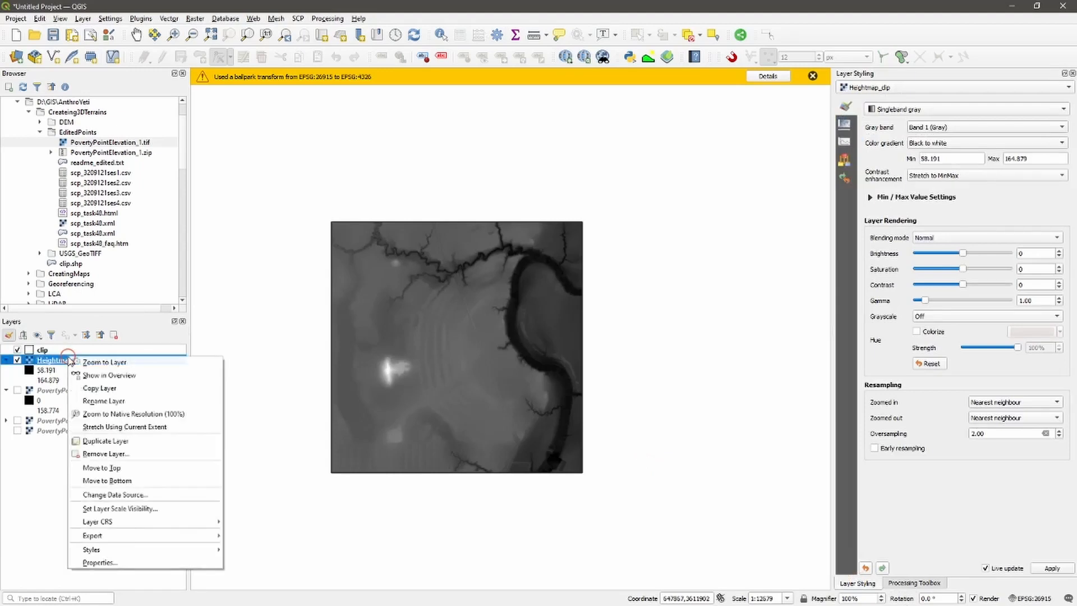
pyautogui.click(104, 441)
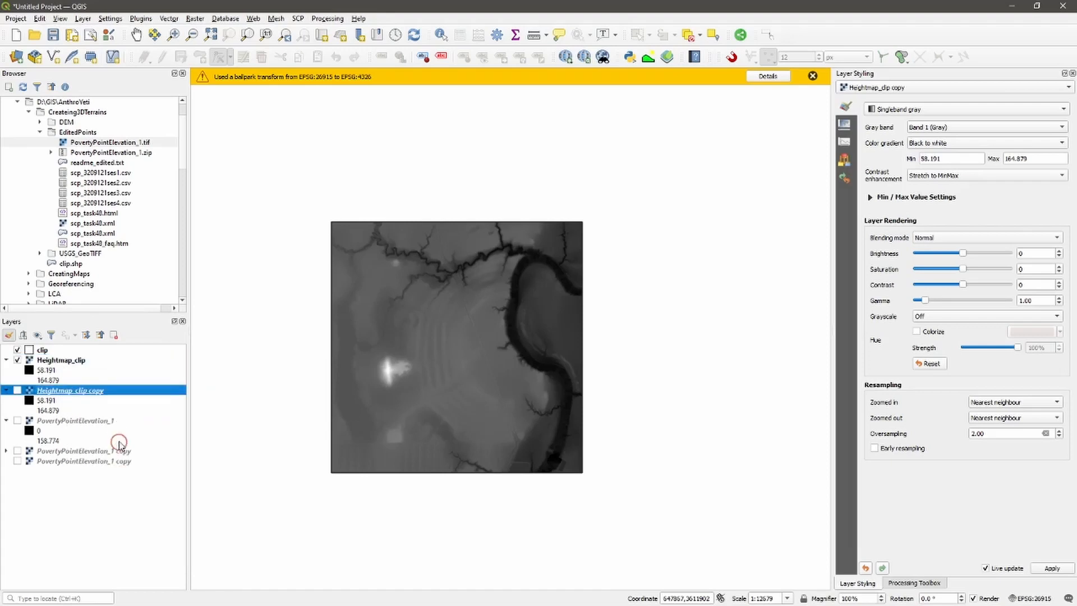
pyautogui.rightClick(67, 391)
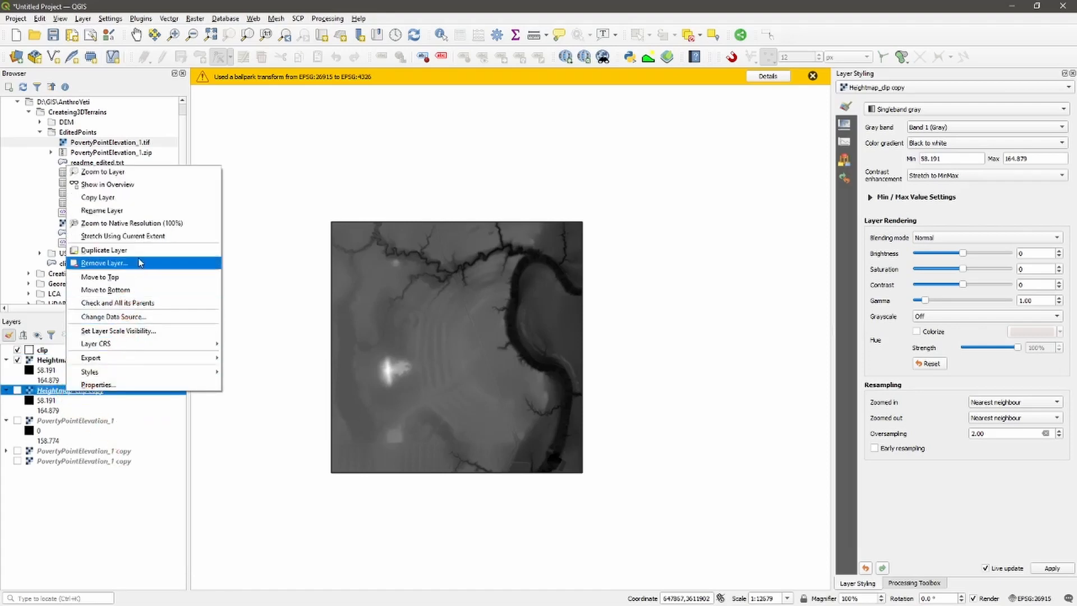
pyautogui.click(143, 249)
pyautogui.click(162, 380)
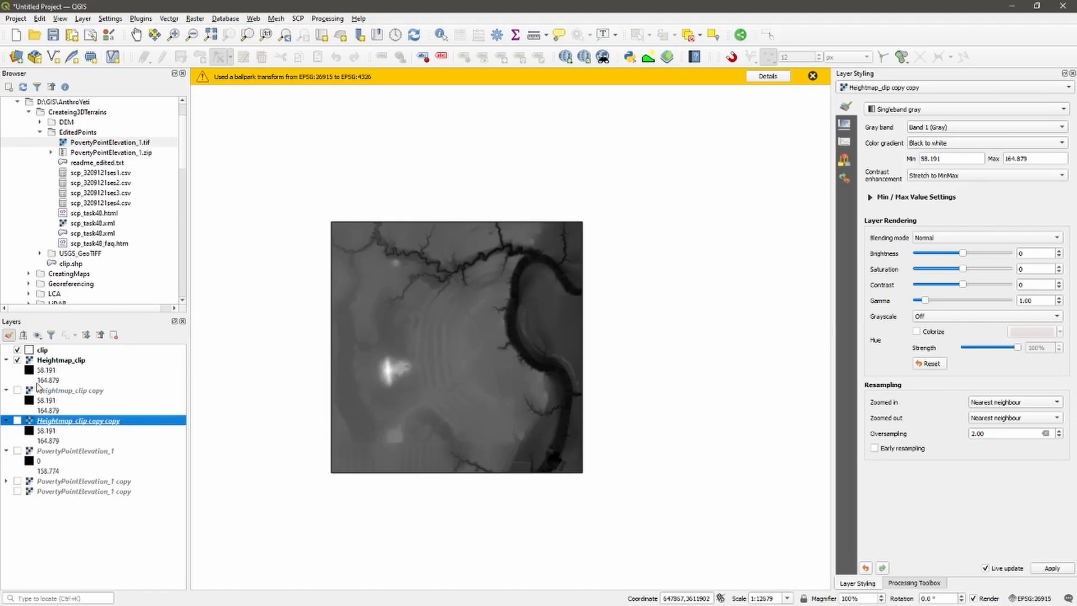
# Start exporting Heightmap_clip as a rendered GeoTIFF image, with Blender_heightmap.tif in the Createing3DTerrains folder as the output file.
pyautogui.click(56, 363)
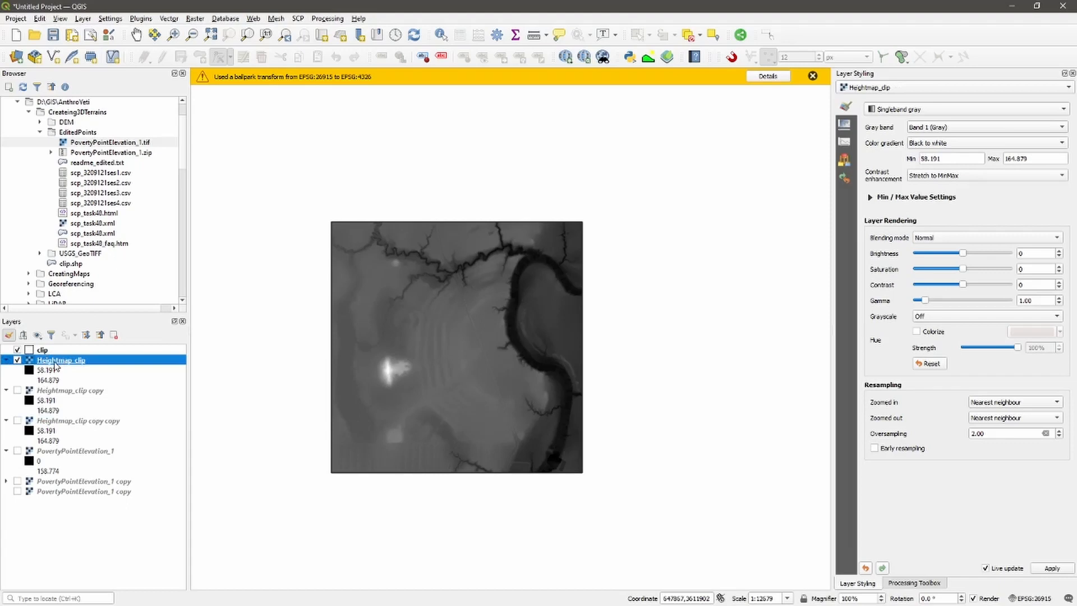
pyautogui.rightClick(55, 365)
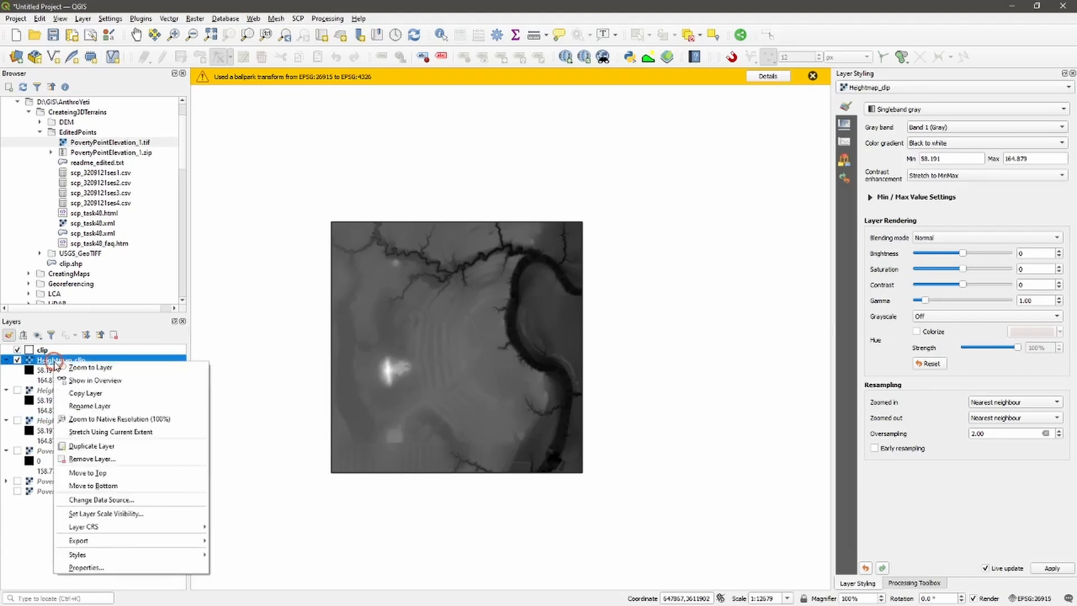
pyautogui.click(122, 537)
pyautogui.click(251, 540)
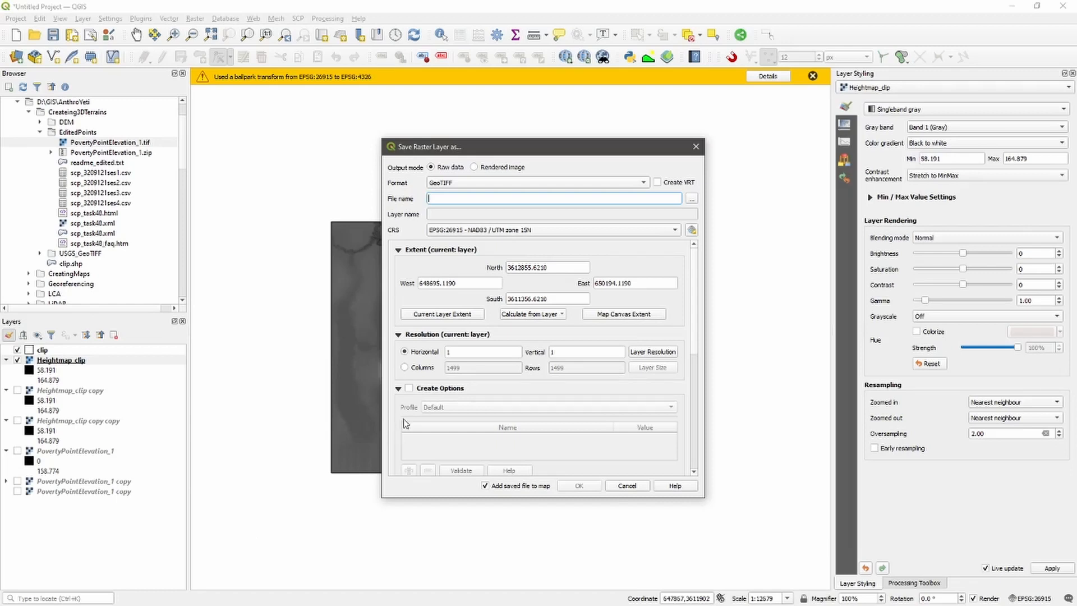
pyautogui.click(474, 167)
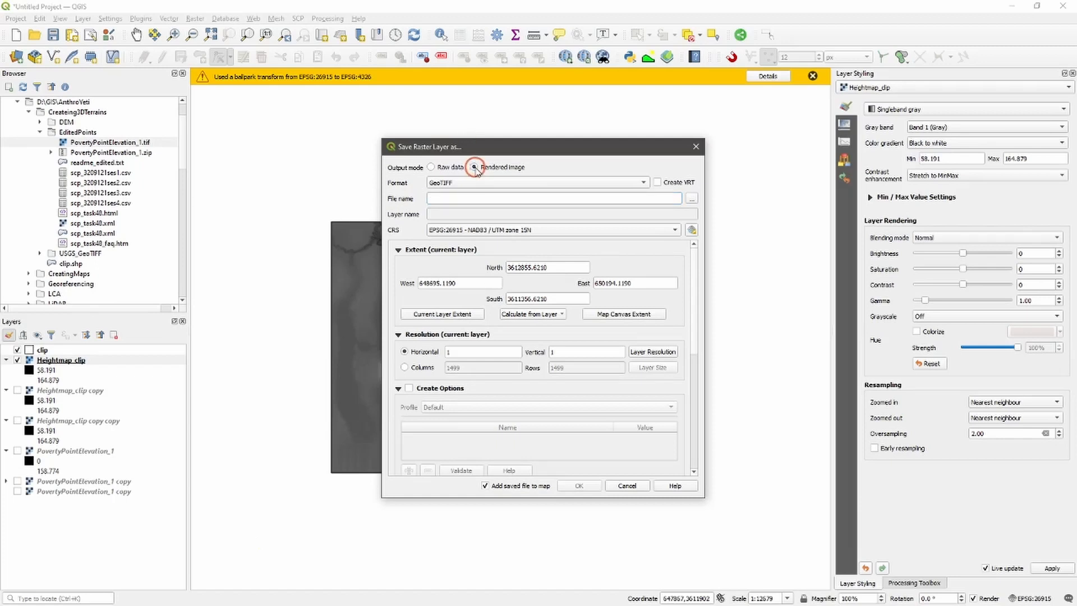
pyautogui.click(692, 197)
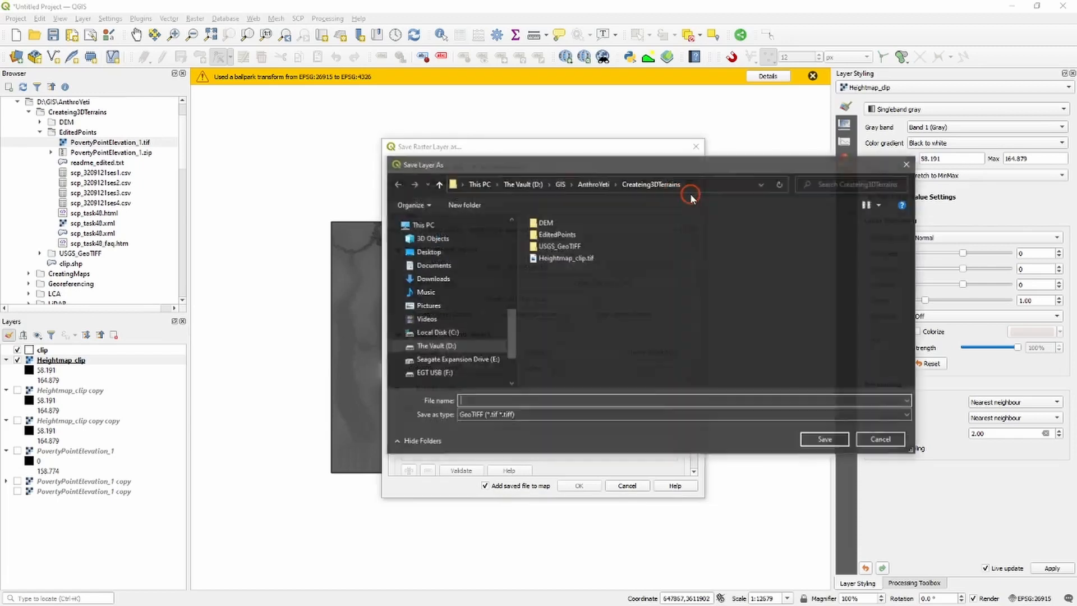
pyautogui.click(548, 399)
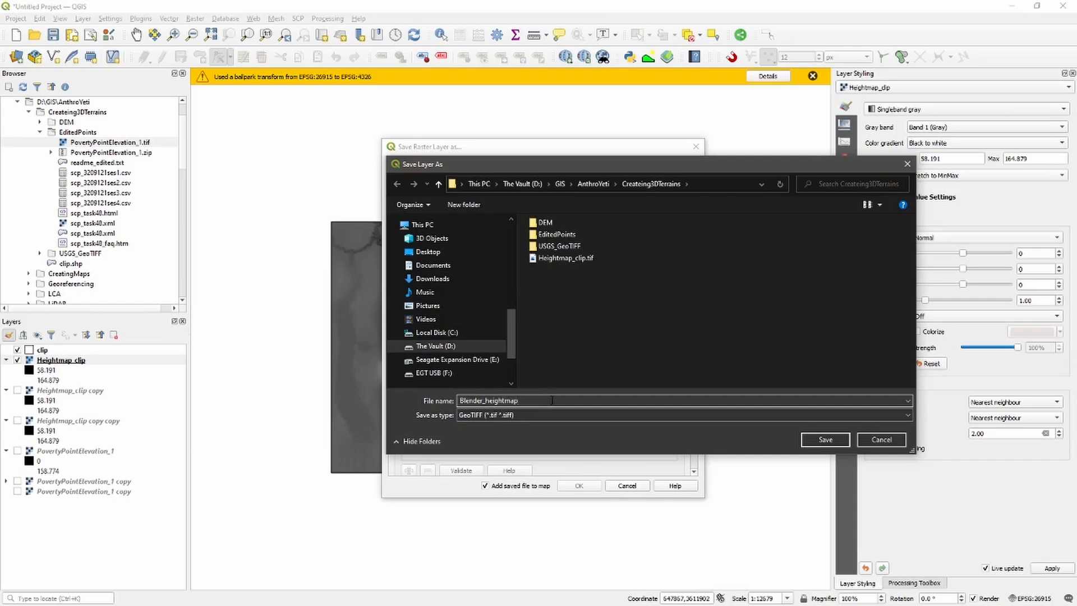
pyautogui.click(825, 439)
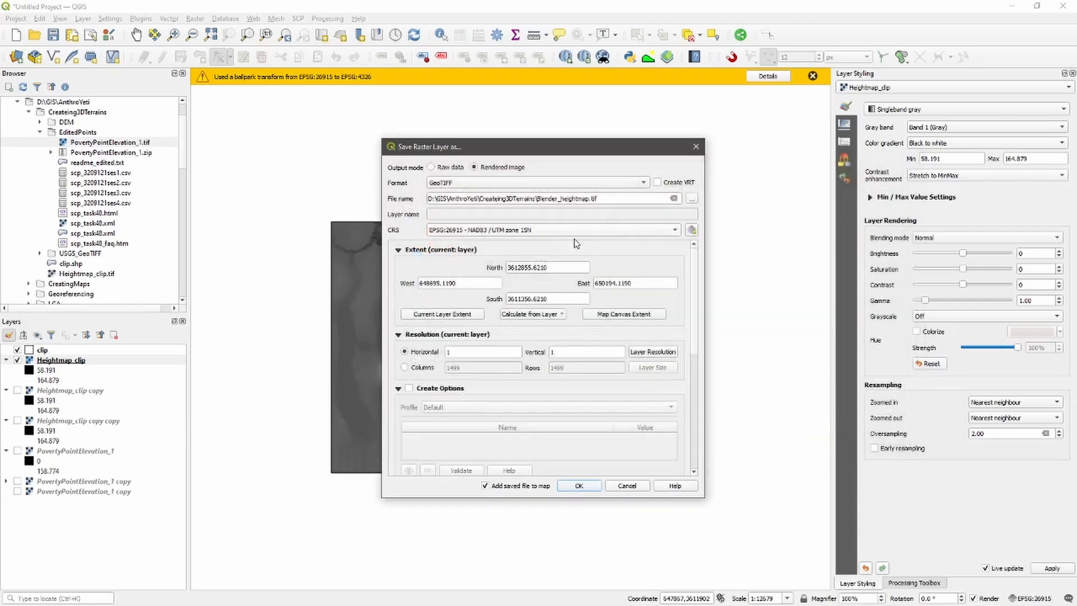
# Set the export's horizontal and vertical resolution to 0.5 and save the raster.
pyautogui.moveTo(459, 352); pyautogui.dragTo(435, 348)
pyautogui.write('.5')
pyautogui.doubleClick(552, 352)
pyautogui.write('.5')
pyautogui.click(580, 486)
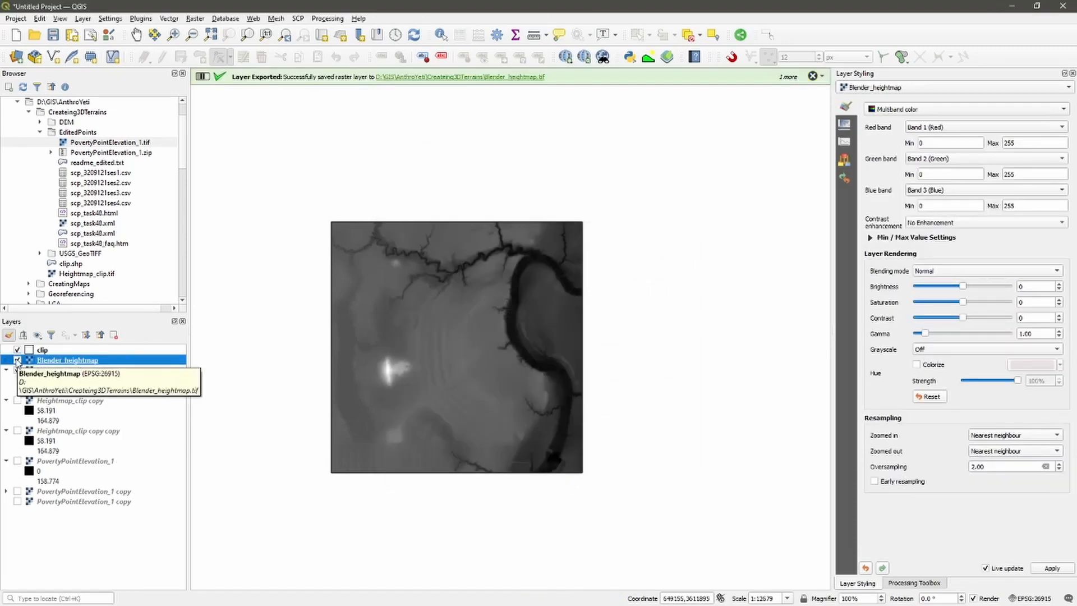
# Toggle Blender_heightmap off and on to compare the exported image with Heightmap_clip up close.
pyautogui.click(17, 361)
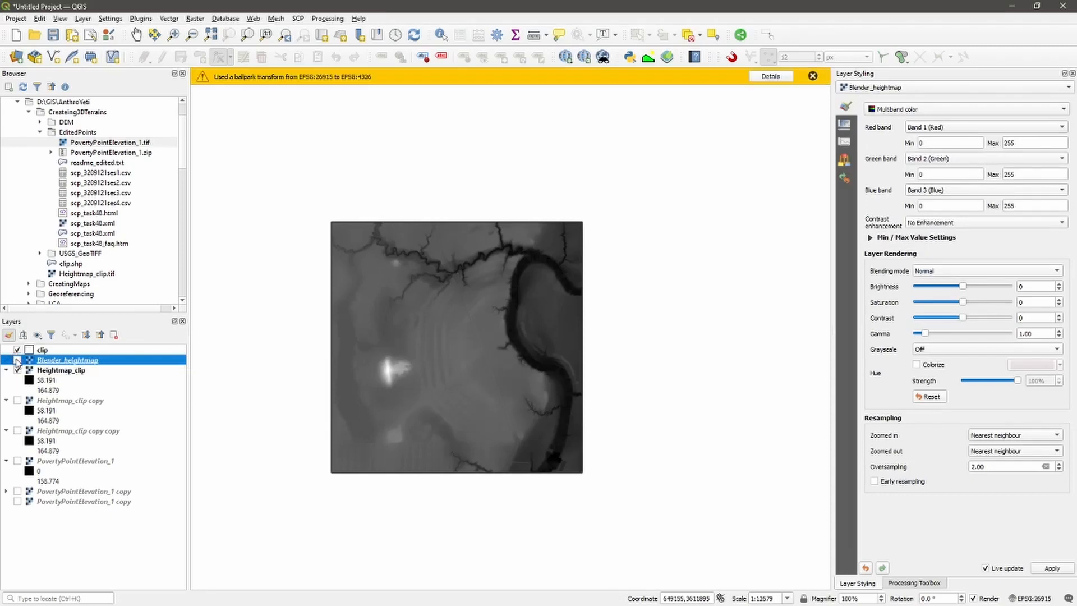
pyautogui.click(17, 360)
pyautogui.scroll(3, 400, 365)
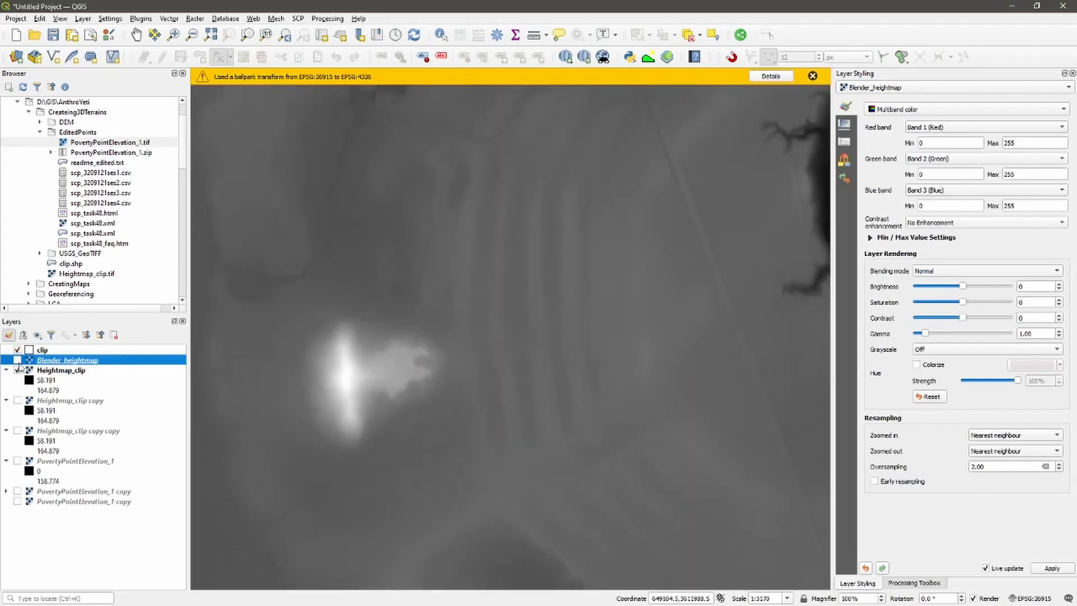
pyautogui.click(17, 360)
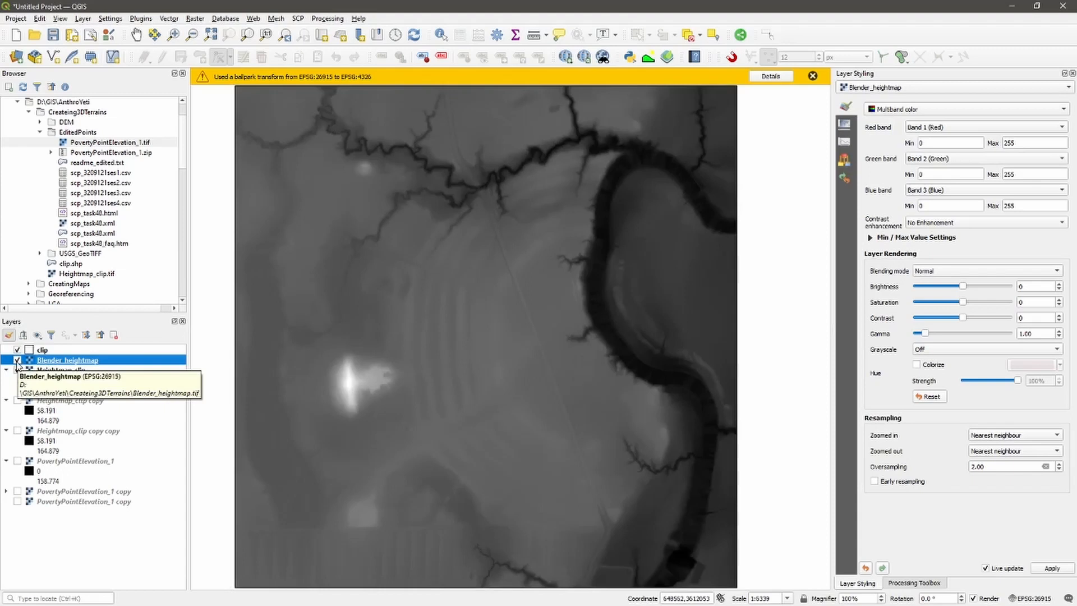
# Hide Blender_heightmap and Heightmap_clip and show the Heightmap_clip copy copy layer instead.
pyautogui.click(17, 360)
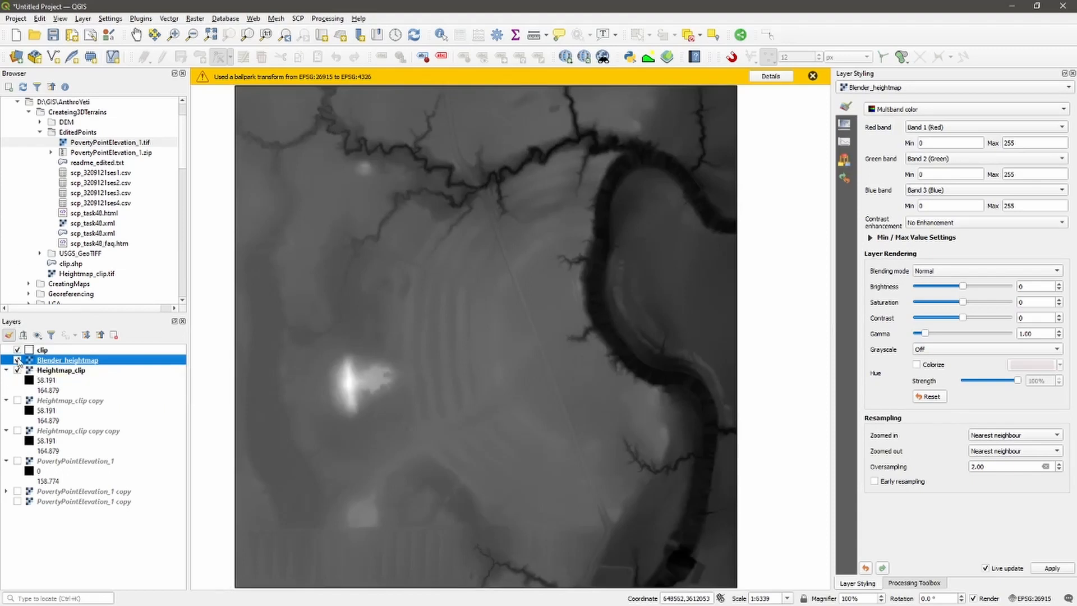
pyautogui.click(18, 370)
pyautogui.click(18, 371)
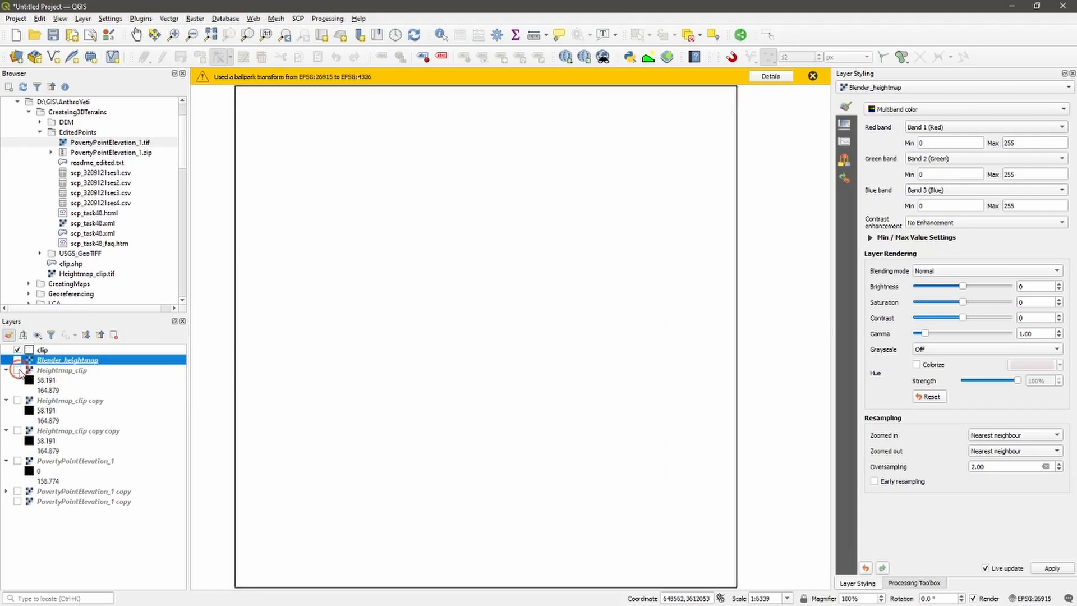
pyautogui.click(17, 431)
# Change the rendering of Heightmap_clip copy copy to Hillshade.
pyautogui.click(65, 431)
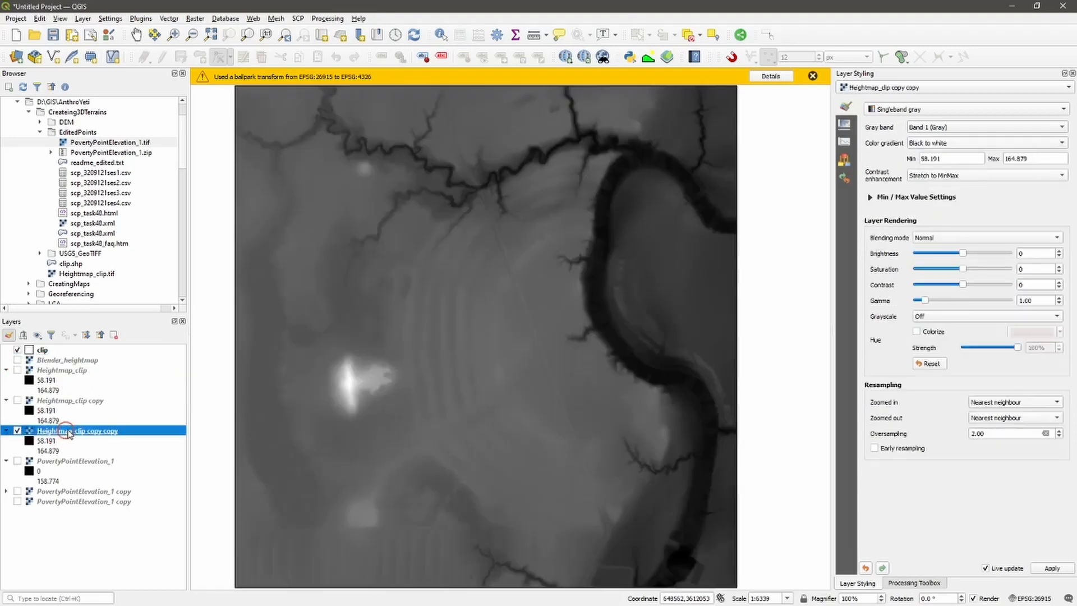
pyautogui.click(886, 105)
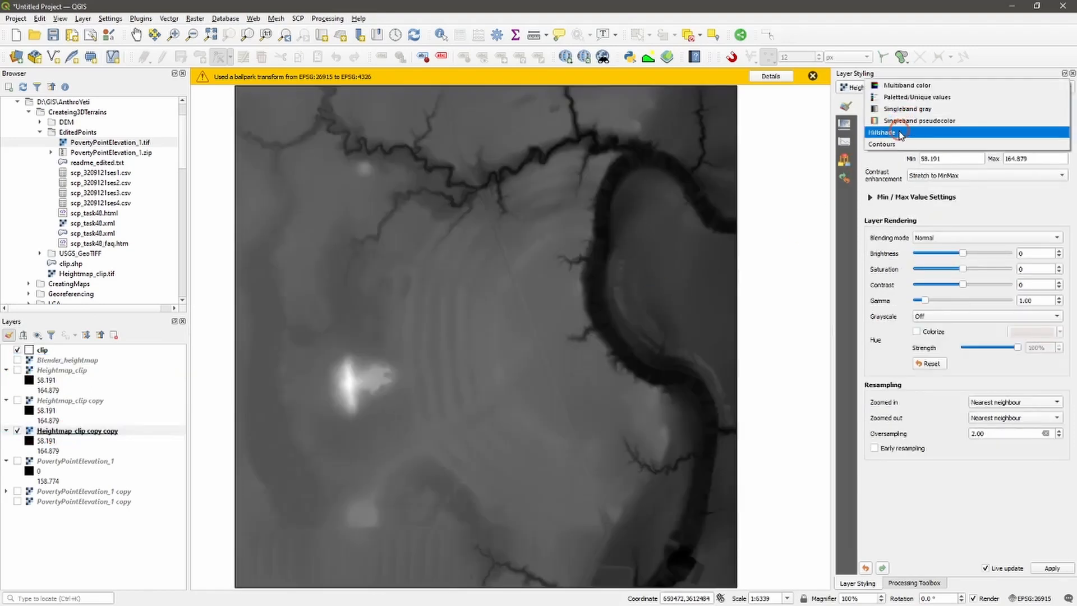
pyautogui.click(898, 131)
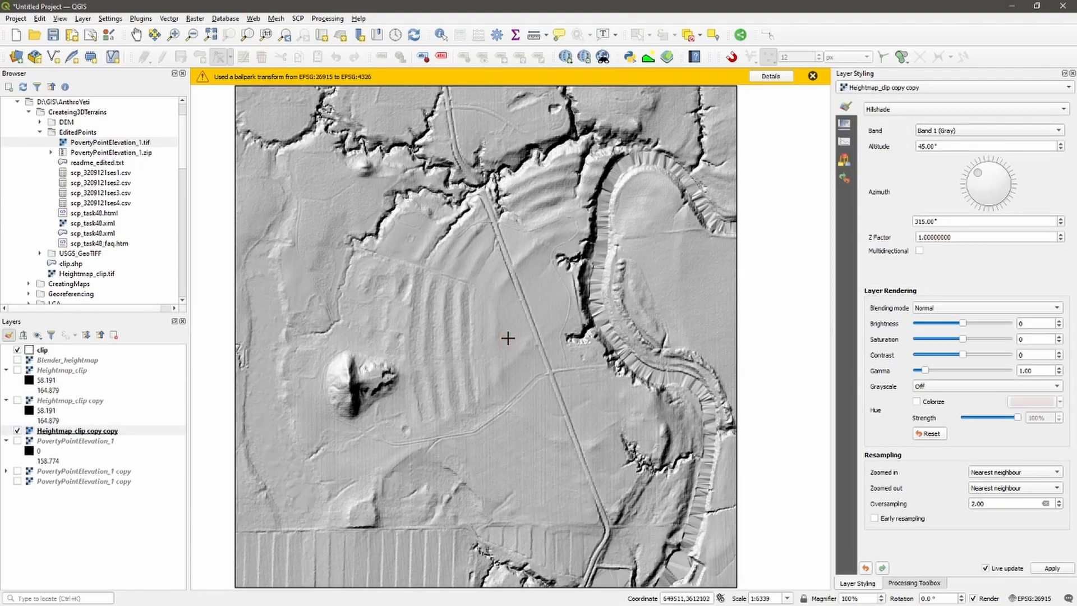
# Show Heightmap_clip copy above the hillshade and change its rendering to Singleband pseudocolor.
pyautogui.click(18, 401)
pyautogui.doubleClick(47, 400)
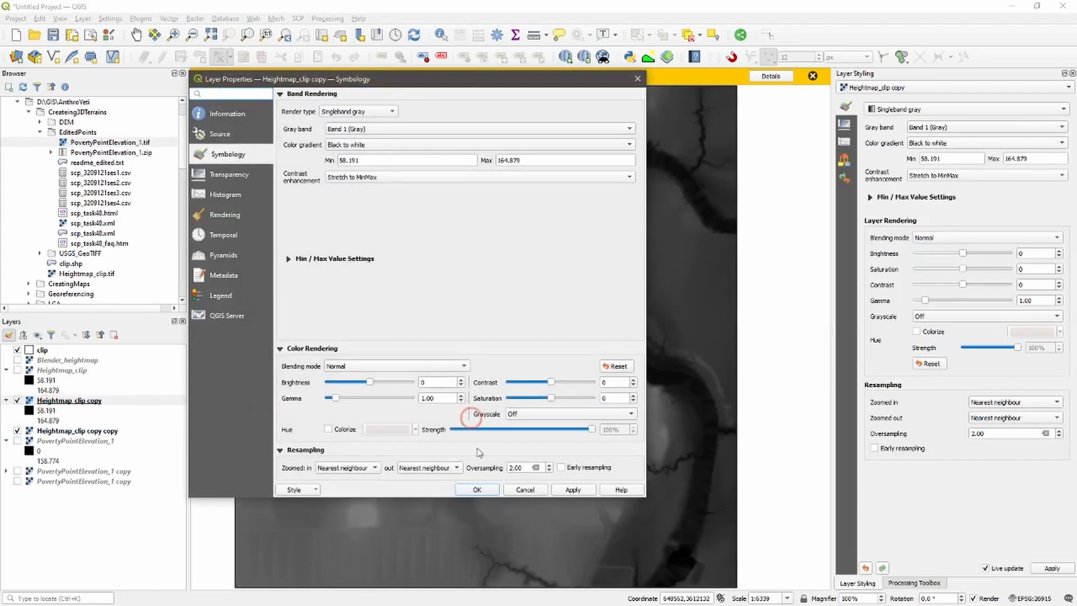
pyautogui.click(524, 490)
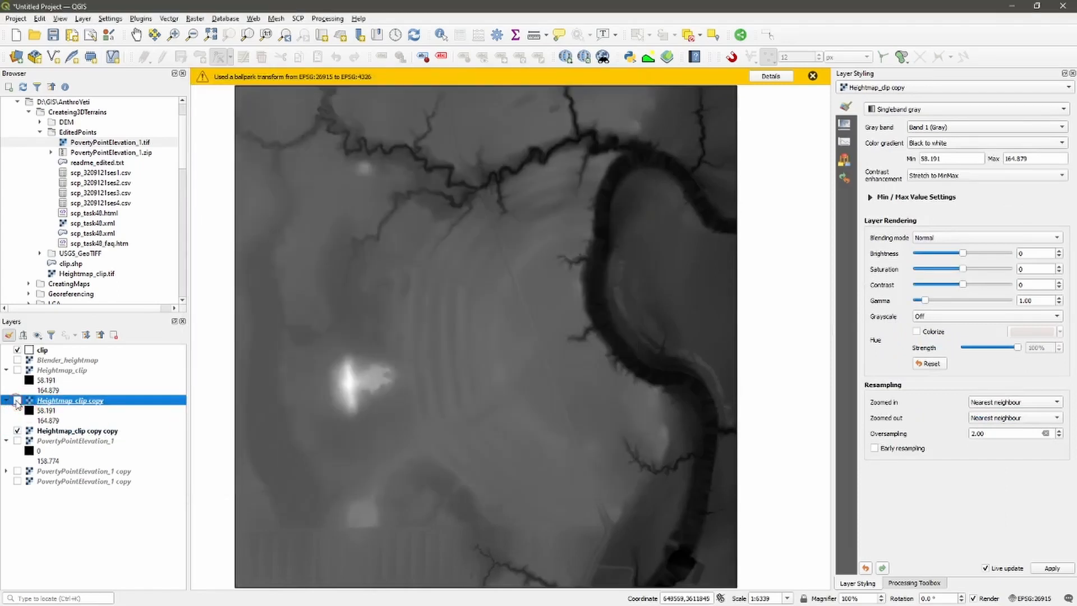
pyautogui.click(17, 400)
pyautogui.click(17, 401)
pyautogui.click(906, 111)
pyautogui.click(906, 121)
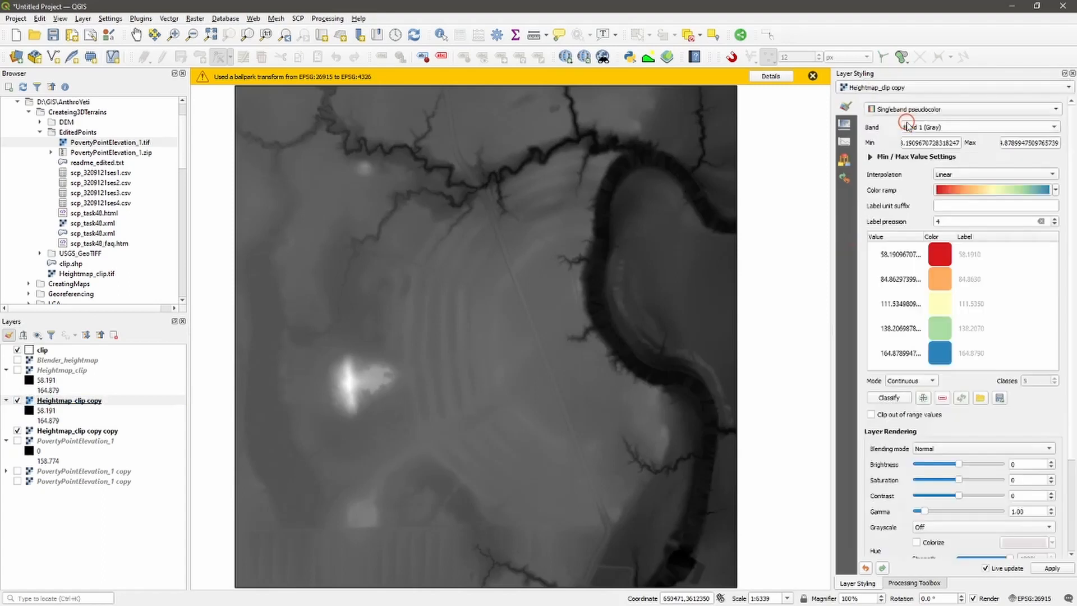
# Create a new cpt-city color ramp for Heightmap_clip copy using the wiki-schwarzwald-cont palette from the Topography theme.
pyautogui.click(1055, 190)
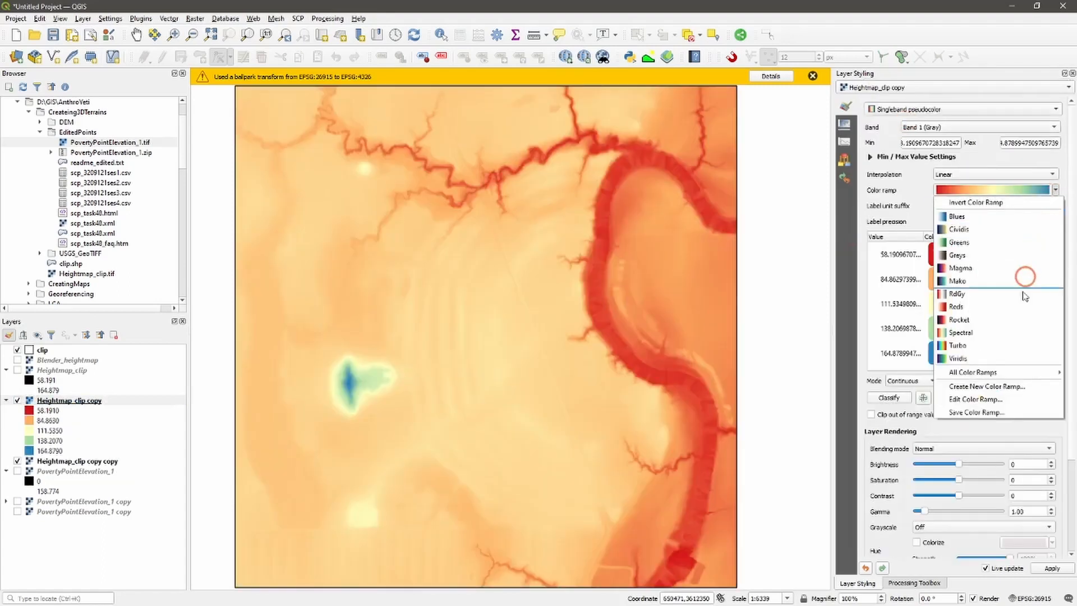
pyautogui.click(1019, 386)
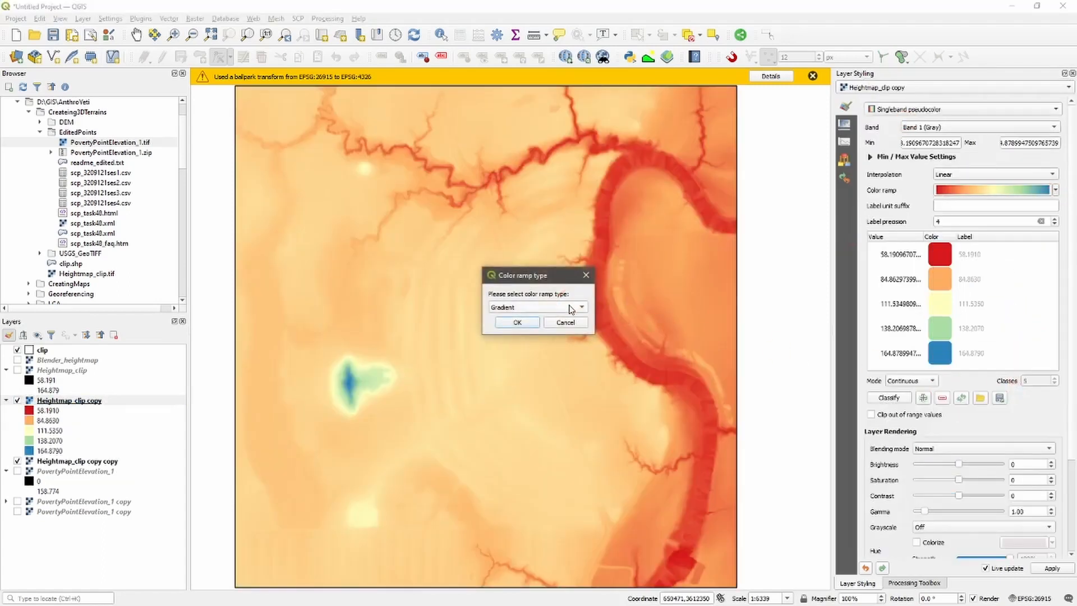
pyautogui.click(568, 308)
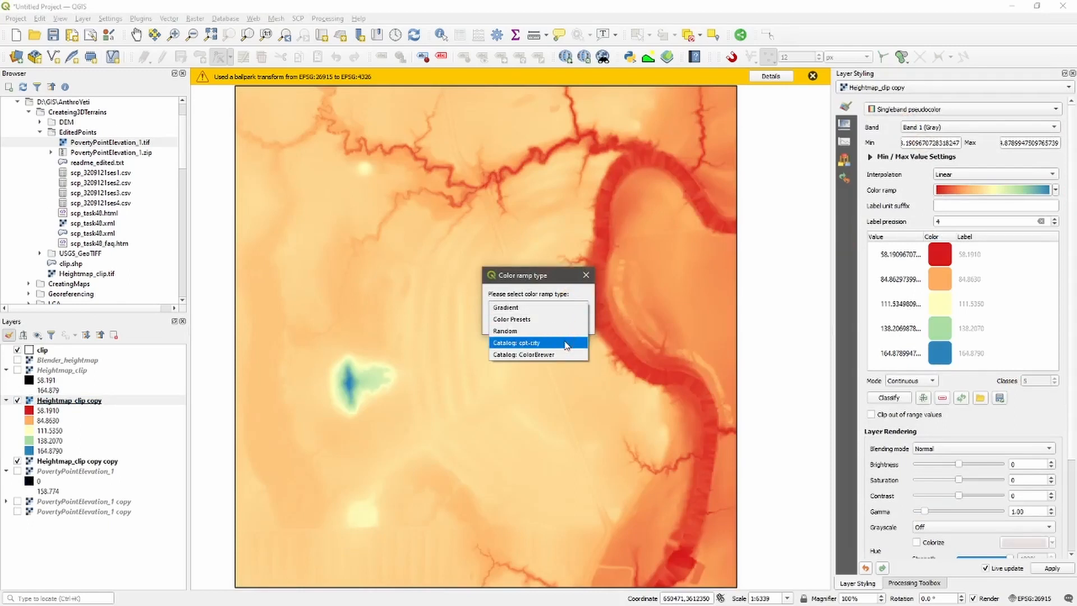
pyautogui.click(565, 343)
pyautogui.click(515, 321)
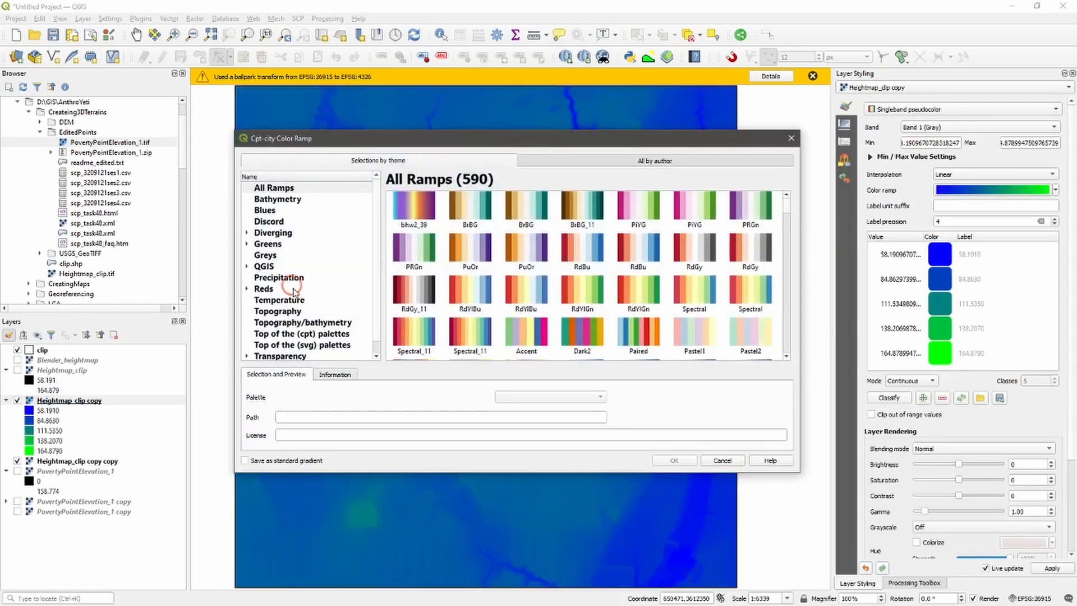
pyautogui.click(286, 311)
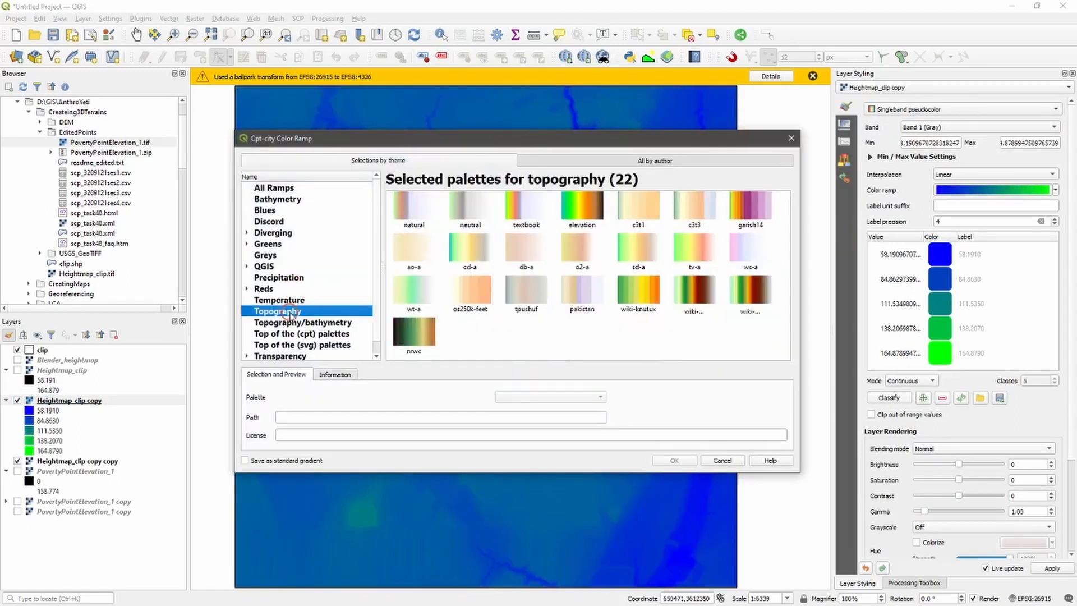
pyautogui.click(708, 298)
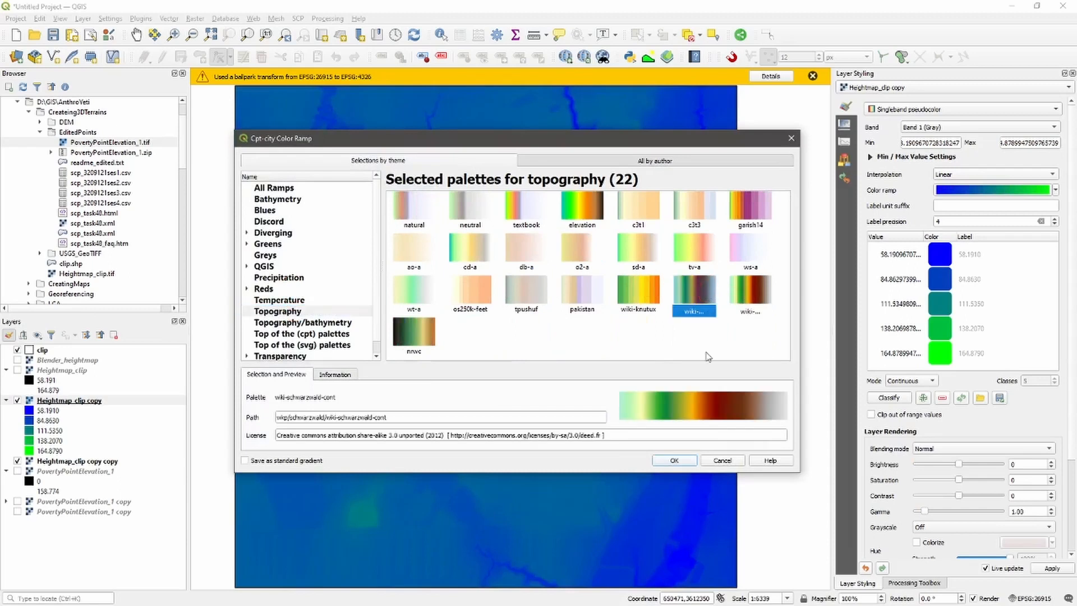
pyautogui.click(675, 460)
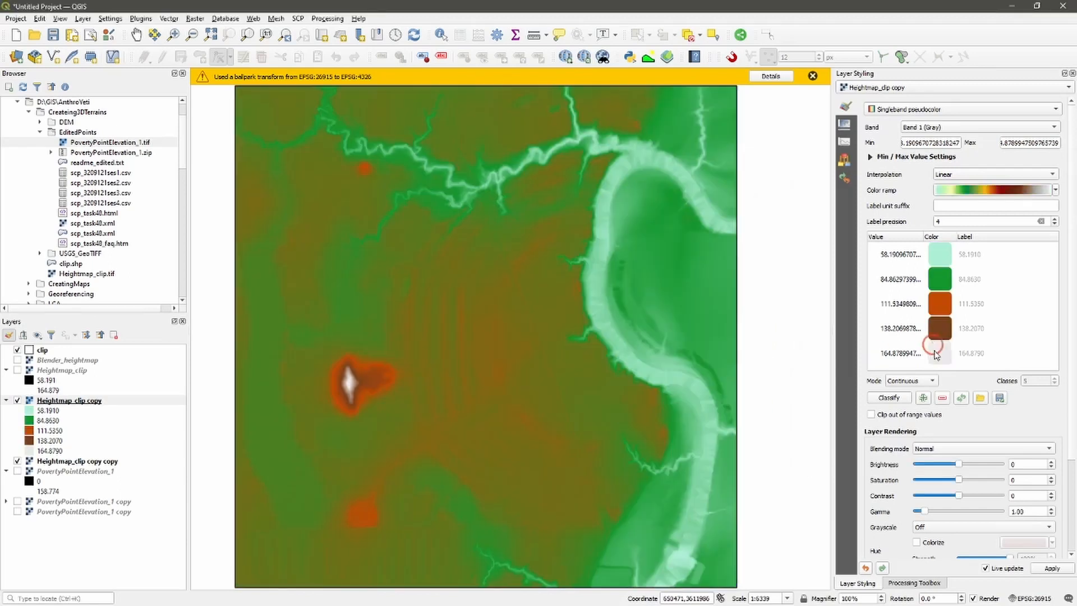
# Classify the color ramp of Heightmap_clip copy in Equal Interval mode with 151 classes.
pyautogui.click(908, 380)
pyautogui.click(910, 398)
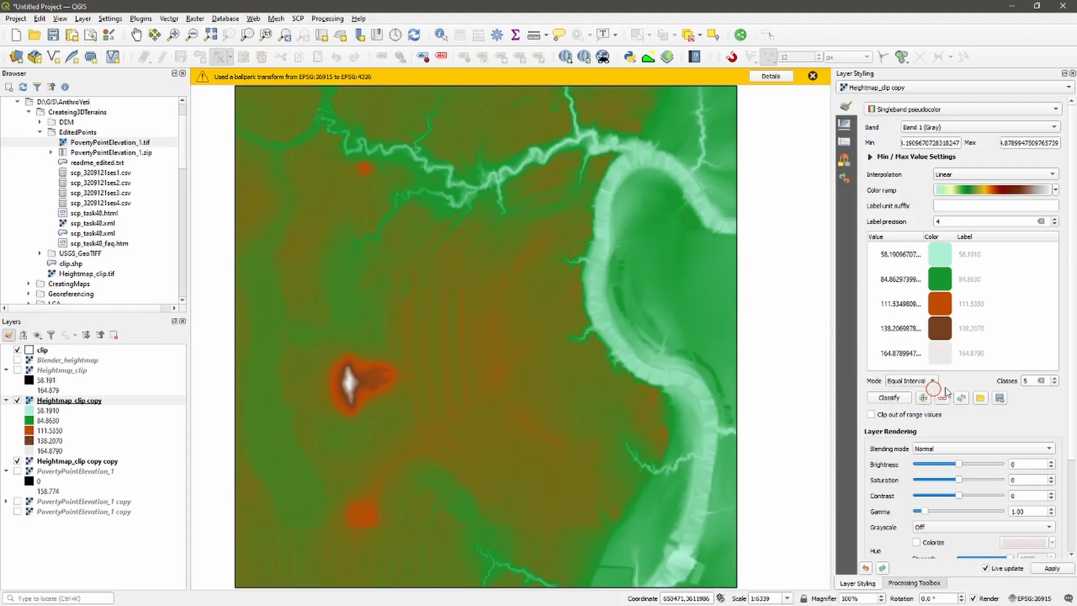
pyautogui.click(1038, 381)
pyautogui.write('151')
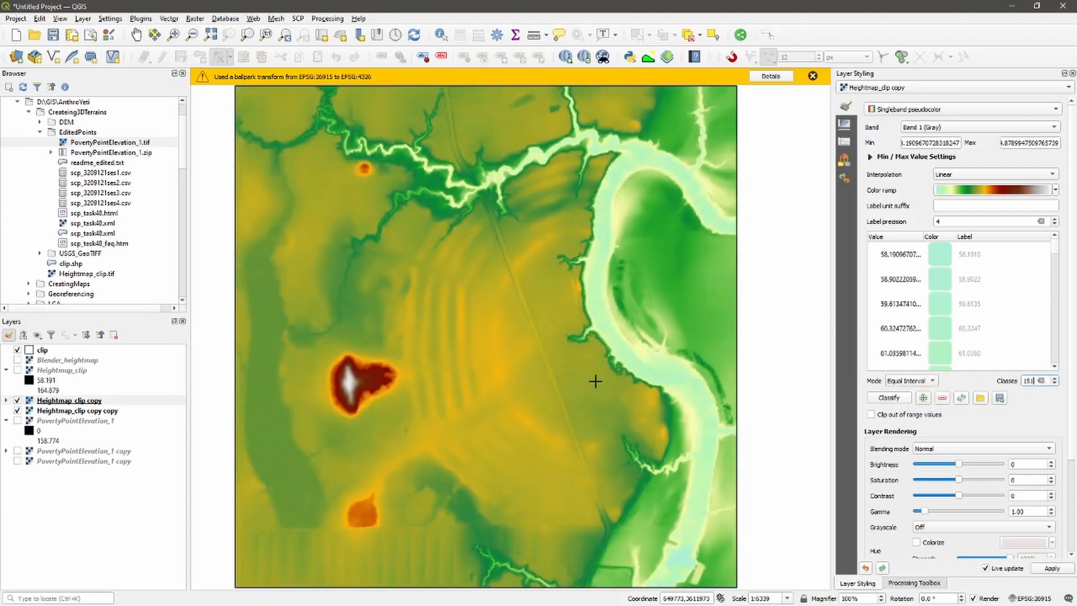
# Set the global opacity of the Heightmap_clip copy layer to 80%.
pyautogui.click(846, 124)
pyautogui.doubleClick(1032, 116)
pyautogui.write('8')
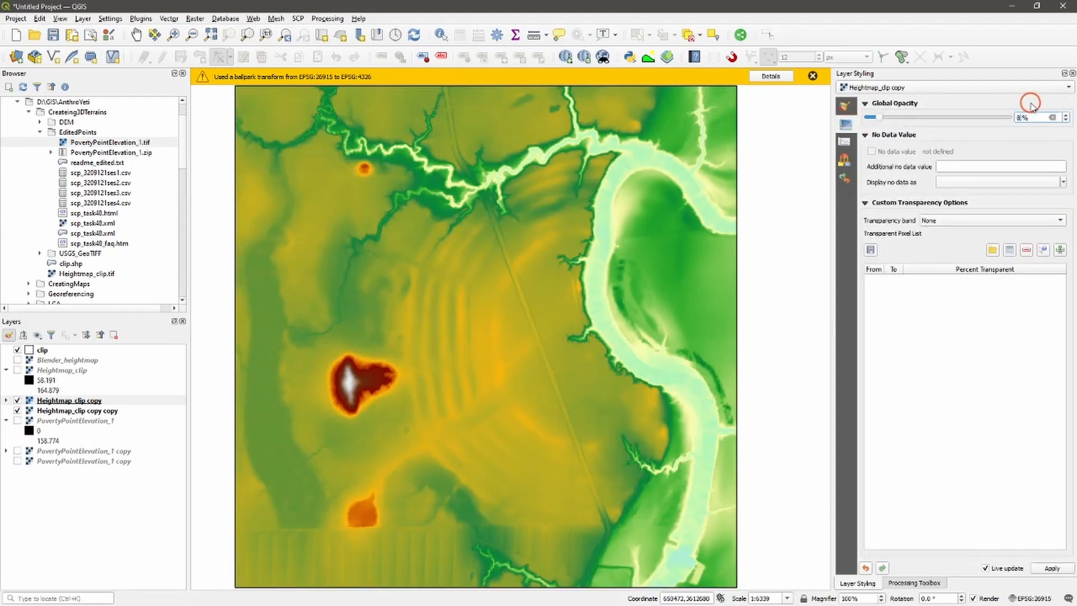
pyautogui.write('0')
pyautogui.press('Return')
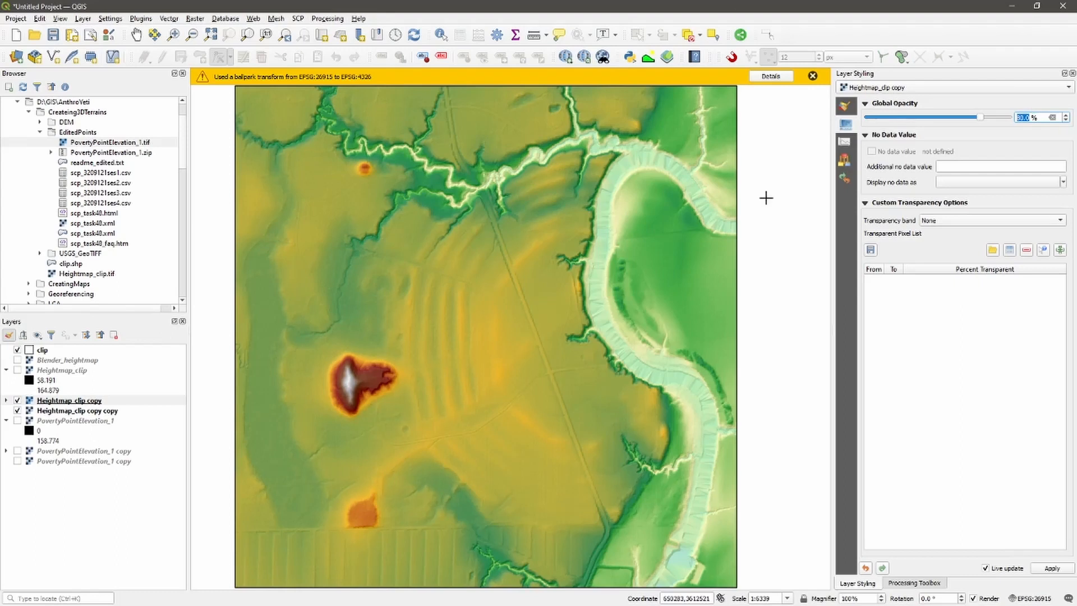
# Create a new print layout titled LiDAR_Viz.
pyautogui.click(17, 18)
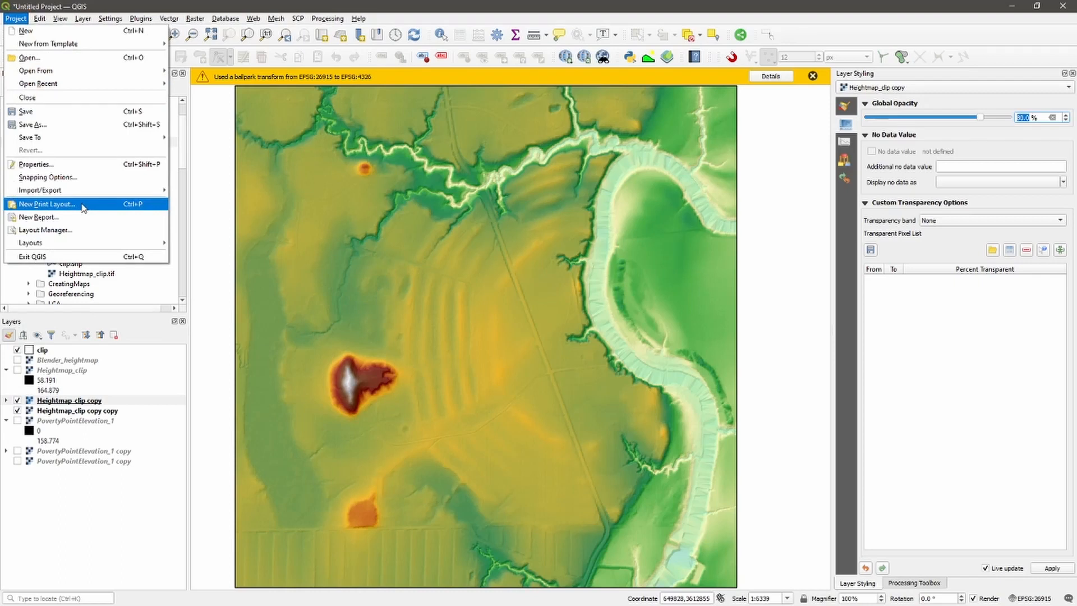
pyautogui.click(47, 205)
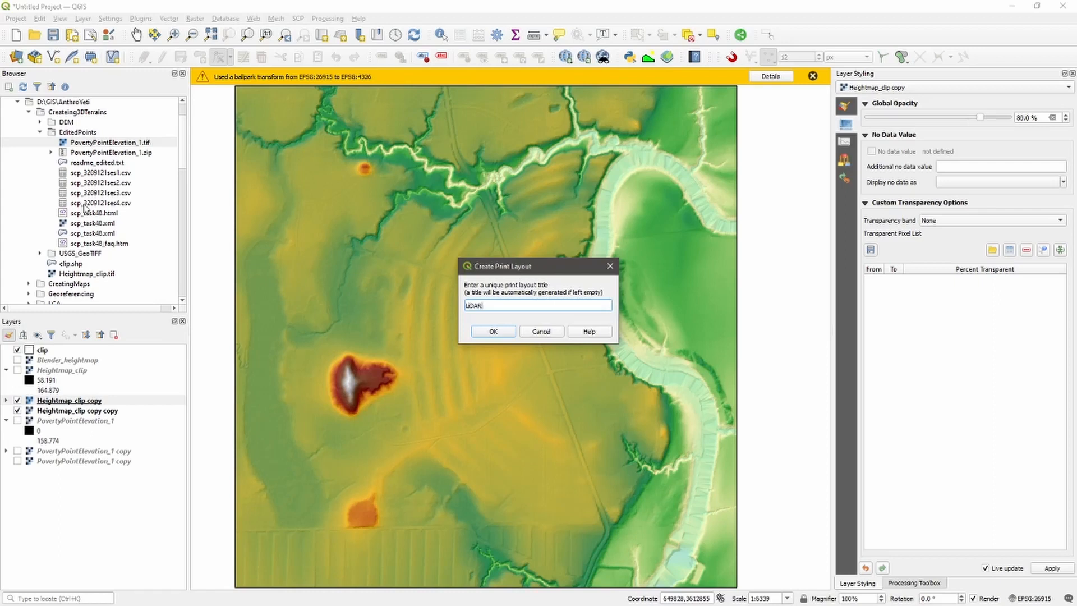
pyautogui.write('LIDAR_Viz')
pyautogui.click(473, 330)
# Change the layout page to a Custom size measured in pixels.
pyautogui.rightClick(474, 335)
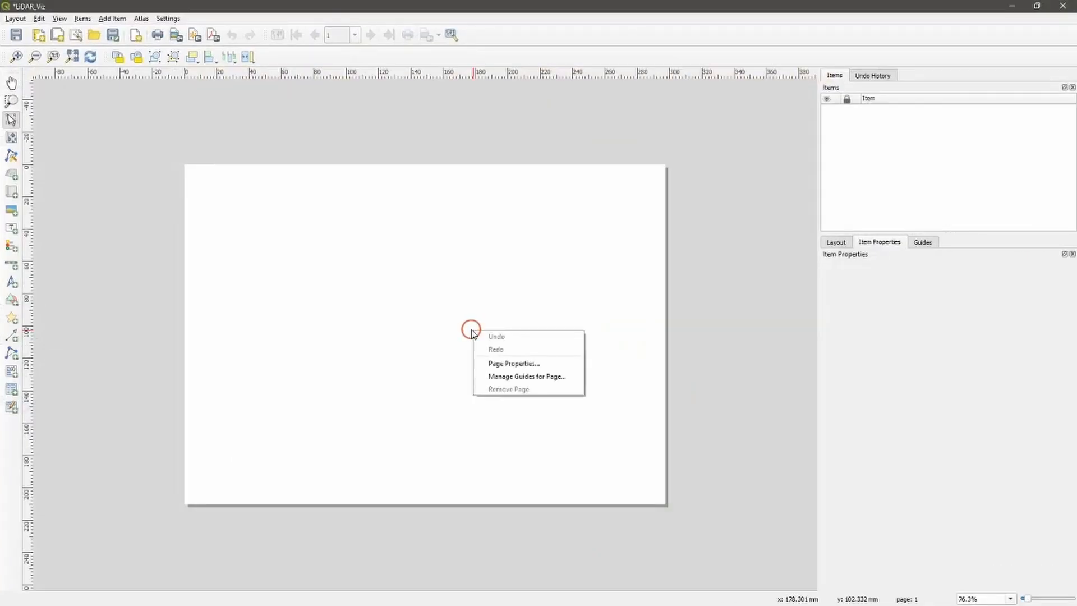
pyautogui.click(552, 364)
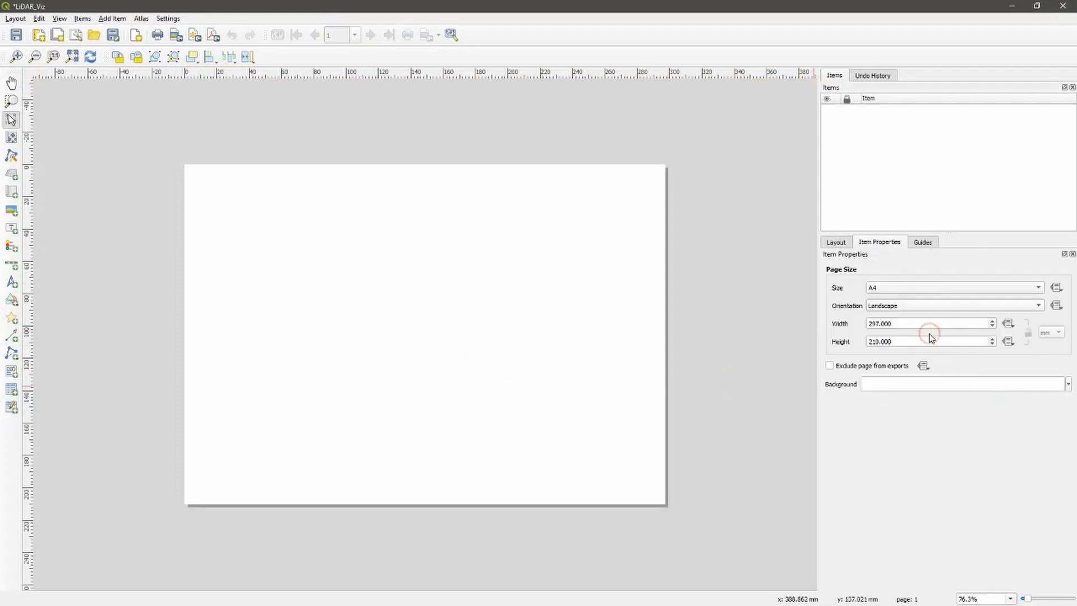
pyautogui.click(905, 288)
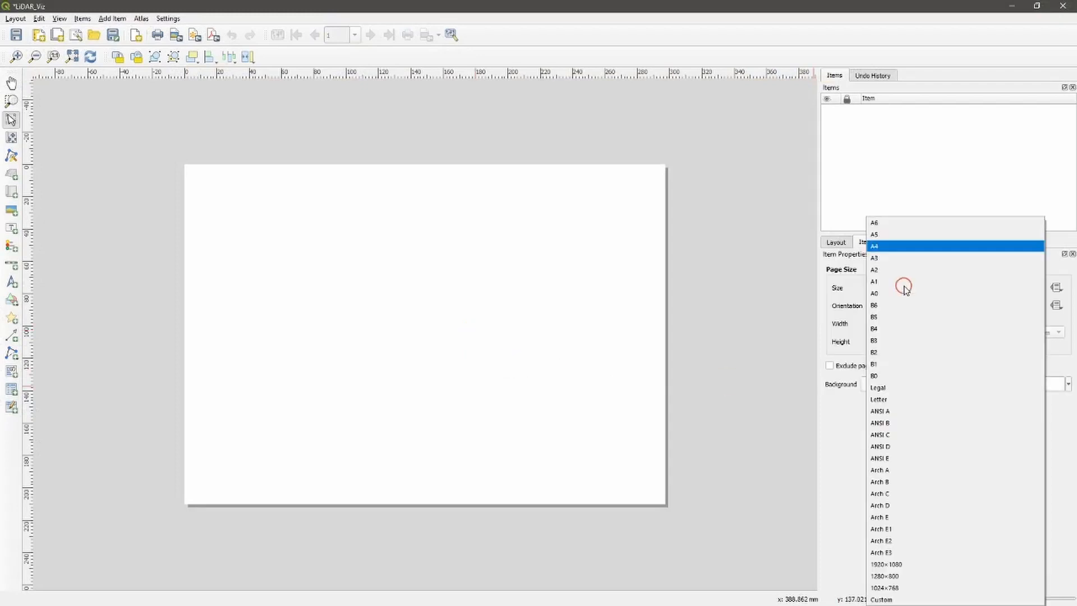
pyautogui.click(893, 601)
pyautogui.click(907, 326)
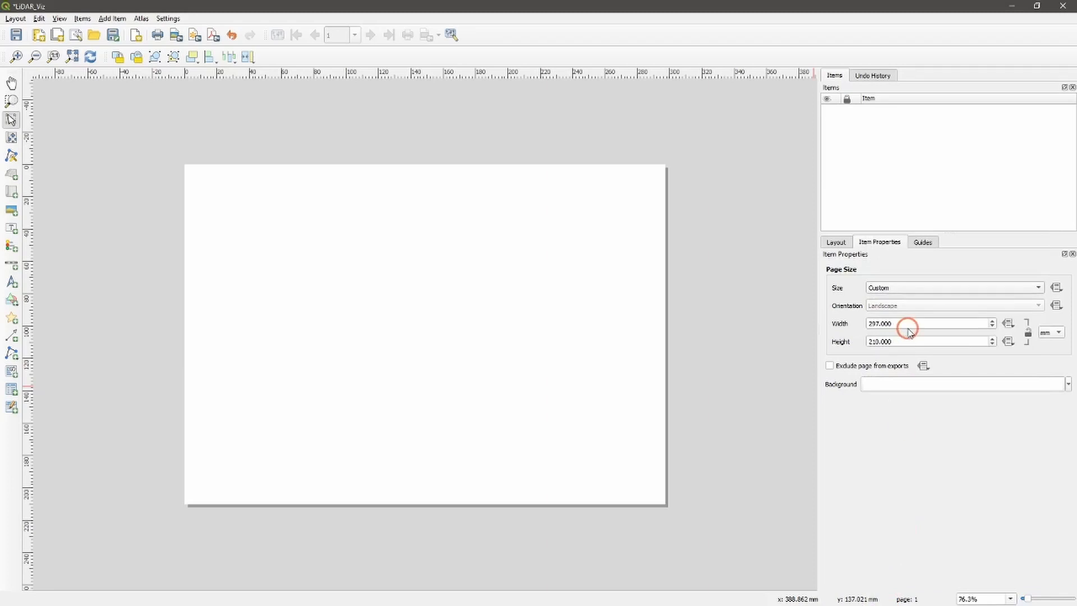
pyautogui.moveTo(907, 327); pyautogui.dragTo(858, 325)
pyautogui.write('1500')
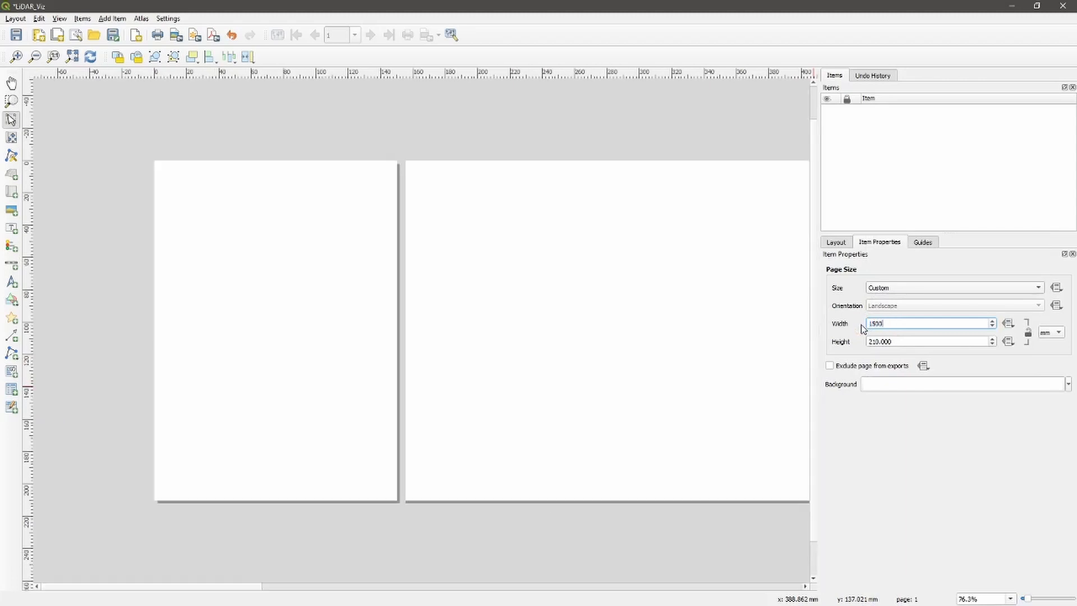
pyautogui.click(1051, 333)
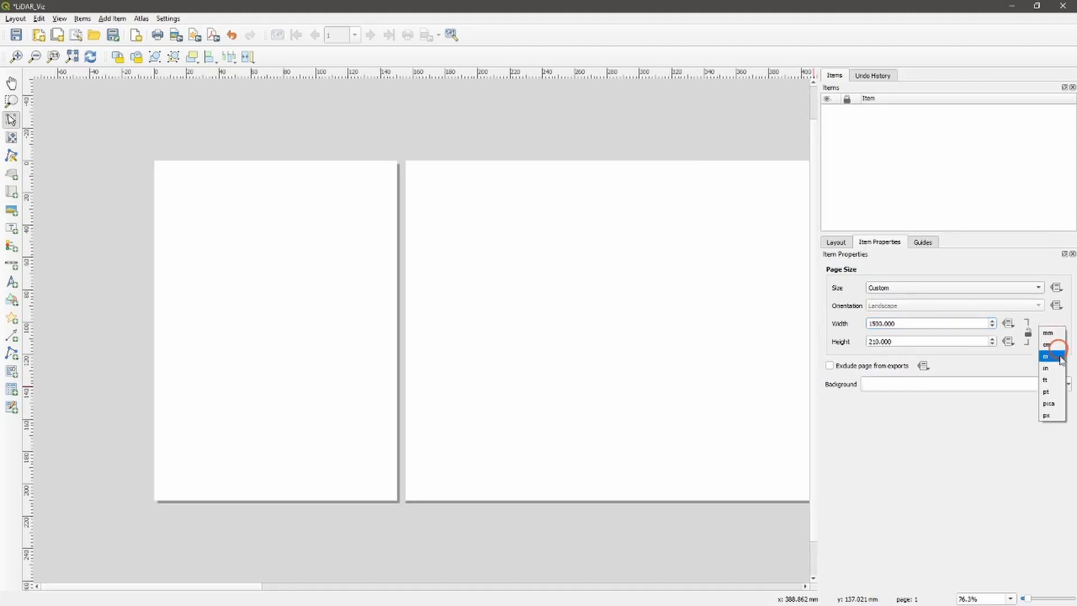
pyautogui.click(1049, 418)
# Set the page width and height to 1500 px each.
pyautogui.moveTo(904, 324); pyautogui.dragTo(870, 317)
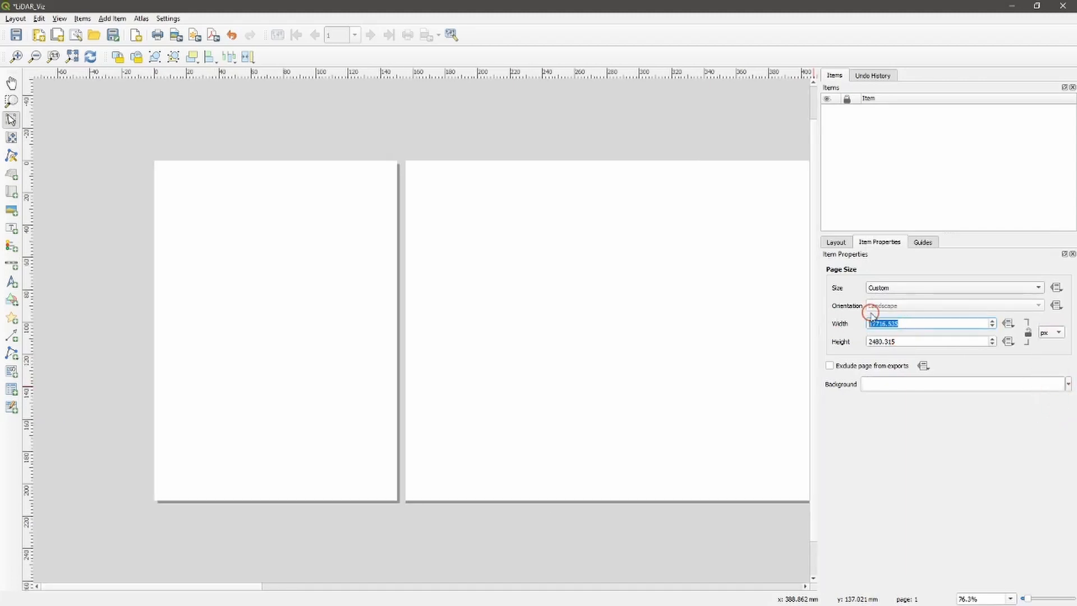
pyautogui.write('1500')
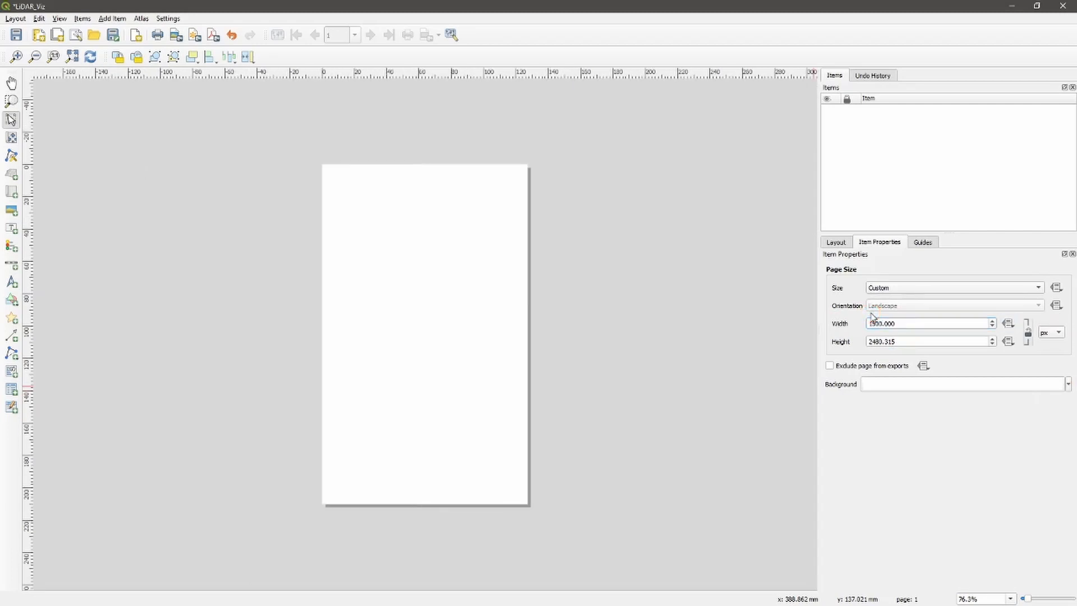
pyautogui.press('Tab')
pyautogui.write('1500')
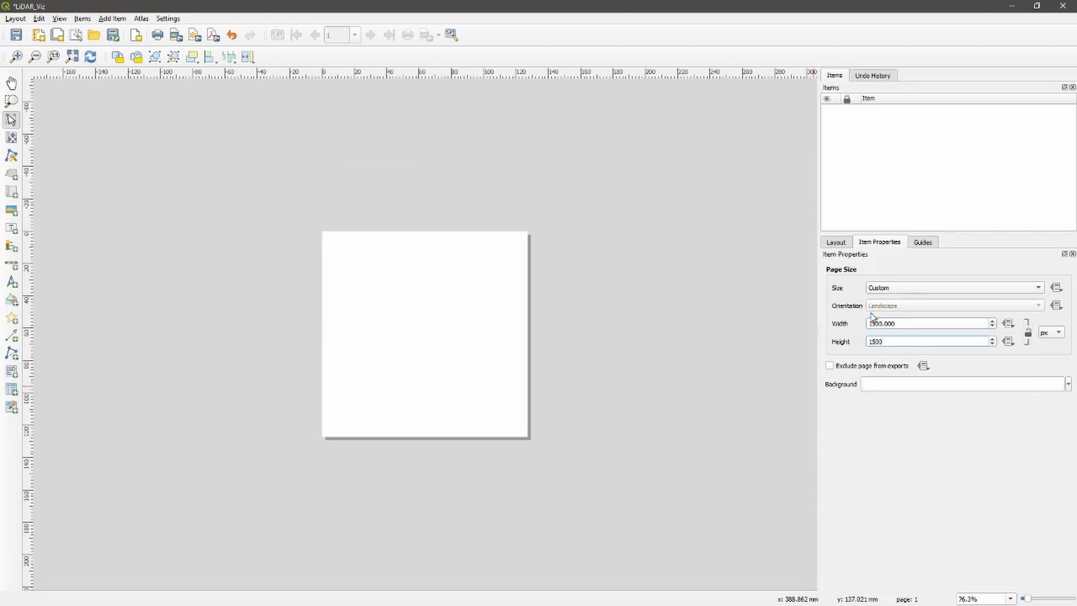
pyautogui.press('Return')
# Add a map to the layout that covers the whole page.
pyautogui.scroll(1, 415, 318)
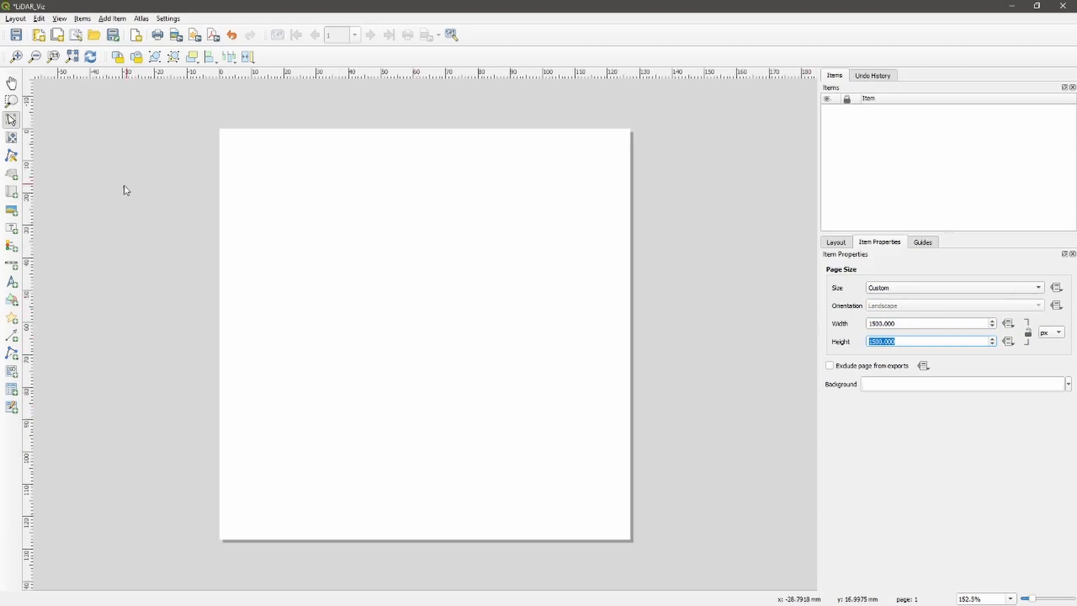
pyautogui.click(12, 193)
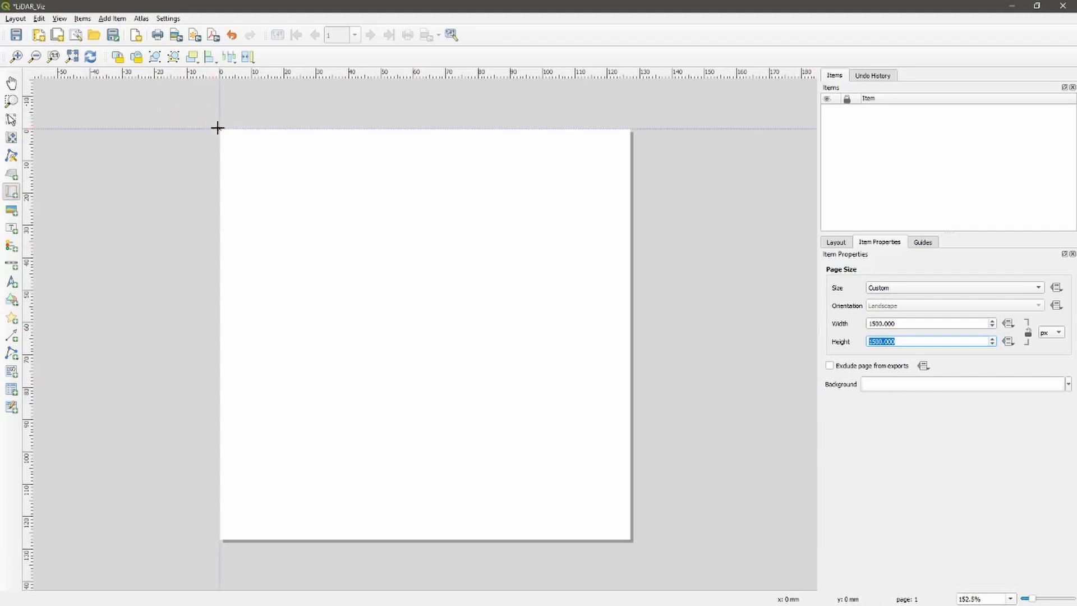
pyautogui.moveTo(218, 128); pyautogui.dragTo(626, 540)
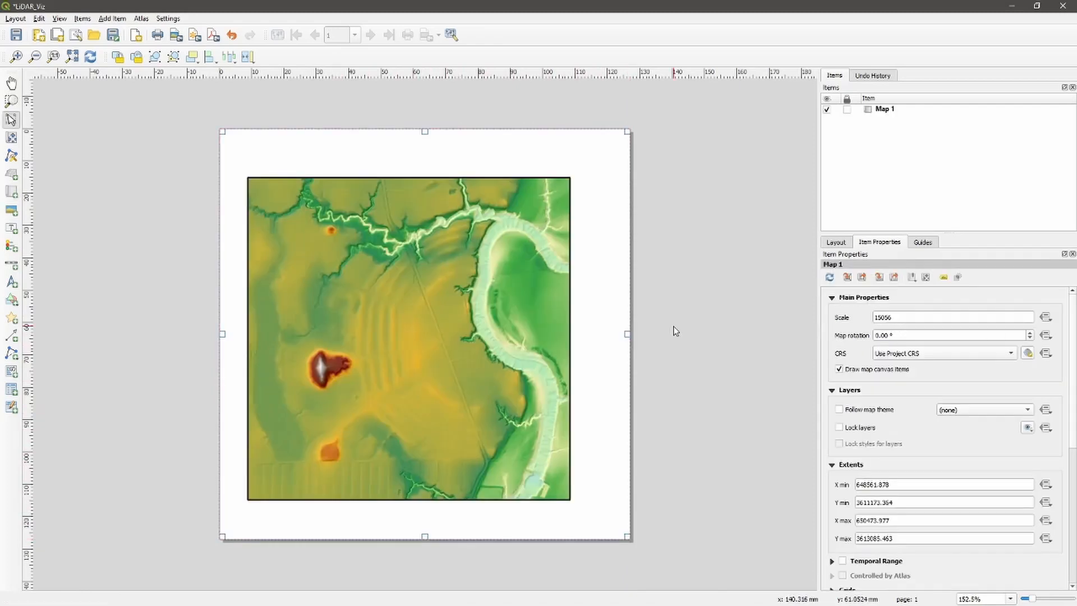
# In the main QGIS window, zoom to the clip layer, then close the Measure dialog and the transform message.
pyautogui.hotkey('alt', 'Tab')
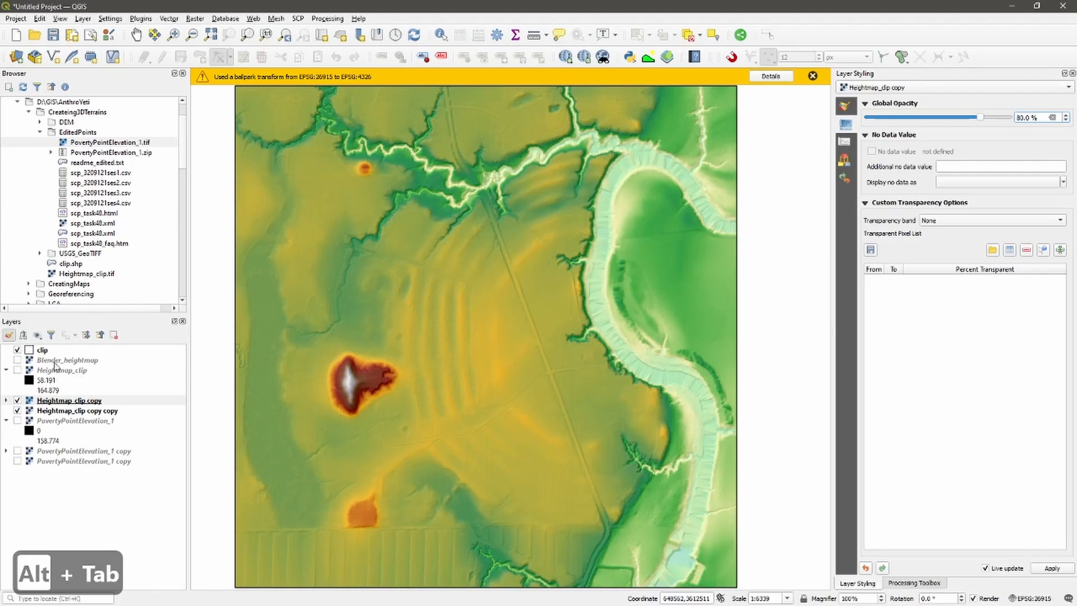
pyautogui.click(42, 350)
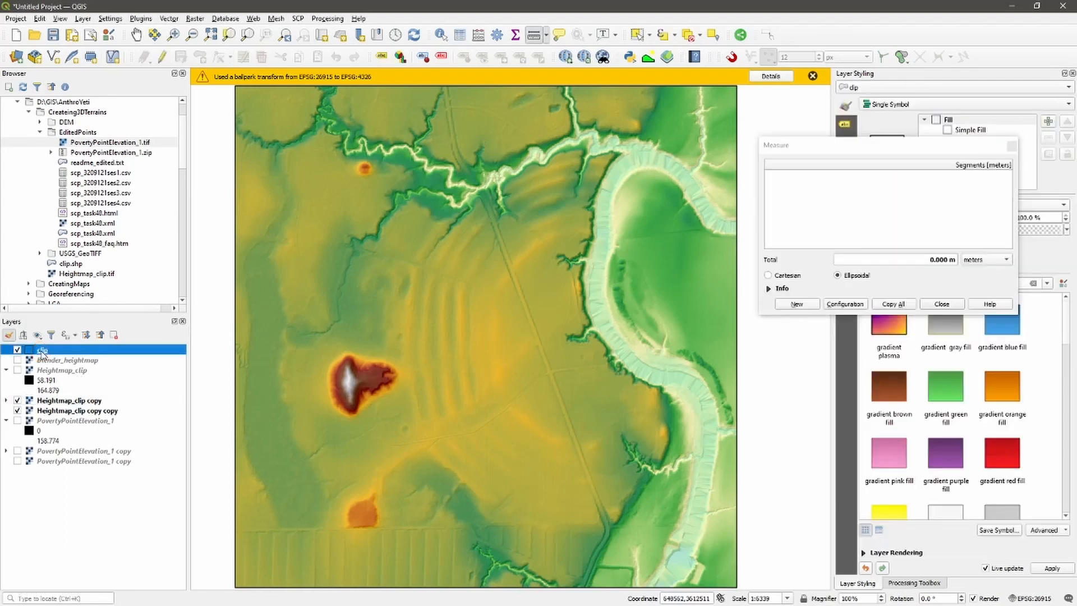
pyautogui.rightClick(43, 354)
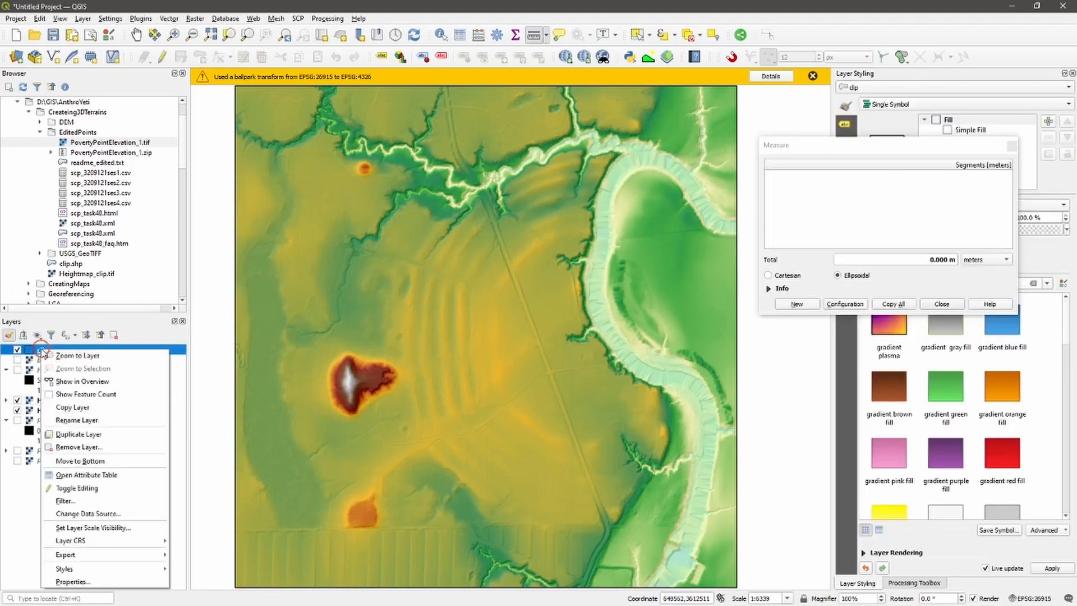
pyautogui.click(71, 356)
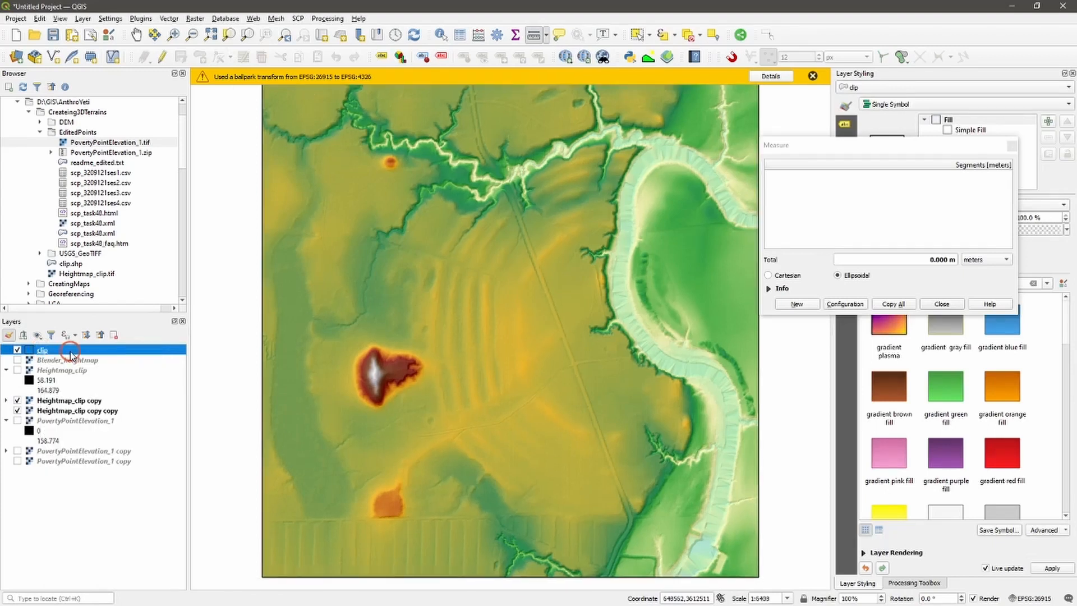
pyautogui.click(1014, 144)
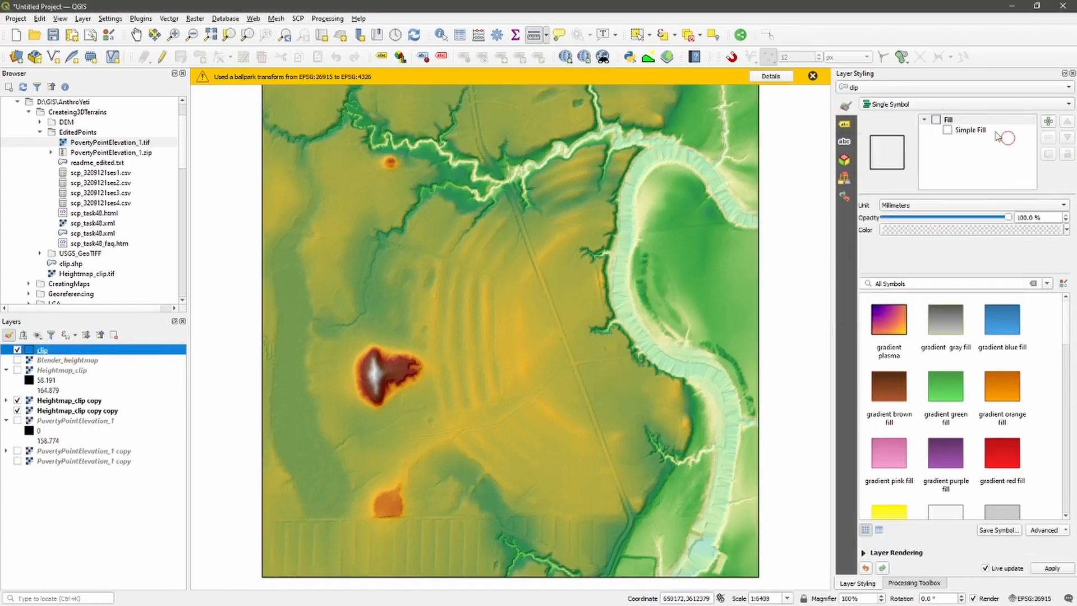
pyautogui.click(812, 76)
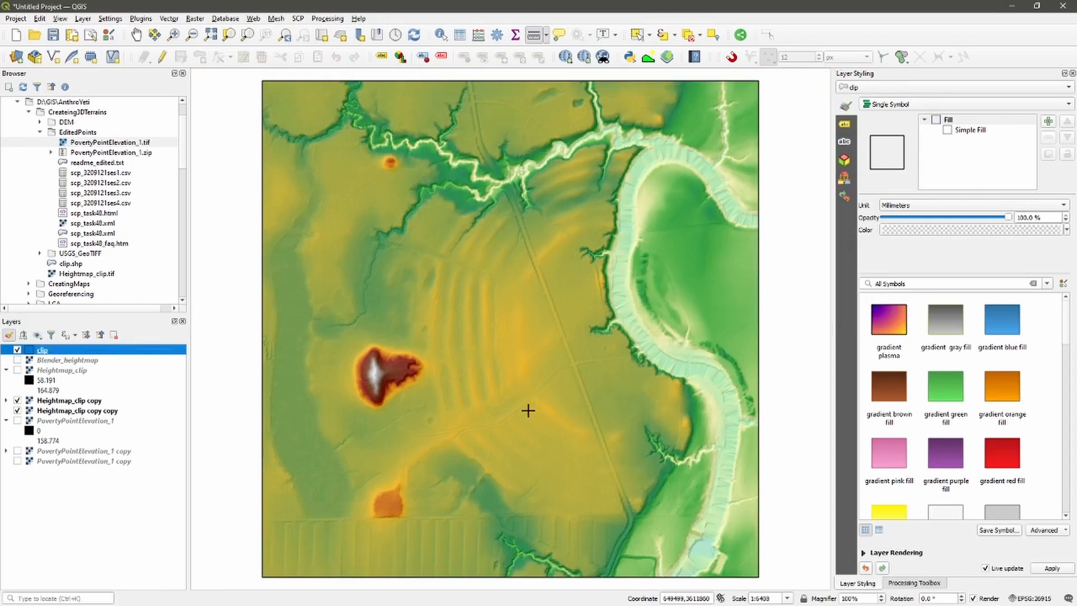
# Match the layout map's extent to the main canvas, then enlarge its content to scale 12520 and center it on the page.
pyautogui.hotkey('alt', 'Tab')
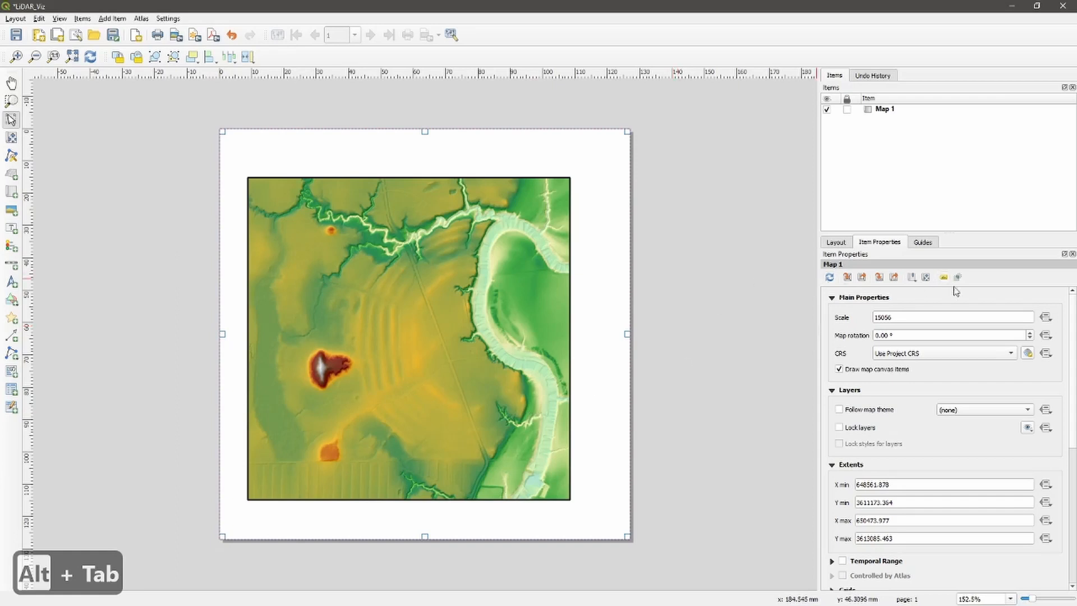
pyautogui.click(848, 277)
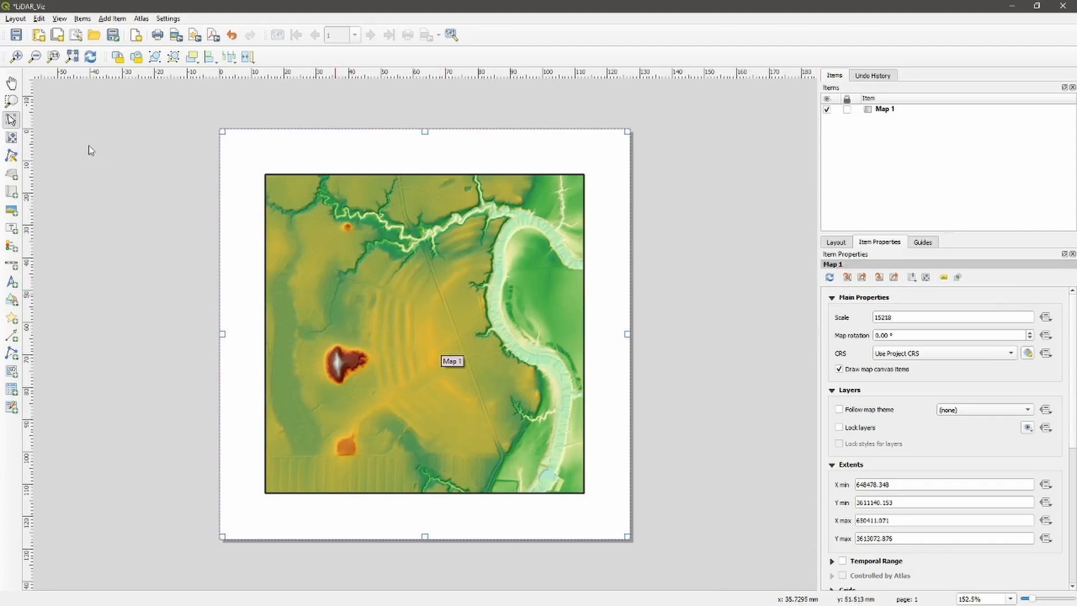
pyautogui.click(12, 136)
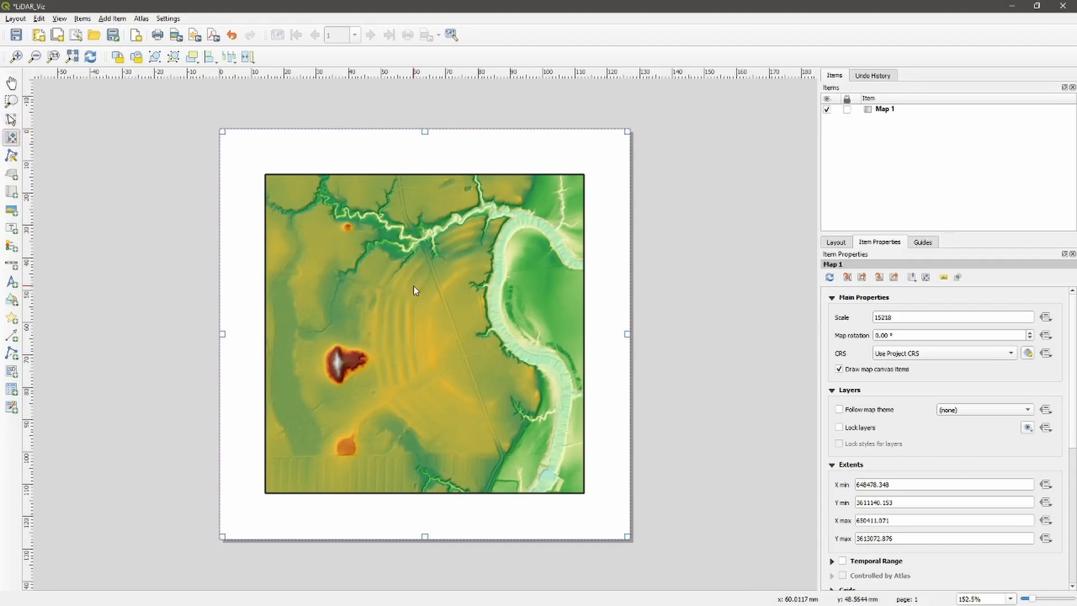
pyautogui.scroll(1, 413, 285)
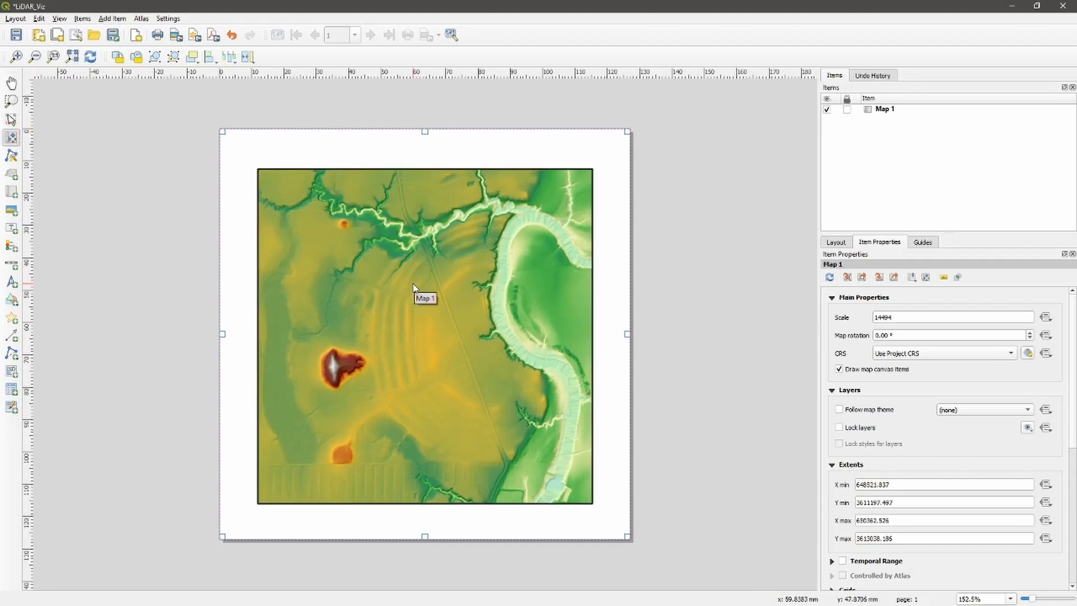
pyautogui.scroll(2, 413, 287)
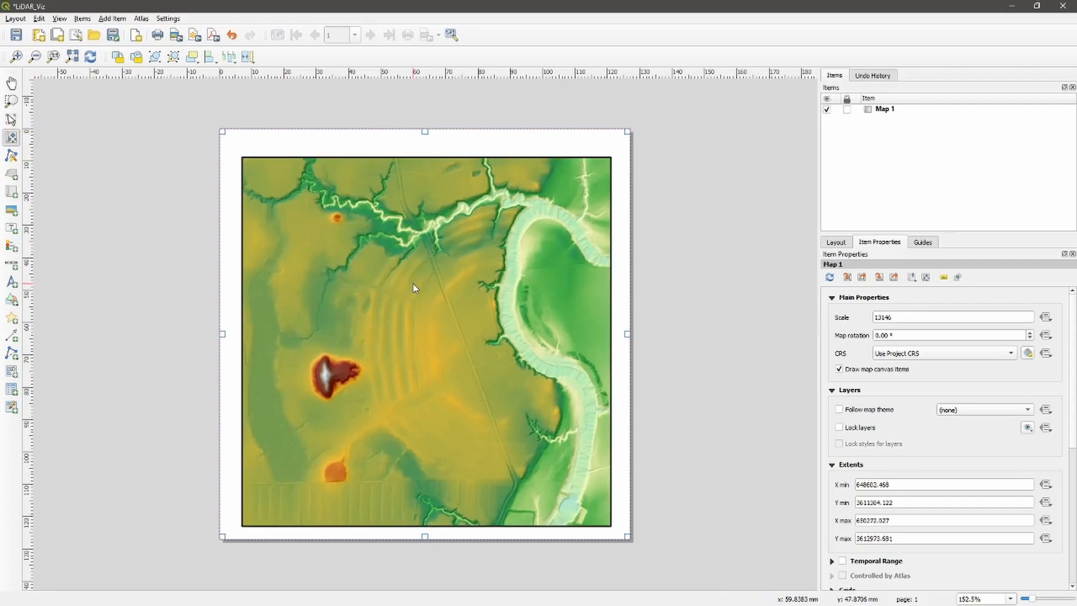
pyautogui.scroll(1, 413, 286)
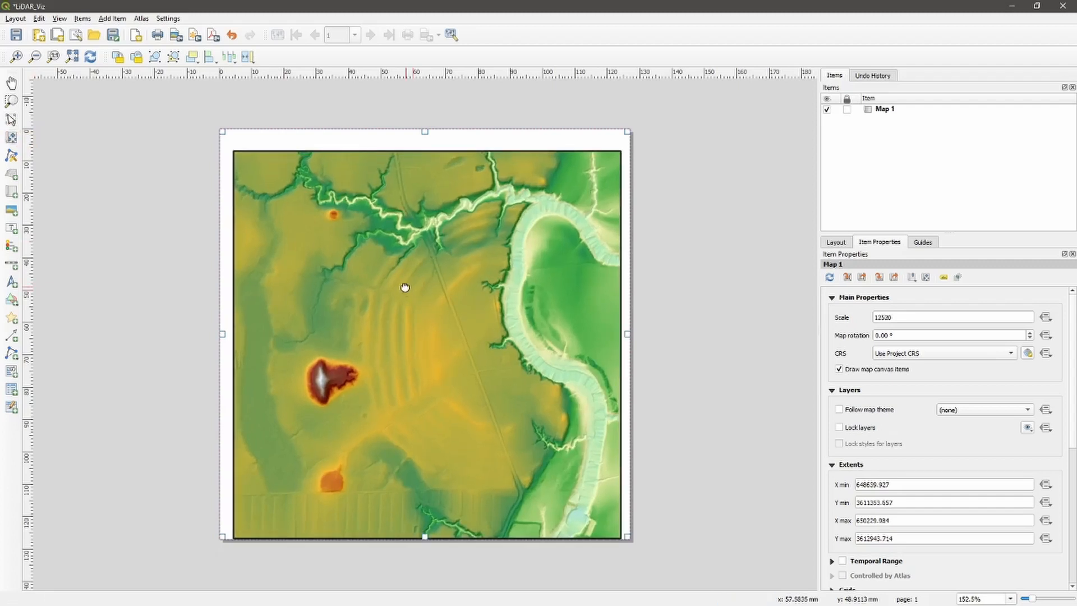
pyautogui.moveTo(406, 288); pyautogui.dragTo(401, 274)
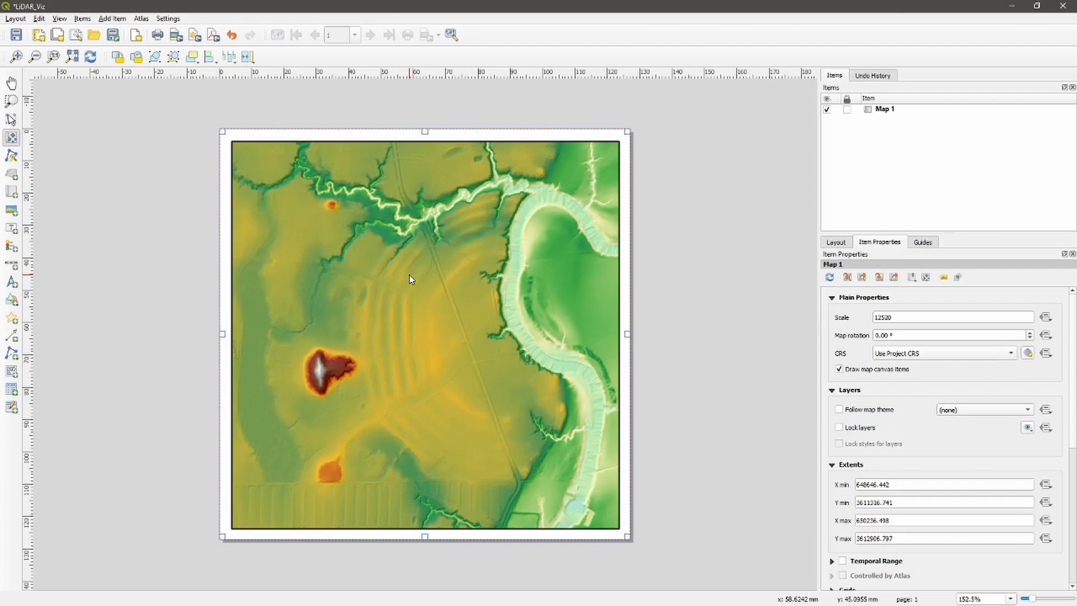
# Export the layout as the image LiDAR_Viz.png in the Createing3DTerrains folder at 300 dpi and 1500 by 1500 px.
pyautogui.click(15, 19)
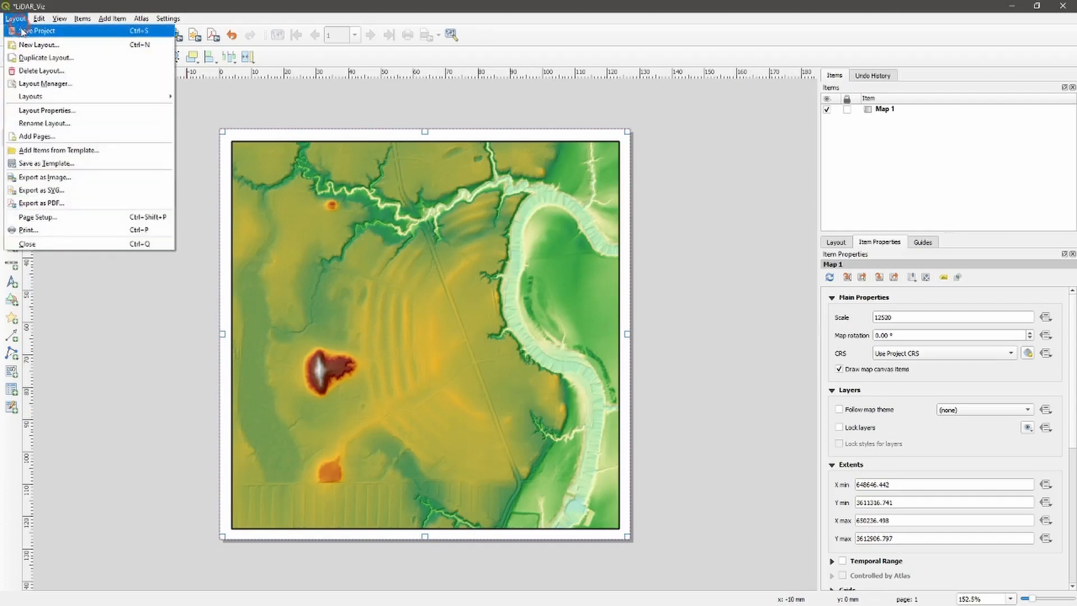
pyautogui.click(82, 178)
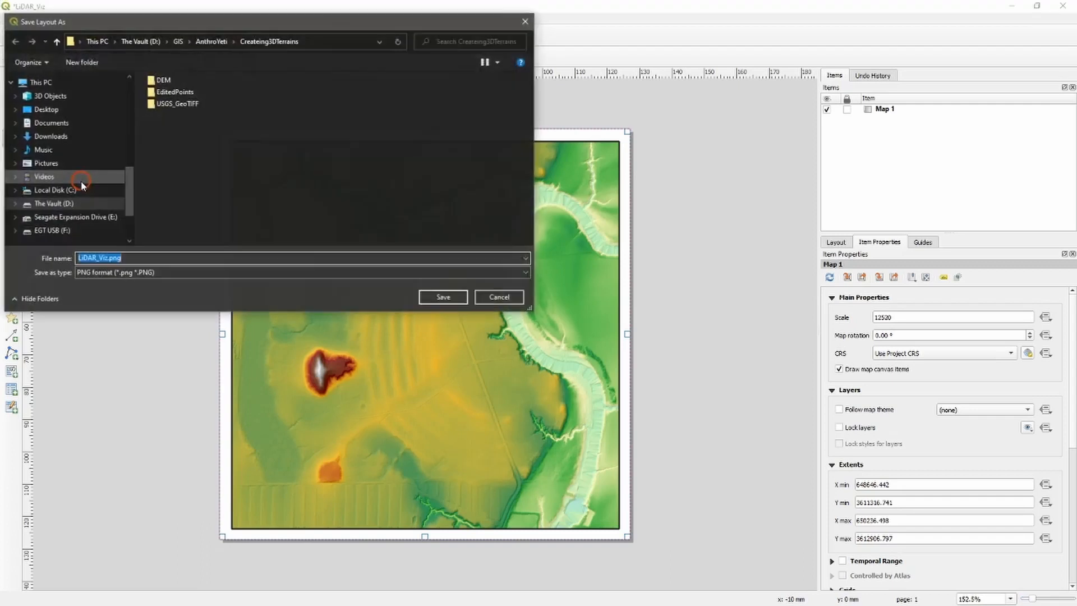
pyautogui.moveTo(177, 23); pyautogui.dragTo(374, 124)
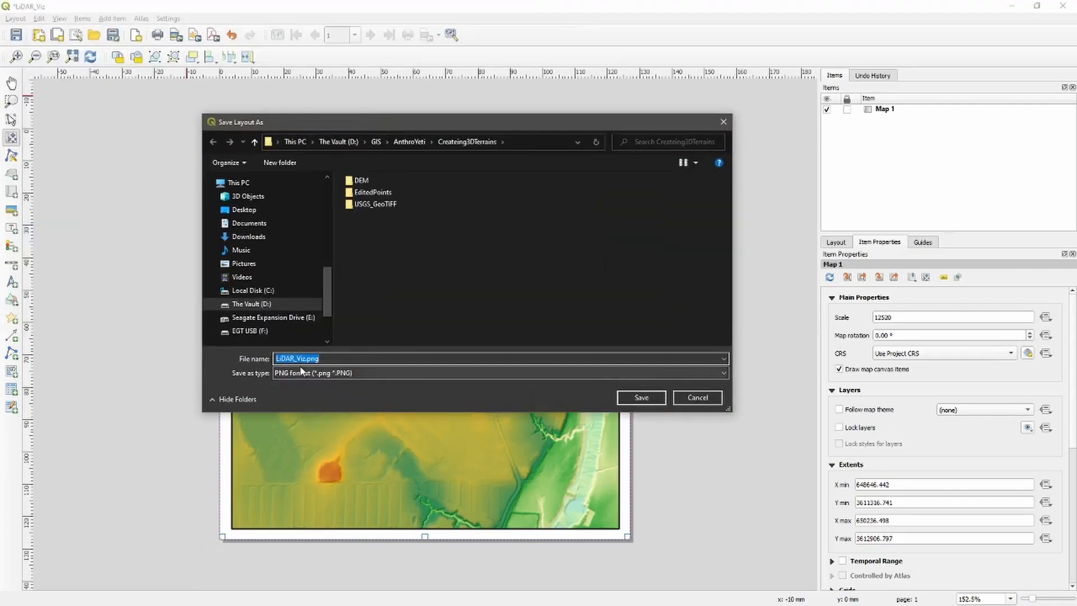
pyautogui.click(646, 399)
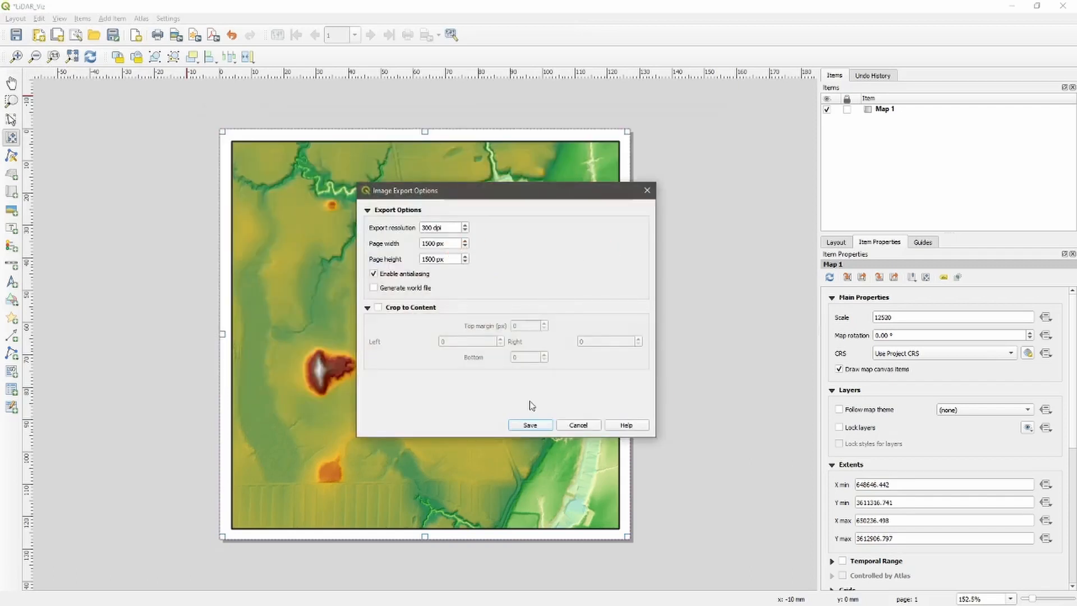
pyautogui.click(531, 425)
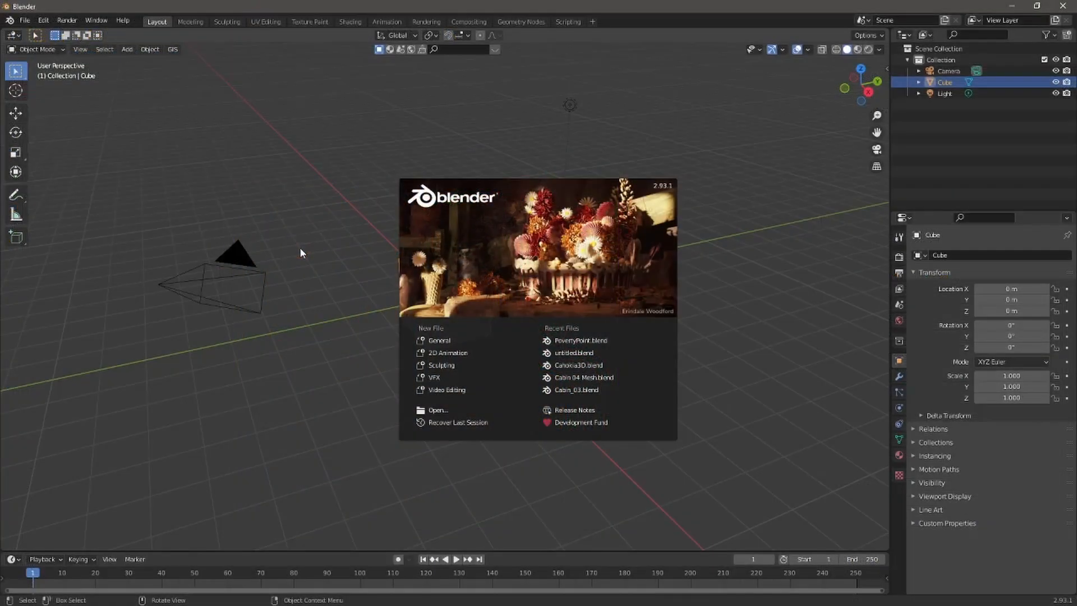
# Dismiss the splash screen and delete the default camera, cube and light from the scene.
pyautogui.click(300, 247)
pyautogui.press('a')
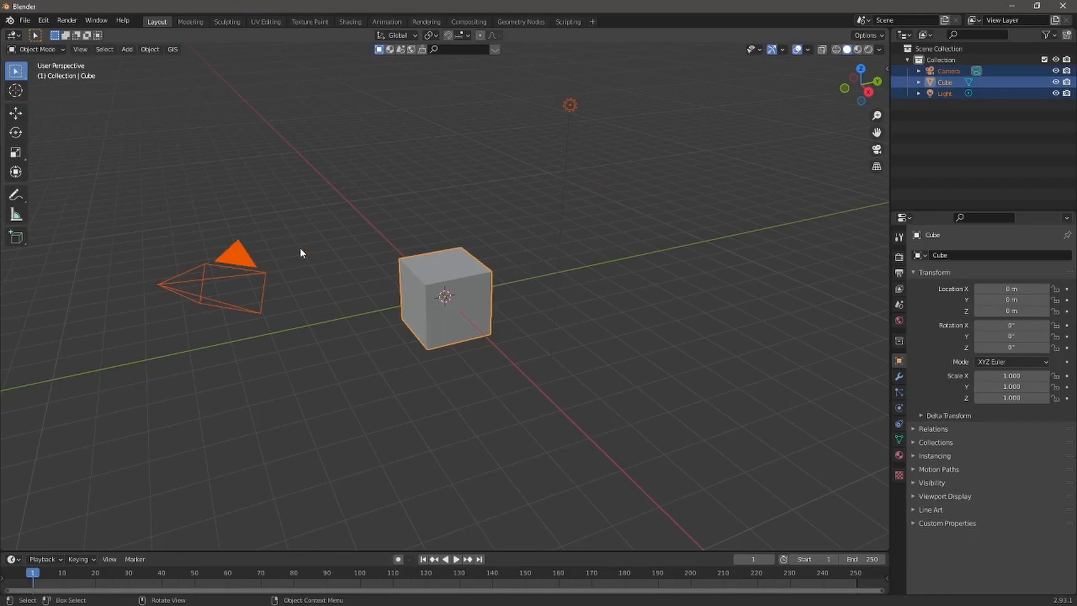
pyautogui.press('Delete')
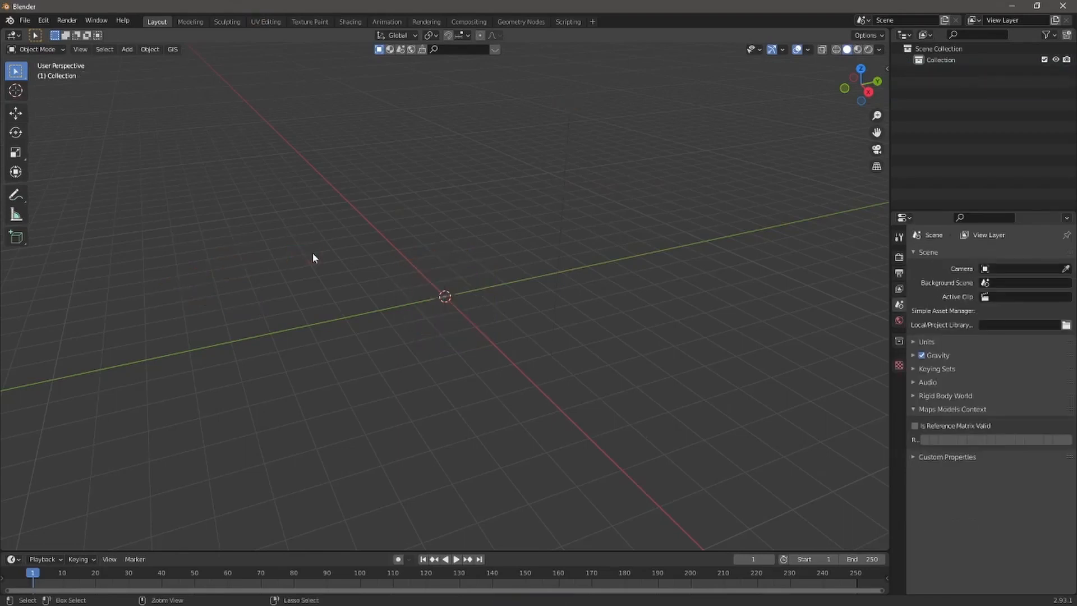
# Save the scene as PovertyPoint.blend in the Createing3DTerrains folder, overwriting the existing file.
pyautogui.hotkey('ctrl', 's')
pyautogui.click(431, 200)
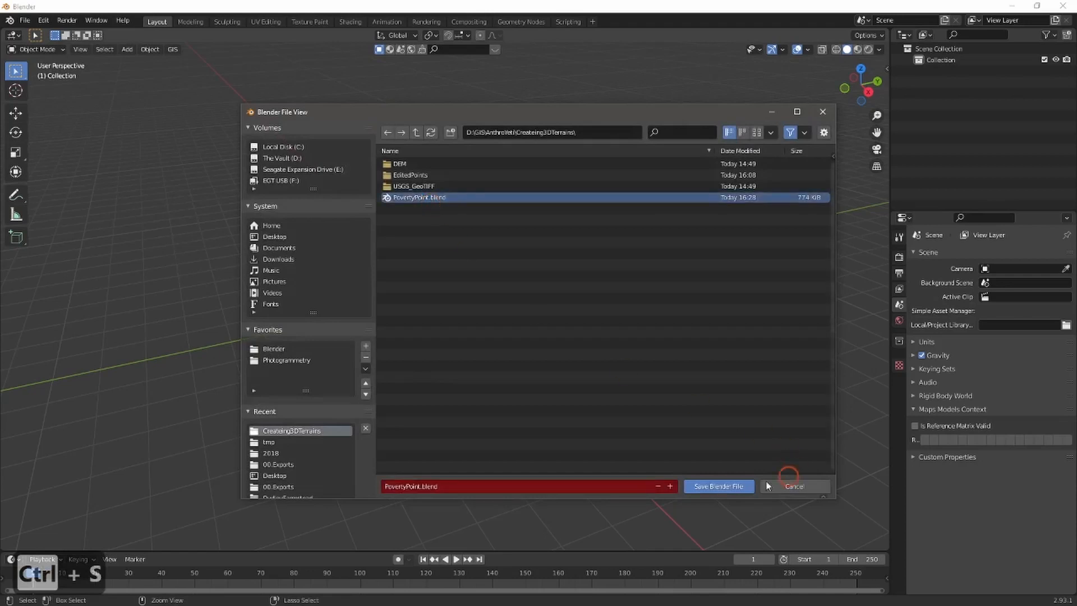
pyautogui.click(723, 486)
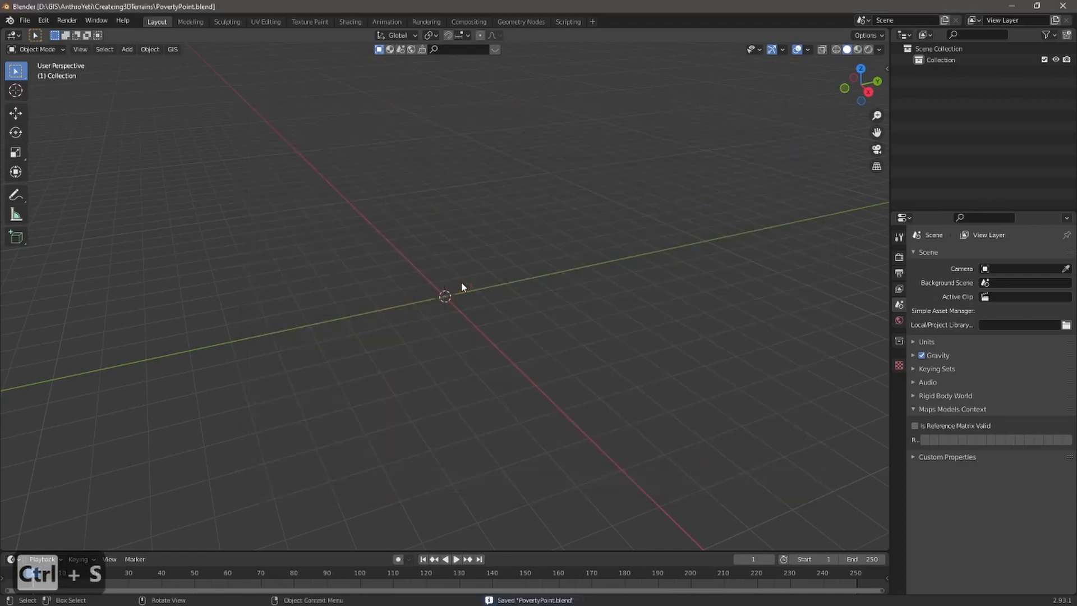
# Add a plane mesh at the origin and set its X and Y dimensions to 1500 m.
pyautogui.hotkey('shift', 'a')
pyautogui.moveTo(461, 283)
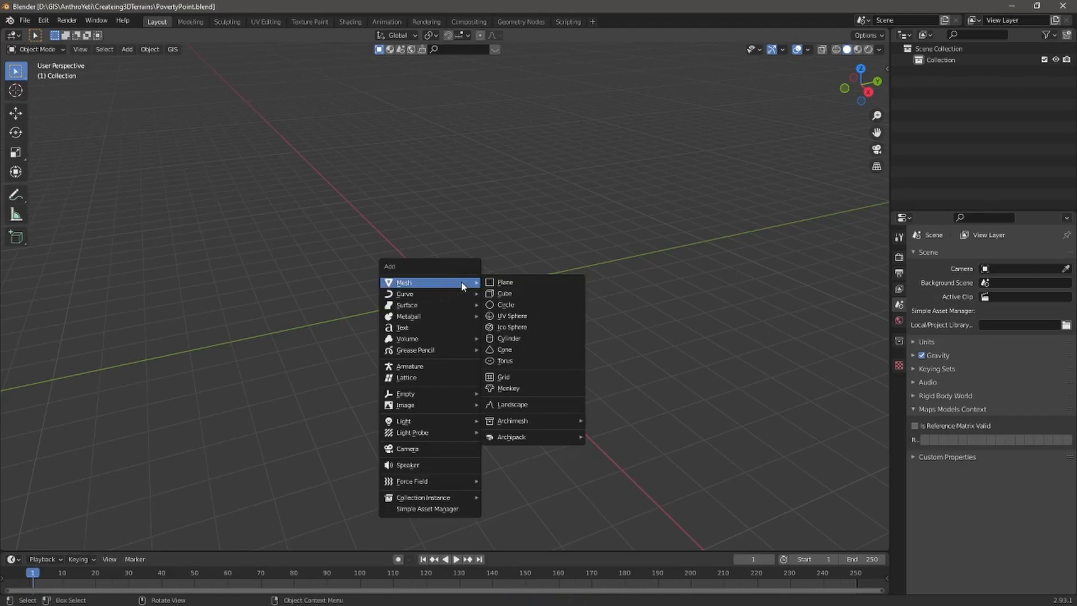
pyautogui.click(527, 289)
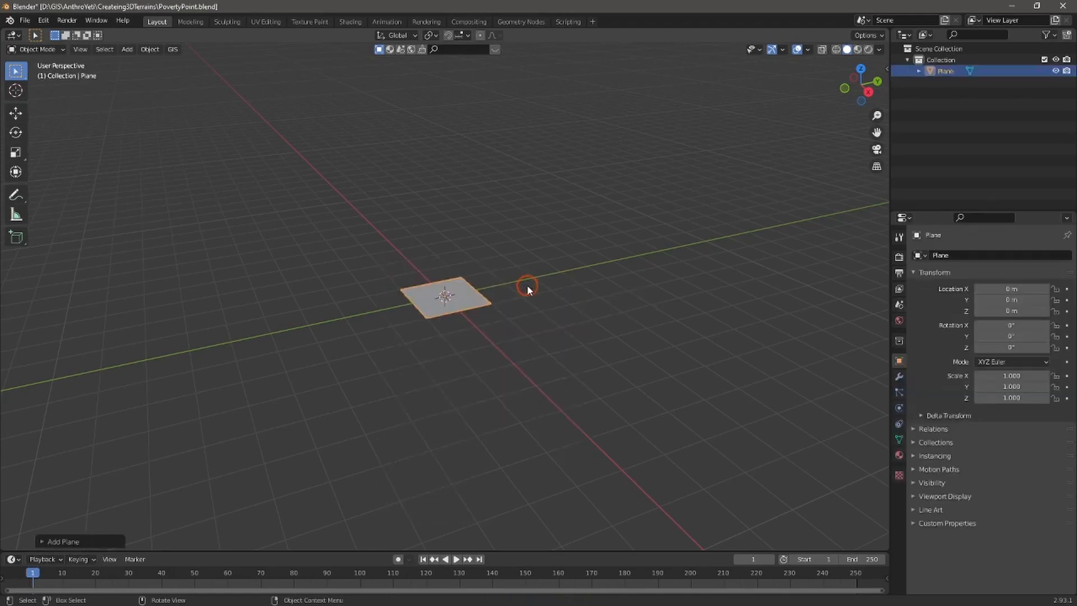
pyautogui.press('n')
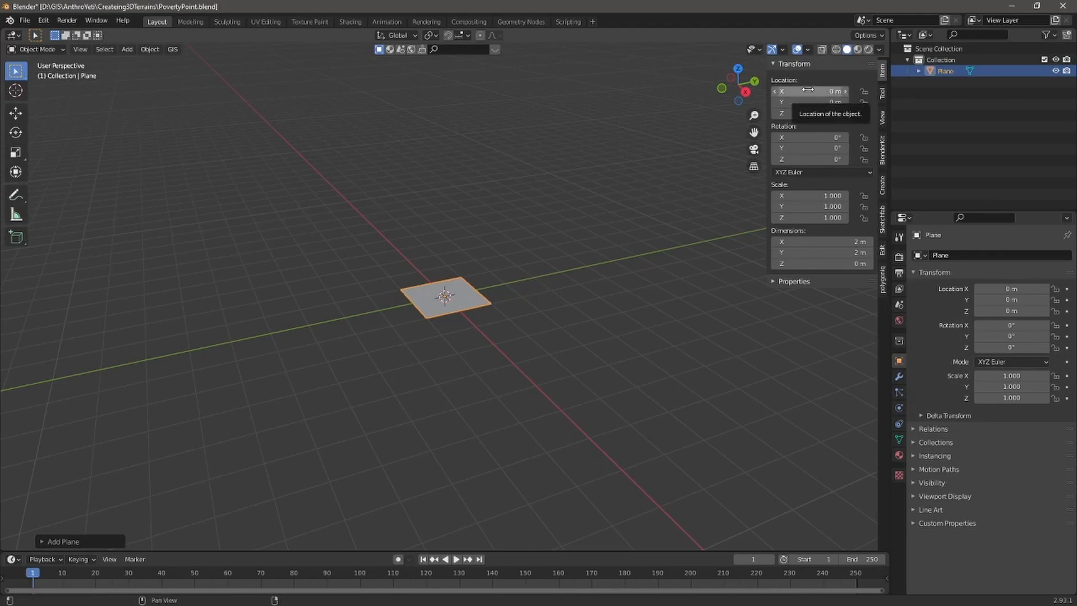
pyautogui.click(884, 71)
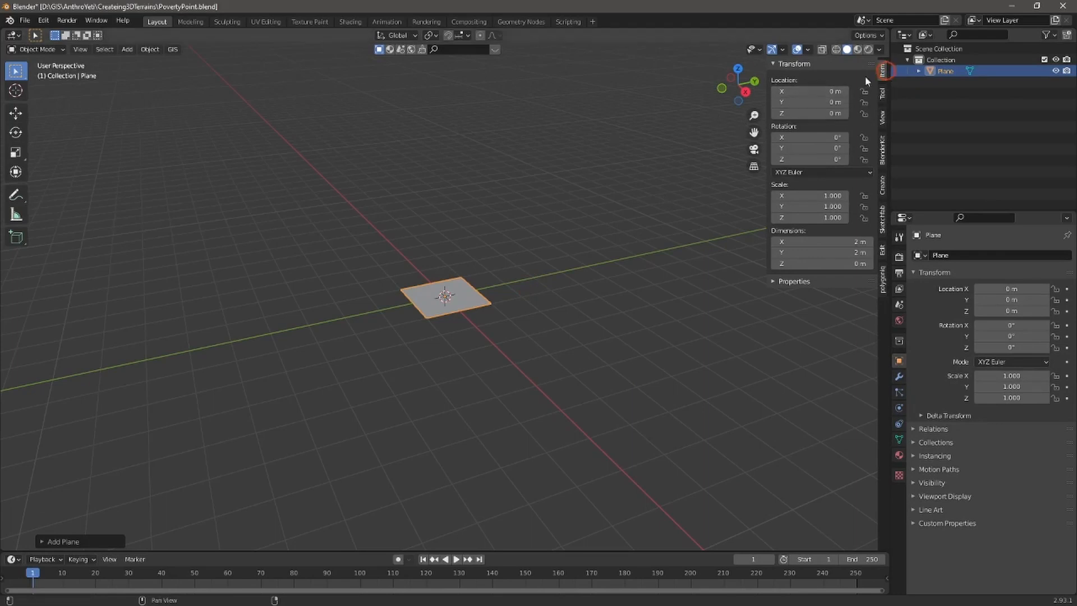
pyautogui.click(819, 241)
pyautogui.write('1500')
pyautogui.press('Tab')
pyautogui.write('1500')
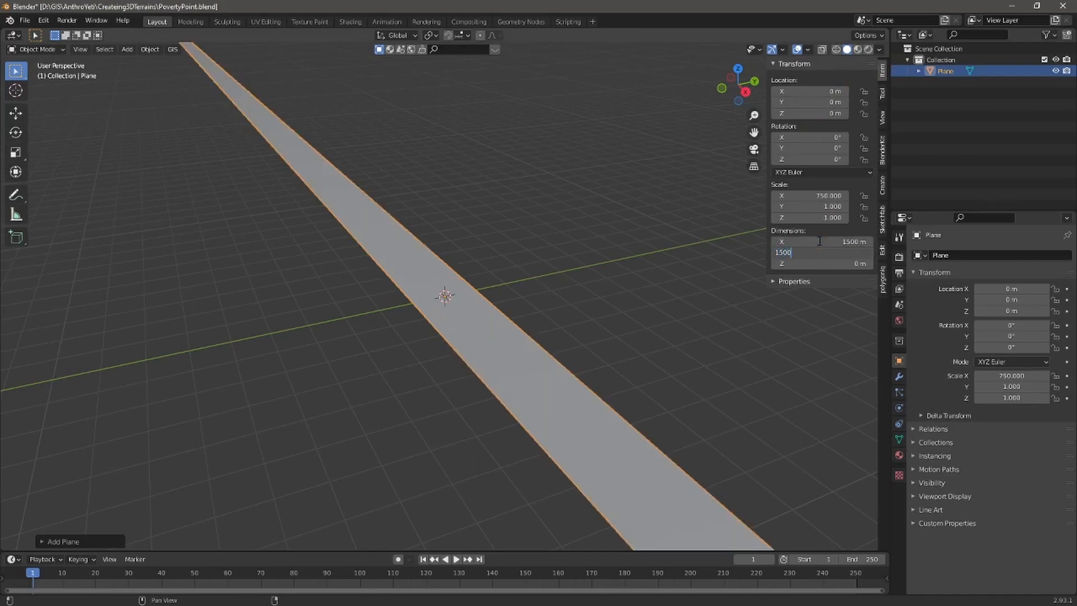
pyautogui.press('Return')
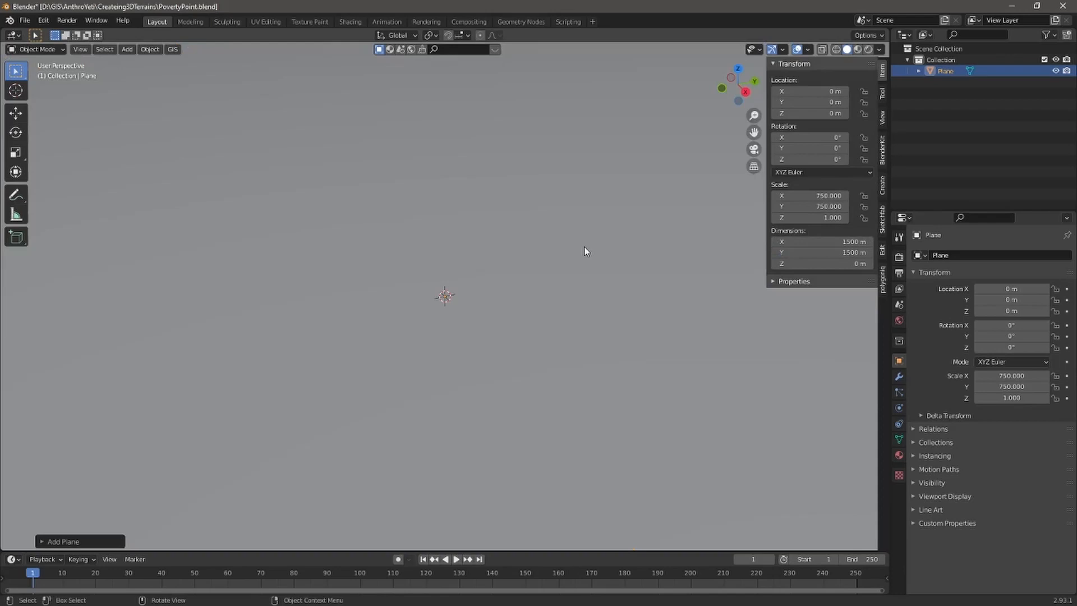
# Set the viewport's clip end distance to 10000 m so the large plane can be displayed.
pyautogui.scroll(-3, 584, 251)
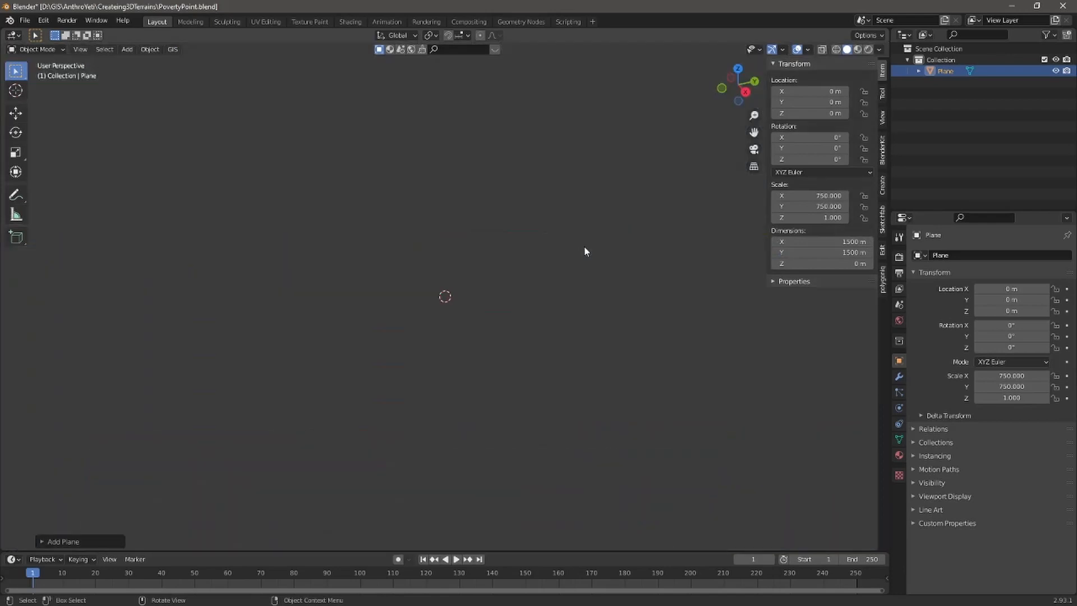
pyautogui.click(883, 118)
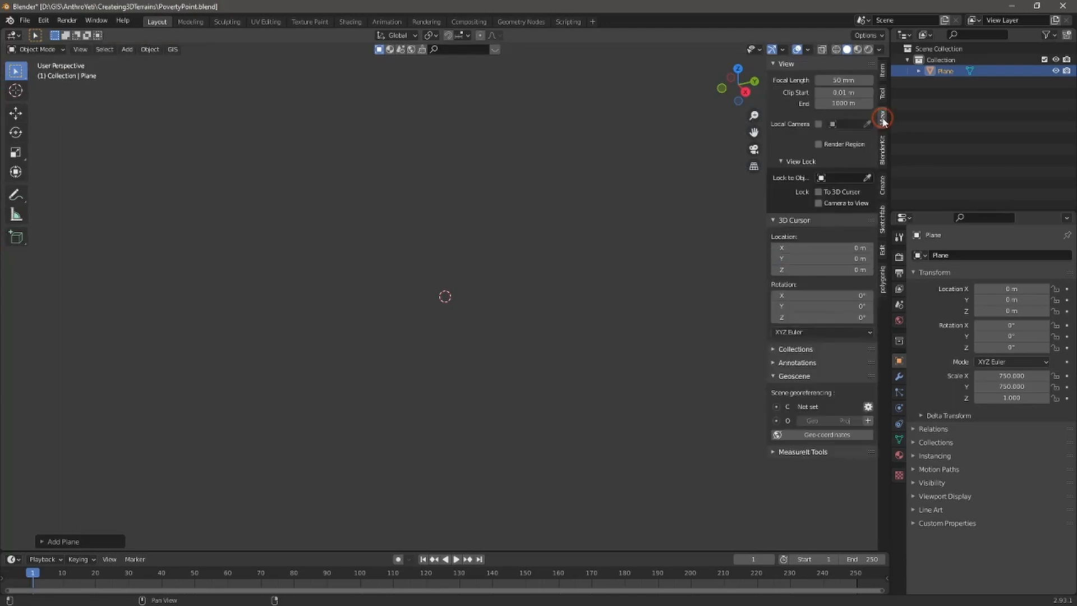
pyautogui.click(829, 105)
pyautogui.write('10000')
pyautogui.click(969, 149)
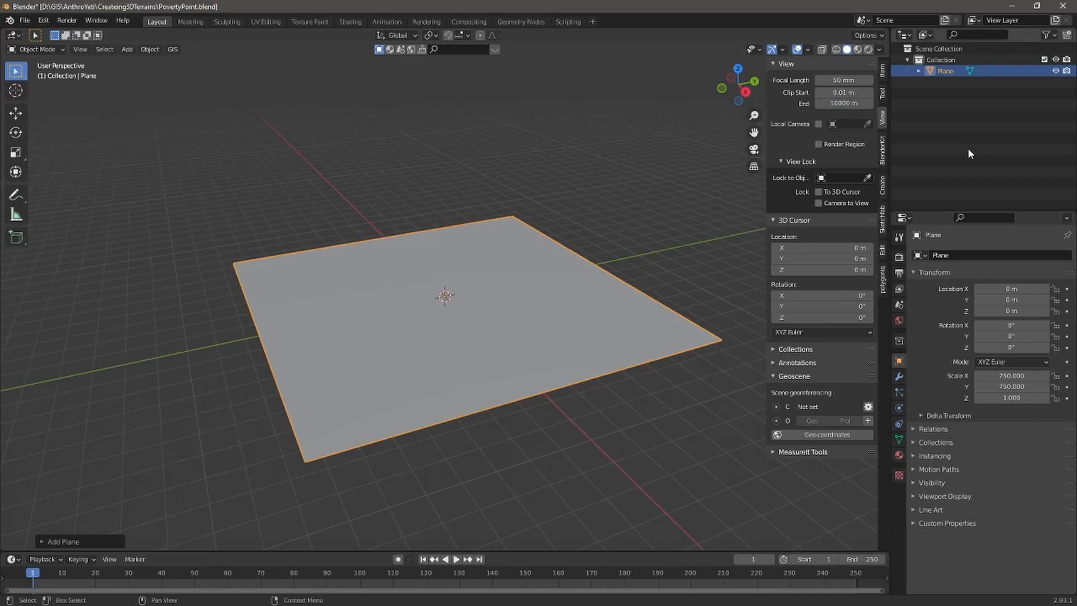
# Apply the plane's scale and check its transform values.
pyautogui.moveTo(498, 342); pyautogui.dragTo(504, 317, button='middle')
pyautogui.hotkey('ctrl', 'a')
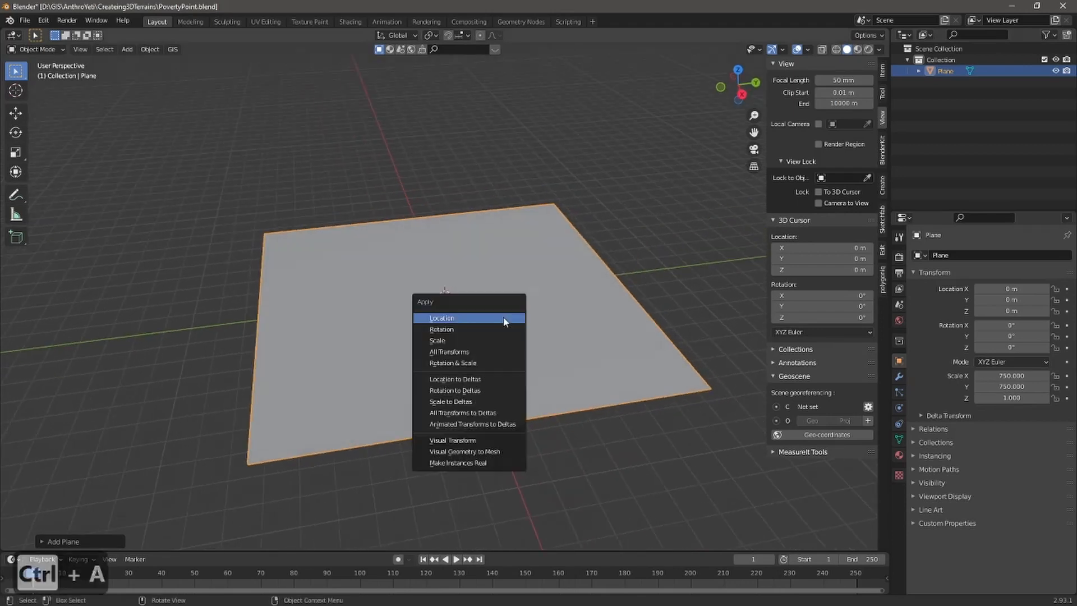
pyautogui.click(492, 342)
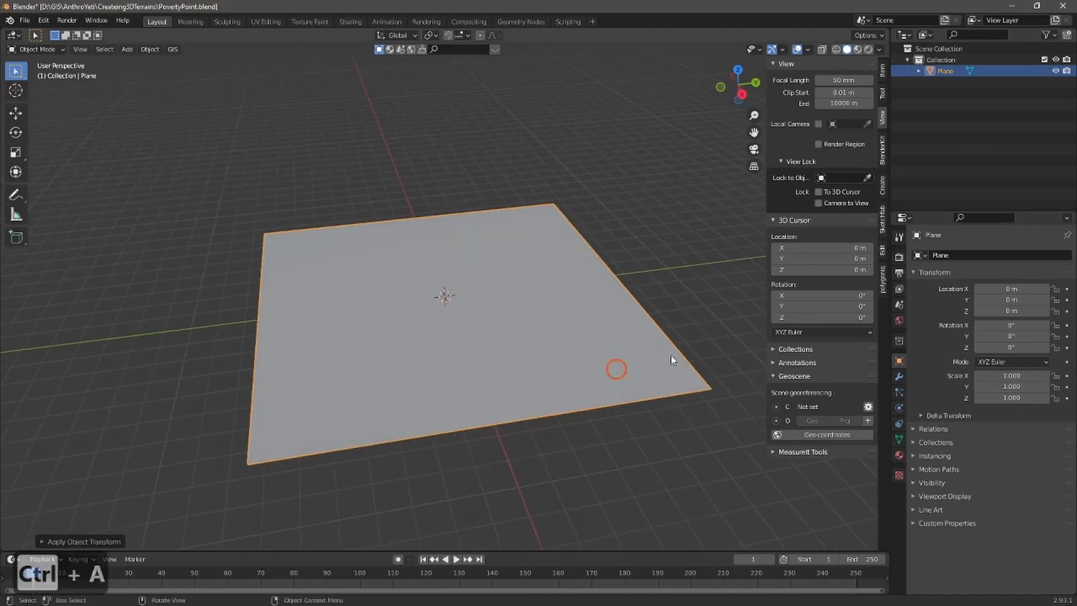
pyautogui.click(884, 74)
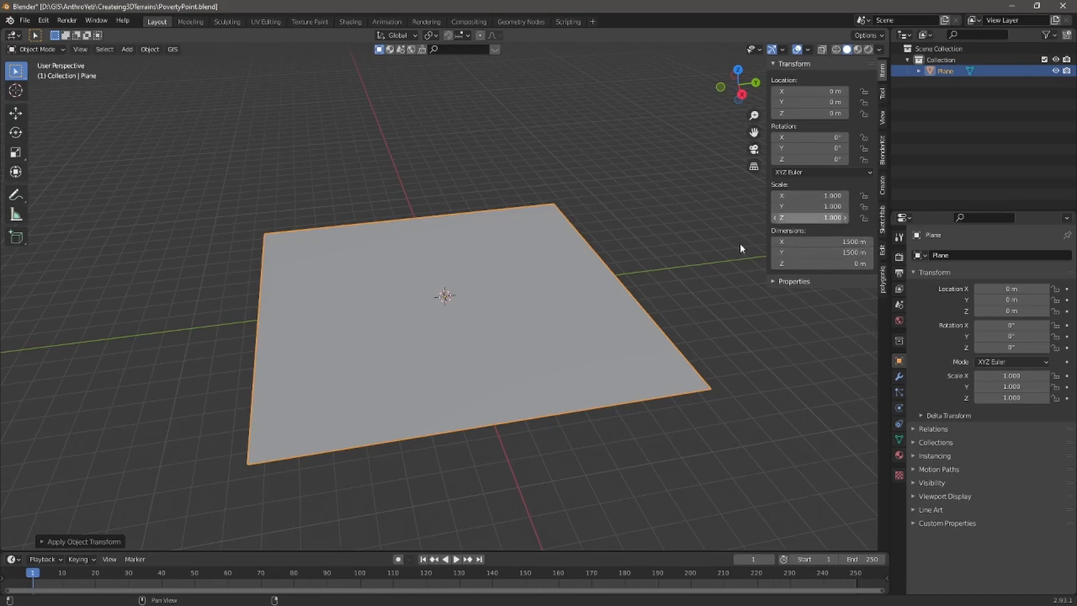
pyautogui.moveTo(563, 296); pyautogui.dragTo(550, 298, button='middle')
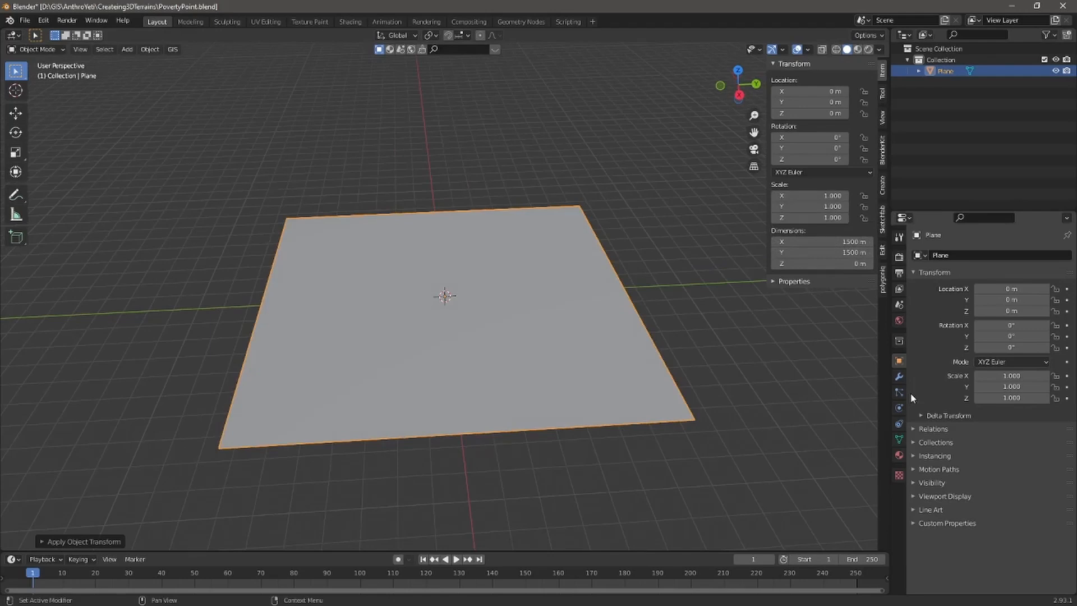
# Give the plane a Displace modifier with a new texture named Heightmap, using UV texture coordinates.
pyautogui.click(900, 376)
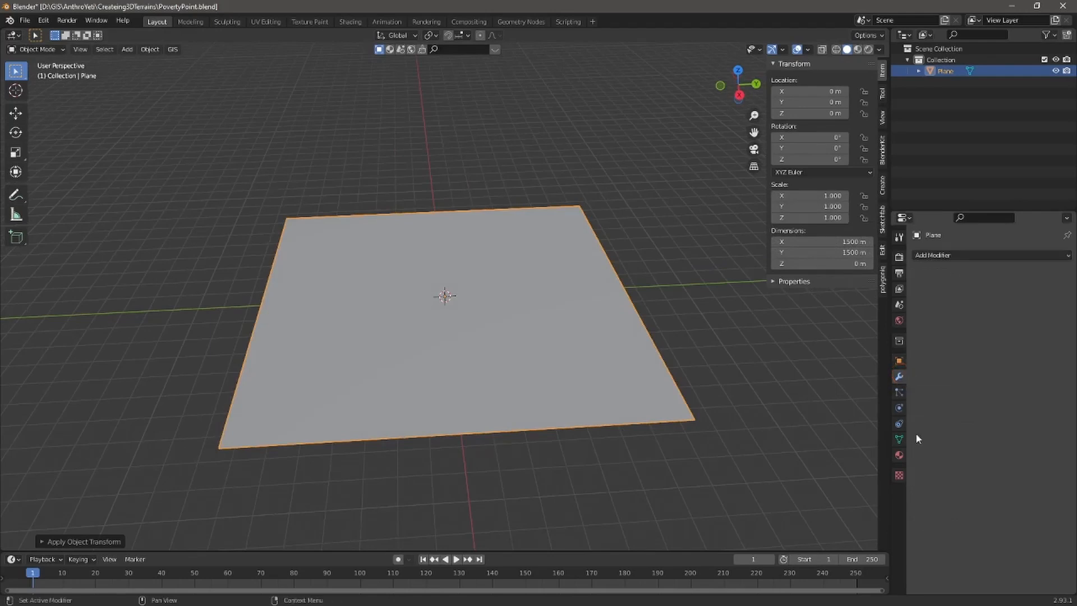
pyautogui.click(1065, 255)
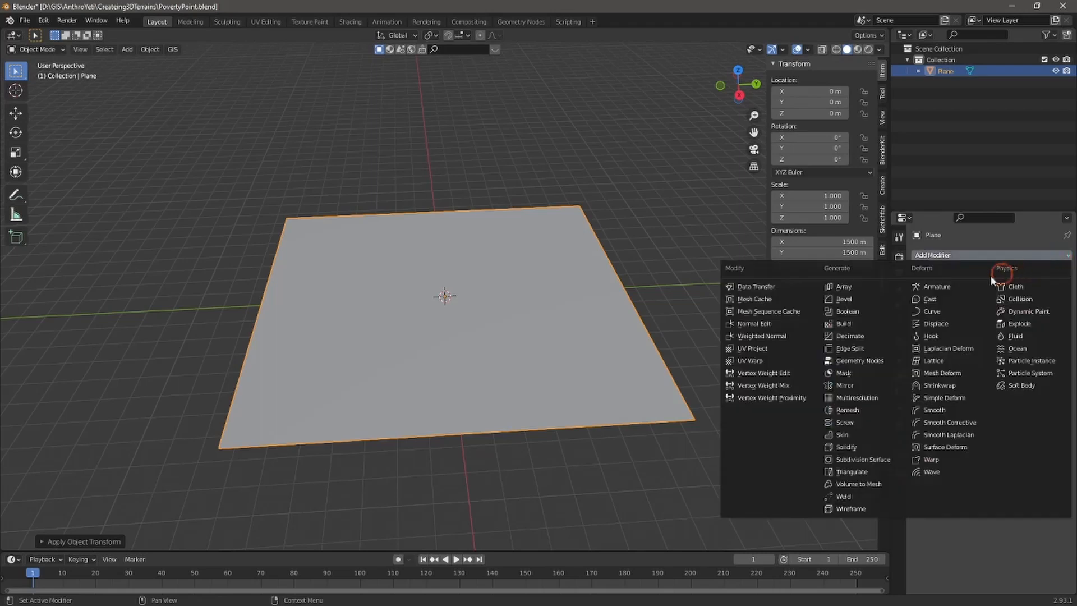
pyautogui.click(961, 323)
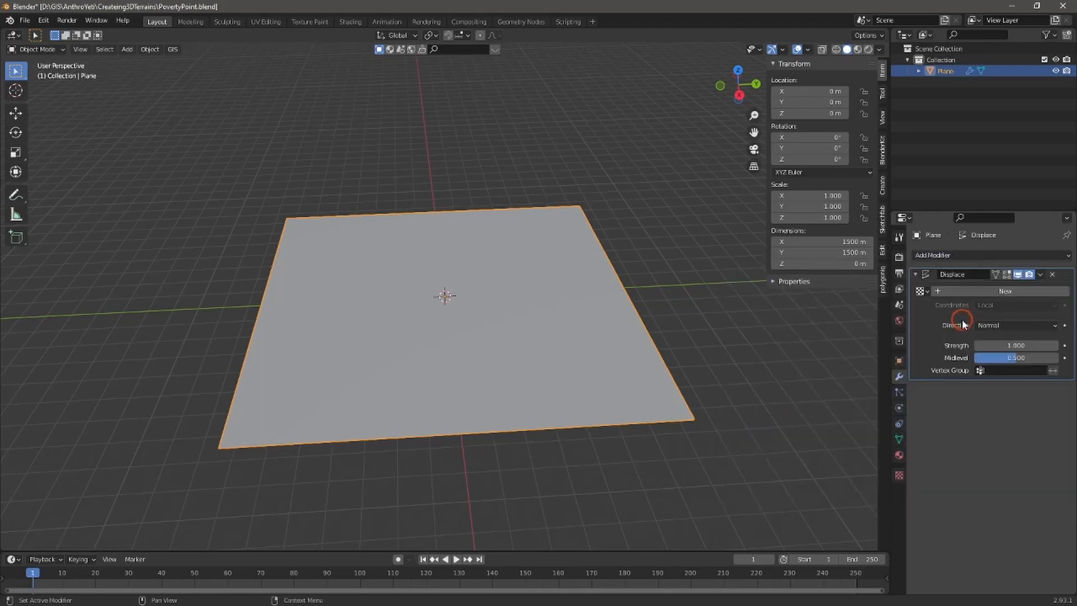
pyautogui.click(945, 290)
pyautogui.doubleClick(951, 290)
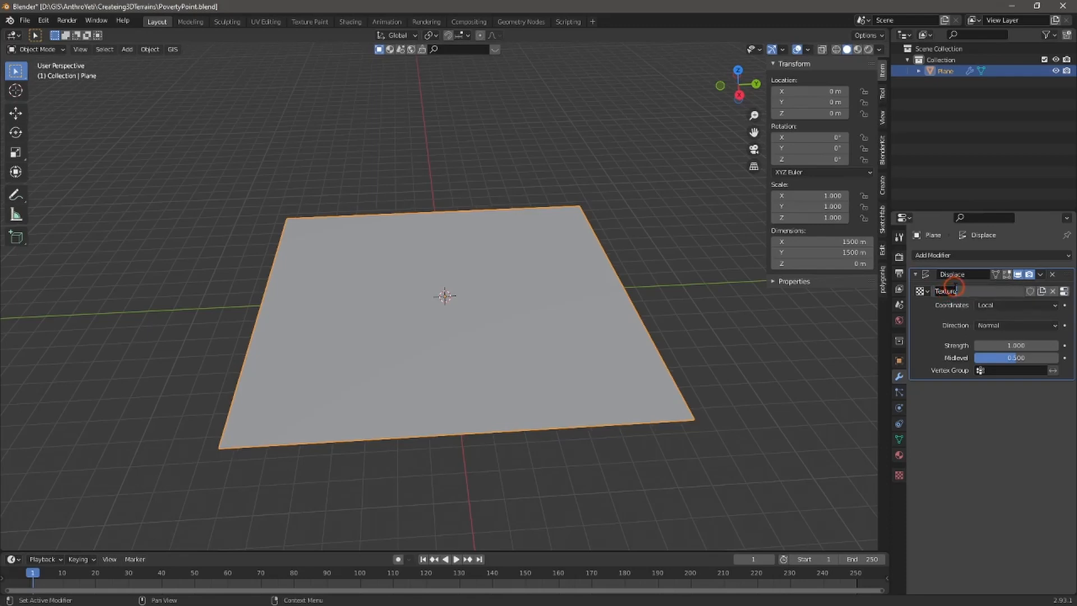
pyautogui.write('Heightmap')
pyautogui.press('Return')
pyautogui.click(1052, 306)
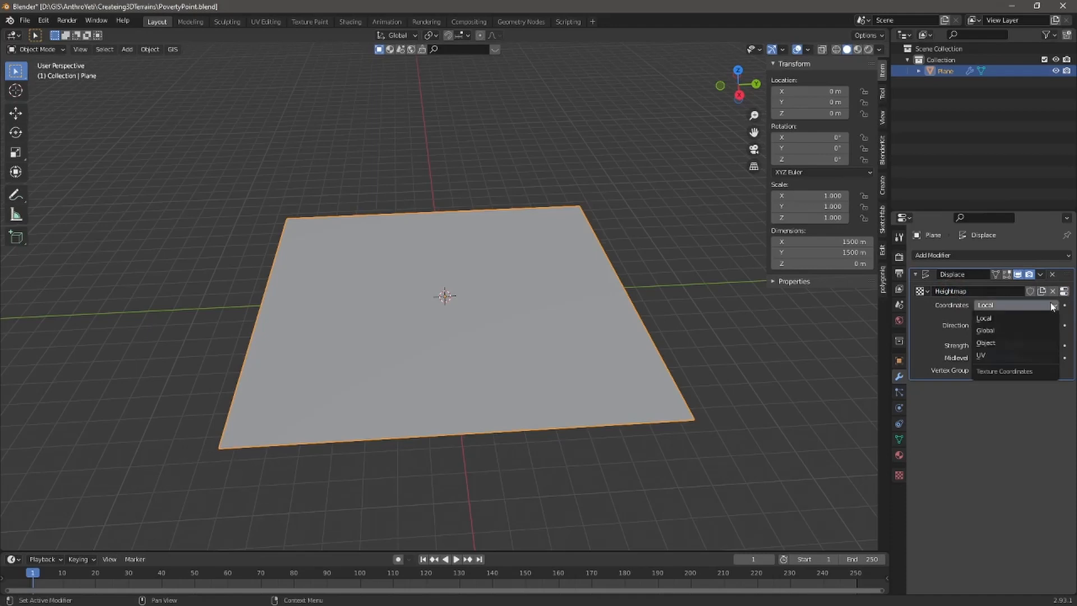
pyautogui.click(1008, 354)
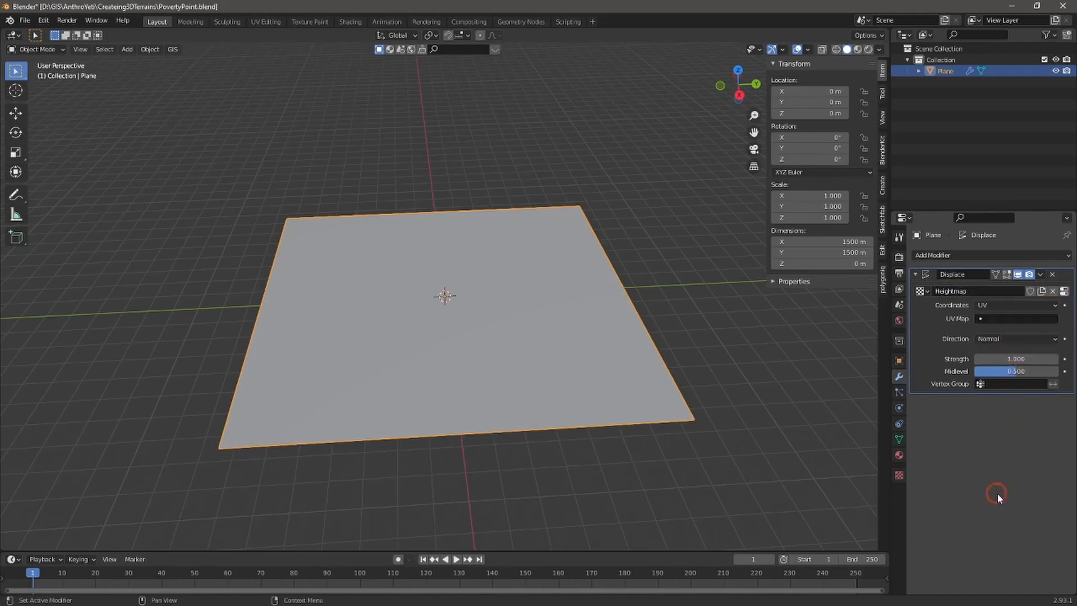
# Load Blender_heightmap.tif from the Createing3DTerrains folder as the image of the Heightmap texture.
pyautogui.click(899, 476)
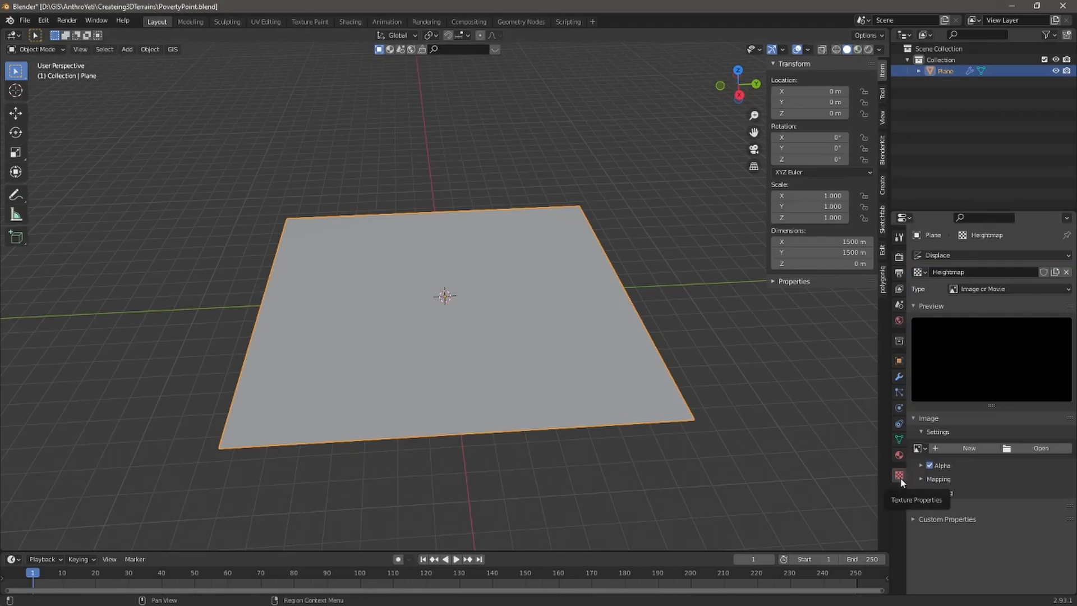
pyautogui.click(1037, 452)
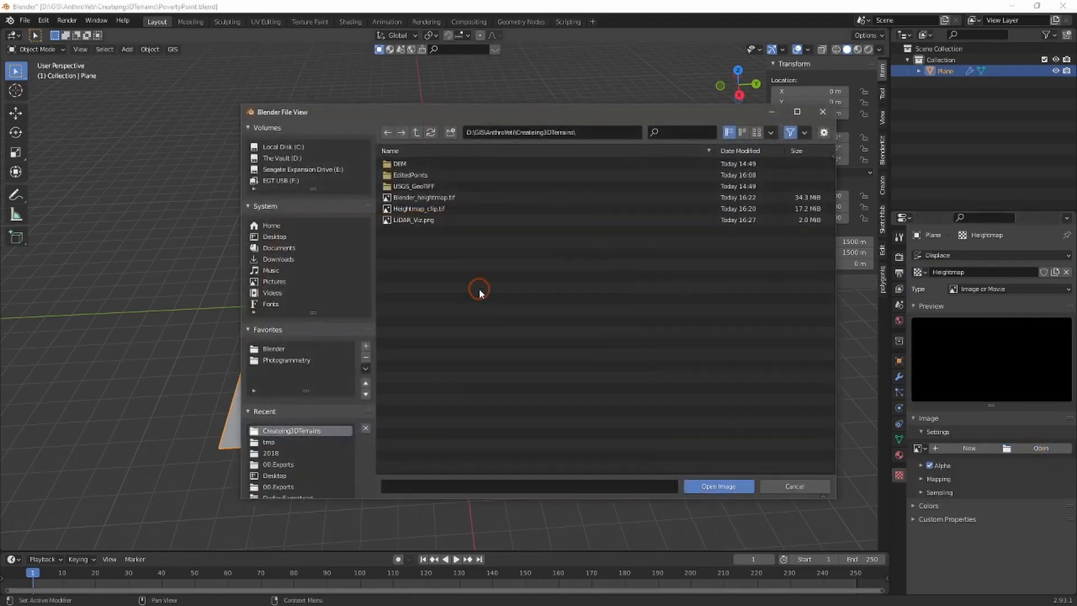
pyautogui.click(416, 197)
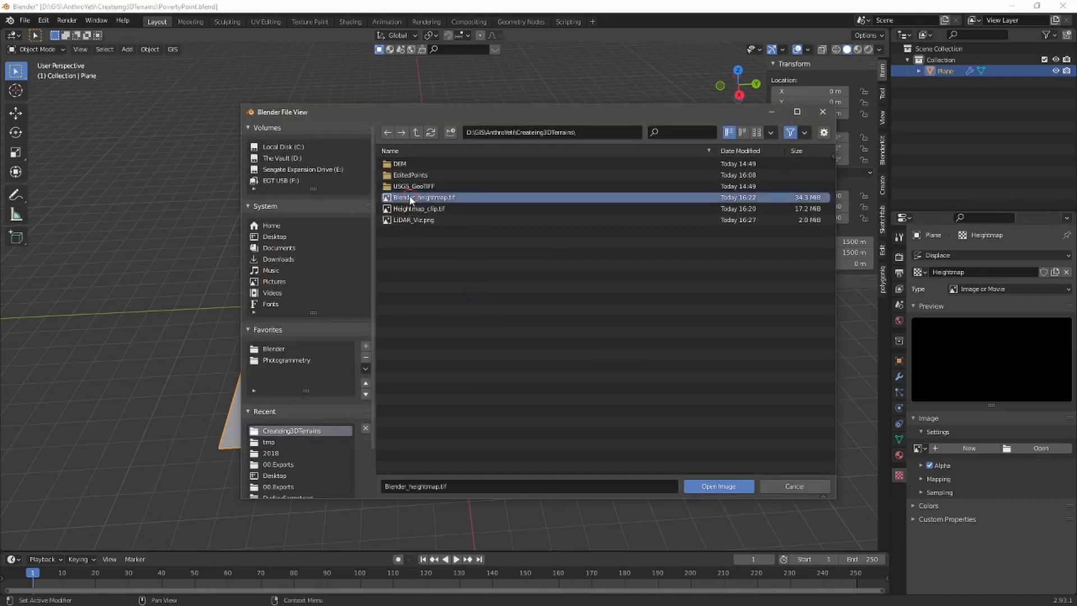
pyautogui.click(718, 486)
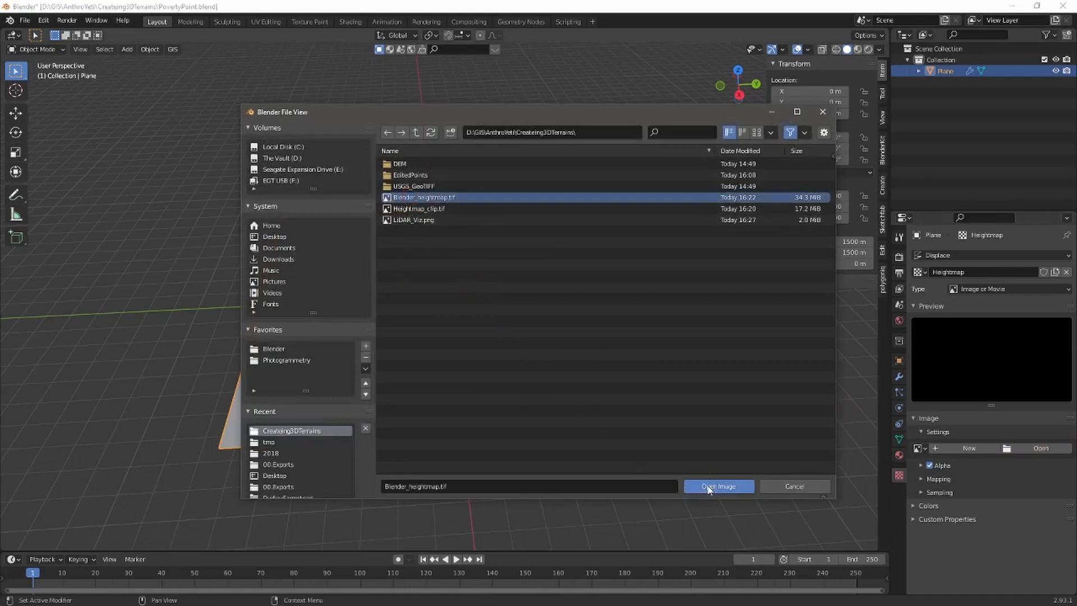
# Subdivide the plane's mesh with 100 cuts in Edit Mode and return to Object Mode.
pyautogui.press('Tab')
pyautogui.press('F3')
pyautogui.write('sud')
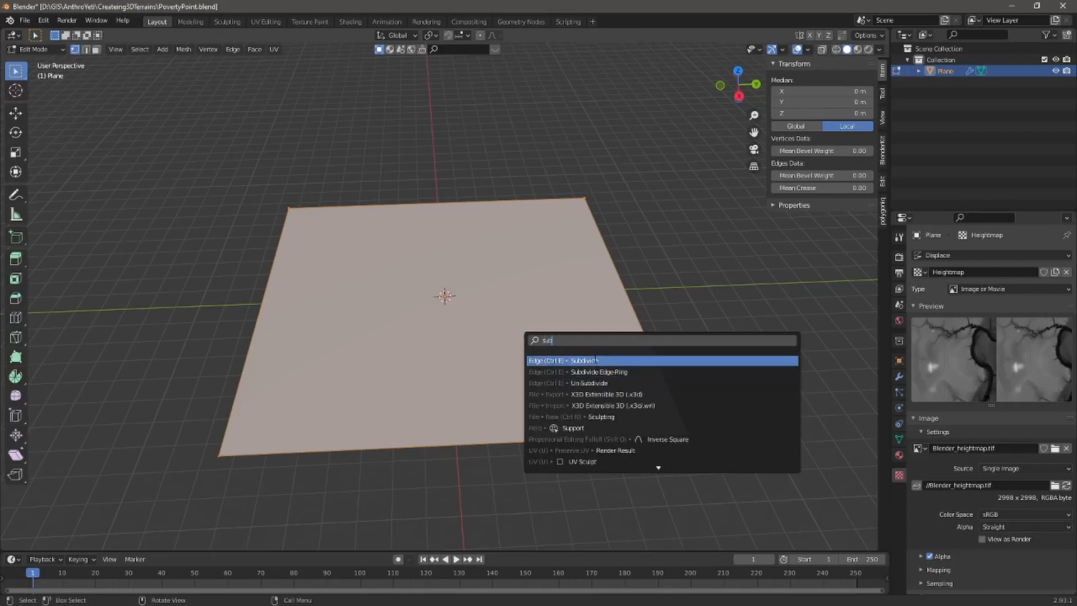
pyautogui.press('Return')
pyautogui.click(42, 543)
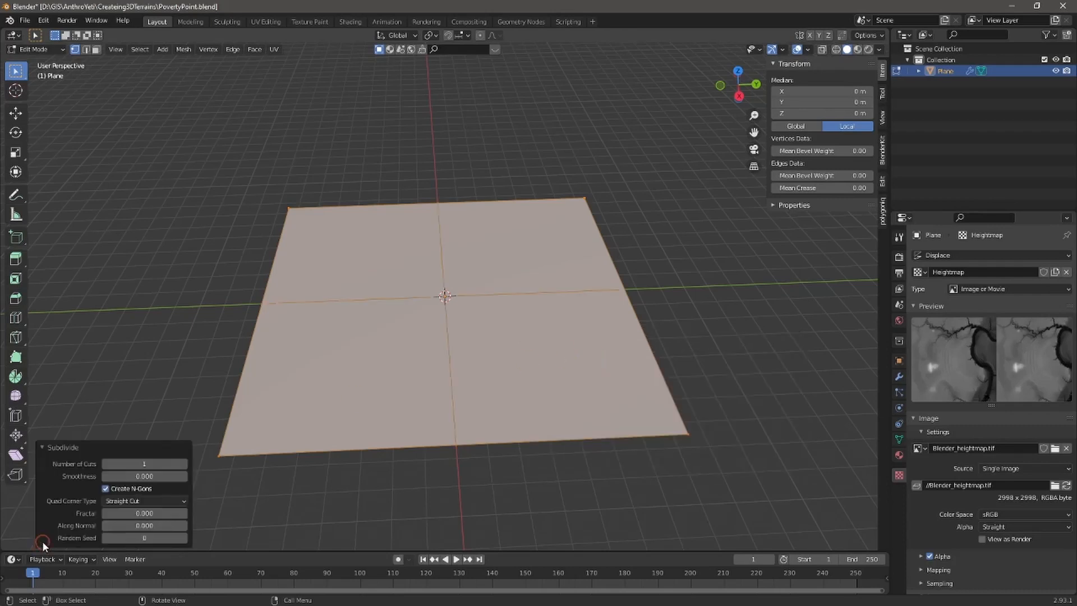
pyautogui.click(151, 464)
pyautogui.write('100')
pyautogui.press('Return')
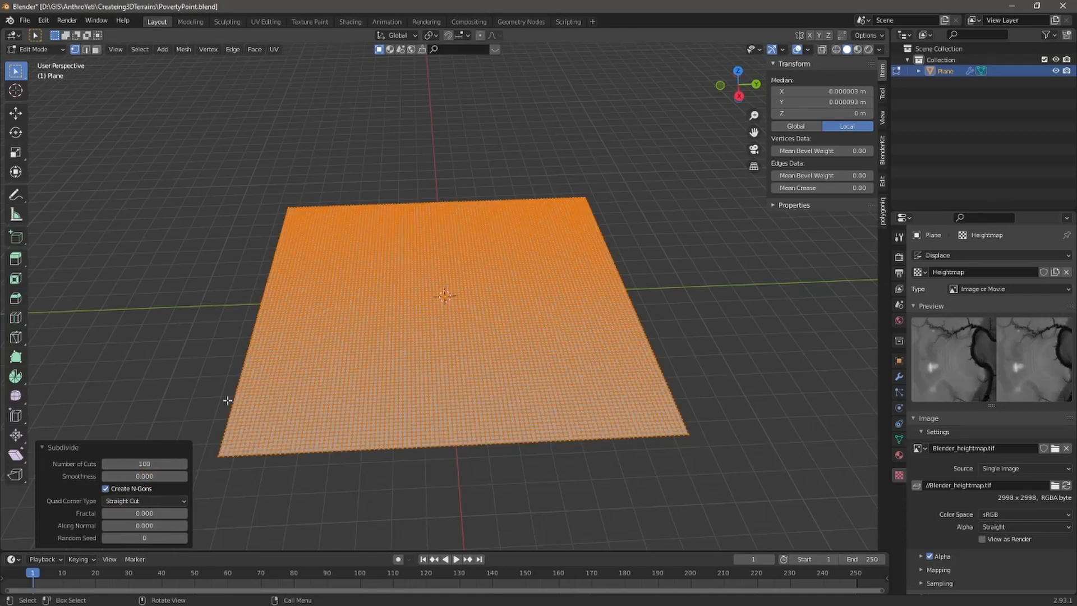
pyautogui.press('Tab')
# Examine the displacement of the plane up close in front view and in perspective.
pyautogui.moveTo(433, 389); pyautogui.dragTo(416, 353, button='middle')
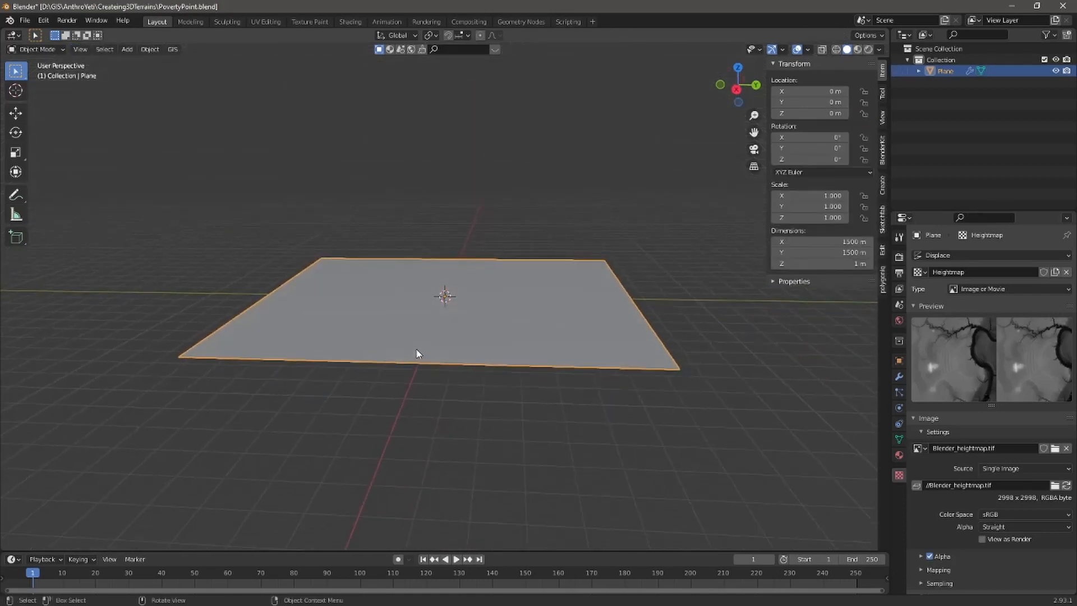
pyautogui.press('KP_1')
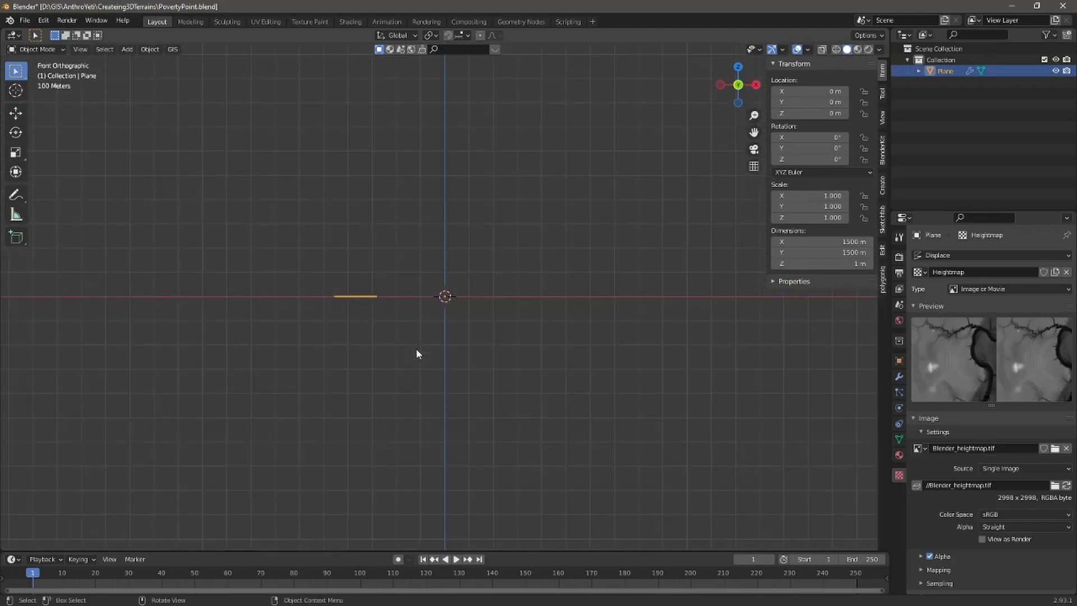
pyautogui.scroll(10, 416, 352)
pyautogui.scroll(6, 452, 333)
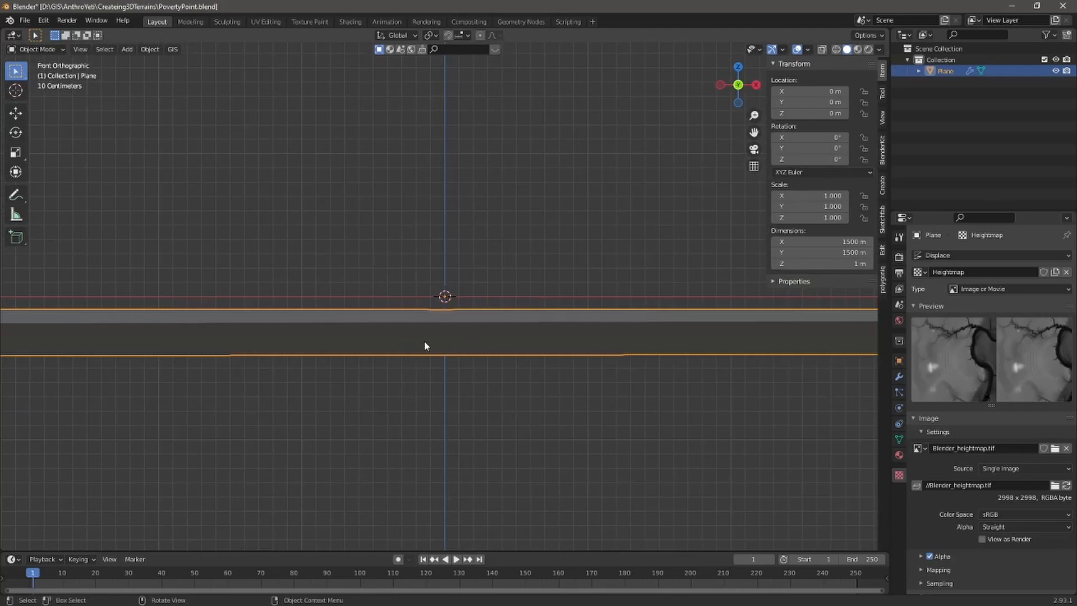
pyautogui.moveTo(425, 346); pyautogui.dragTo(448, 349, button='middle')
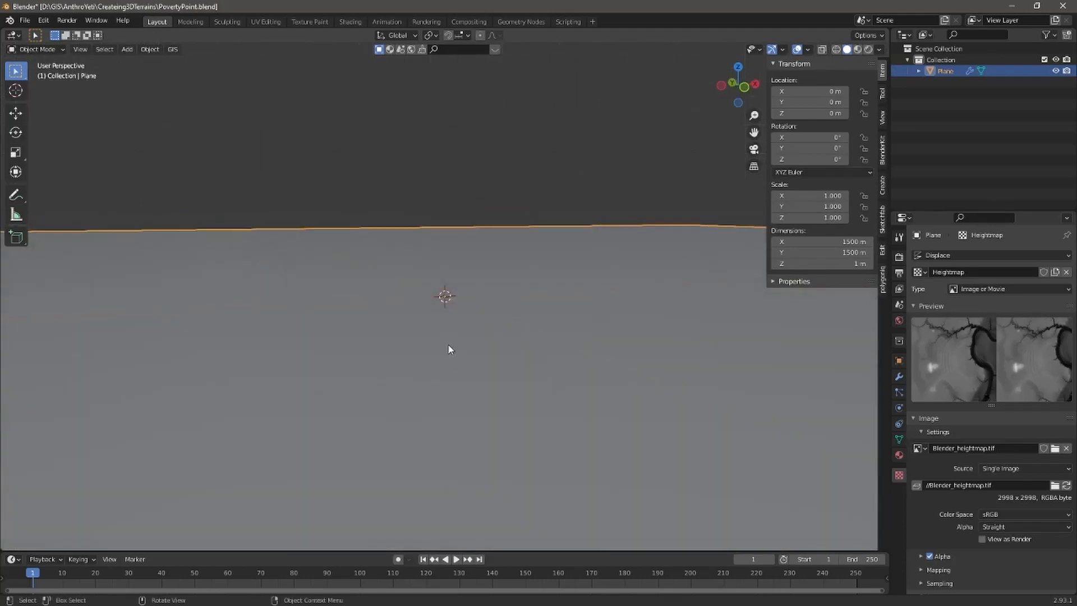
pyautogui.scroll(-10, 449, 345)
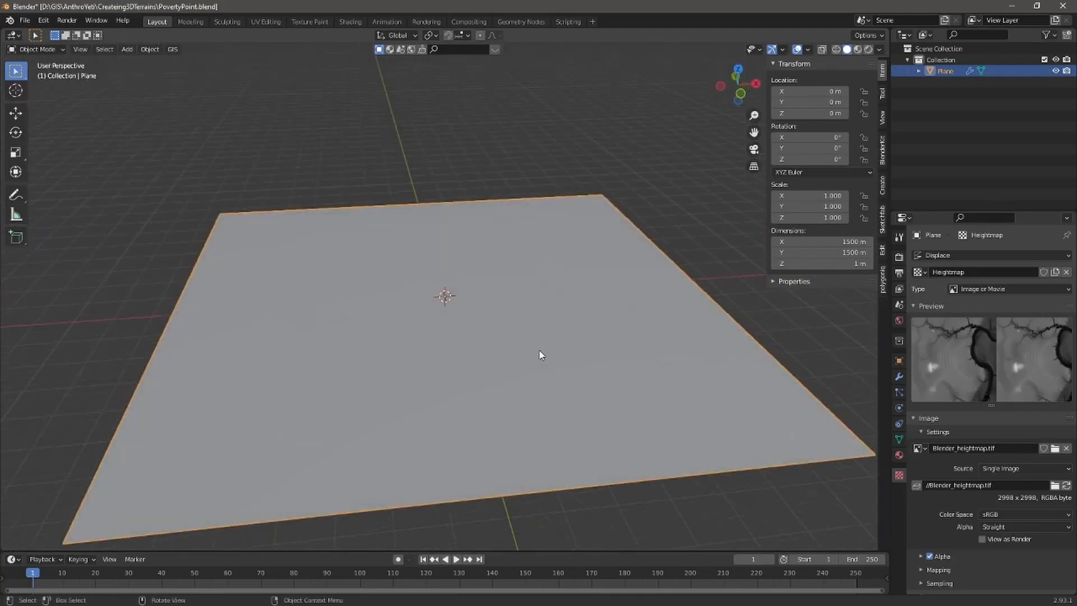
# Subdivide the plane's mesh again with 5 cuts in Edit Mode and return to Object Mode.
pyautogui.press('Tab')
pyautogui.press('F3')
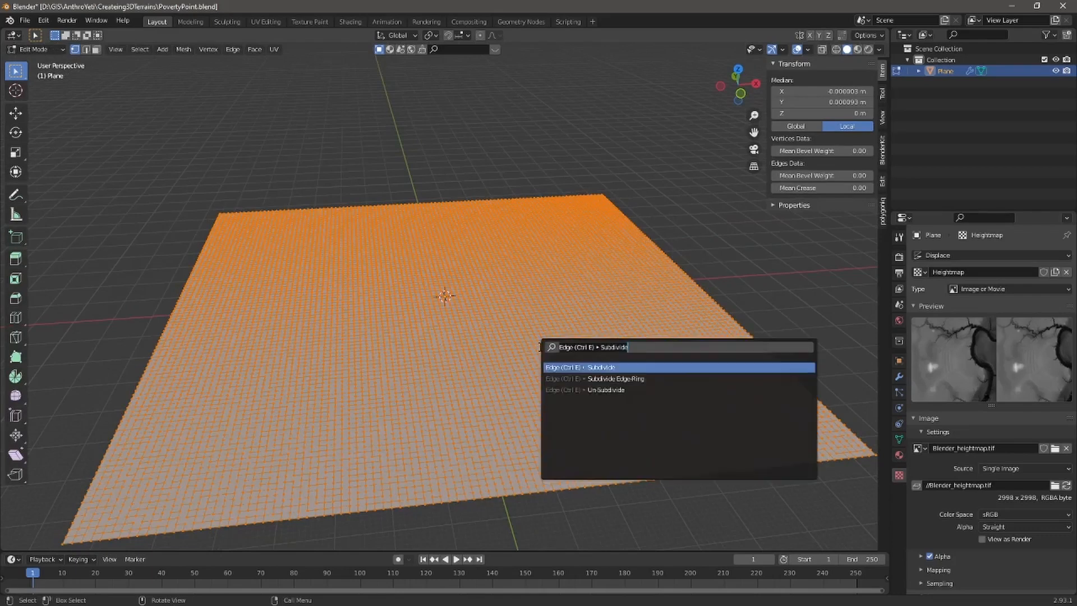
pyautogui.click(588, 366)
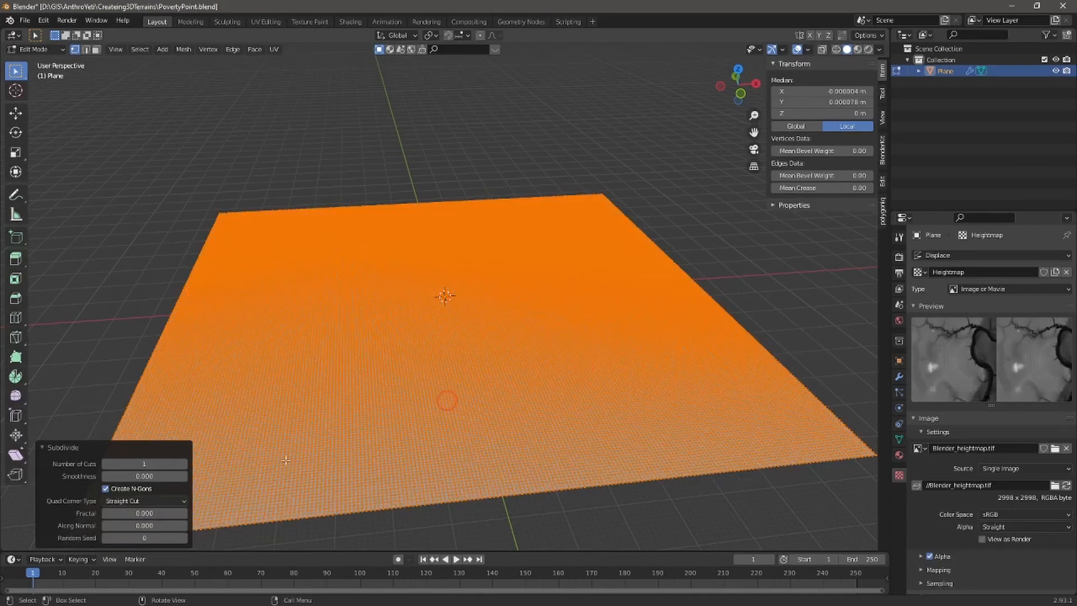
pyautogui.click(154, 464)
pyautogui.write('5')
pyautogui.press('Return')
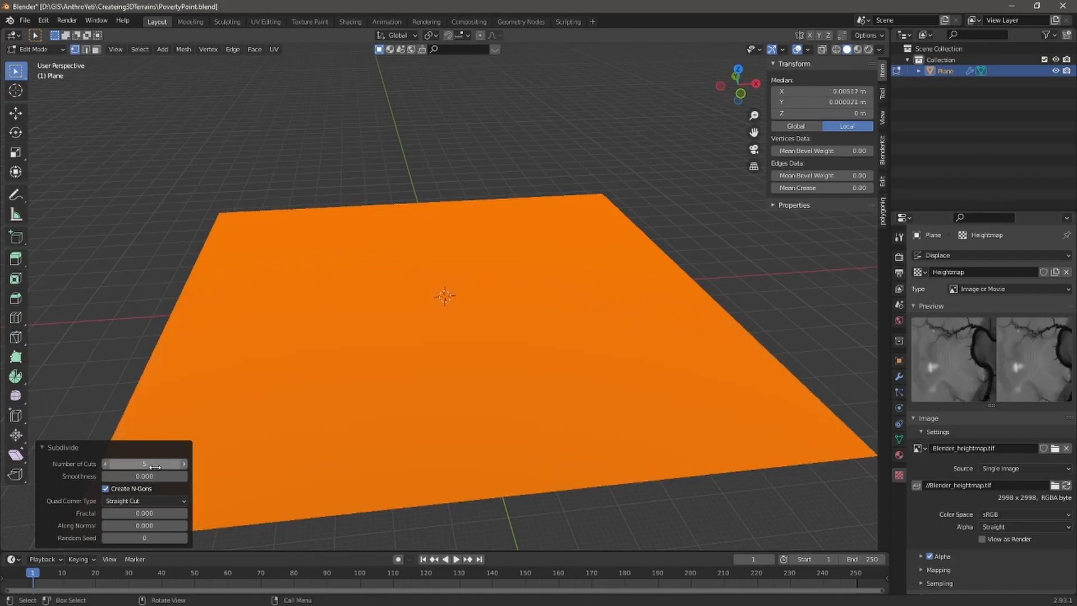
pyautogui.press('Tab')
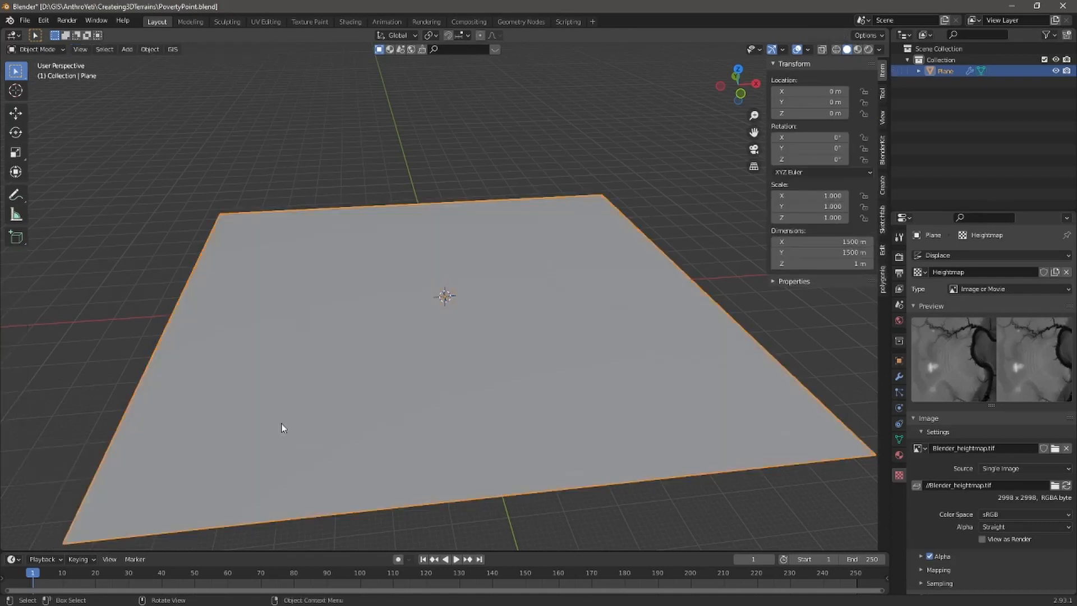
# Scale the plane by a factor of 20 along the global Z axis.
pyautogui.moveTo(493, 329); pyautogui.dragTo(483, 375, button='middle')
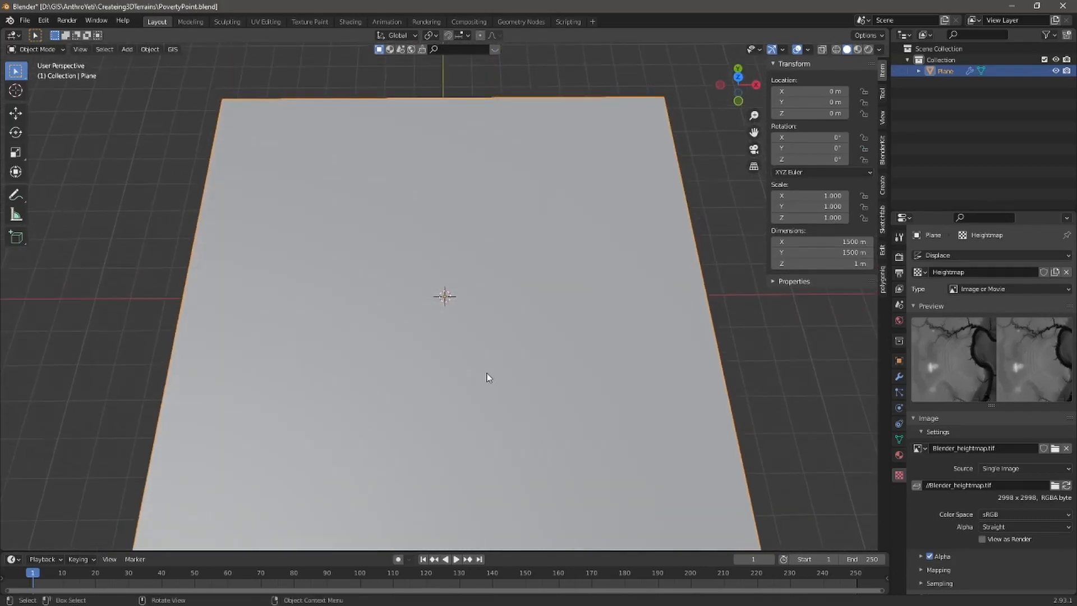
pyautogui.press('s')
pyautogui.press('z')
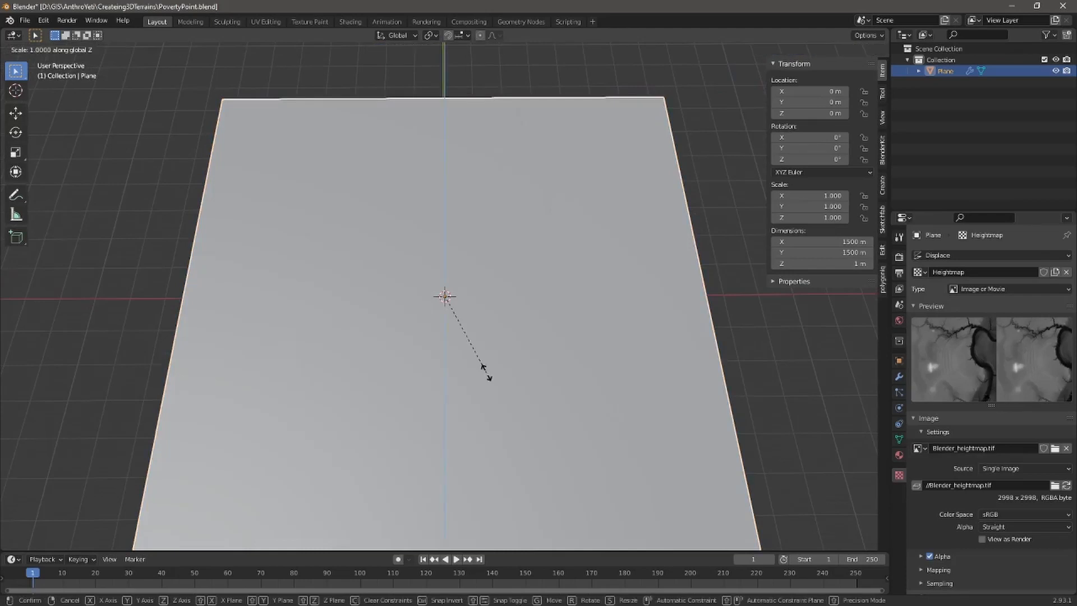
pyautogui.write('20')
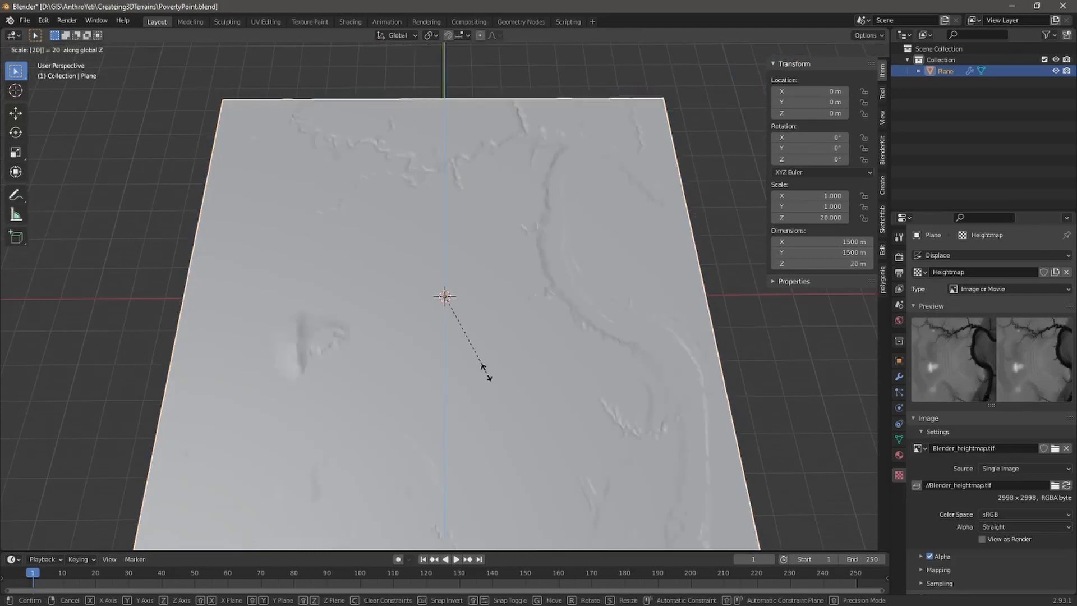
pyautogui.press('Return')
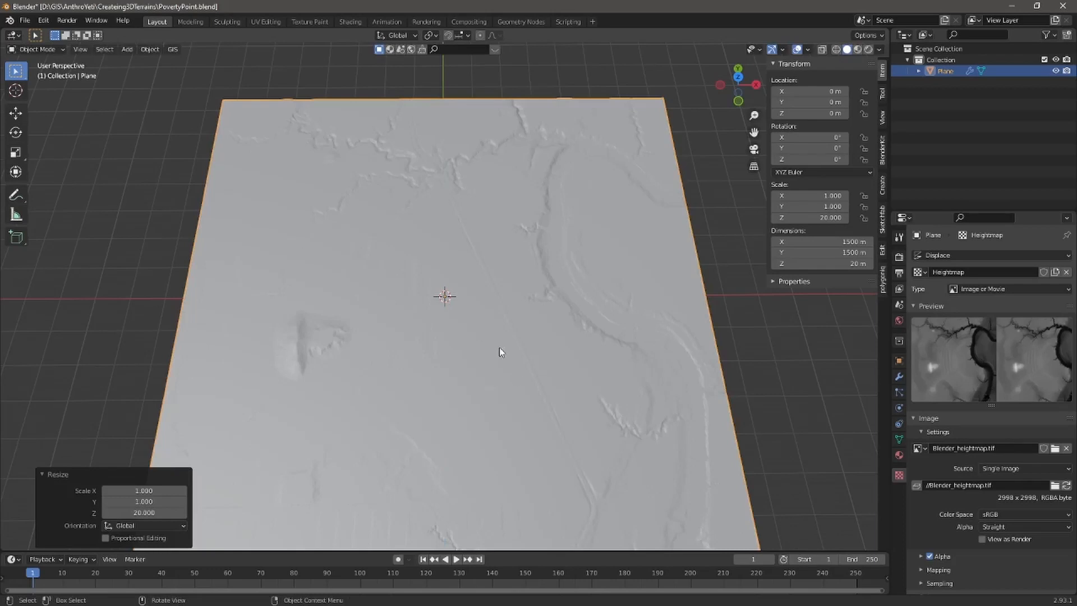
pyautogui.moveTo(500, 351); pyautogui.dragTo(488, 331, button='middle')
pyautogui.click(822, 267)
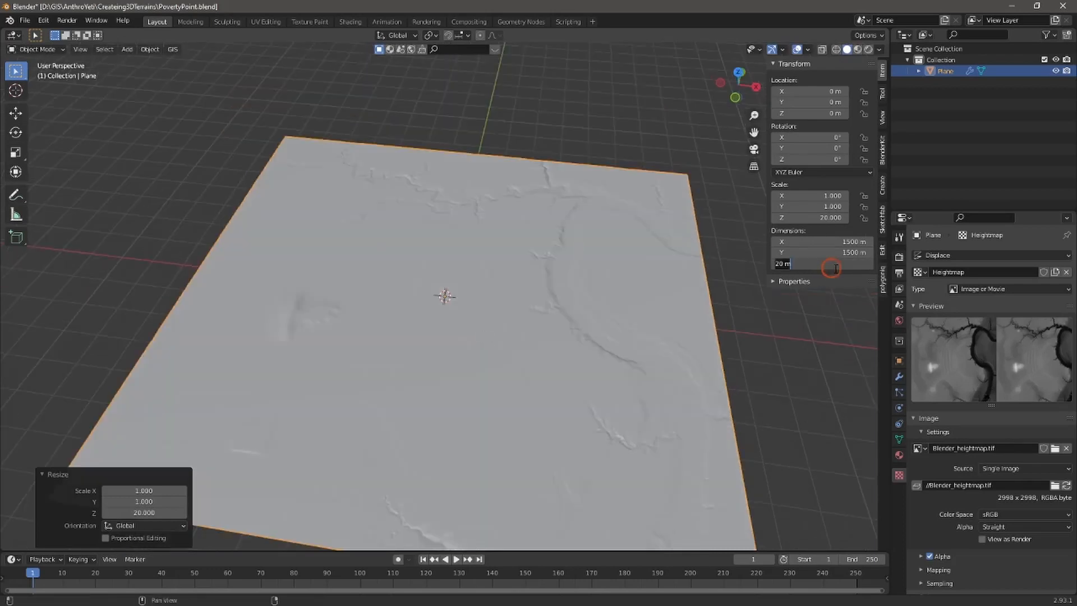
pyautogui.press('Return')
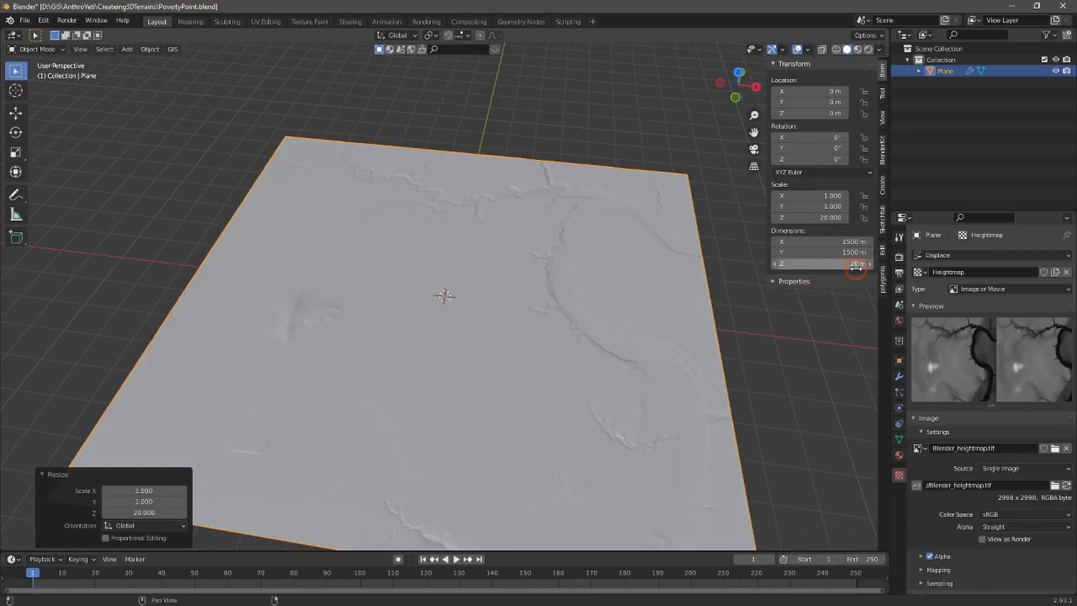
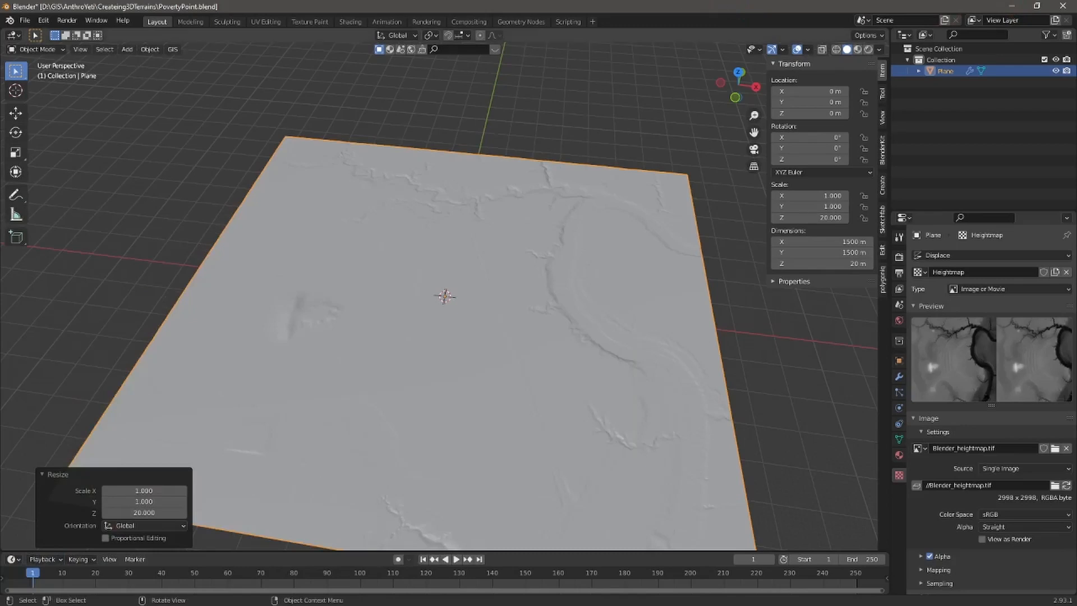
# Switch to QGIS and check the minimum and maximum elevation values of the Heightmap_clip layer.
pyautogui.hotkey('alt', 'Tab')
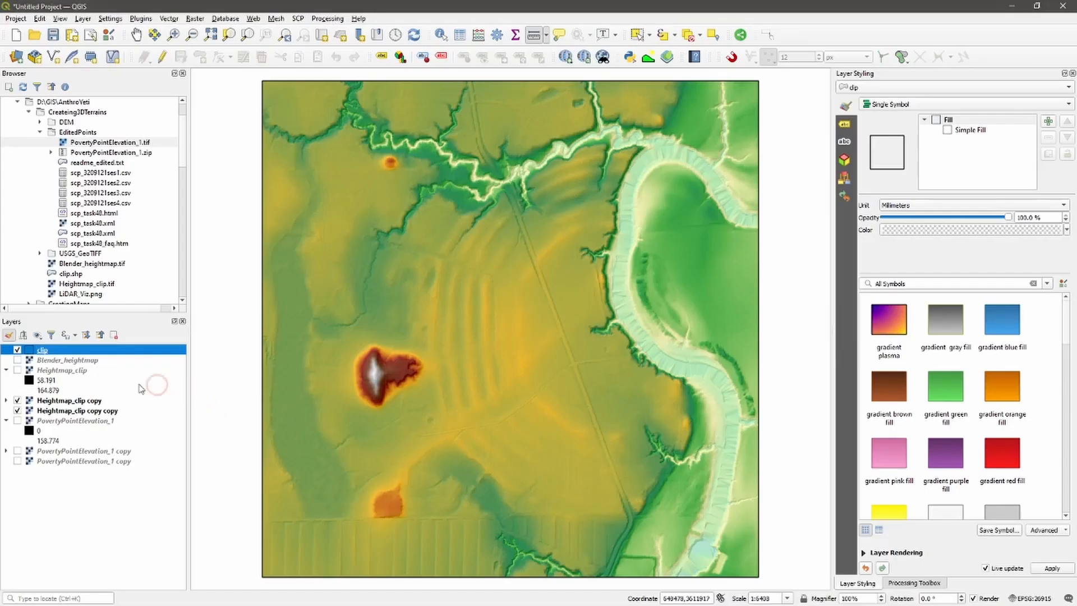
pyautogui.click(53, 361)
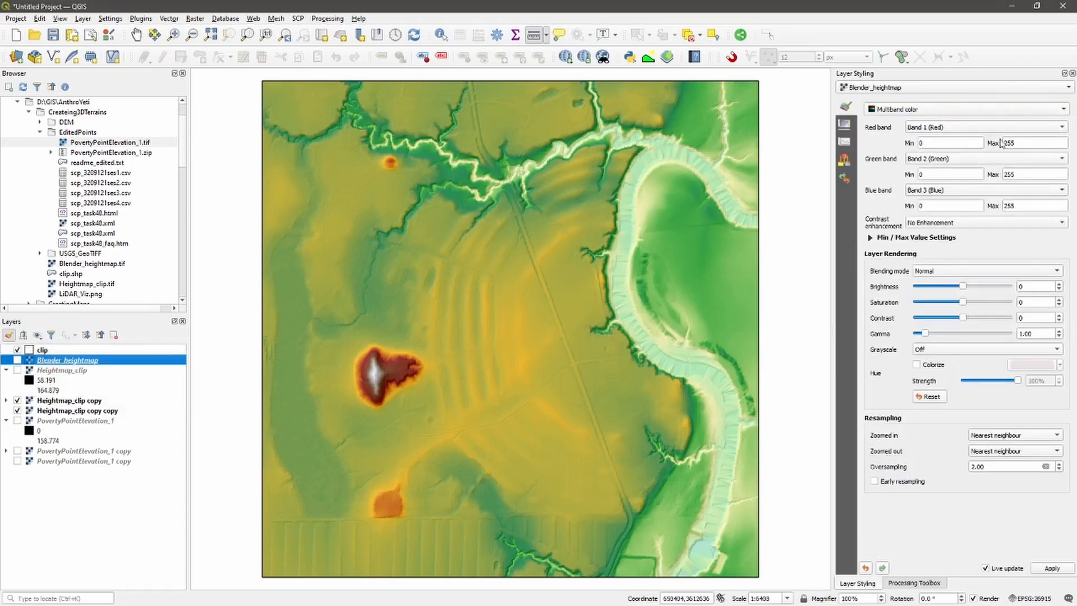
pyautogui.click(68, 371)
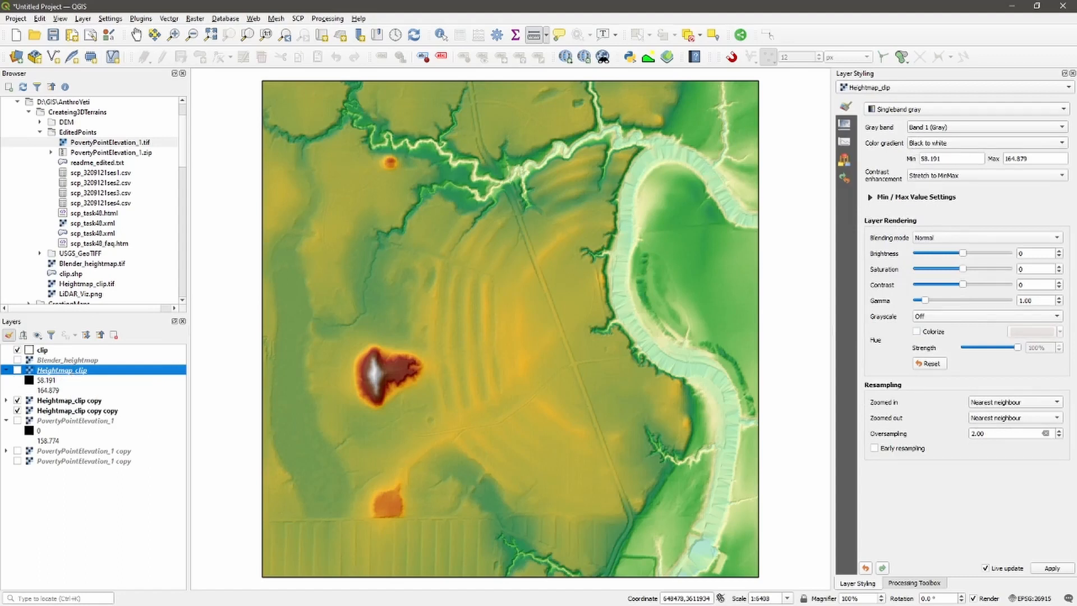
# Switch to Calculator and subtract the minimum elevation 58.191 from the maximum 164.879.
pyautogui.hotkey('alt', 'Tab')
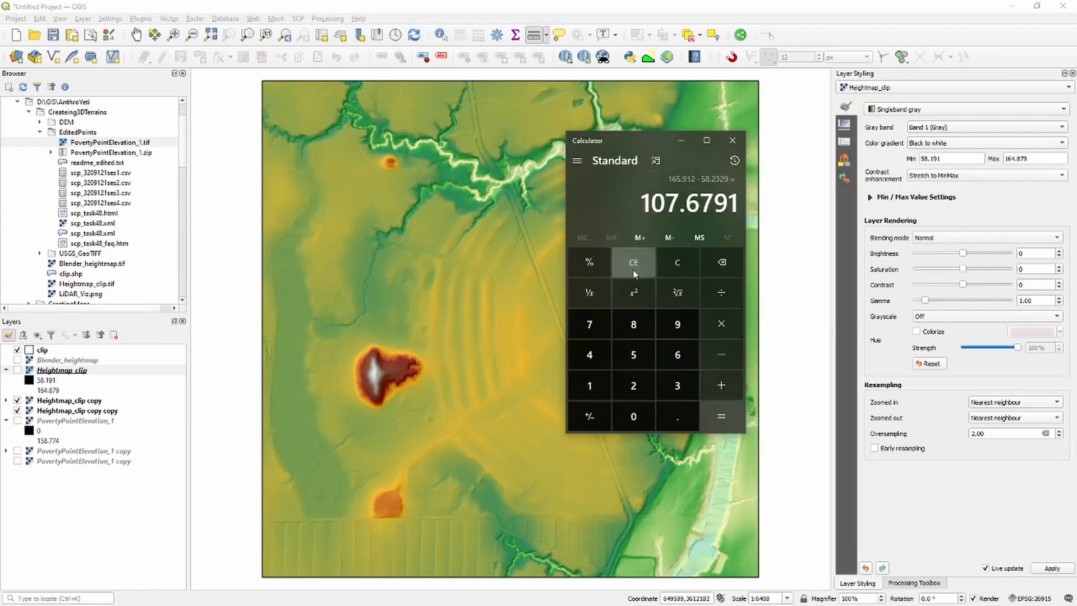
pyautogui.write('164.8')
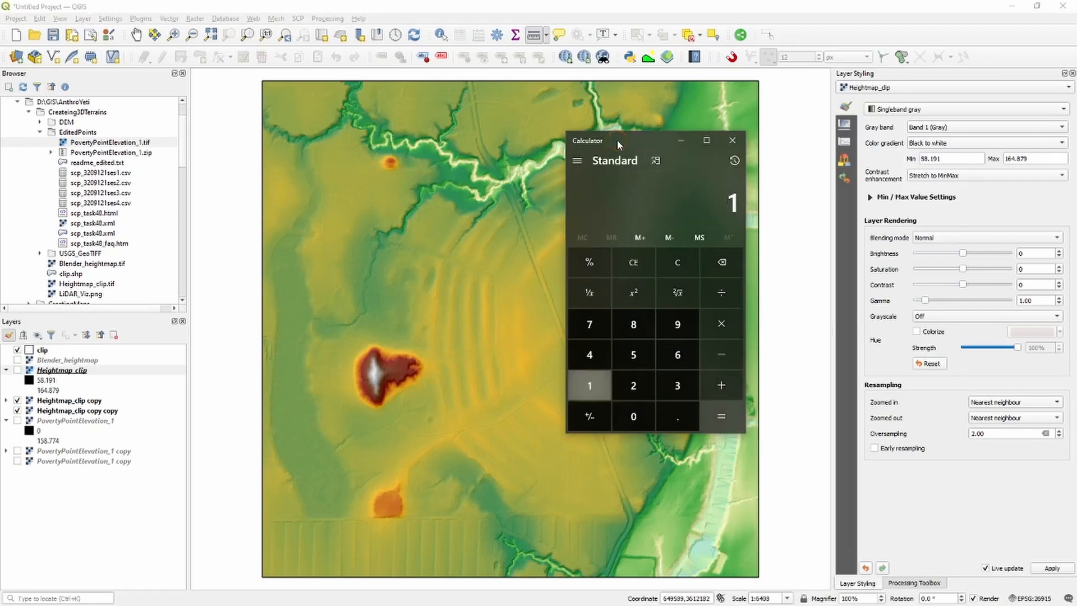
pyautogui.write('79')
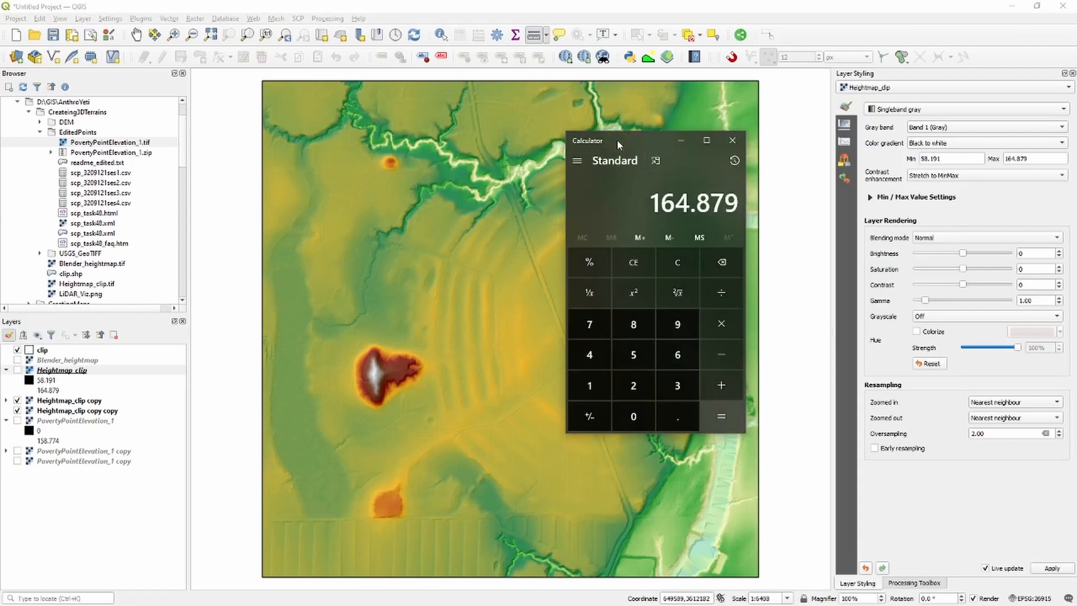
pyautogui.press('-')
pyautogui.write('58.191')
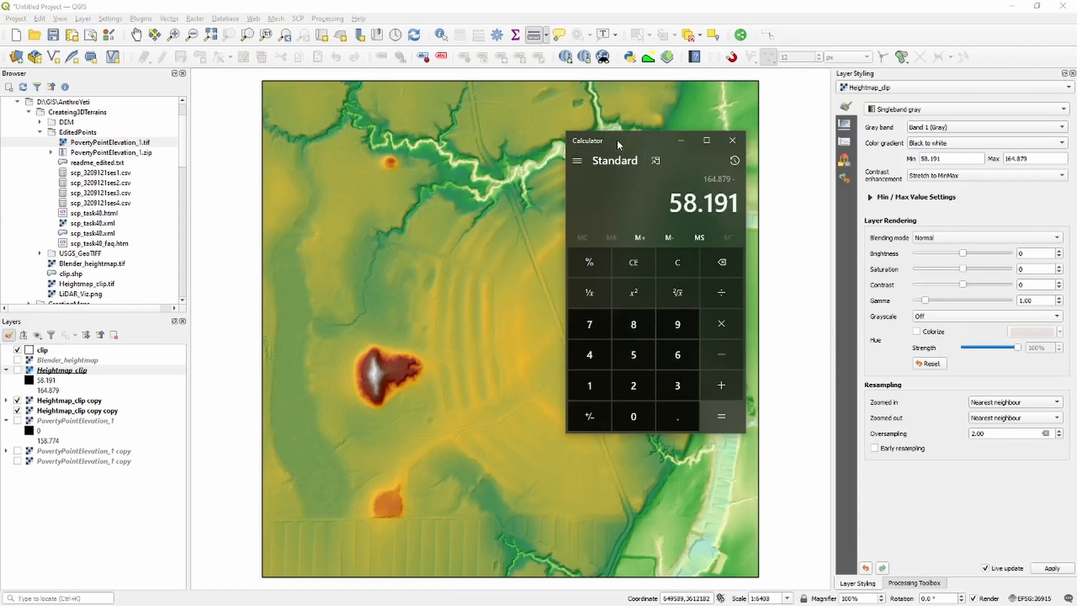
pyautogui.press('Return')
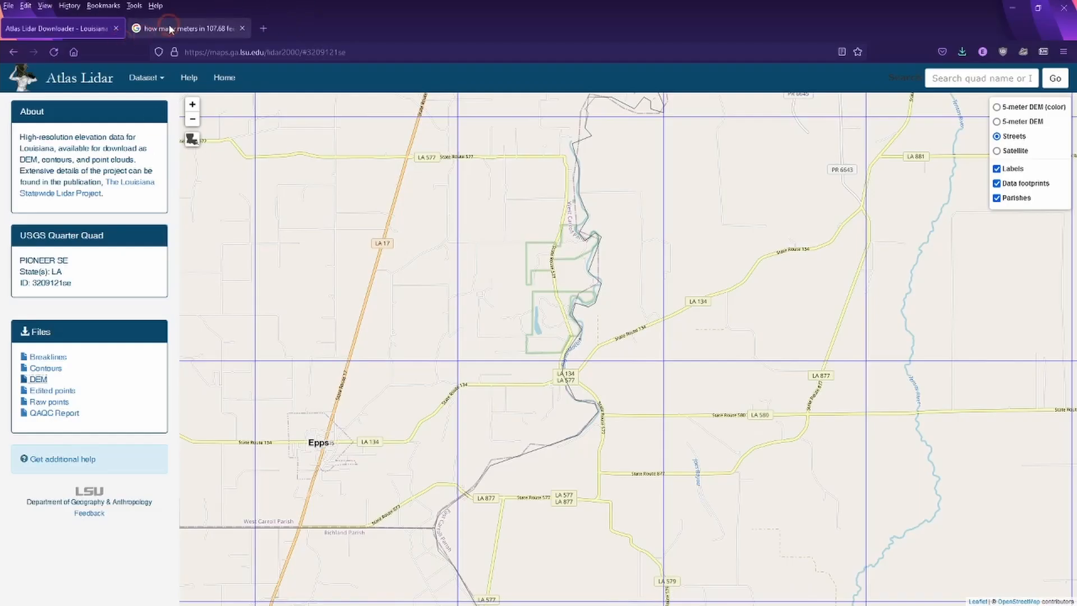
# Convert 107 feet to meters with the Google unit converter in the browser, and return to Blender.
pyautogui.click(168, 27)
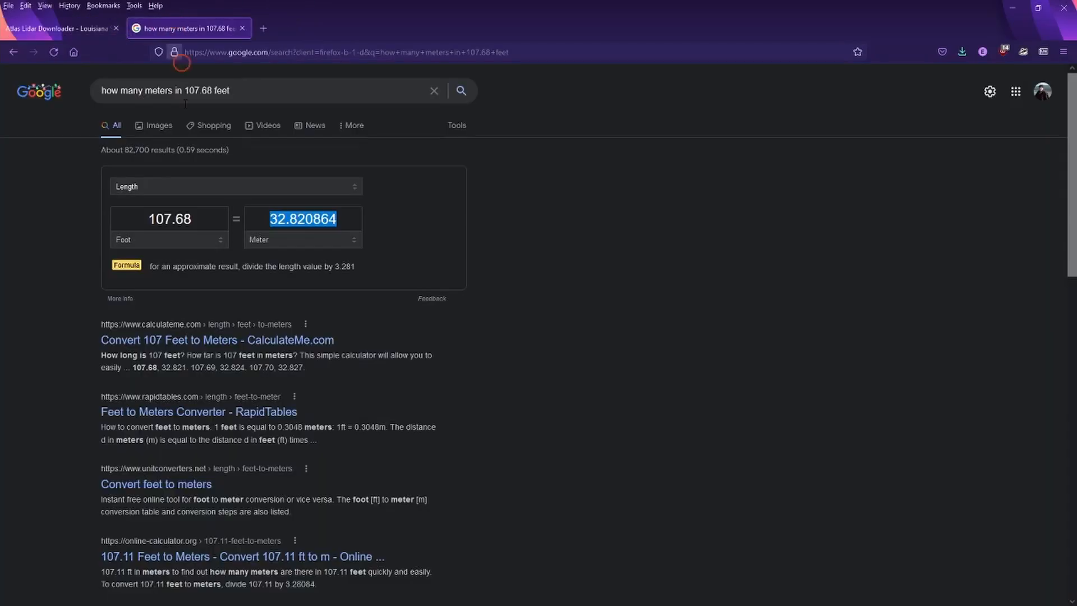
pyautogui.doubleClick(170, 220)
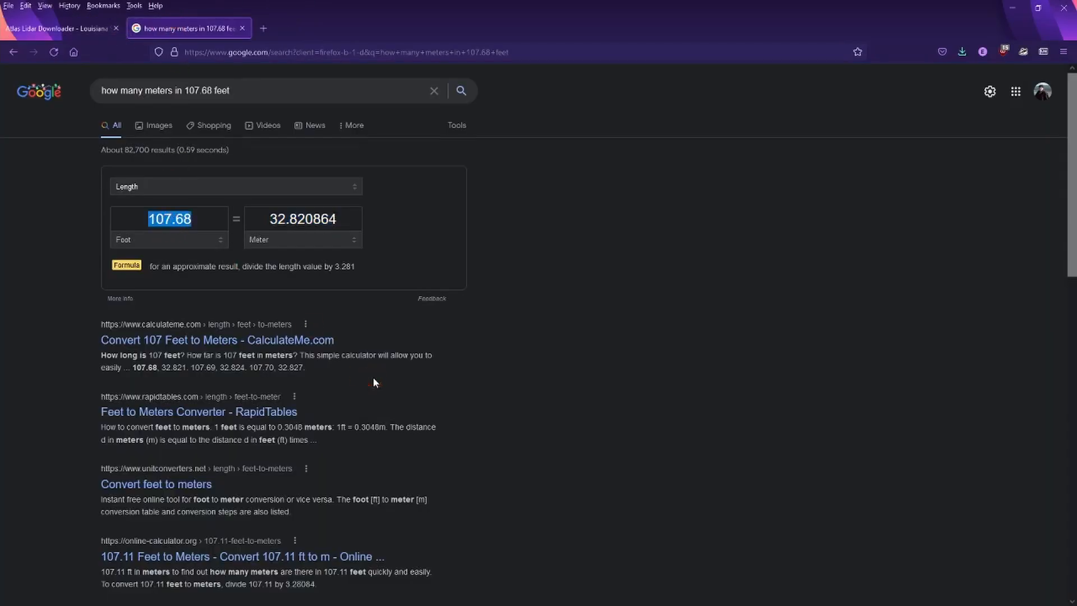
pyautogui.write('107')
pyautogui.hotkey('ctrl', 'a')
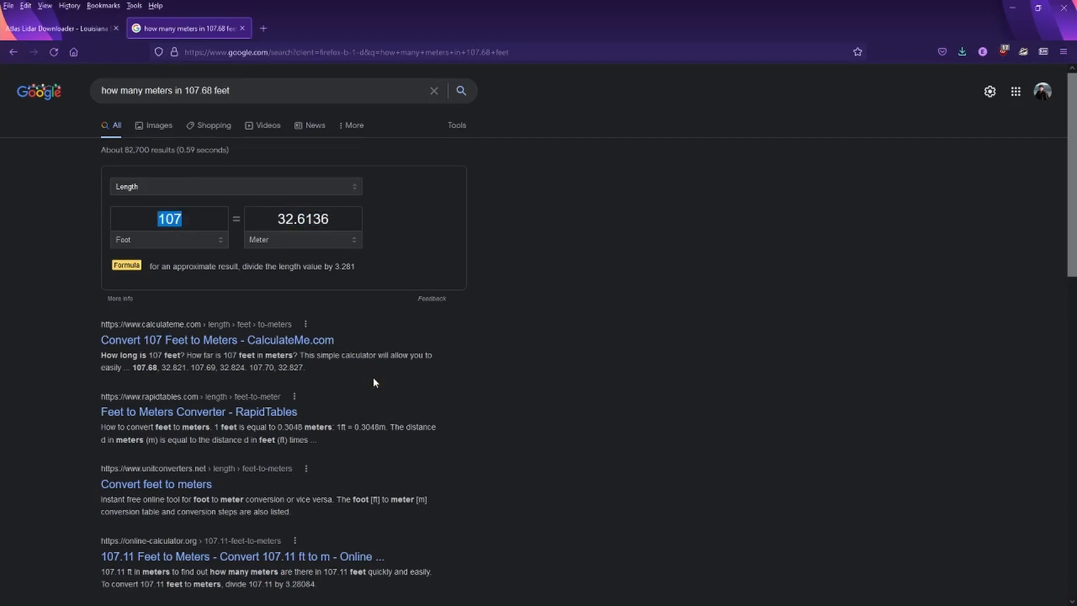
pyautogui.click(1014, 12)
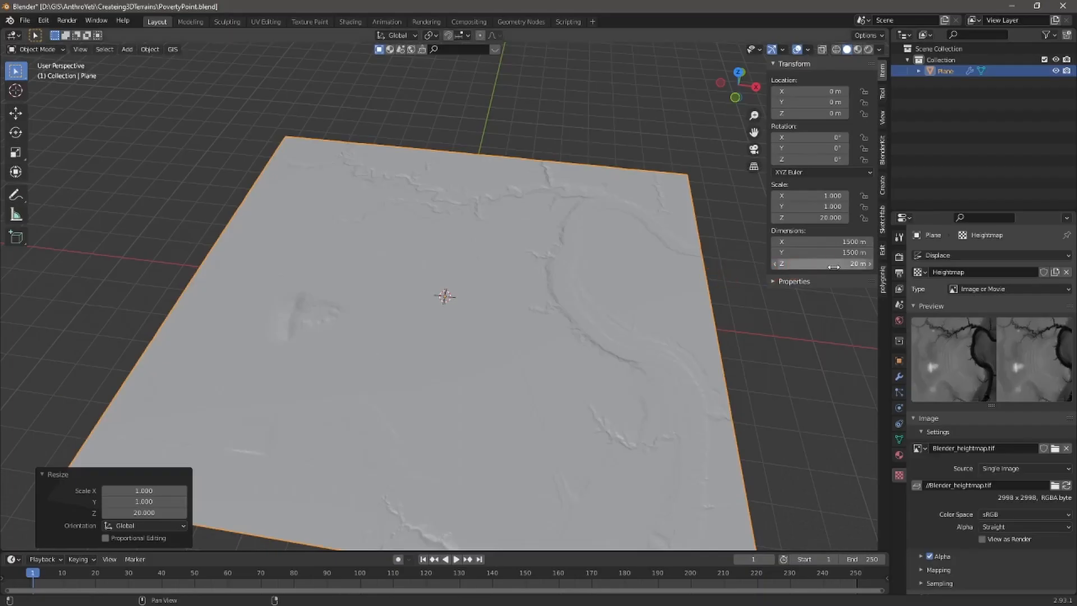
# Set the plane's Z dimension to 33 m.
pyautogui.click(834, 266)
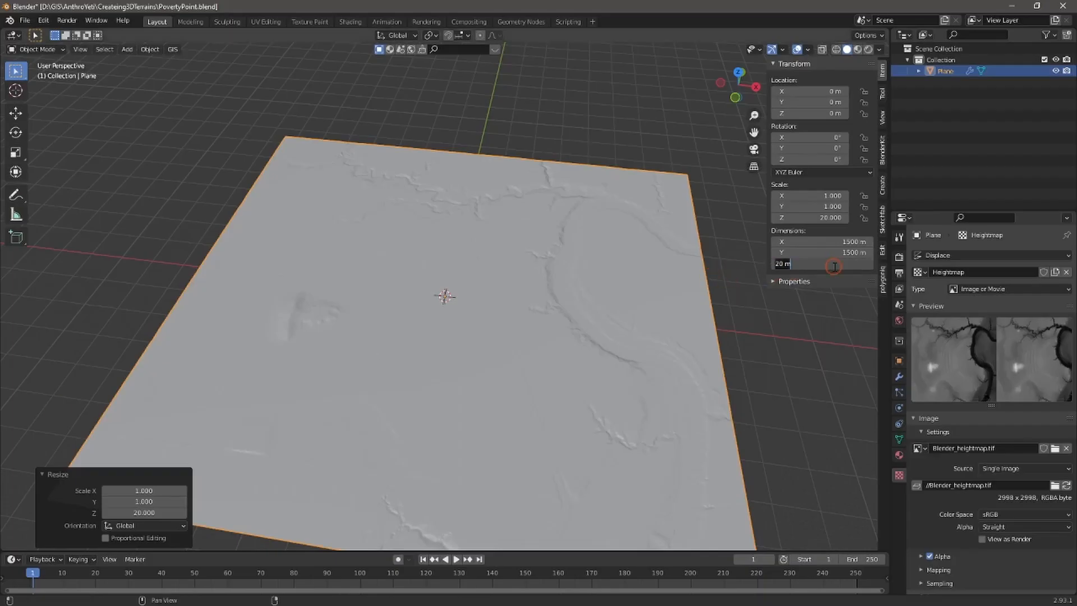
pyautogui.write('33')
pyautogui.press('Return')
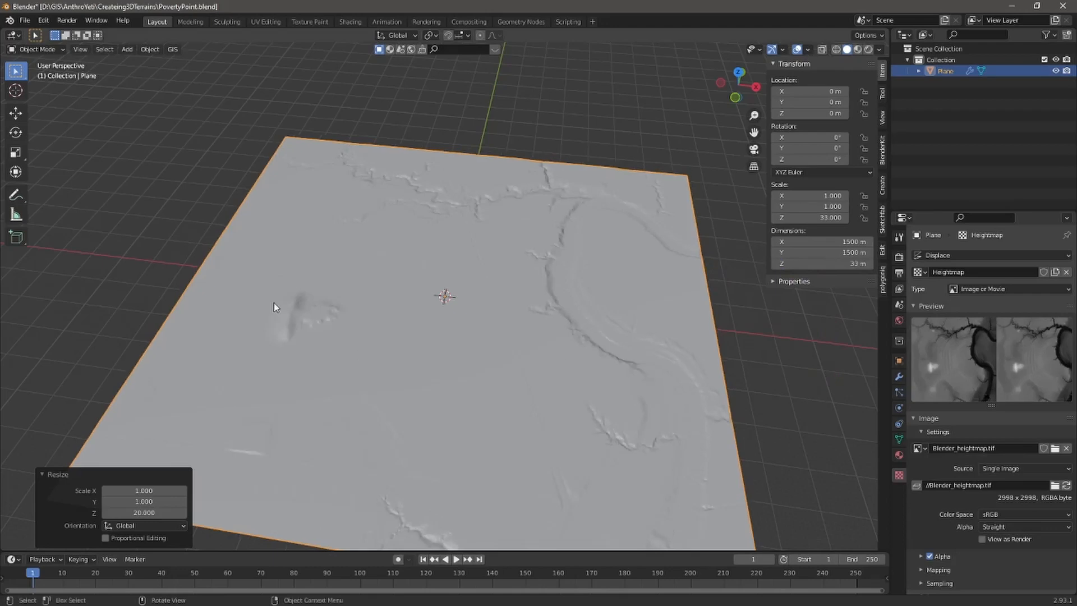
# Apply smooth shading to the displaced terrain plane.
pyautogui.moveTo(274, 302); pyautogui.dragTo(353, 335, button='middle')
pyautogui.scroll(3, 398, 334)
pyautogui.rightClick(352, 308)
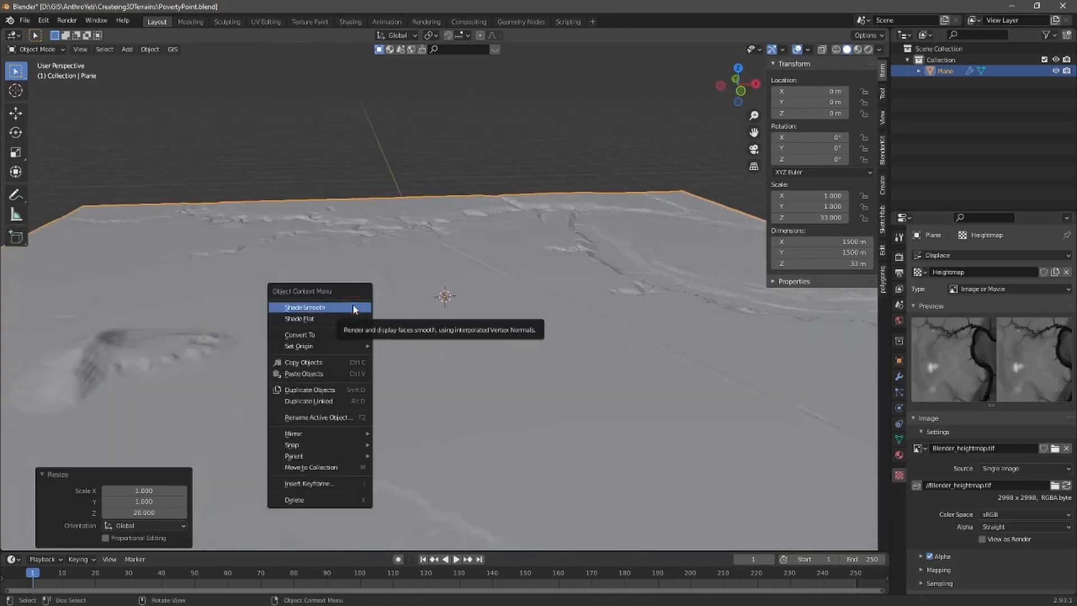
pyautogui.click(354, 308)
pyautogui.scroll(-4, 357, 304)
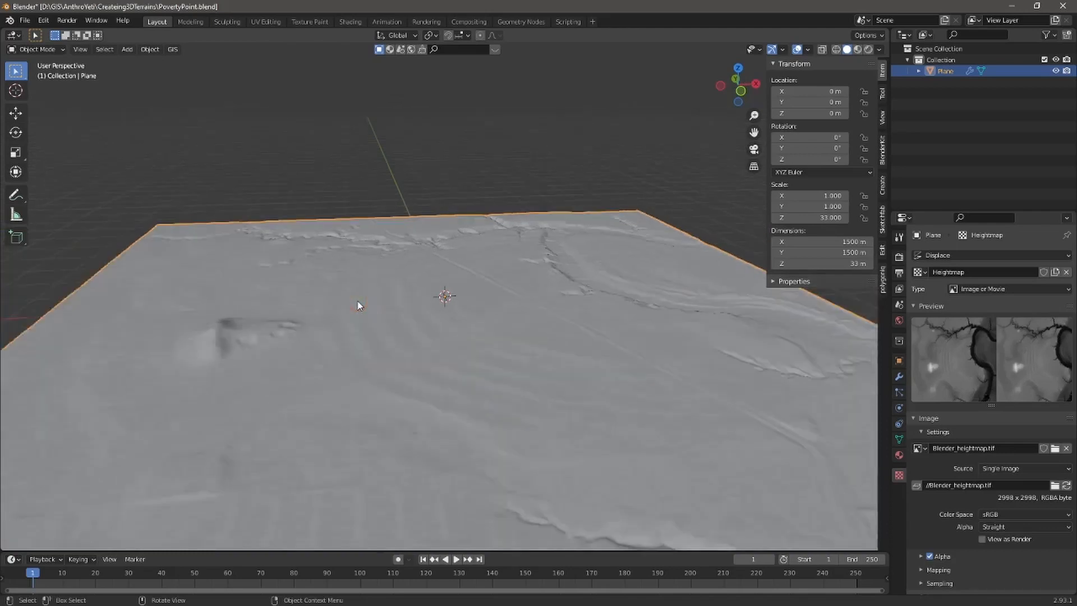
pyautogui.moveTo(379, 323); pyautogui.dragTo(367, 338, button='middle')
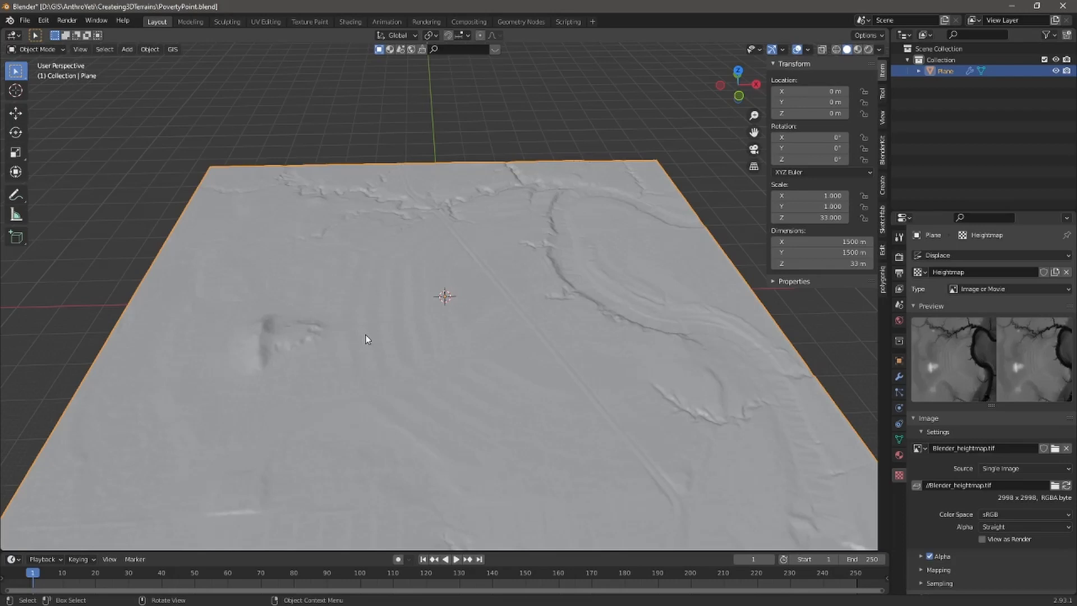
# Try exaggerating the terrain by scaling the plane 1.5 times along the Z axis, and undo the scaling.
pyautogui.press('s')
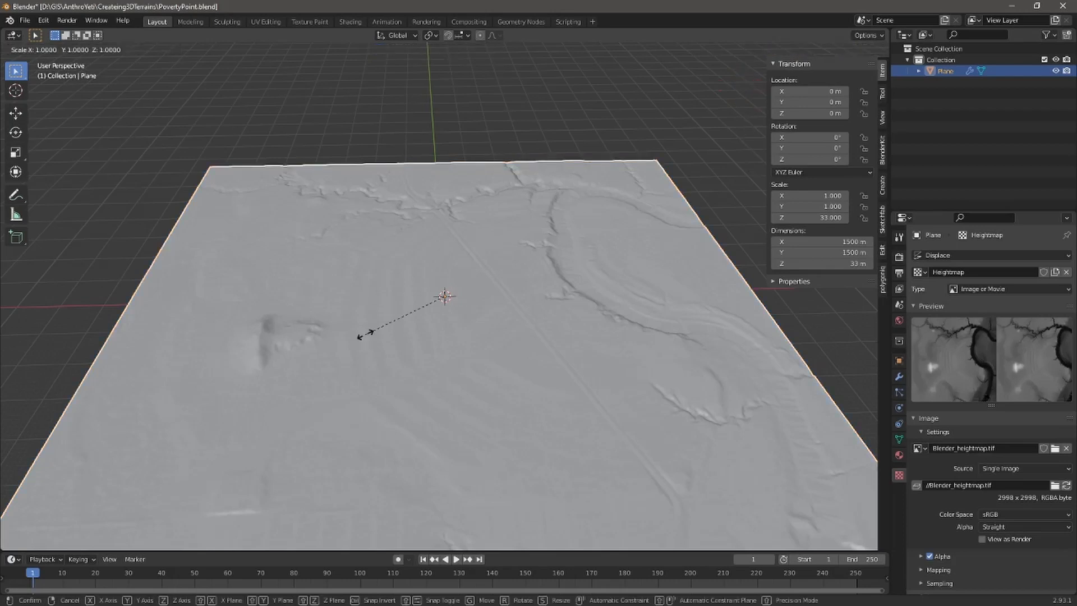
pyautogui.write('z1.5')
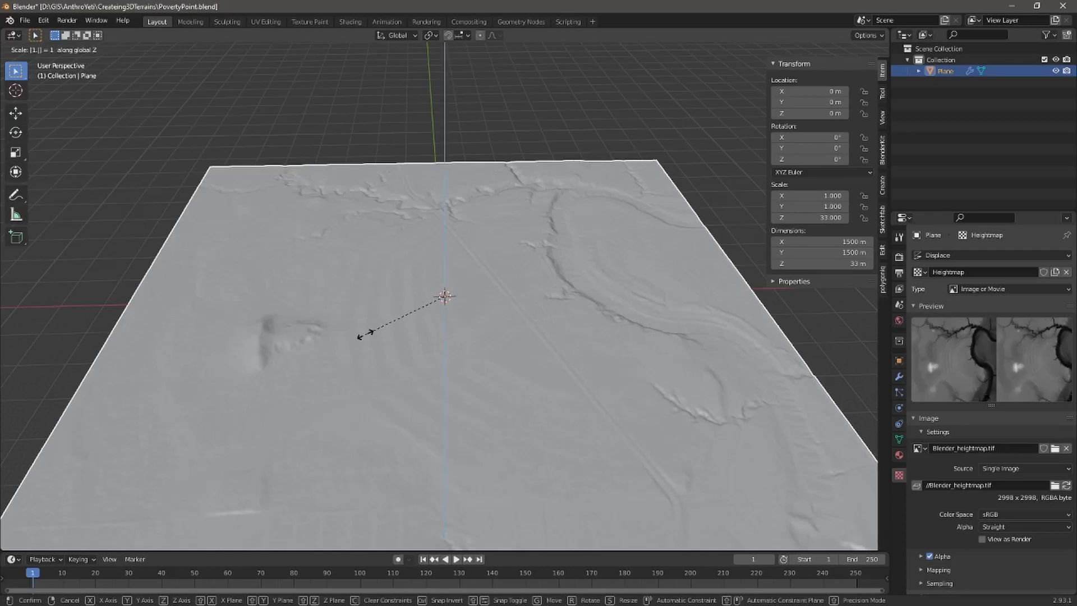
pyautogui.press('Return')
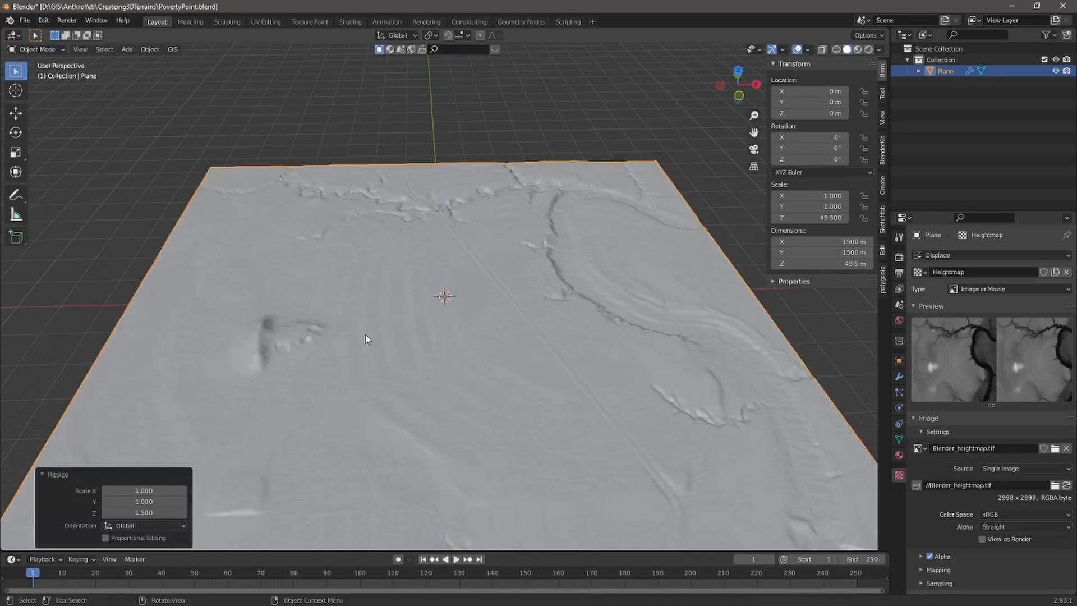
pyautogui.moveTo(442, 359); pyautogui.dragTo(431, 352, button='middle')
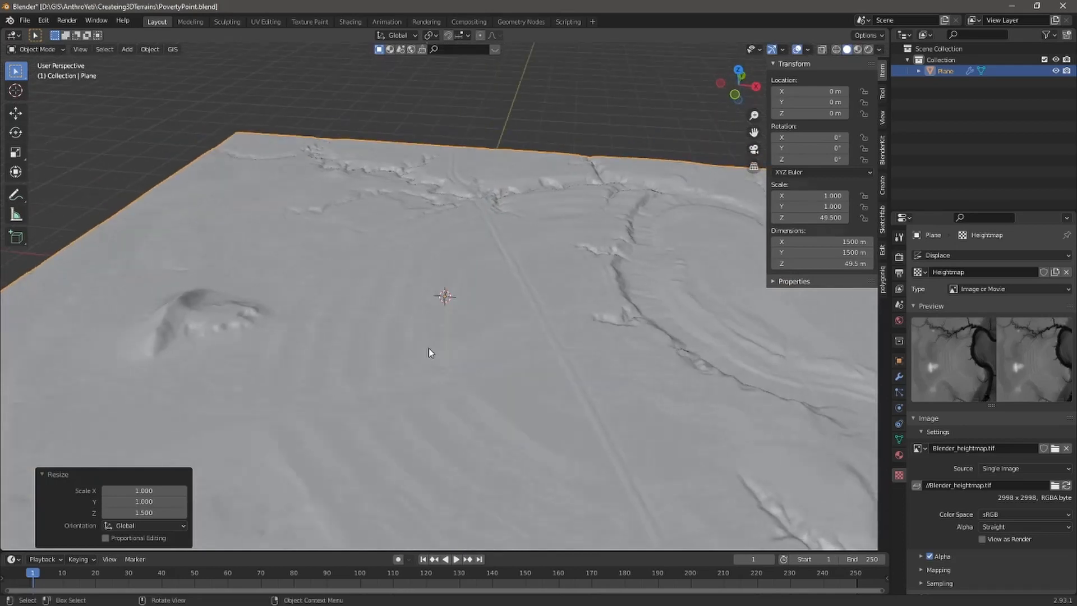
pyautogui.hotkey('ctrl', 'z')
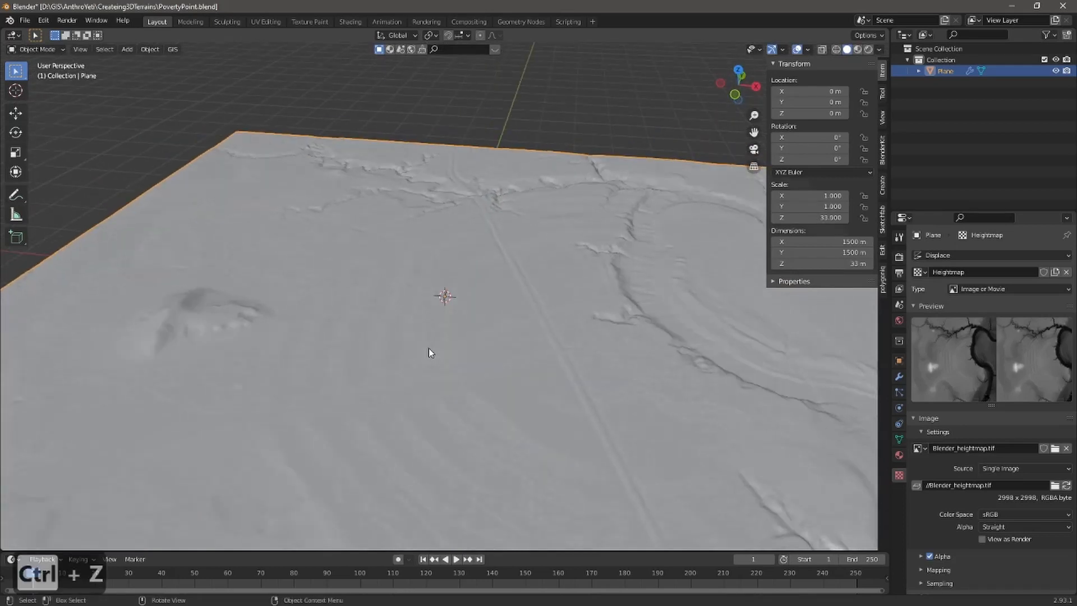
# Try exaggerating the terrain by scaling the plane 3 times along the Z axis, and undo the scaling.
pyautogui.press('s')
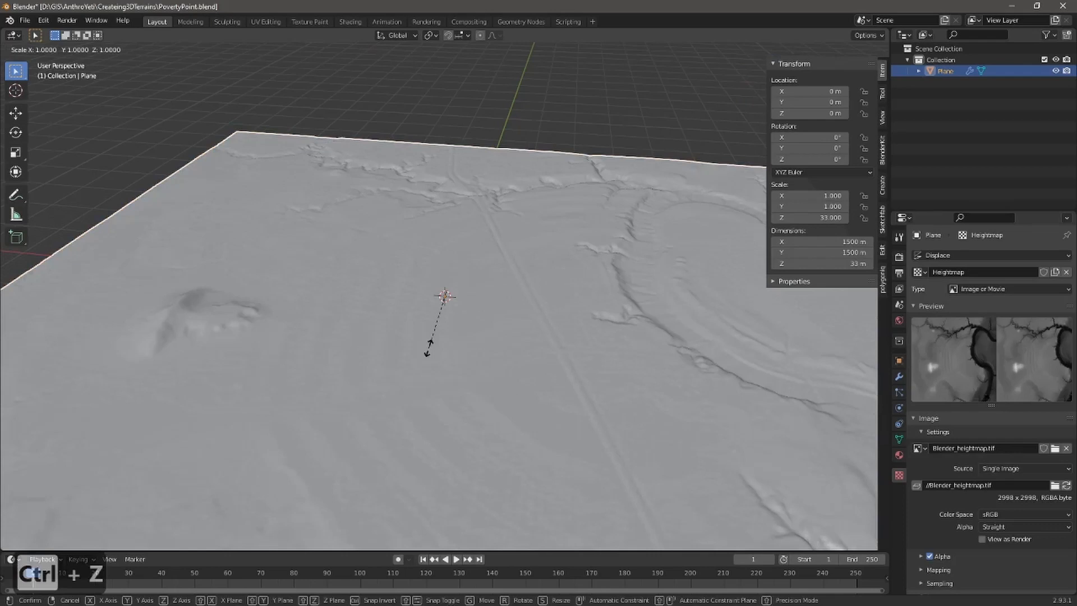
pyautogui.press('z')
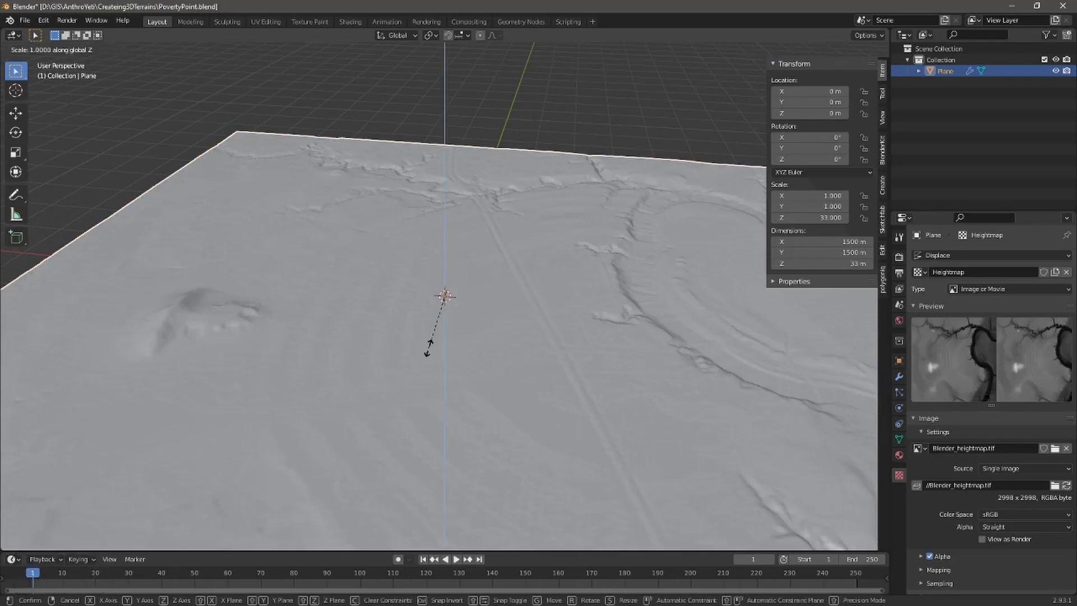
pyautogui.press('3')
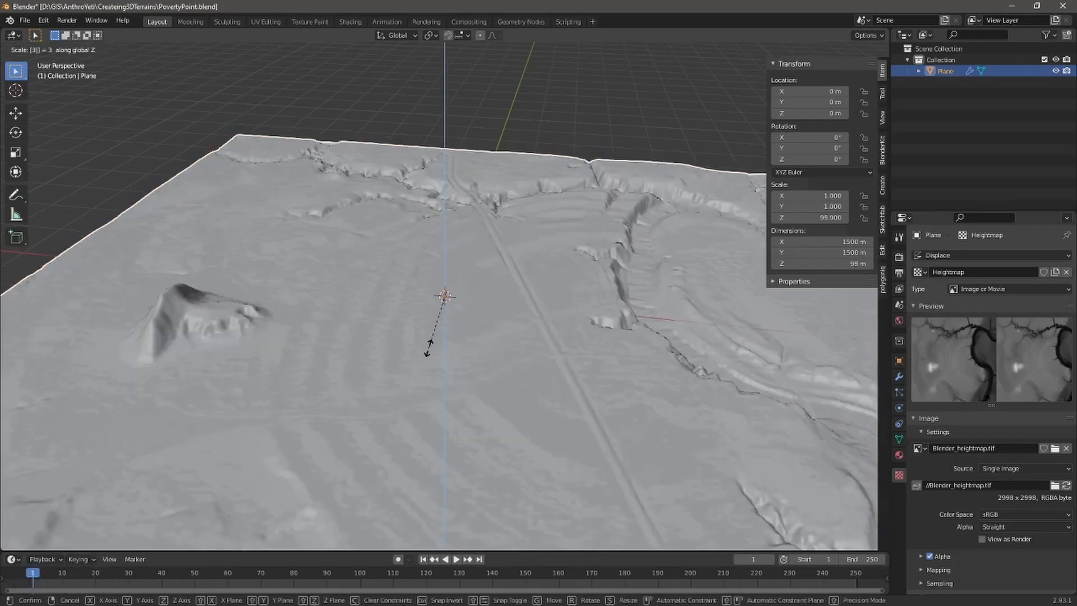
pyautogui.press('Return')
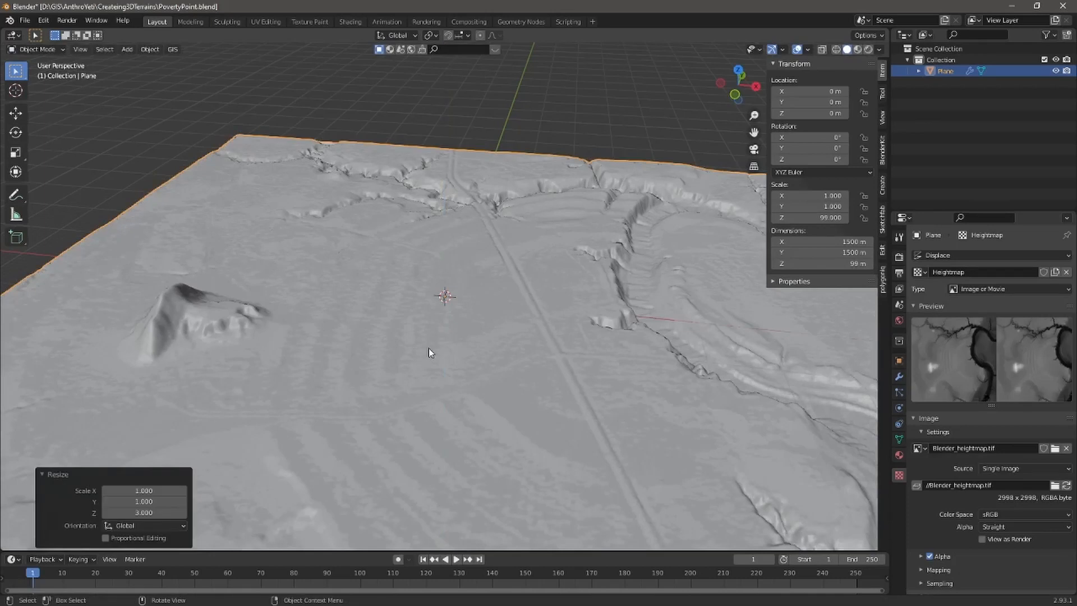
pyautogui.hotkey('ctrl', 'z')
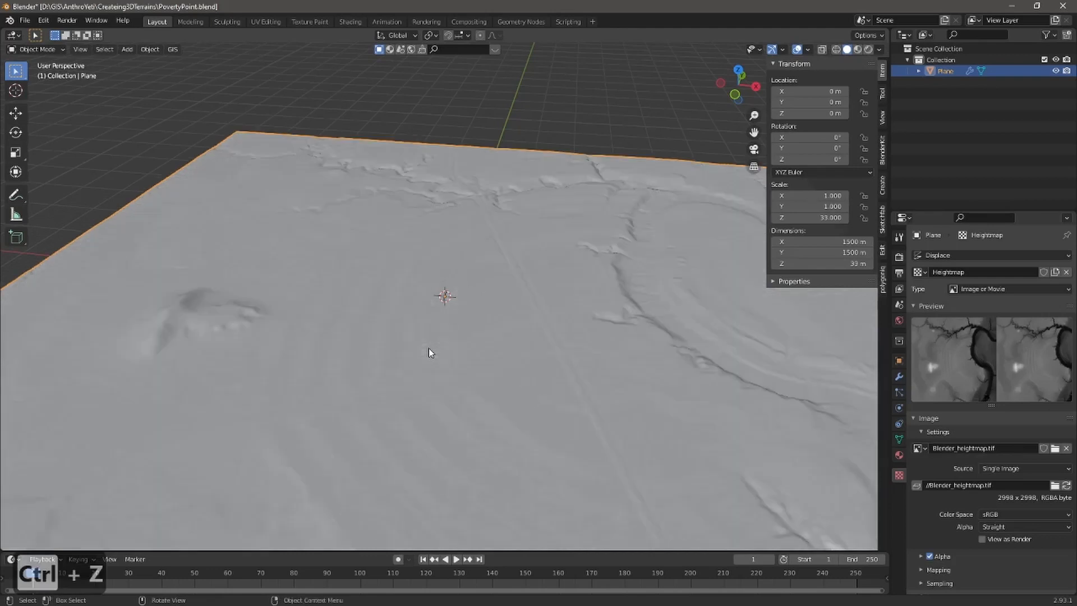
# Scale the terrain plane 1.5 times along the Z axis to exaggerate its relief.
pyautogui.press('s')
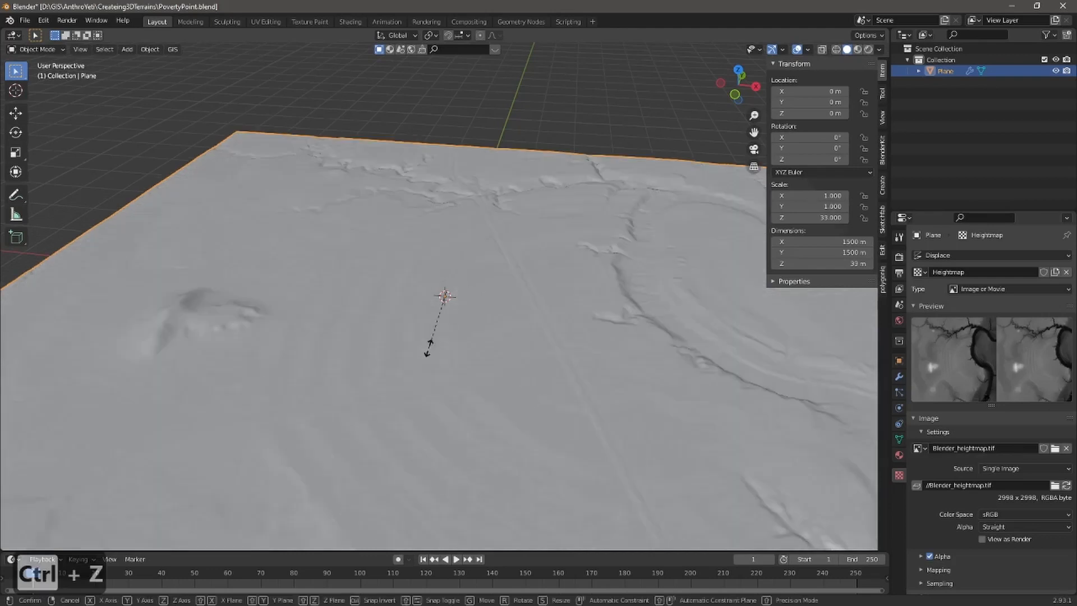
pyautogui.write('z1.5')
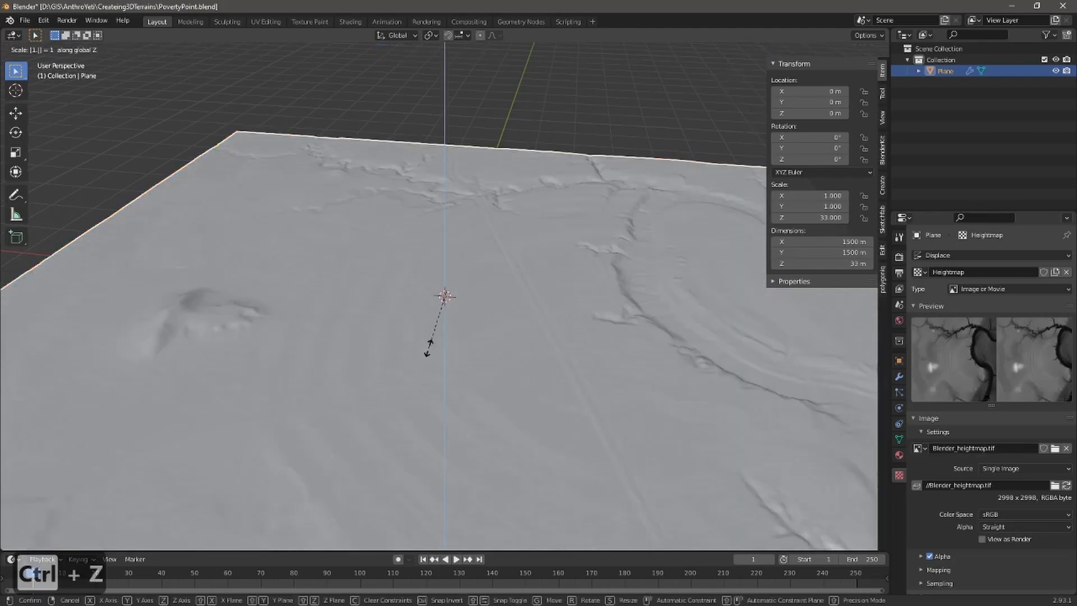
pyautogui.press('Return')
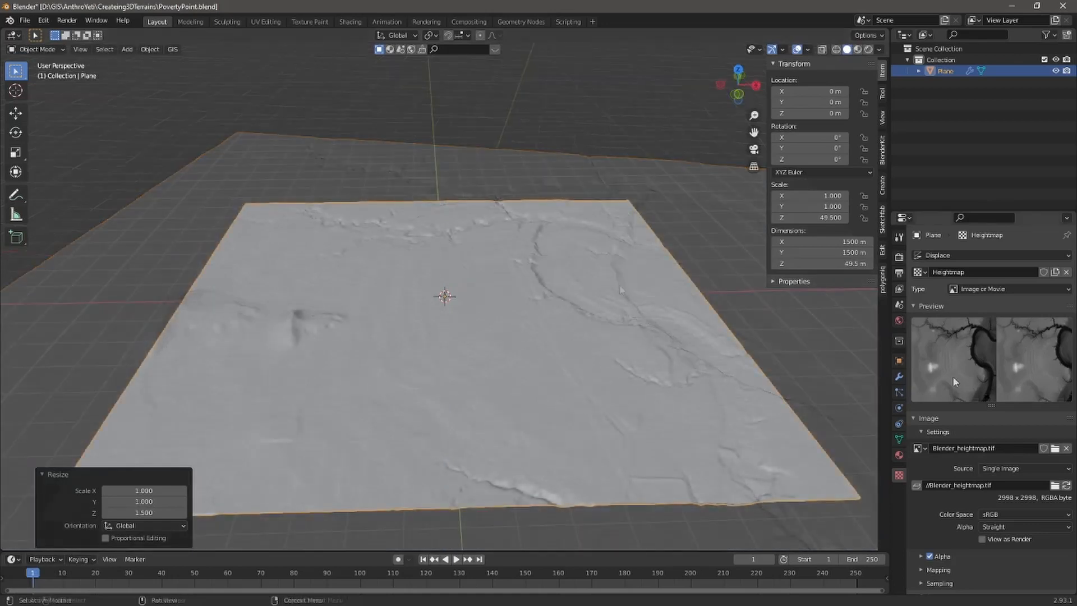
# Apply the plane's Displace modifier and check the resulting mesh in Edit Mode before returning to Object Mode.
pyautogui.click(899, 376)
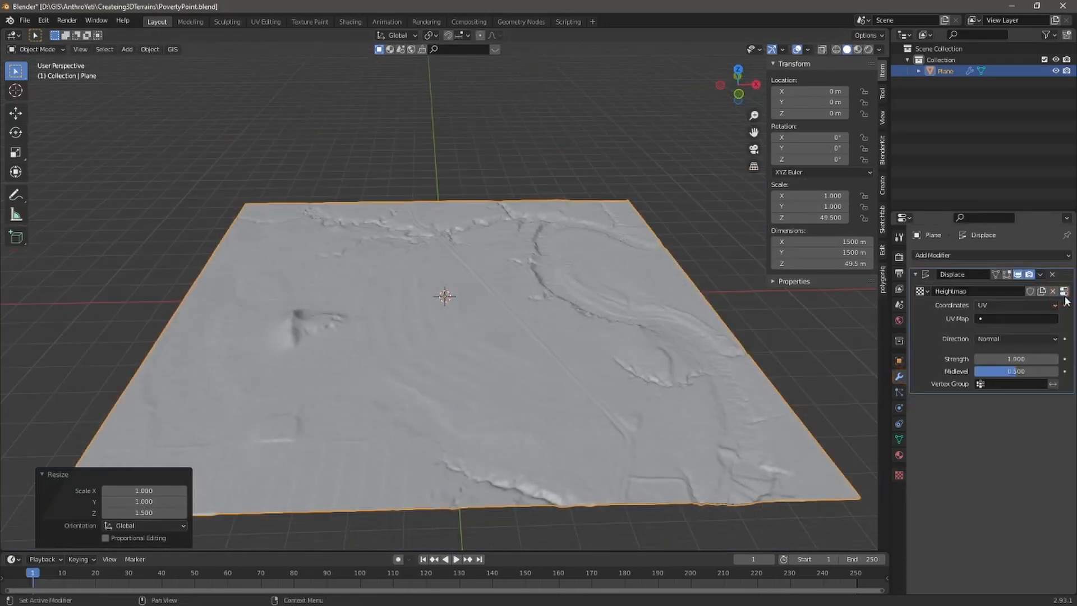
pyautogui.click(1040, 274)
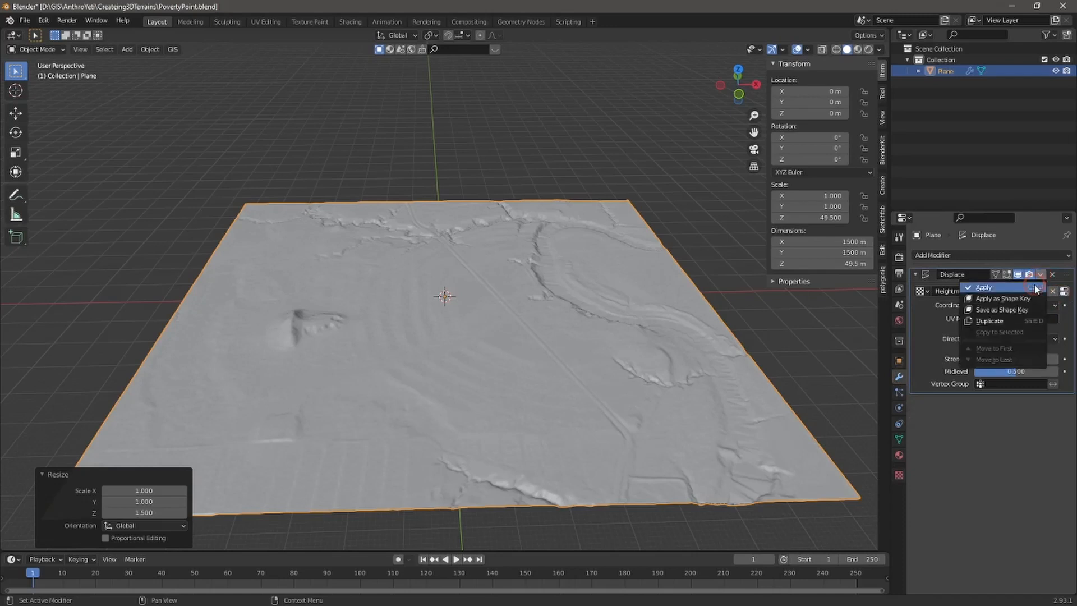
pyautogui.click(1035, 288)
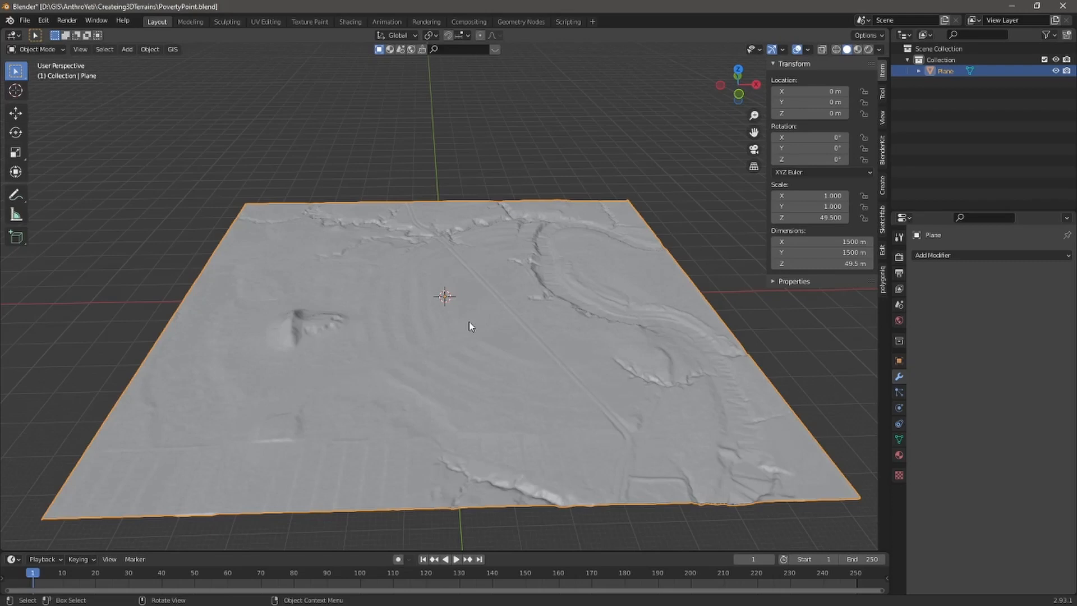
pyautogui.press('Tab')
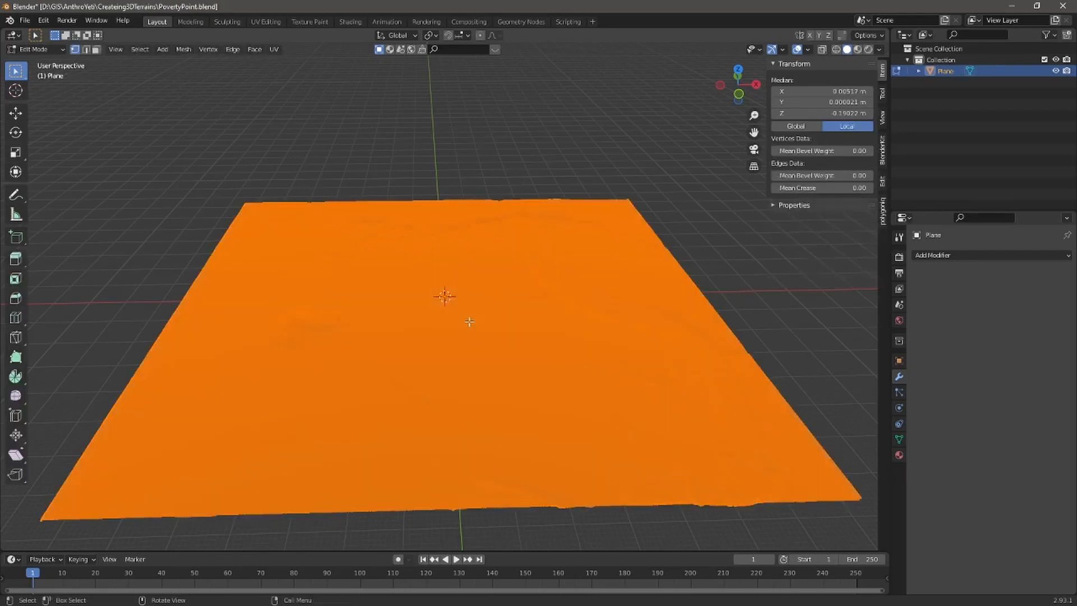
pyautogui.press('Tab')
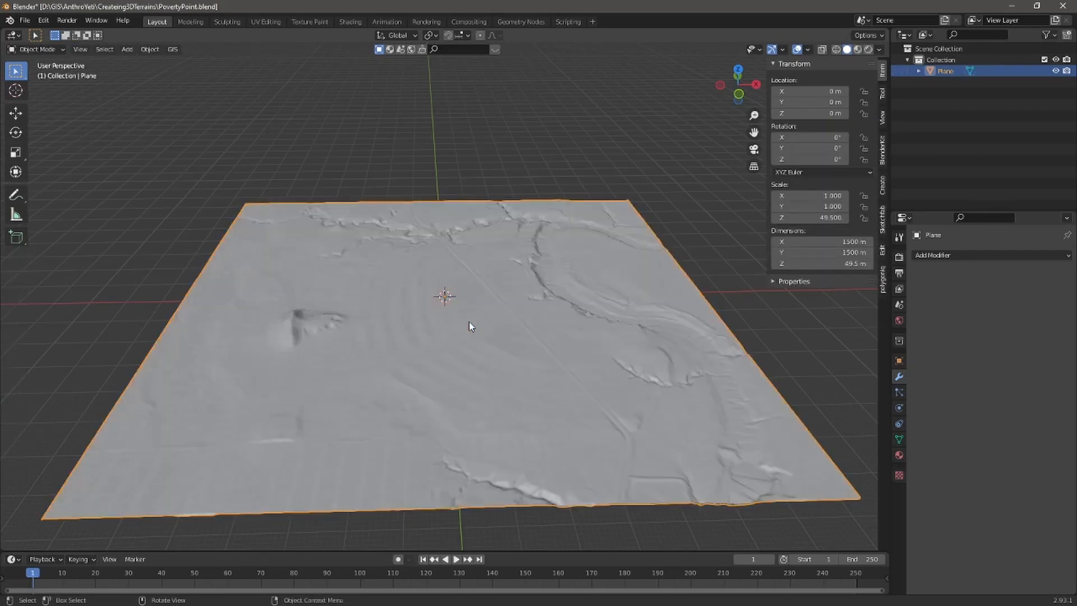
# Apply the exaggerated terrain plane's scale transform.
pyautogui.rightClick(469, 321)
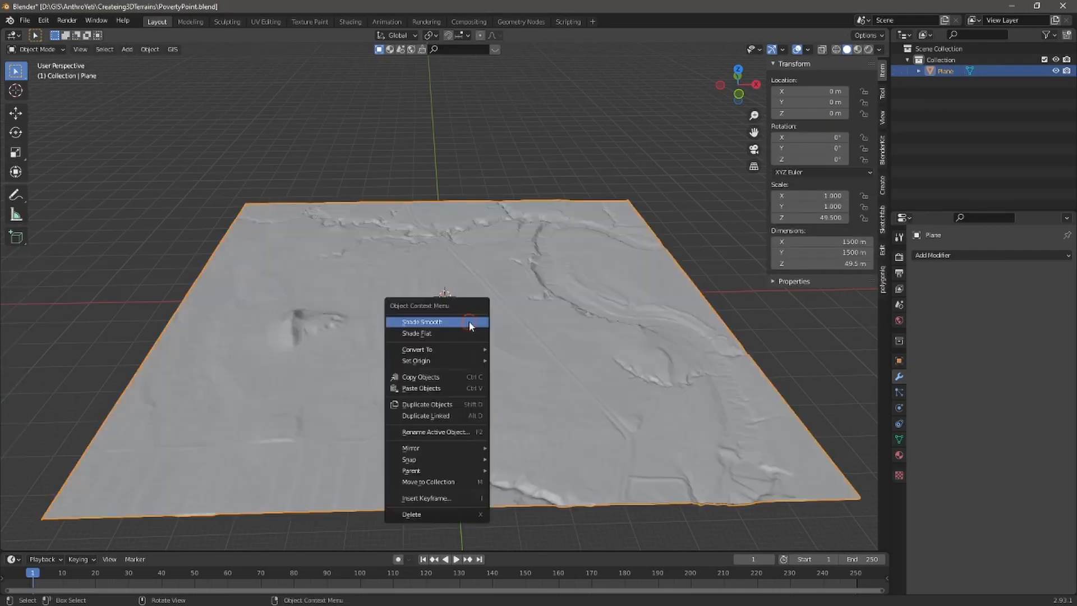
pyautogui.moveTo(489, 303); pyautogui.dragTo(482, 298, button='middle')
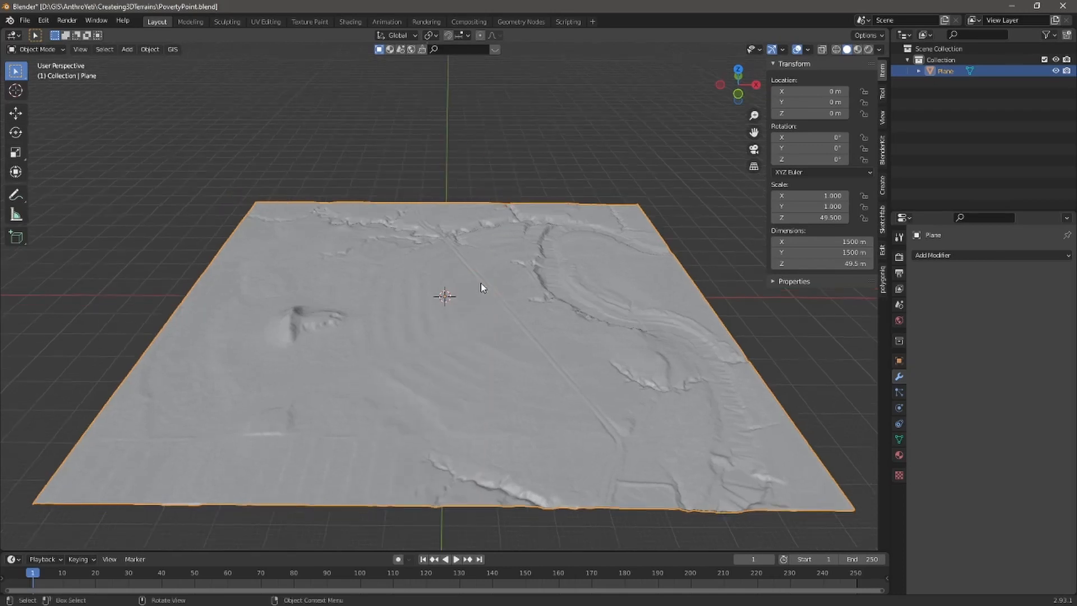
pyautogui.hotkey('ctrl', 'a')
pyautogui.click(481, 284)
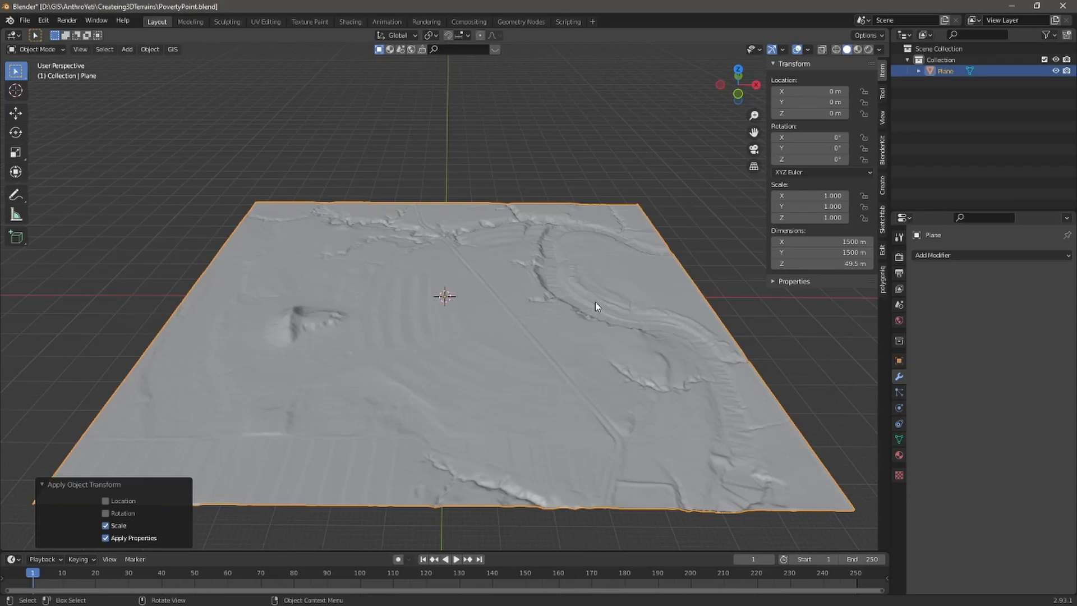
# Shrink the terrain plane uniformly by scaling it by 0.5 twice.
pyautogui.write('s')
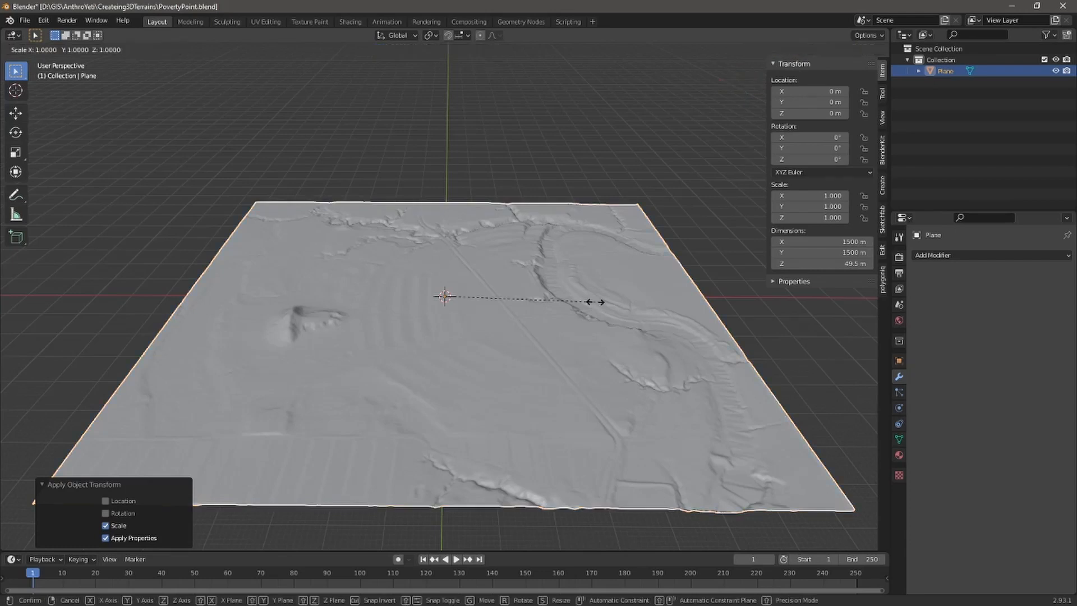
pyautogui.write('0.5')
pyautogui.press('Return')
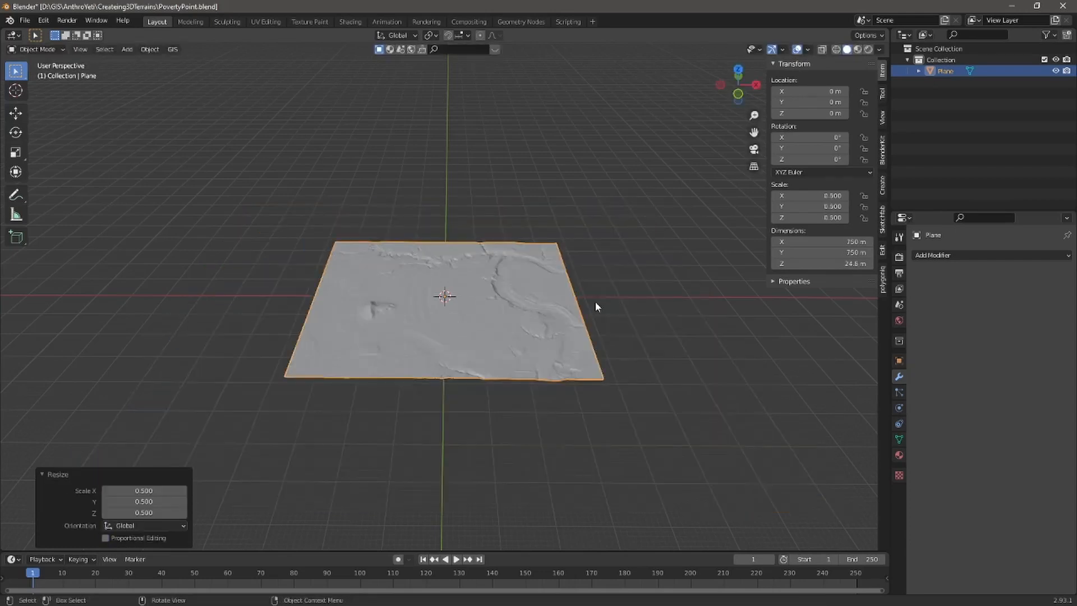
pyautogui.write('s')
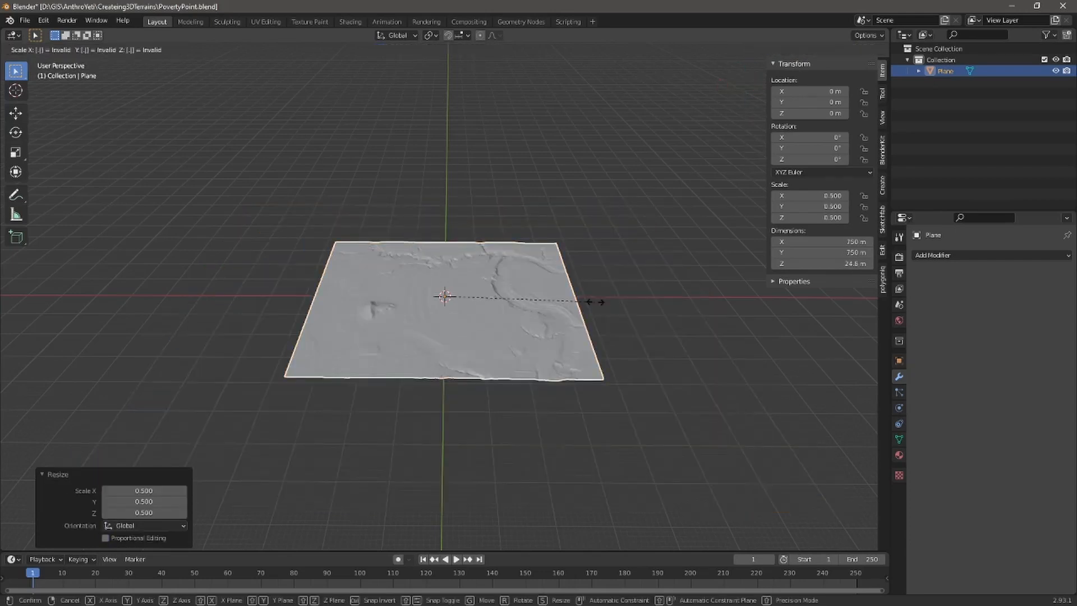
pyautogui.write('0.5')
pyautogui.press('Return')
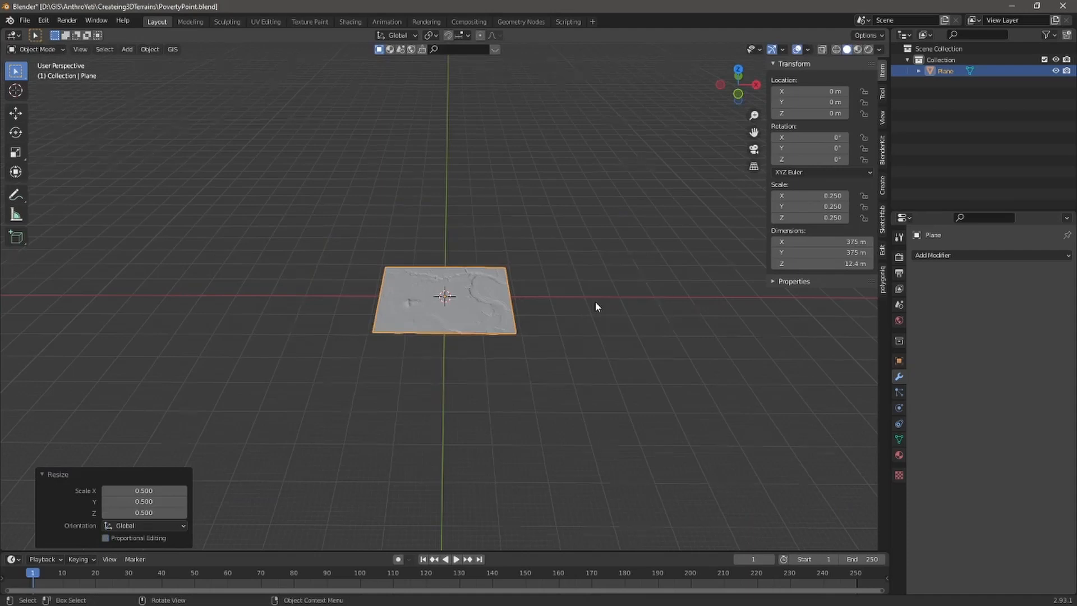
# Apply the scale transform of the shrunken terrain plane.
pyautogui.scroll(5, 595, 301)
pyautogui.scroll(2, 459, 340)
pyautogui.moveTo(462, 348); pyautogui.dragTo(457, 316, button='middle')
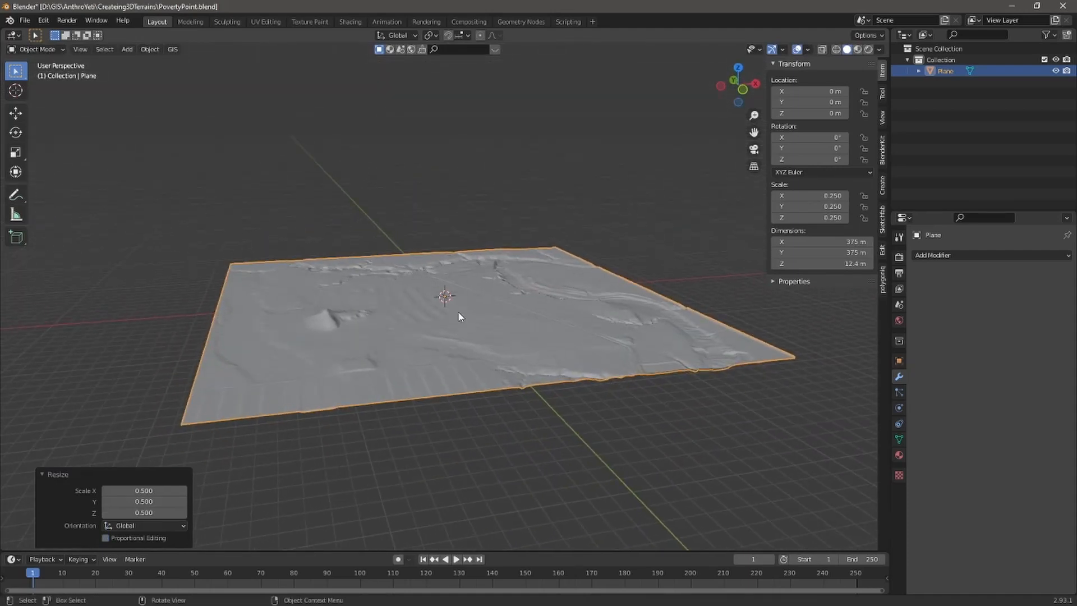
pyautogui.scroll(4, 458, 317)
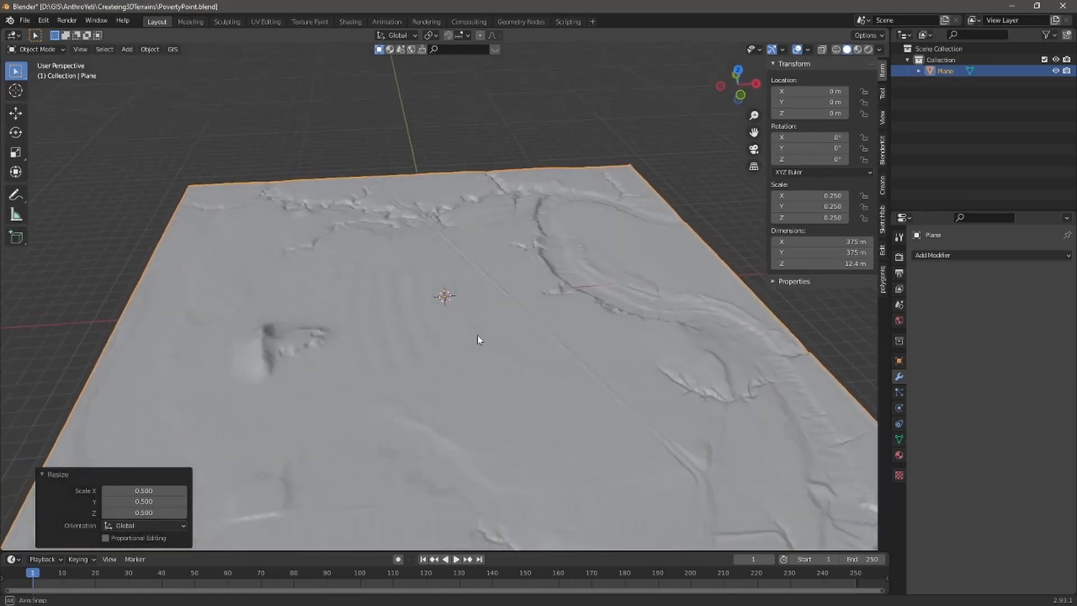
pyautogui.hotkey('ctrl', 'a')
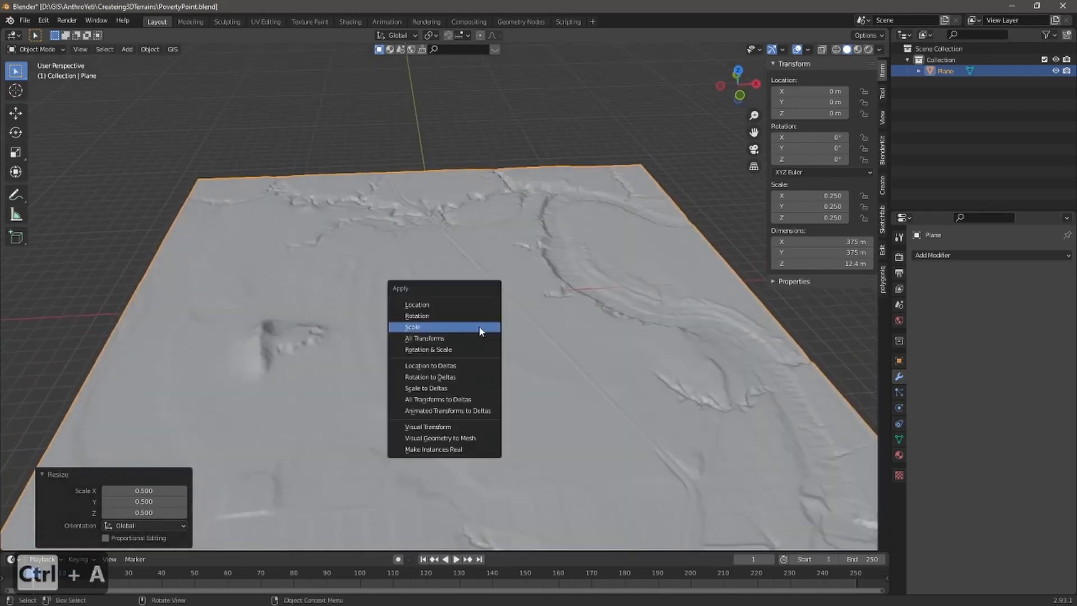
pyautogui.click(479, 325)
pyautogui.scroll(-5, 482, 325)
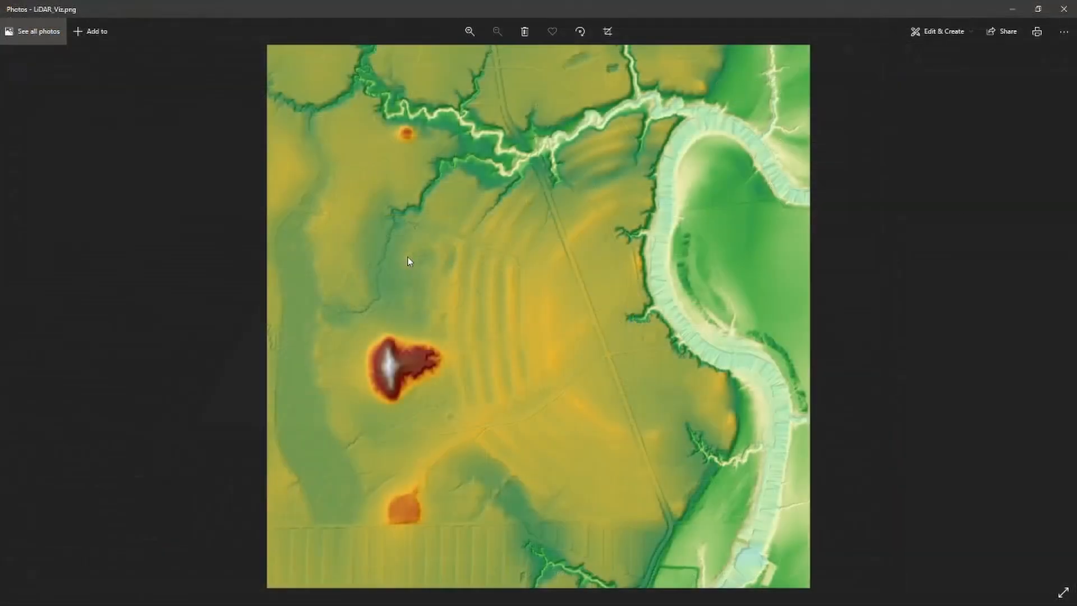
# Inspect the LiDAR_Viz.png image in Photos, then return to Blender and give the plane a new material named LiDAR_Viz.
pyautogui.scroll(3, 409, 257)
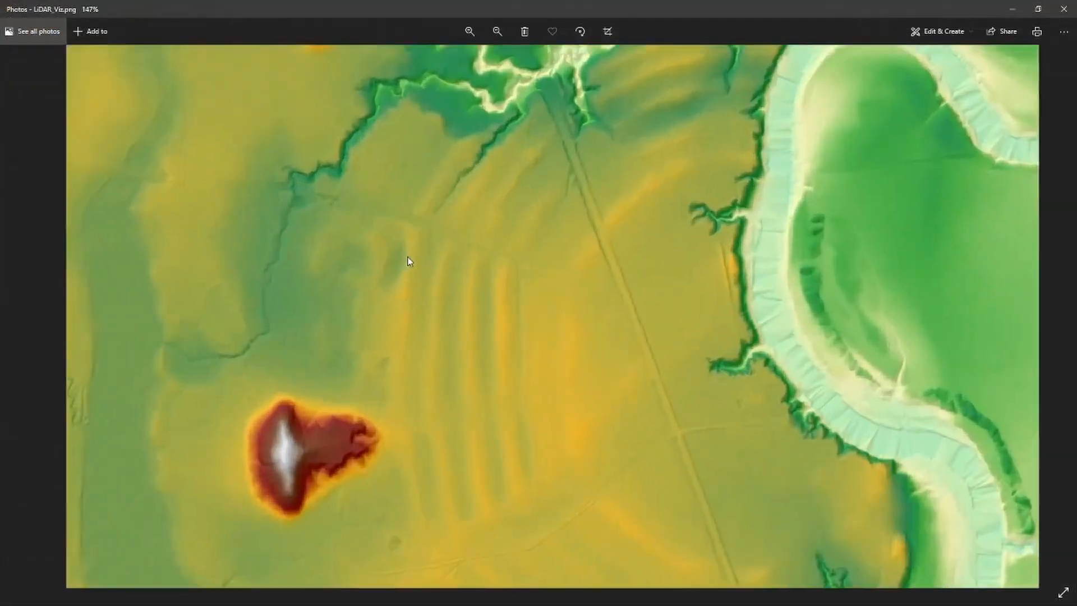
pyautogui.scroll(-3, 409, 260)
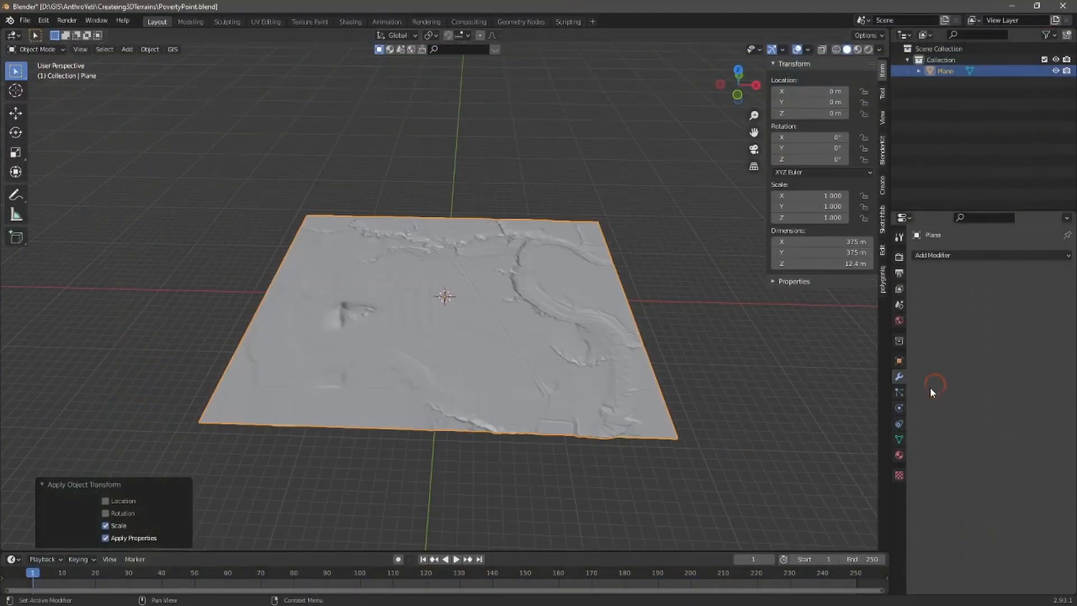
pyautogui.click(903, 457)
pyautogui.click(983, 304)
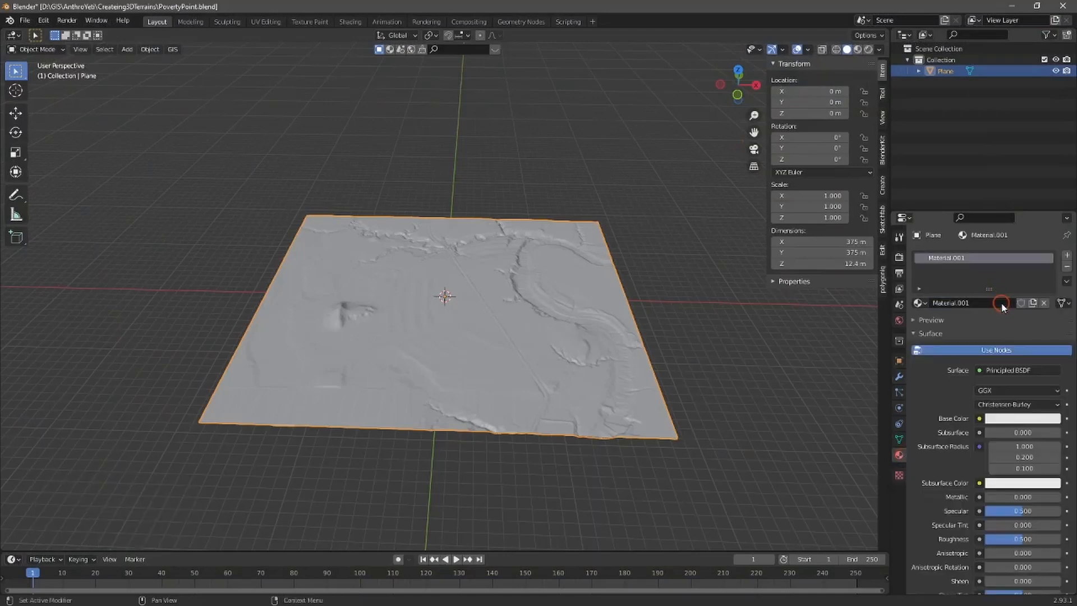
pyautogui.click(996, 301)
pyautogui.write('LiD')
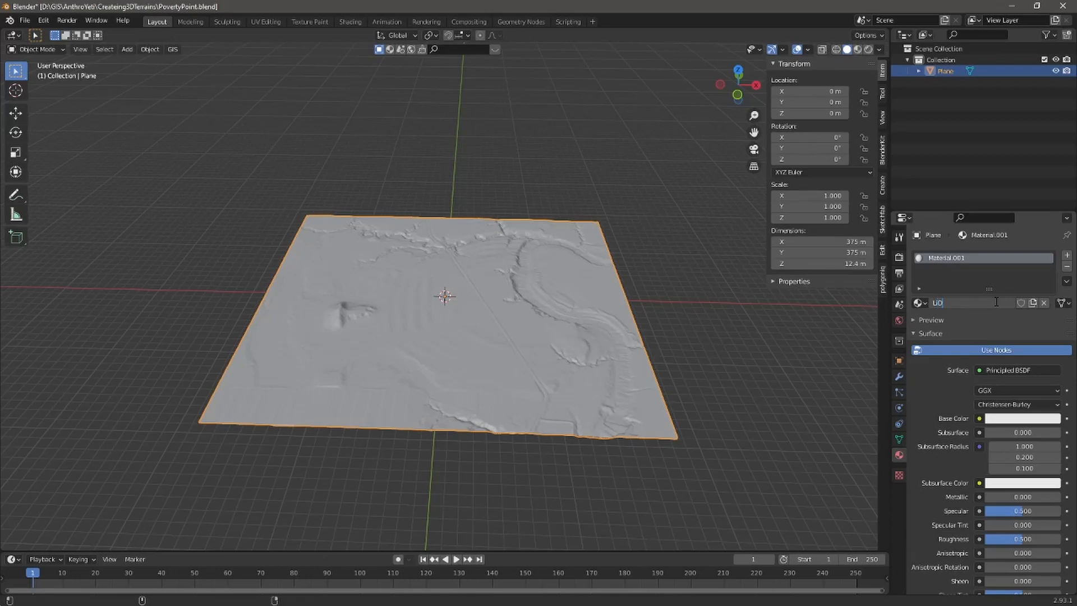
pyautogui.write('AR_Viz')
pyautogui.press('Return')
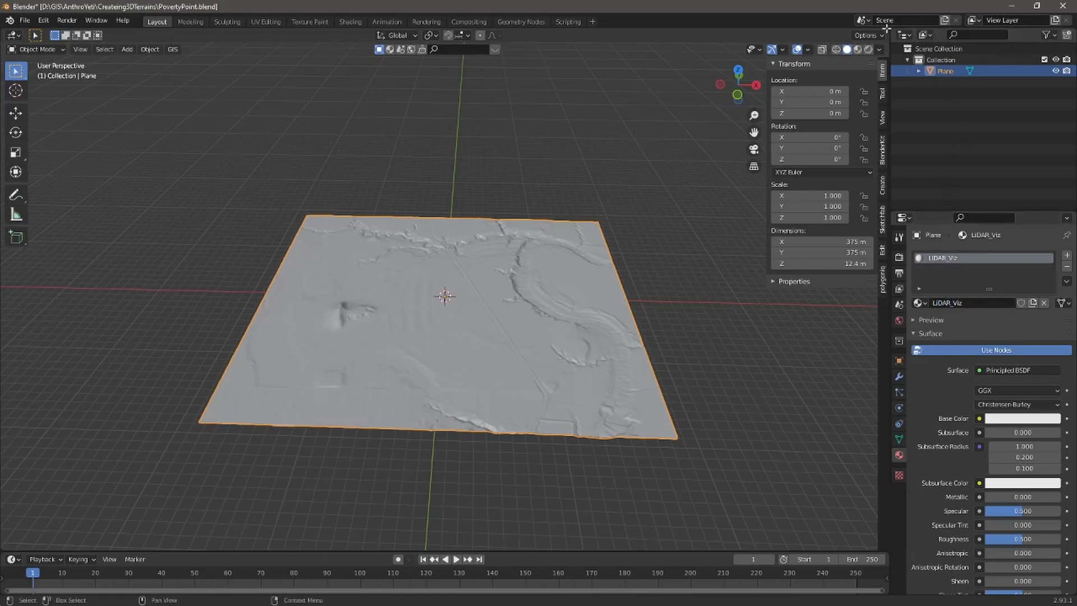
# Split the 3D viewport in two, turn the second area into a Shader Editor and hide its sidebar.
pyautogui.moveTo(888, 28); pyautogui.dragTo(473, 34)
pyautogui.click(484, 34)
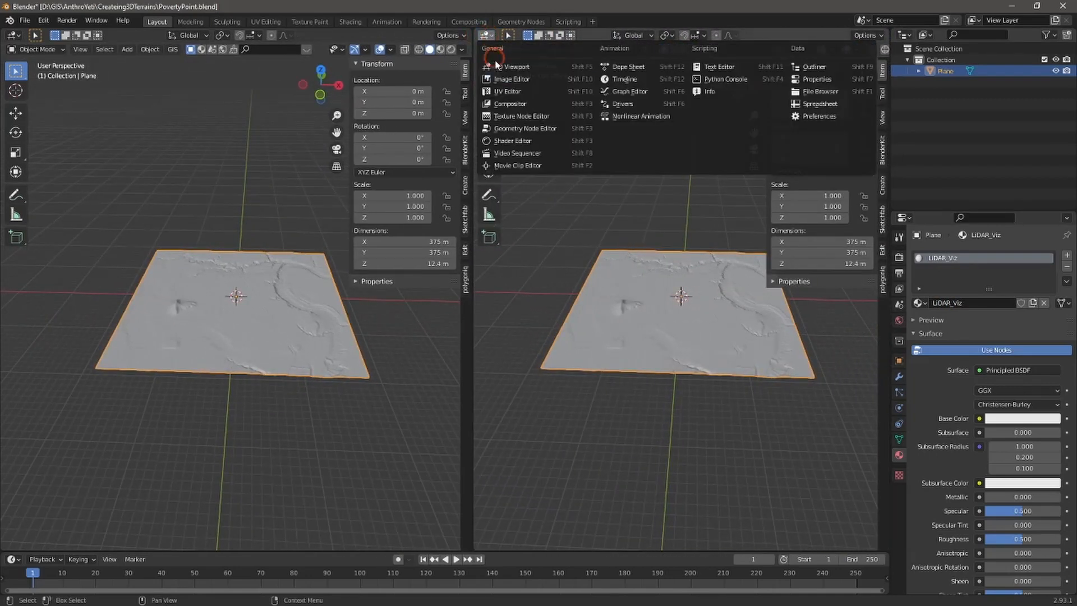
pyautogui.click(512, 140)
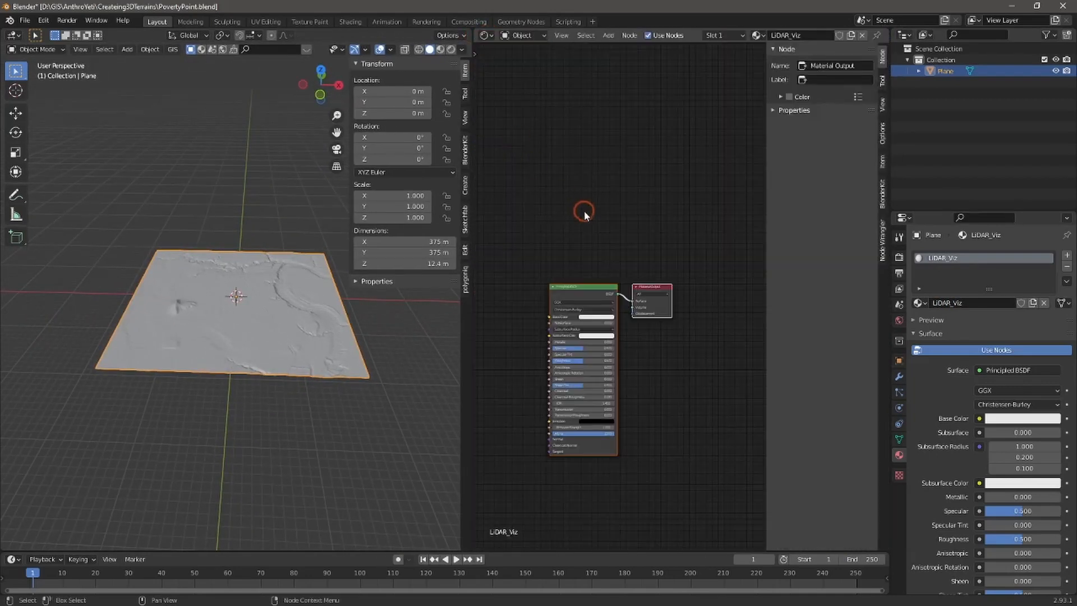
pyautogui.press('n')
pyautogui.scroll(3, 630, 328)
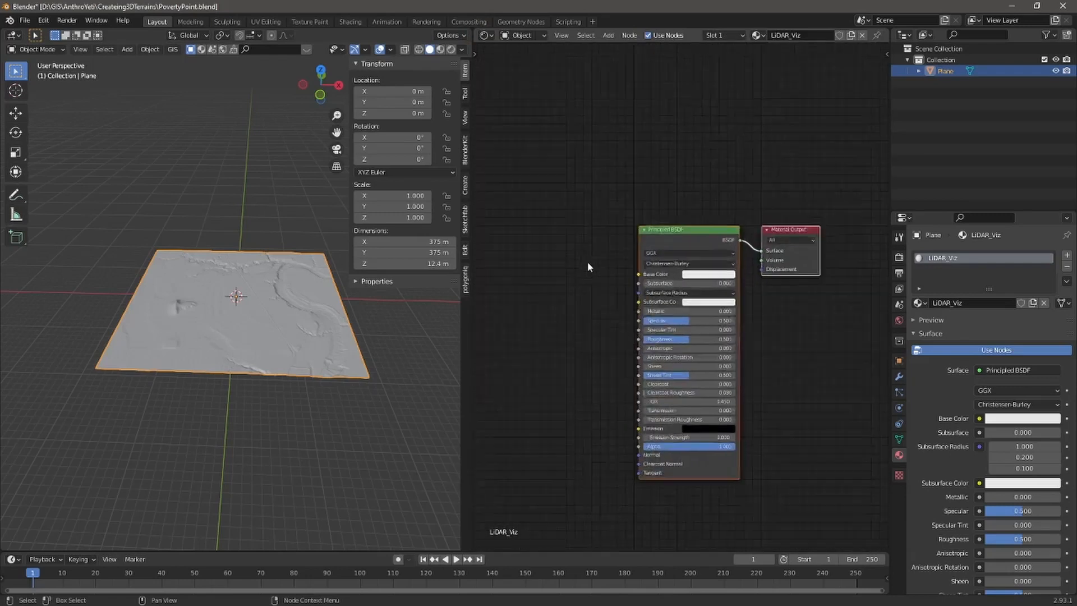
pyautogui.moveTo(559, 259); pyautogui.dragTo(617, 278, button='middle')
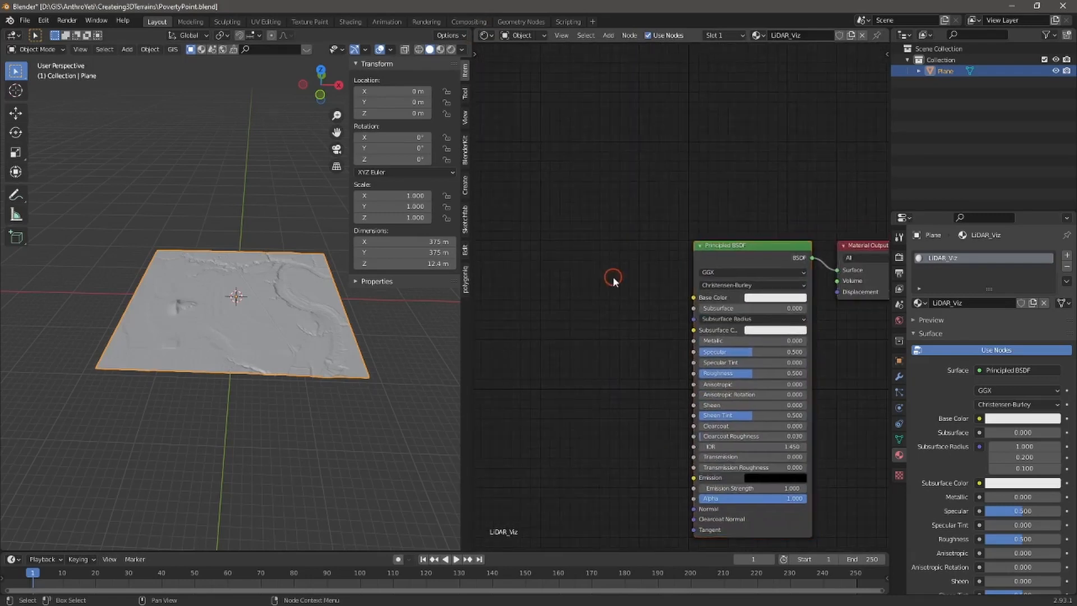
# Add an Image Texture node beside the Principled BSDF and link its Color output to Base Color.
pyautogui.hotkey('shift', 'a')
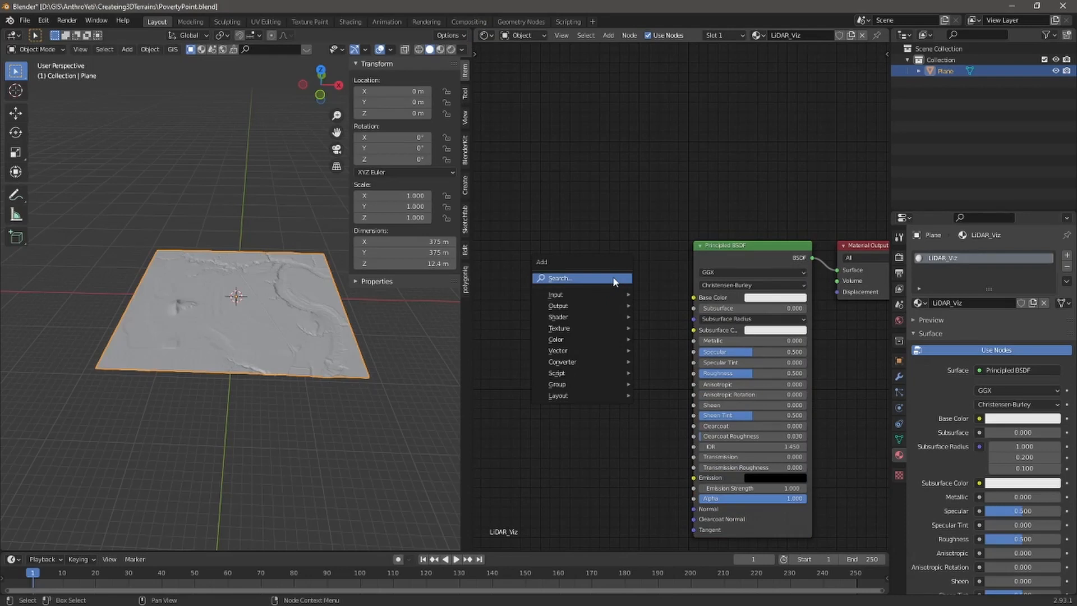
pyautogui.click(613, 277)
pyautogui.write('image')
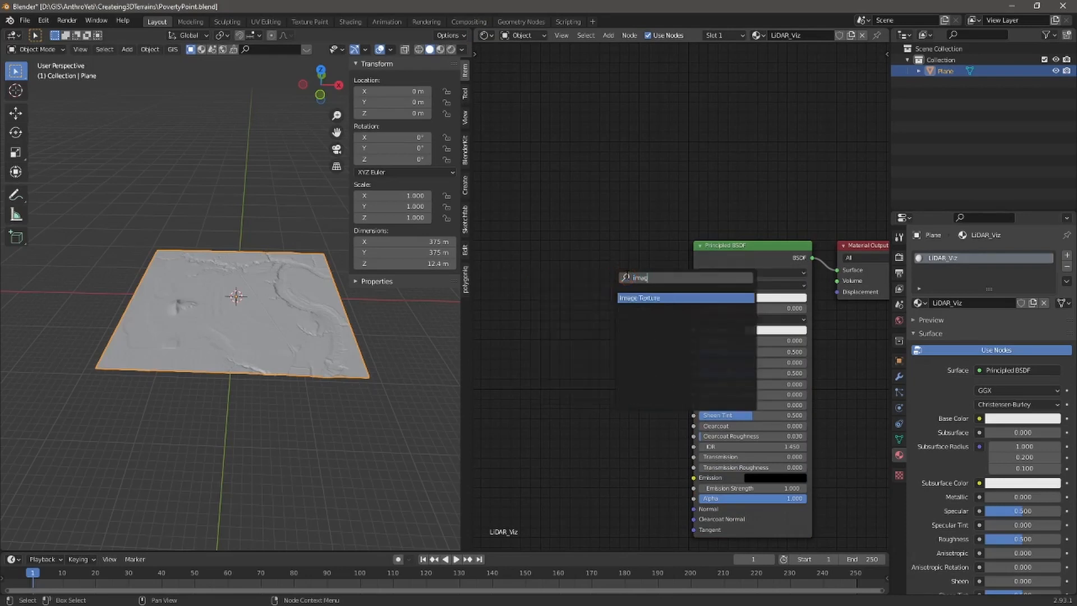
pyautogui.press('Return')
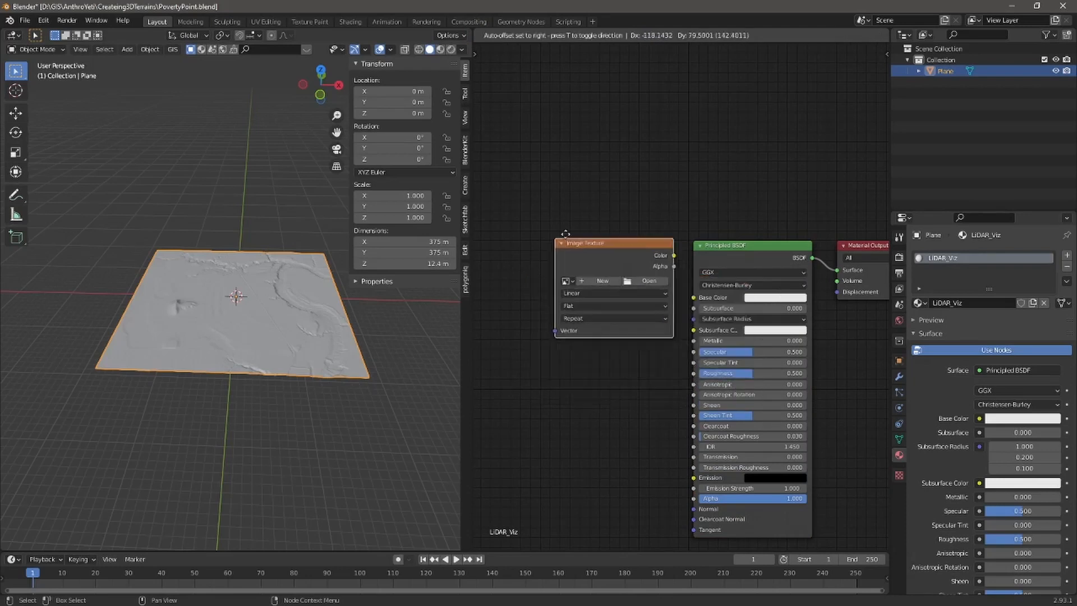
pyautogui.click(546, 230)
pyautogui.moveTo(651, 251); pyautogui.dragTo(694, 297)
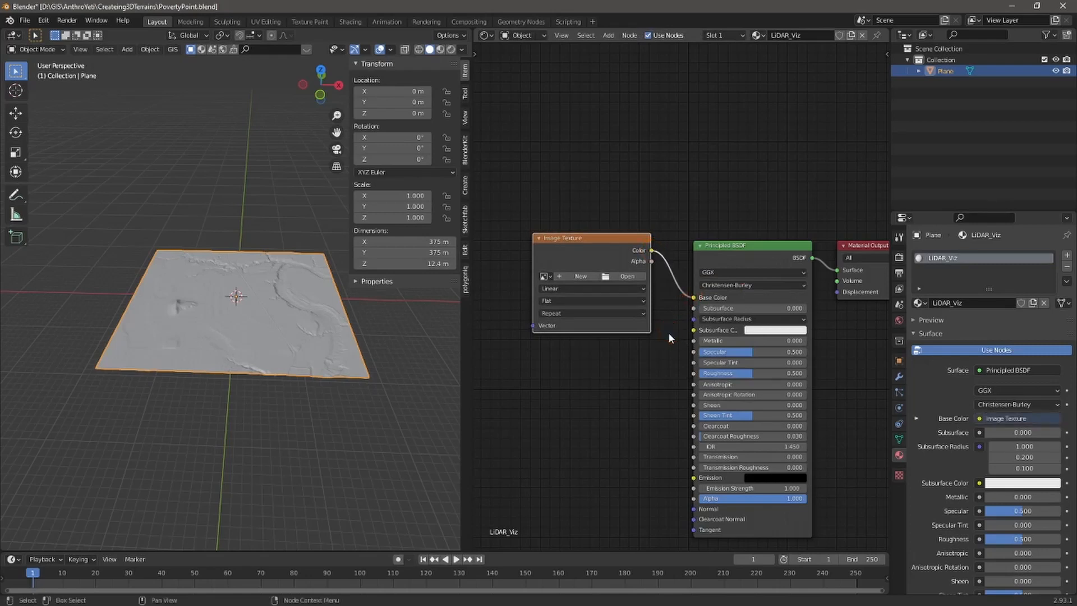
# Load LiDAR_Viz.png from the Createing3DTerrains folder into the Image Texture node.
pyautogui.click(620, 277)
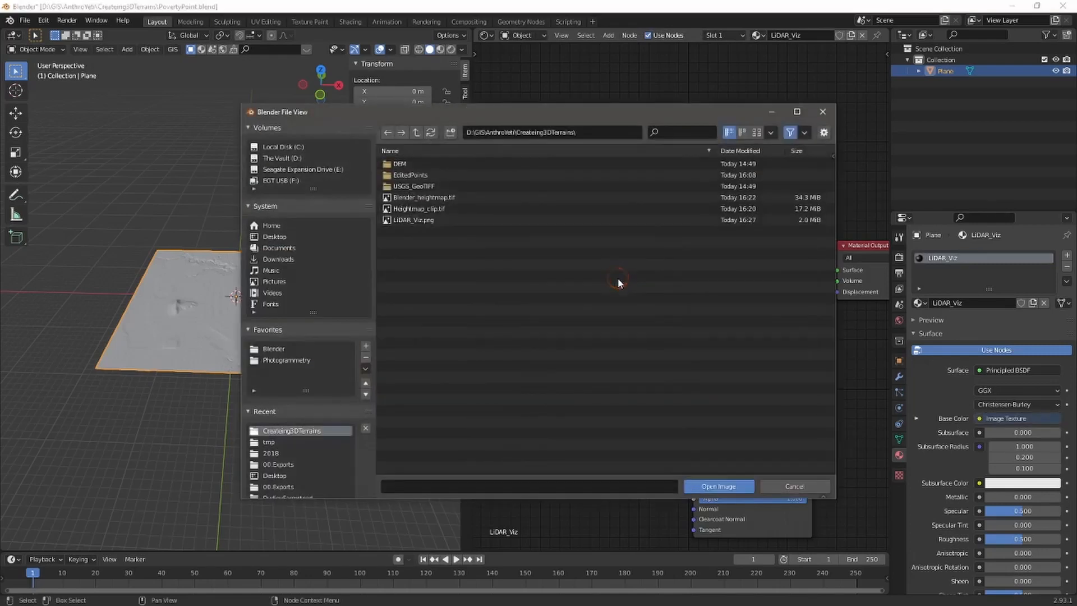
pyautogui.click(402, 220)
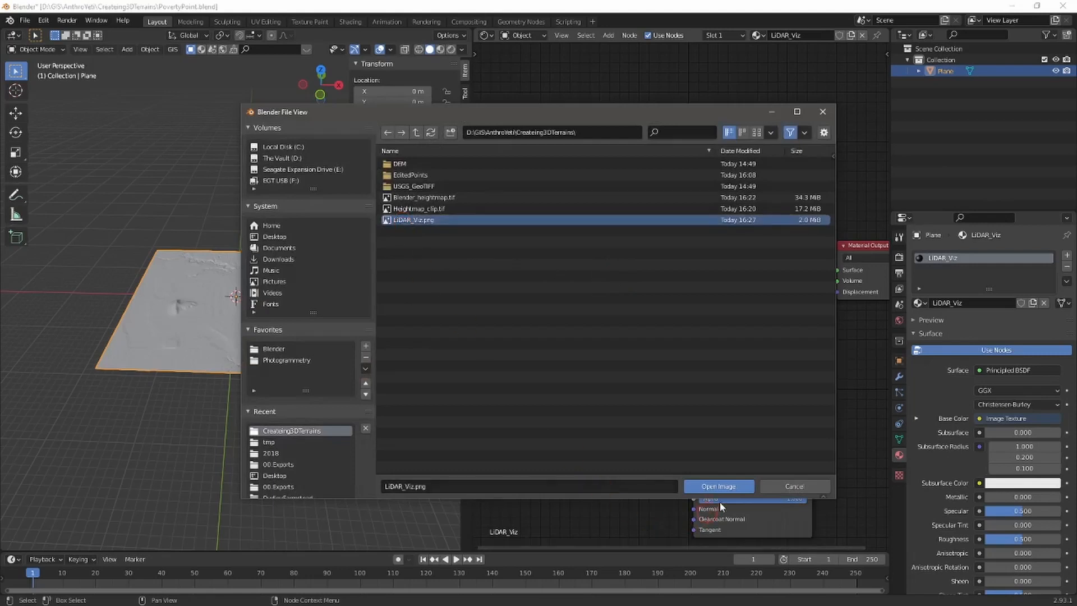
pyautogui.click(725, 487)
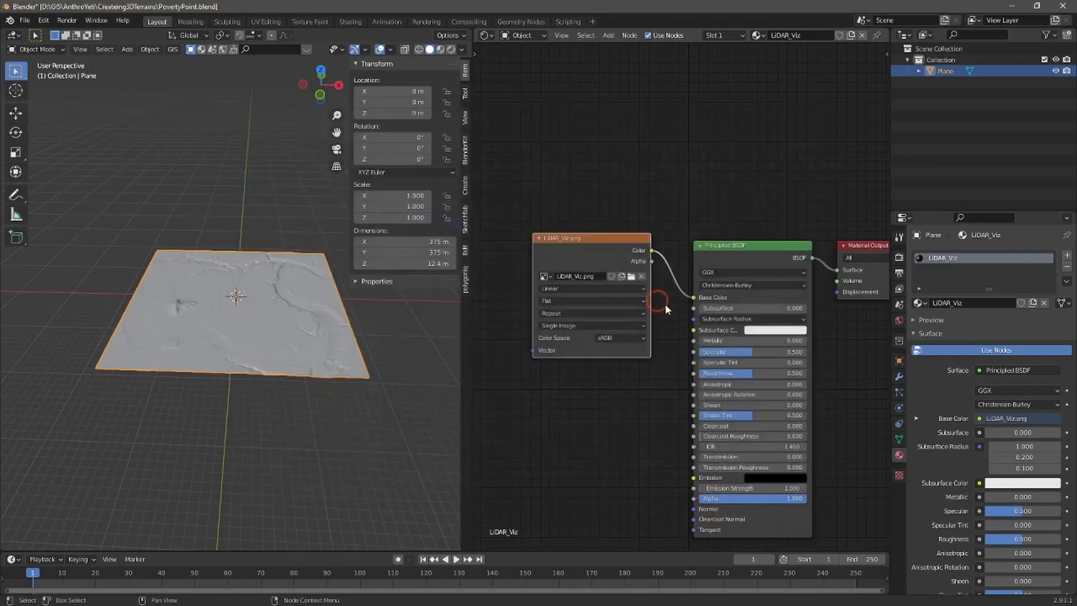
# Set the Principled BSDF's Specular and Sheen Tint to 0 and link the image's Color output to Roughness as well.
pyautogui.moveTo(752, 355); pyautogui.dragTo(698, 353)
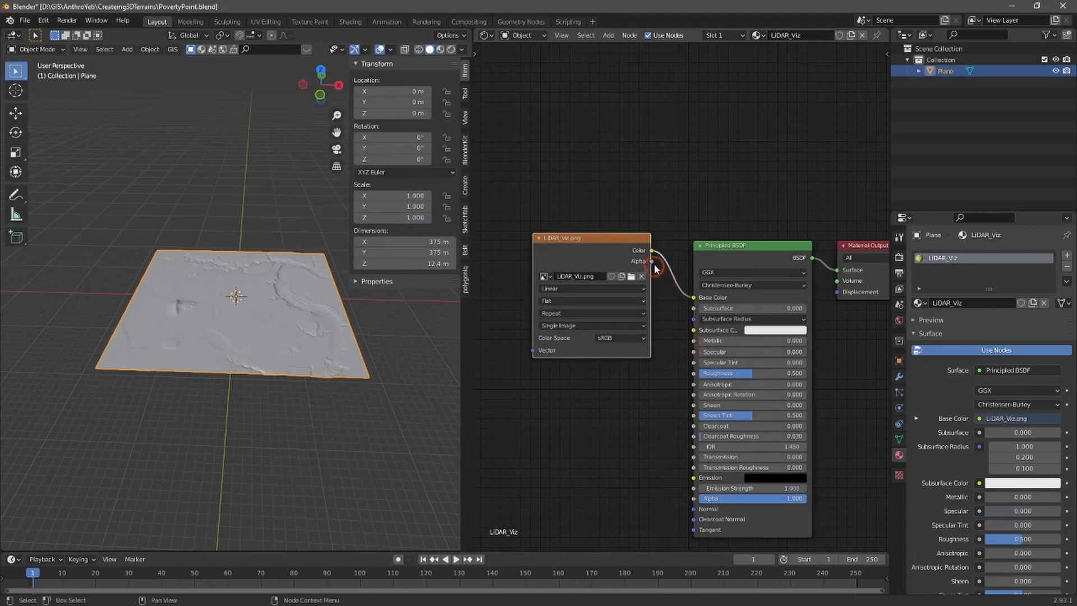
pyautogui.moveTo(652, 250); pyautogui.dragTo(694, 374)
pyautogui.moveTo(752, 423); pyautogui.dragTo(673, 419)
pyautogui.moveTo(612, 236); pyautogui.dragTo(597, 236)
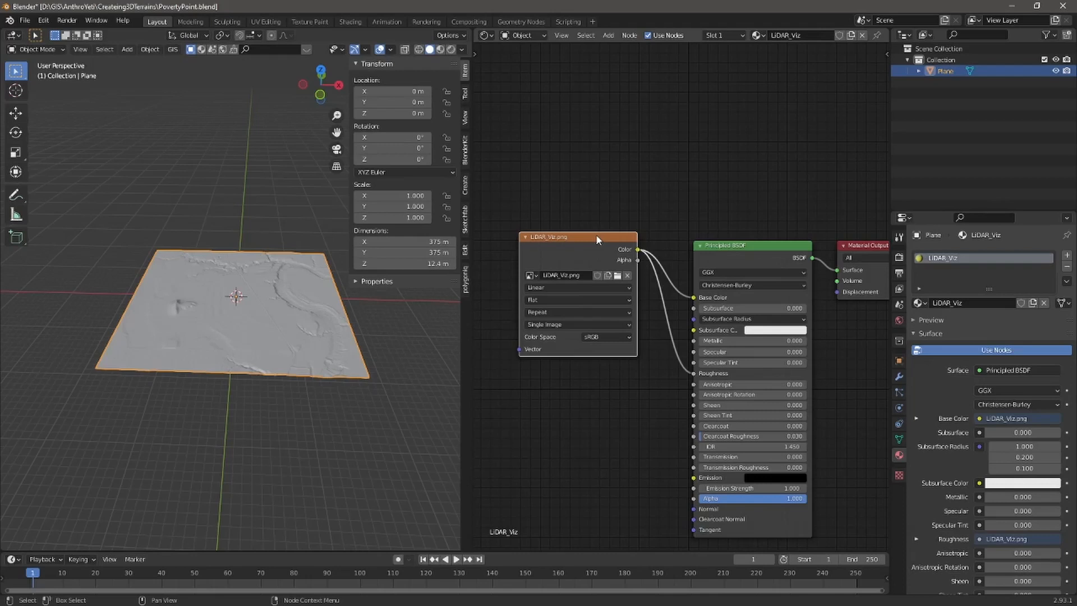
# Expand the 3D viewport over the Shader Editor and examine the textured terrain in Material Preview shading.
pyautogui.moveTo(664, 202); pyautogui.dragTo(636, 177, button='middle')
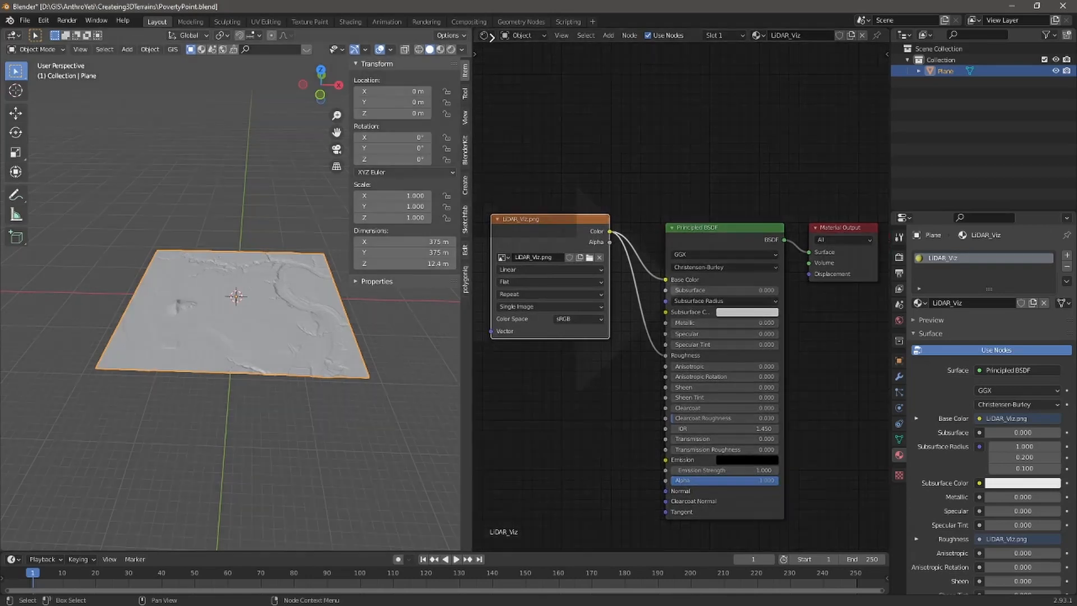
pyautogui.moveTo(492, 37); pyautogui.dragTo(535, 48)
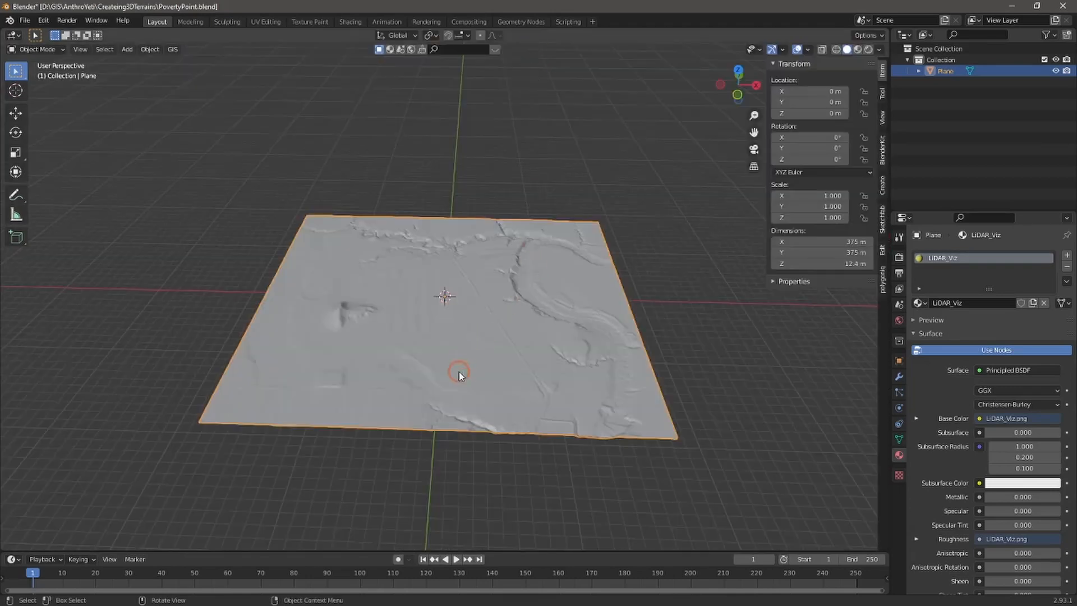
pyautogui.scroll(1, 465, 371)
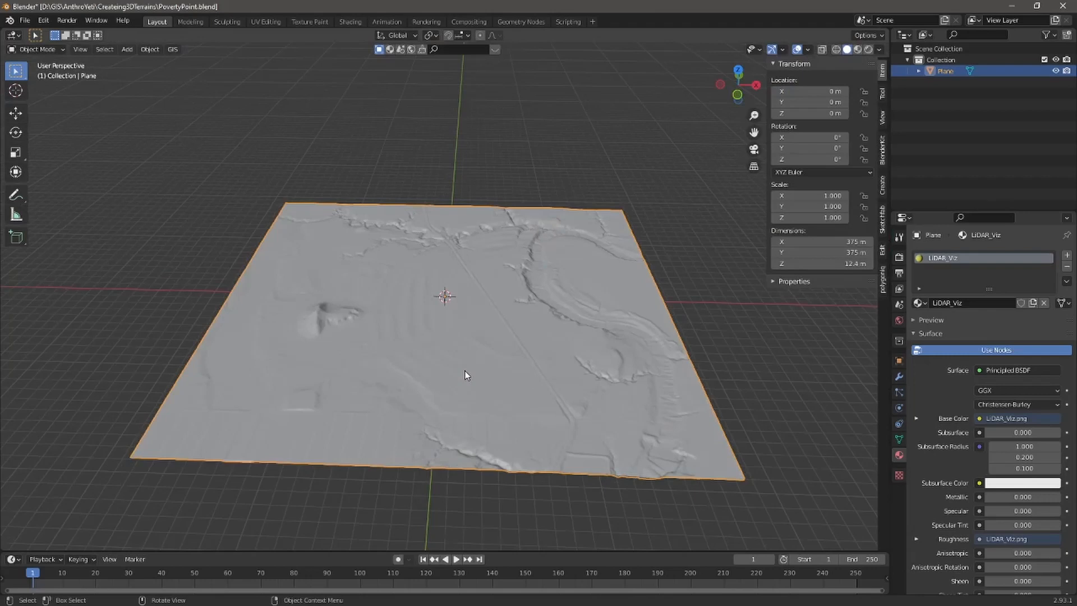
pyautogui.press('z')
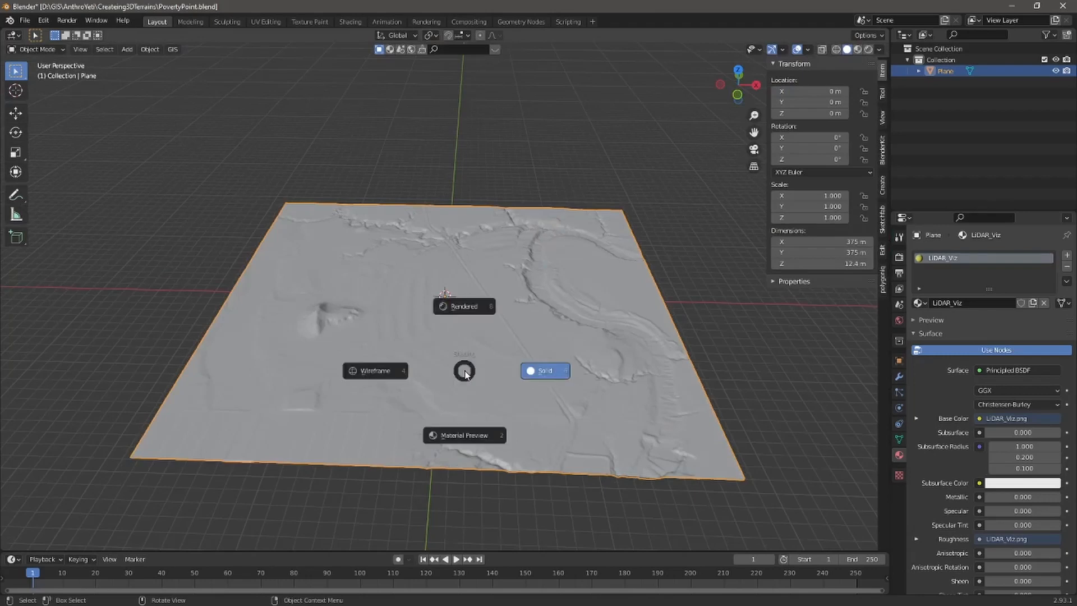
pyautogui.click(467, 437)
pyautogui.scroll(4, 431, 318)
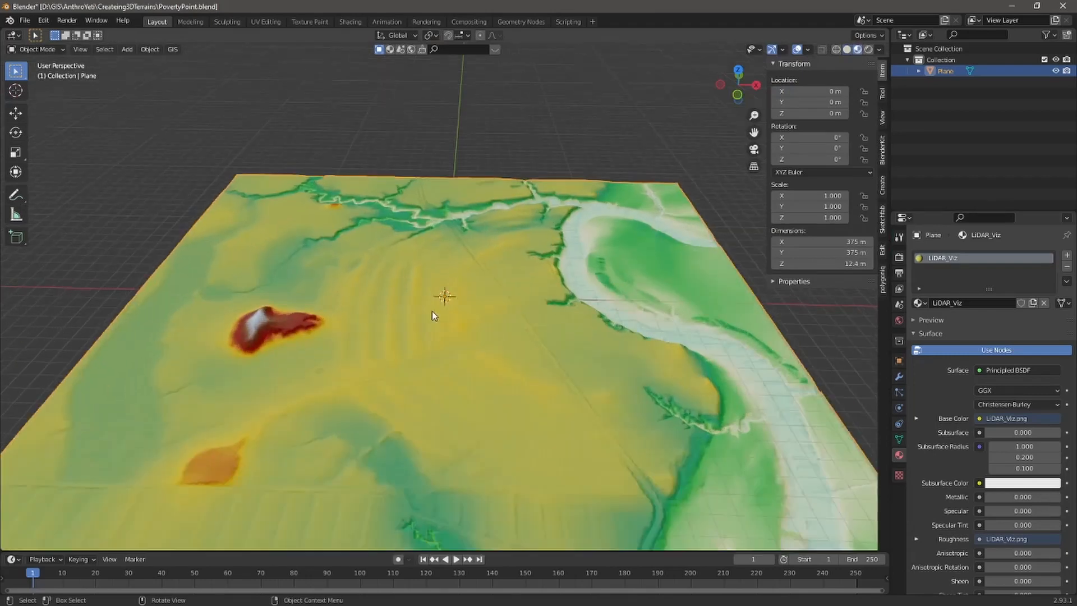
pyautogui.keyDown('shift'); pyautogui.moveTo(429, 359); pyautogui.dragTo(506, 329, button='middle'); pyautogui.keyUp('shift')
pyautogui.scroll(4, 433, 299)
pyautogui.scroll(-2, 505, 329)
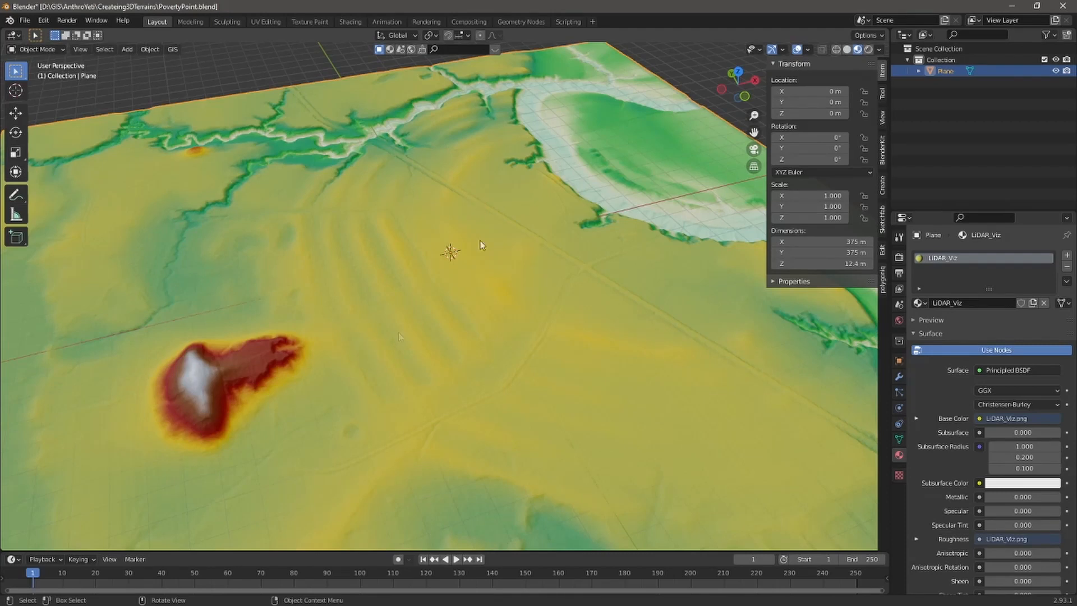
pyautogui.scroll(-4, 473, 284)
pyautogui.keyDown('shift'); pyautogui.moveTo(417, 387); pyautogui.dragTo(584, 365, button='middle'); pyautogui.keyUp('shift')
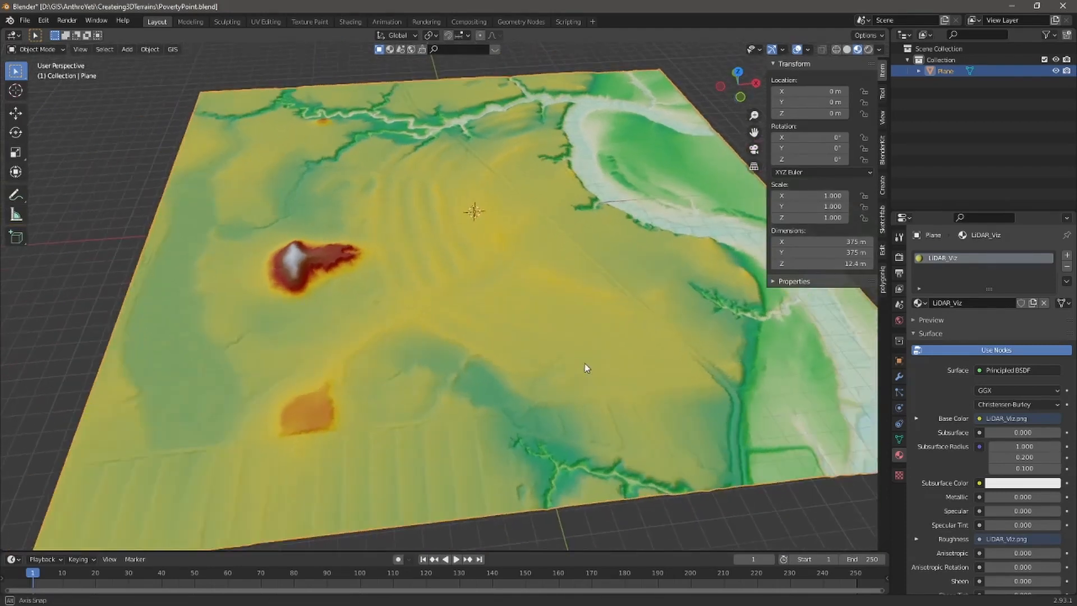
# Export the terrain in Wavefront OBJ format as PovertyPoint.obj into a new folder named Blender inside Createing3DTerrains.
pyautogui.click(25, 22)
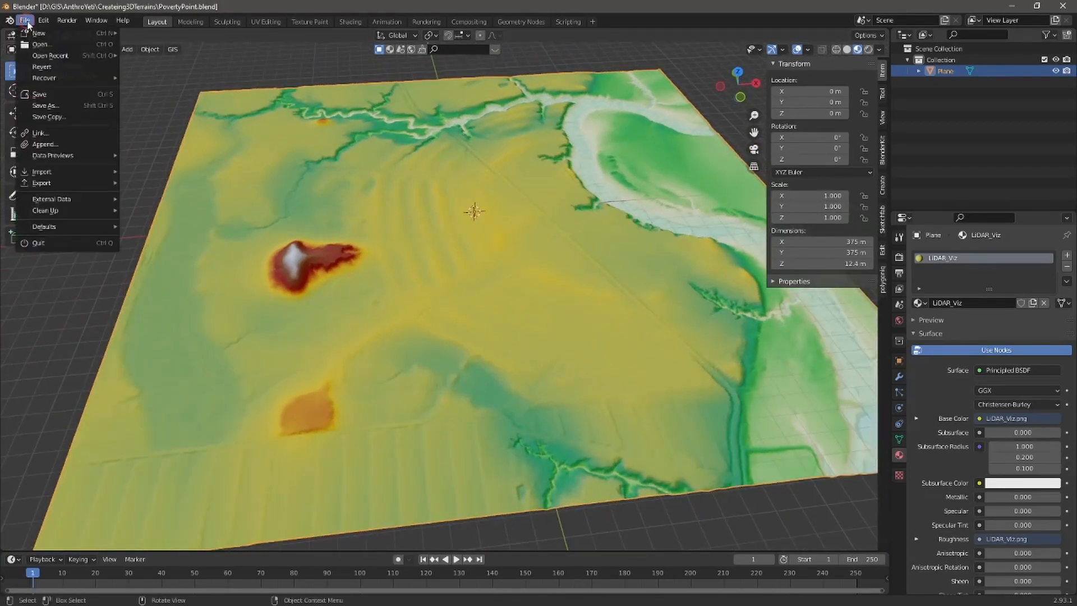
pyautogui.moveTo(67, 181)
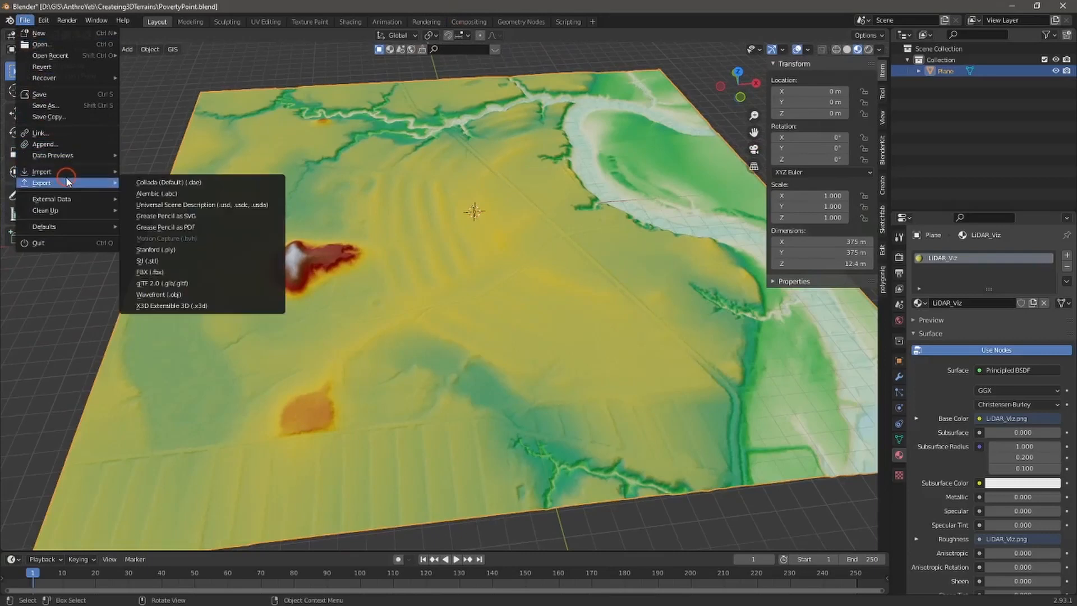
pyautogui.click(234, 296)
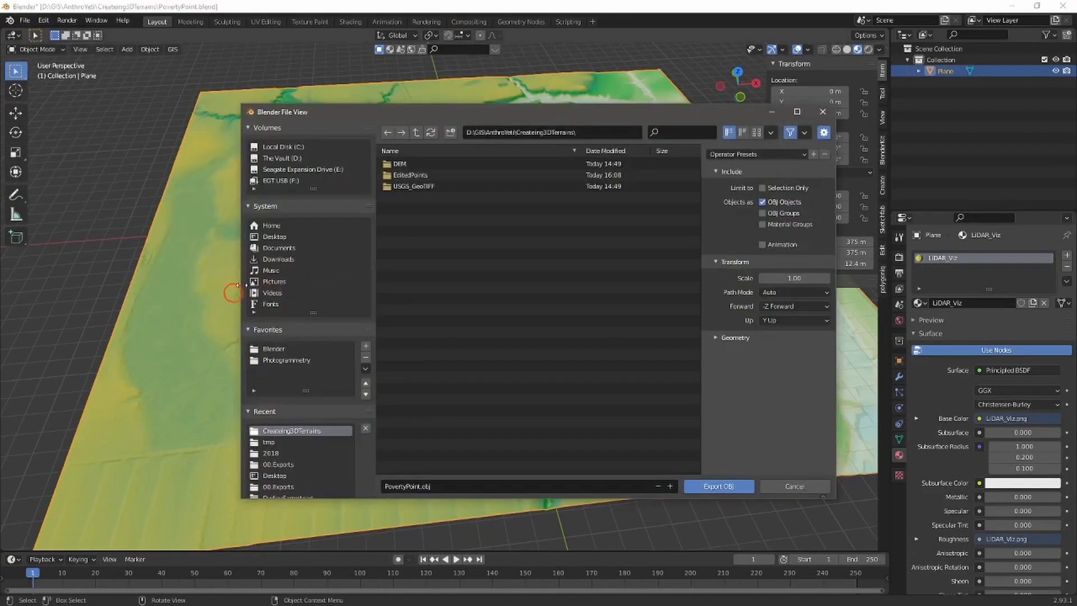
pyautogui.moveTo(430, 114); pyautogui.dragTo(401, 124)
pyautogui.click(420, 143)
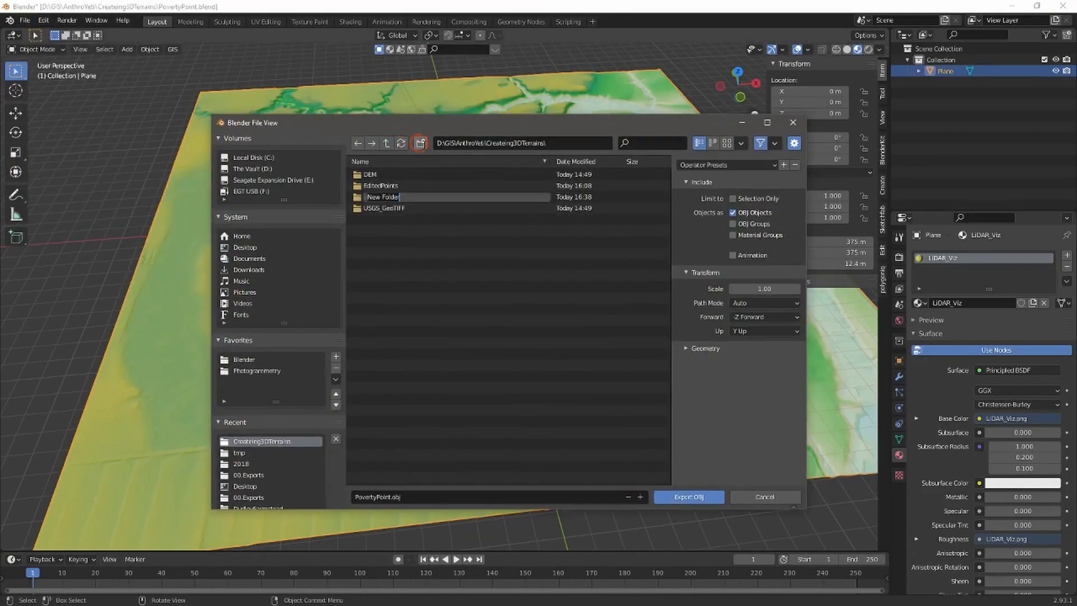
pyautogui.click(512, 229)
pyautogui.write('Blernder')
pyautogui.press('Return')
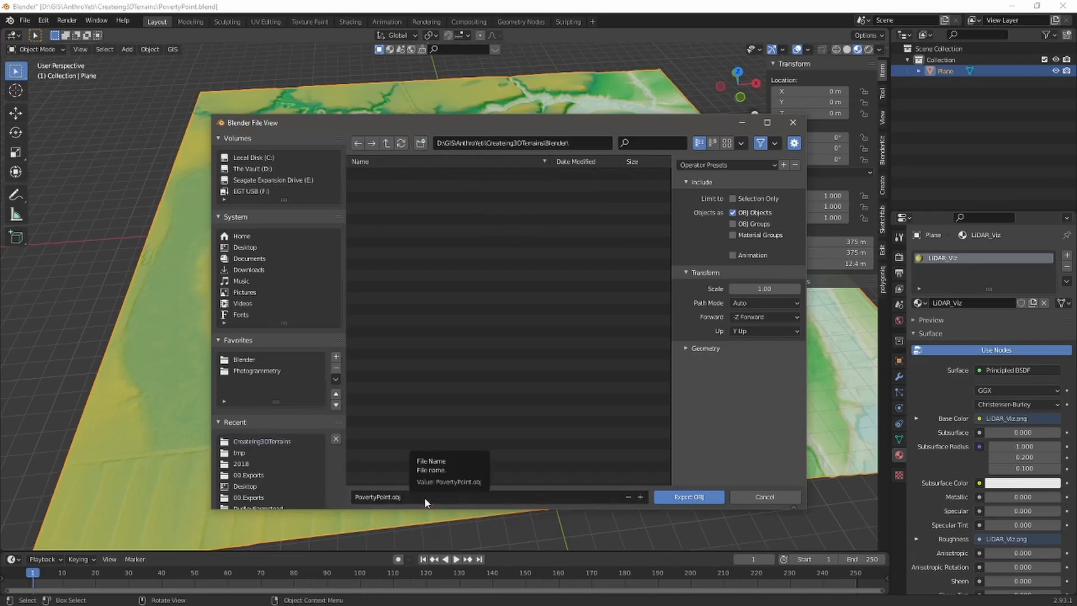
pyautogui.click(689, 497)
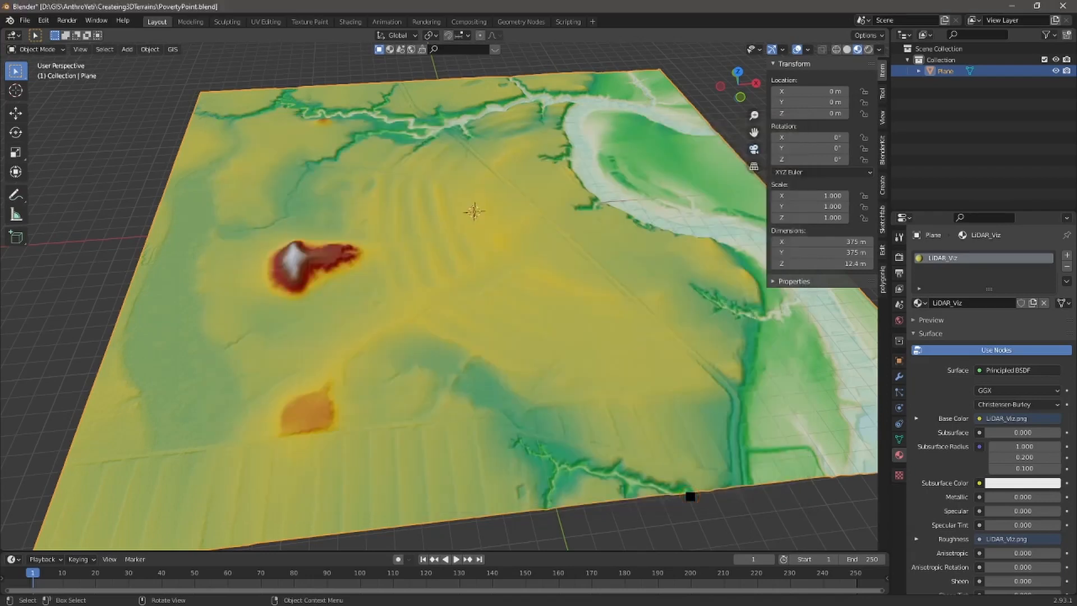
# Switch to File Explorer and check the exported model in the new Blender folder.
pyautogui.hotkey('alt', 'Tab')
pyautogui.moveTo(518, 124); pyautogui.dragTo(468, 77)
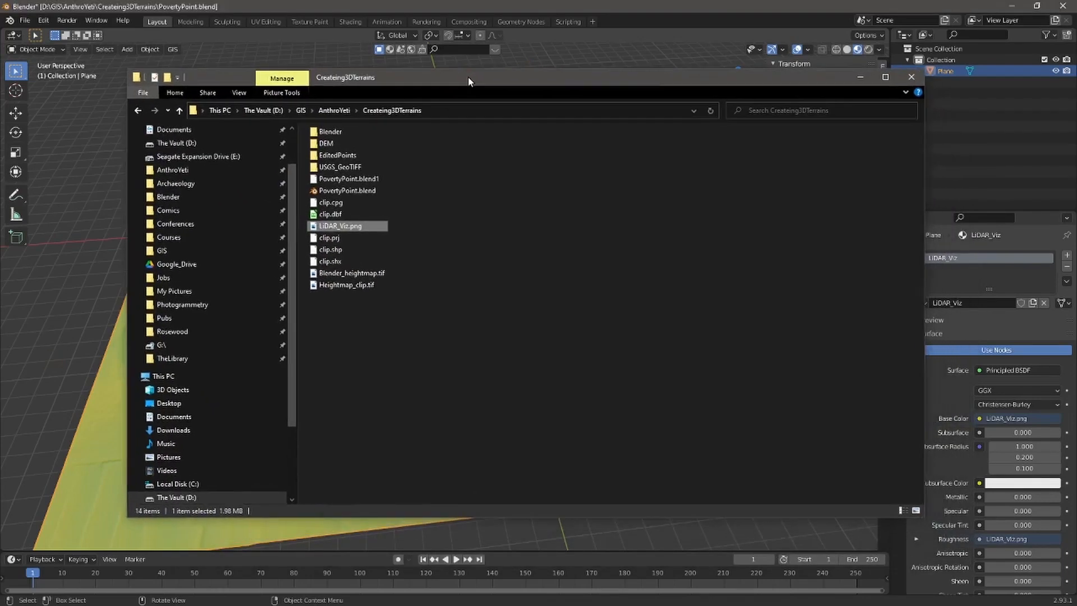
pyautogui.doubleClick(347, 132)
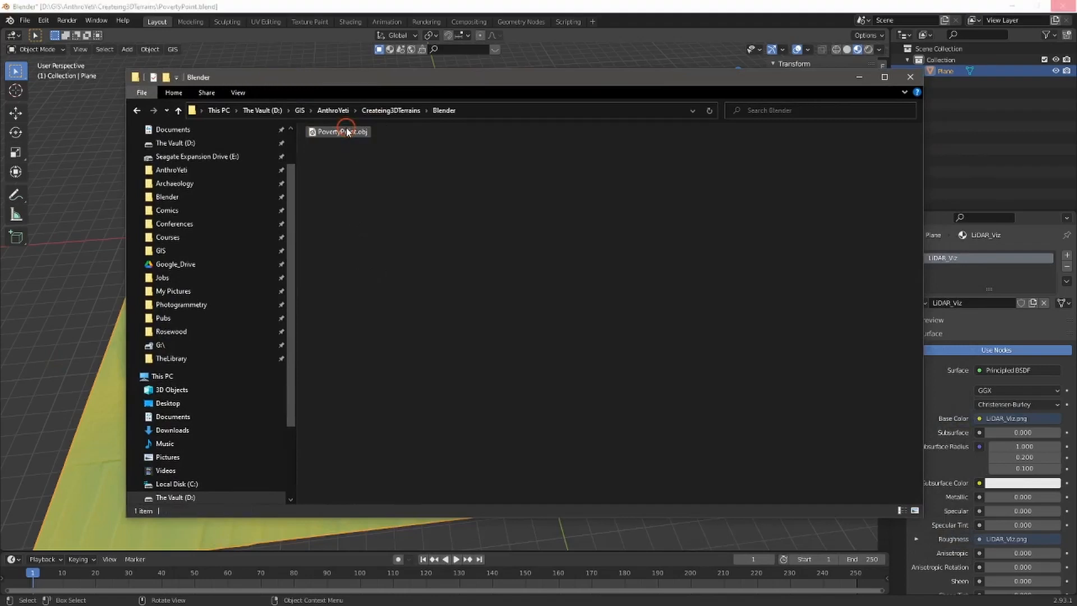
pyautogui.click(496, 171)
pyautogui.click(528, 177)
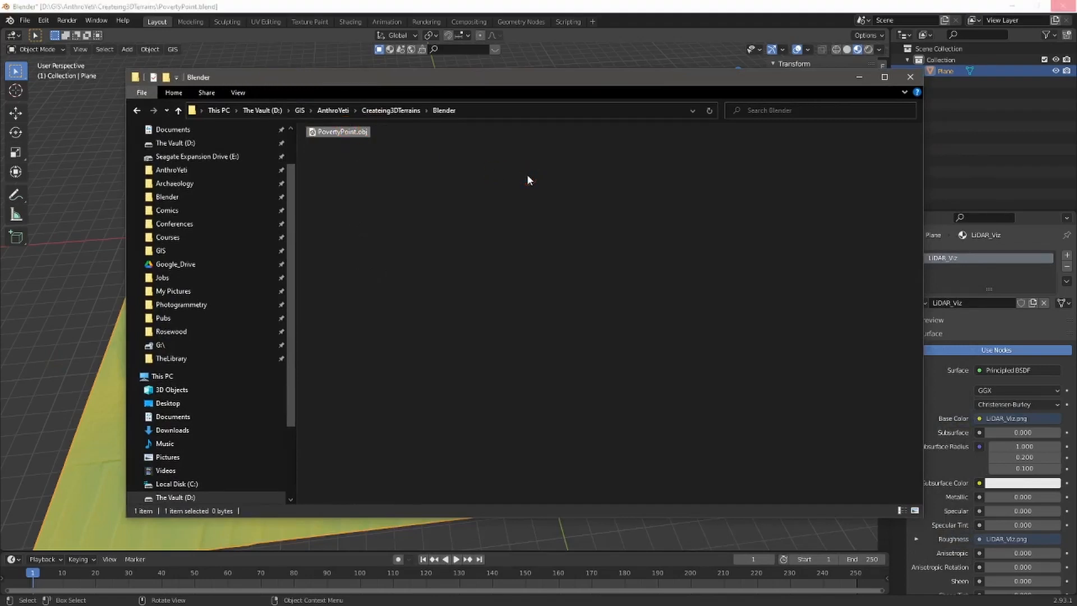
# Copy LiDAR_Viz.png from the Createing3DTerrains folder into its Blender subfolder.
pyautogui.click(383, 111)
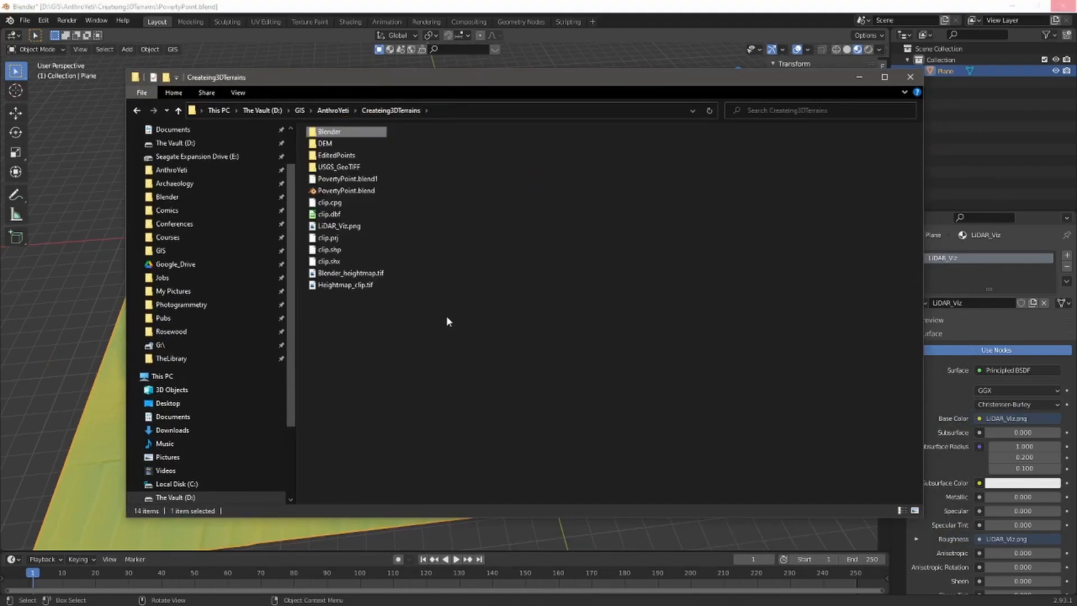
pyautogui.click(348, 227)
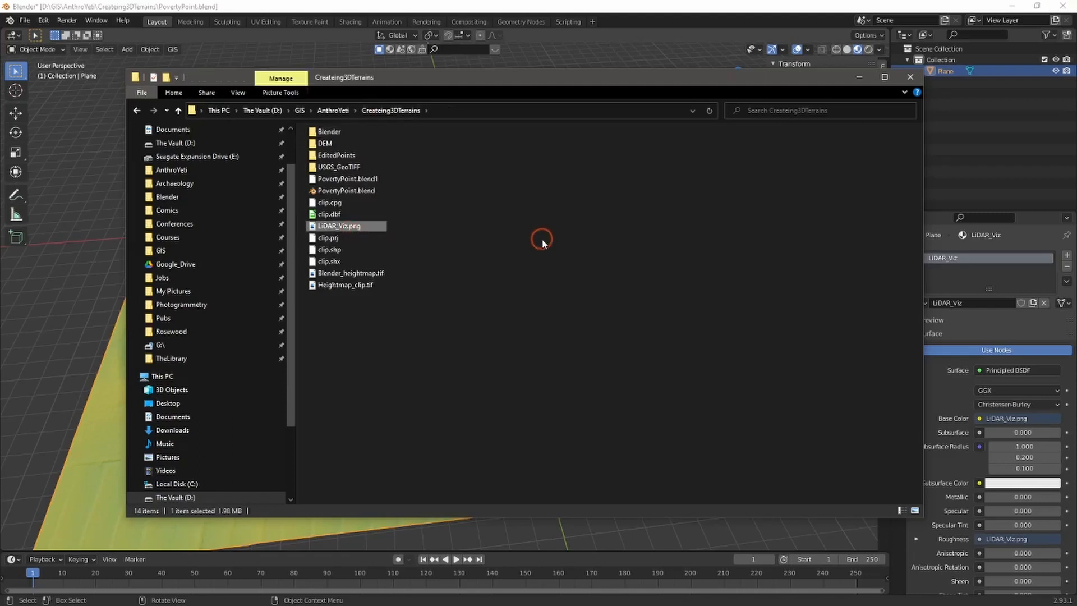
pyautogui.hotkey('ctrl', 'c')
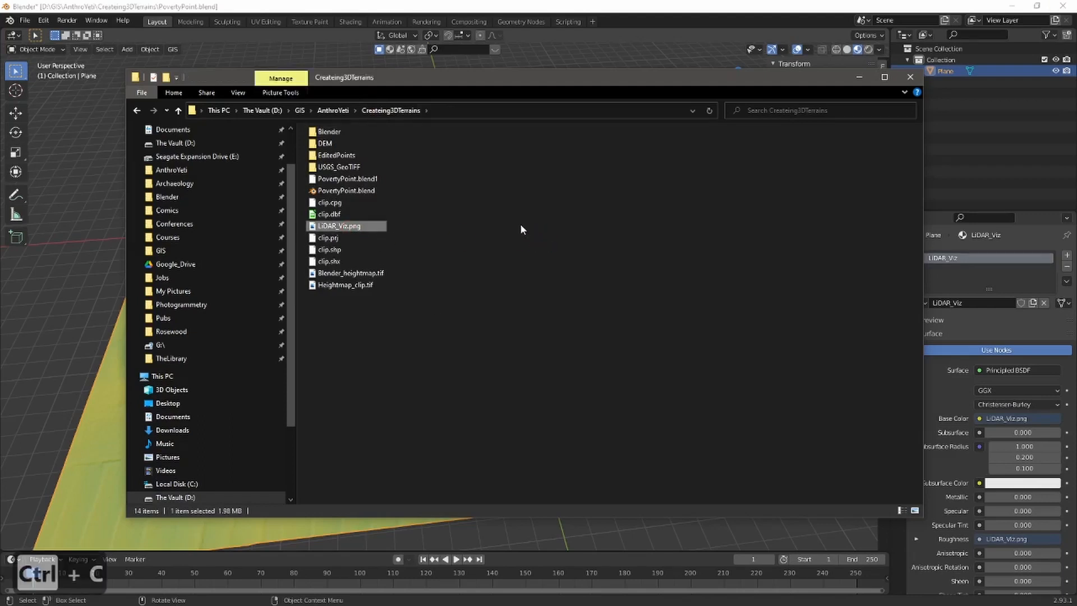
pyautogui.doubleClick(334, 131)
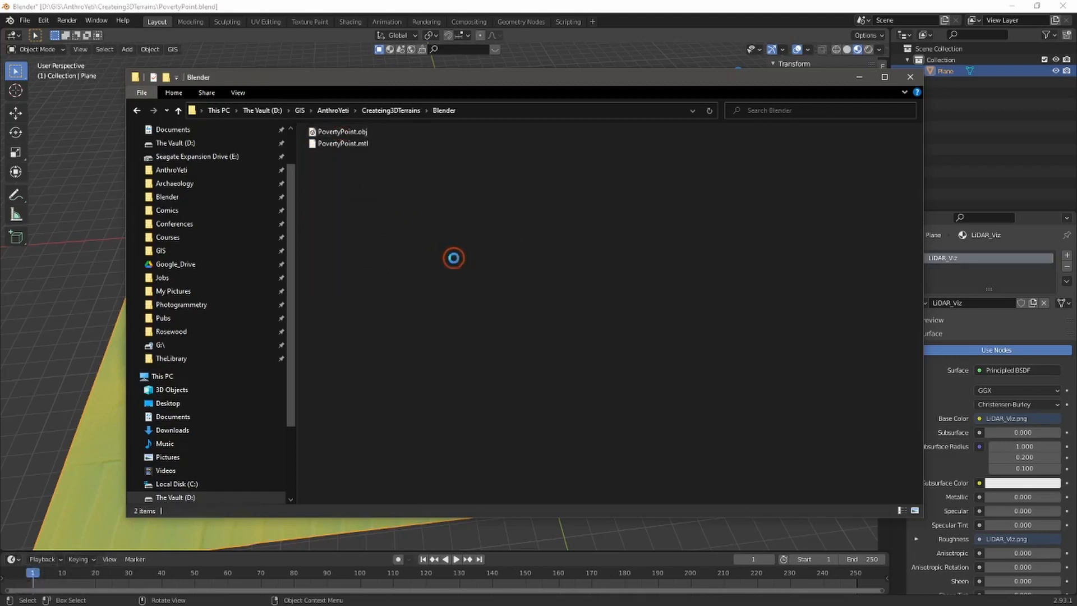
pyautogui.hotkey('ctrl', 'v')
# Check the OBJ and MTL files, then open PovertyPoint.obj in 3D Viewer and inspect the textured terrain maximized.
pyautogui.click(352, 144)
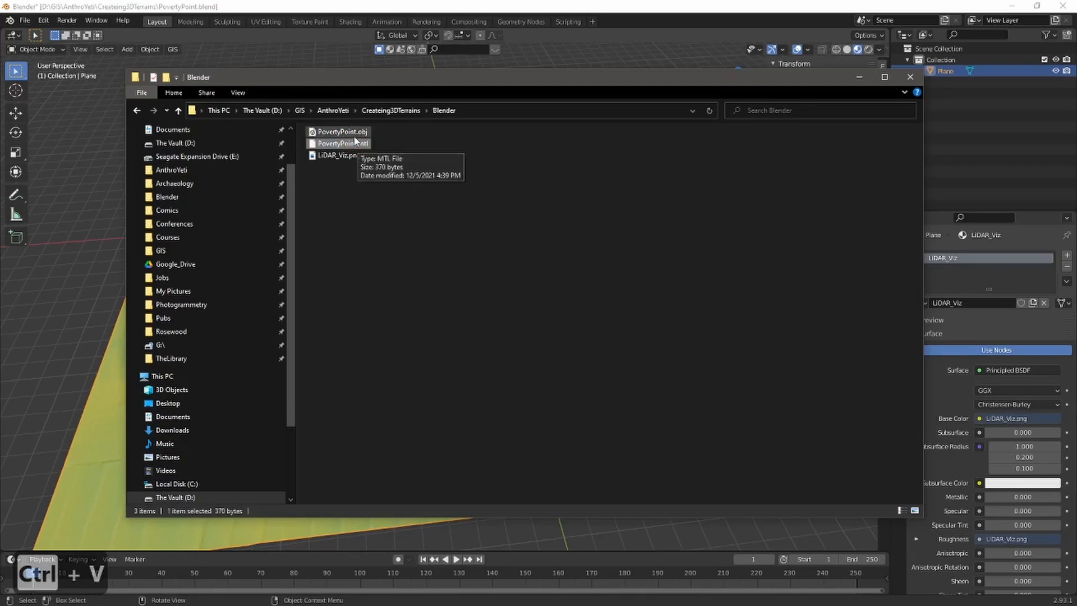
pyautogui.click(353, 133)
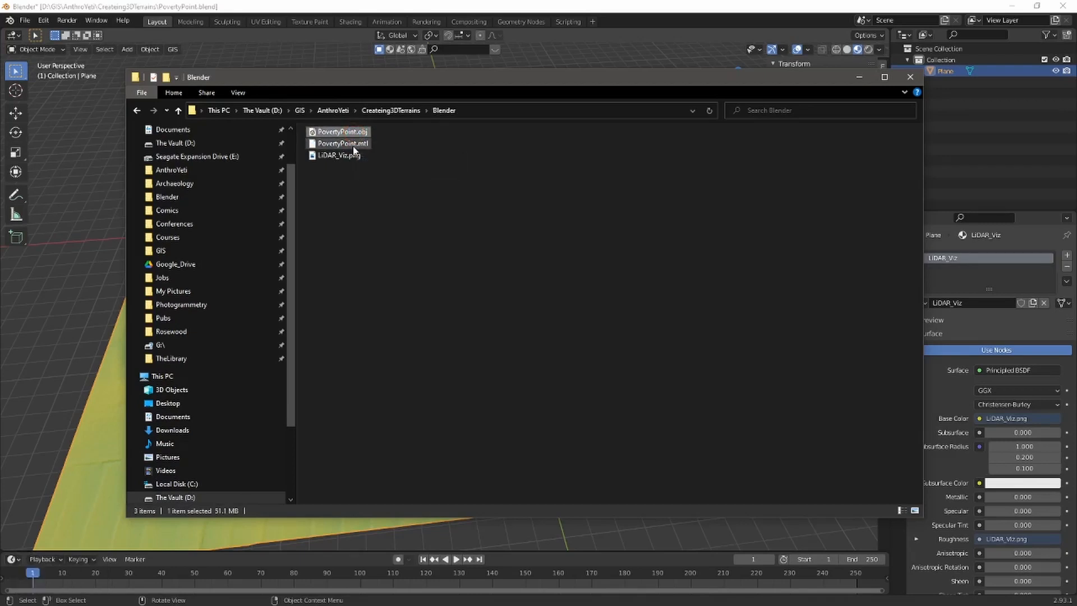
pyautogui.click(353, 146)
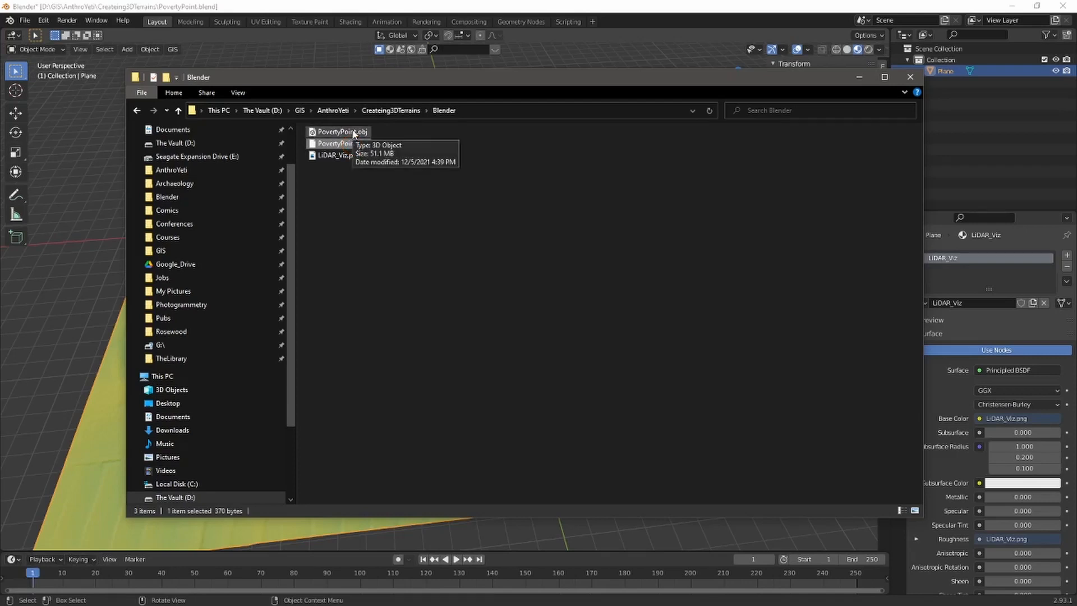
pyautogui.click(353, 133)
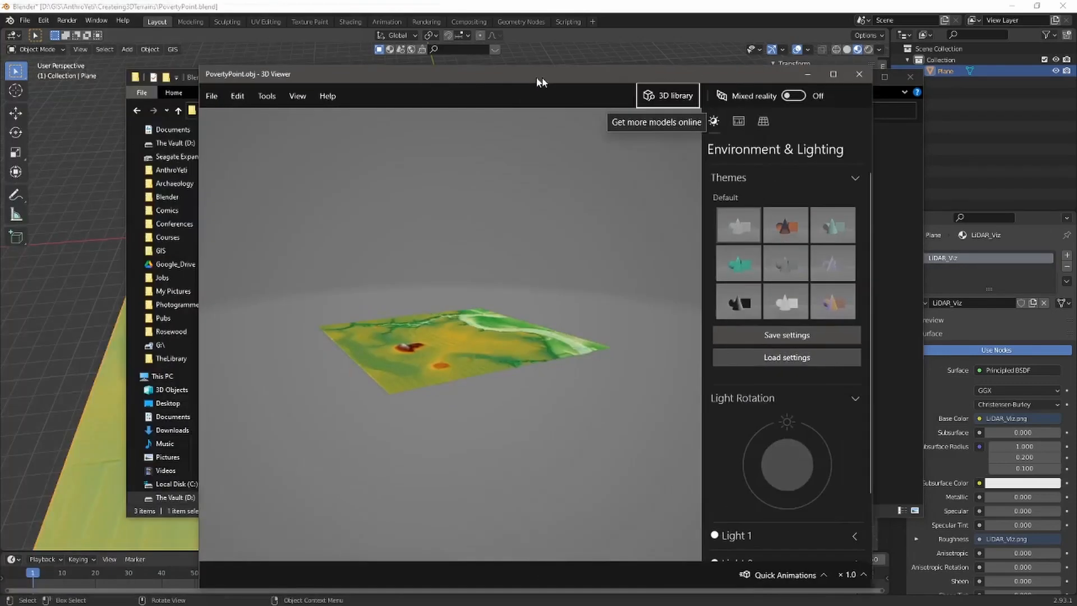
pyautogui.moveTo(540, 81); pyautogui.dragTo(548, 0)
pyautogui.scroll(2, 395, 379)
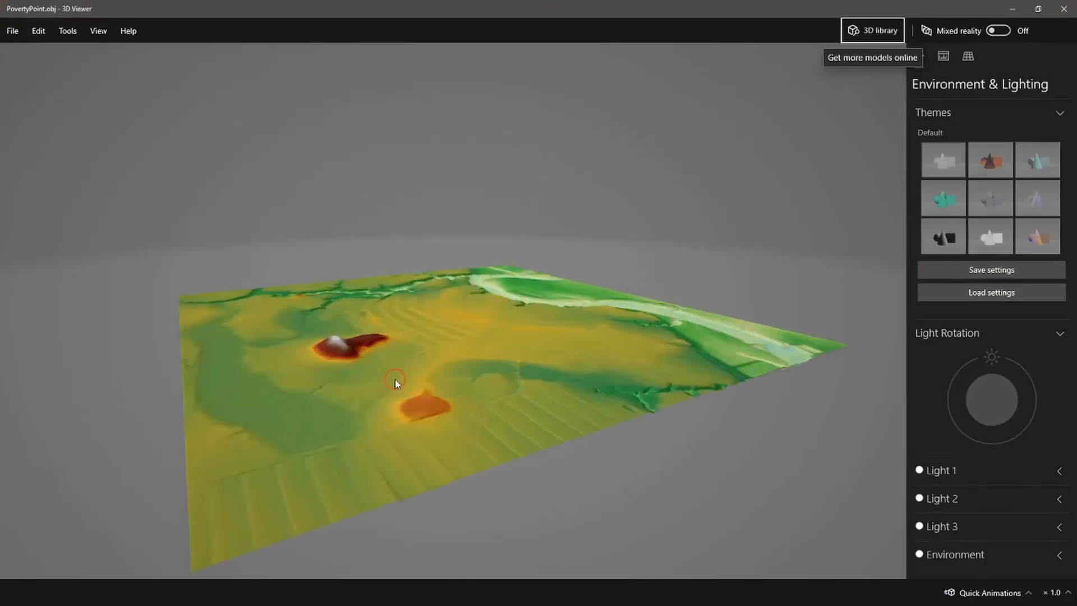
pyautogui.moveTo(395, 379); pyautogui.dragTo(391, 230)
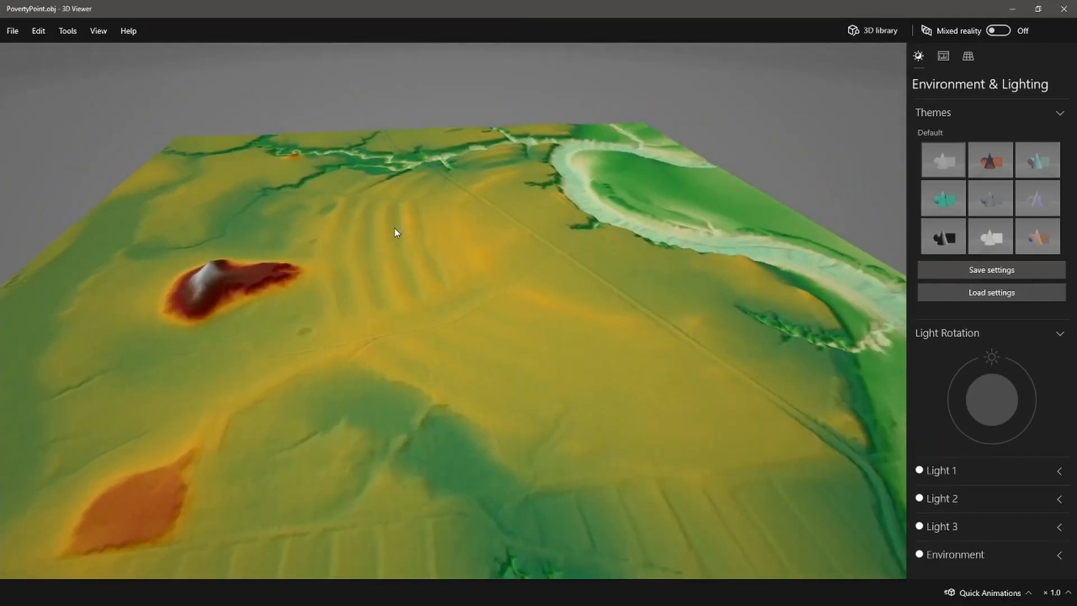
# Compress PovertyPoint.obj, PovertyPoint.mtl and LiDAR_Viz.png together into a zipped folder.
pyautogui.click(498, 243)
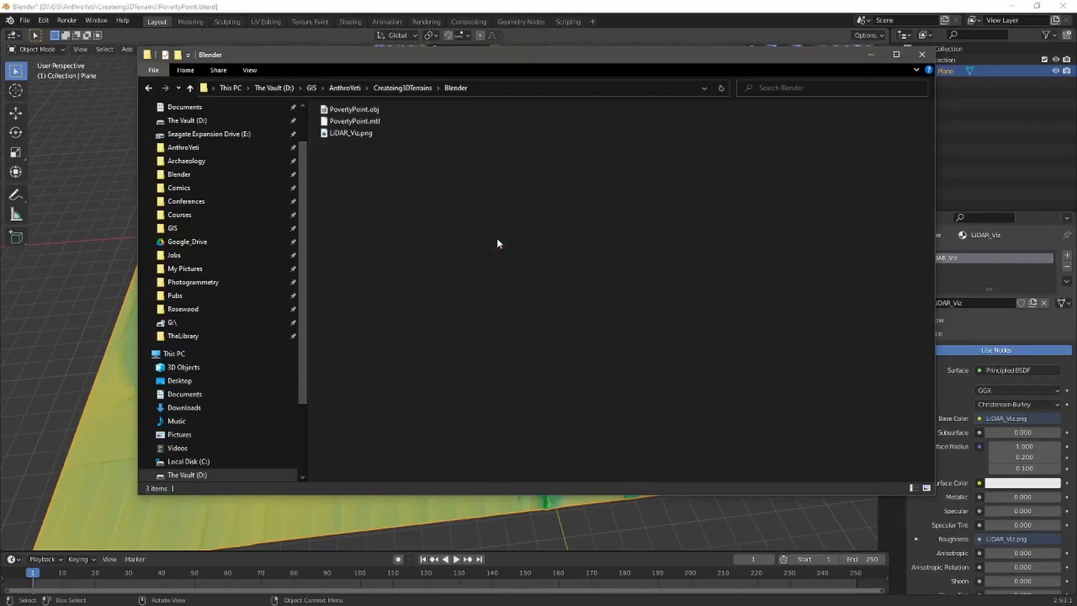
pyautogui.moveTo(497, 237); pyautogui.dragTo(348, 110)
pyautogui.rightClick(342, 133)
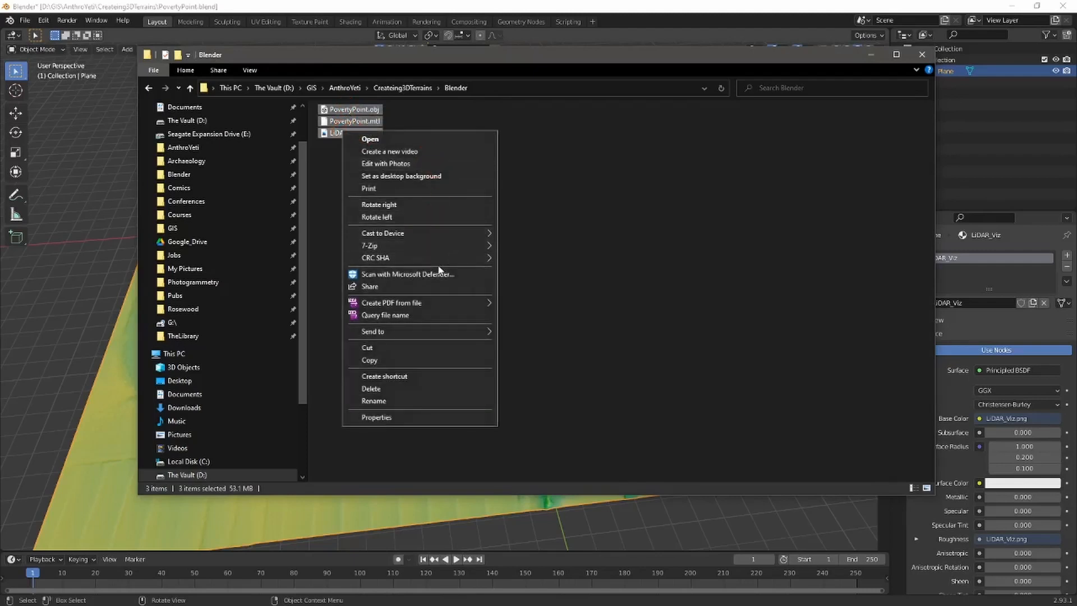
pyautogui.moveTo(444, 334)
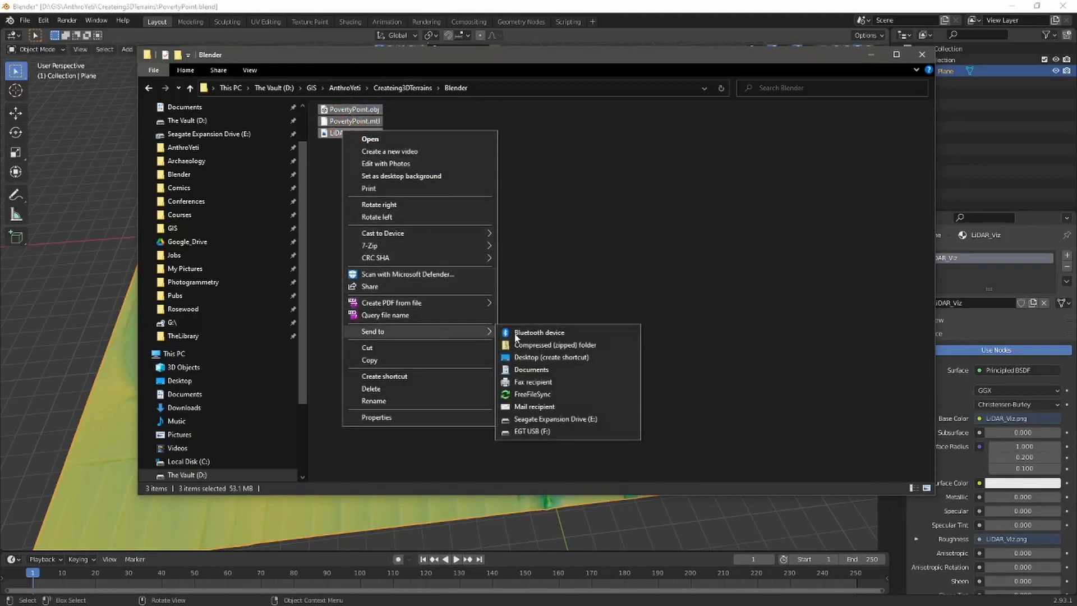
pyautogui.click(608, 347)
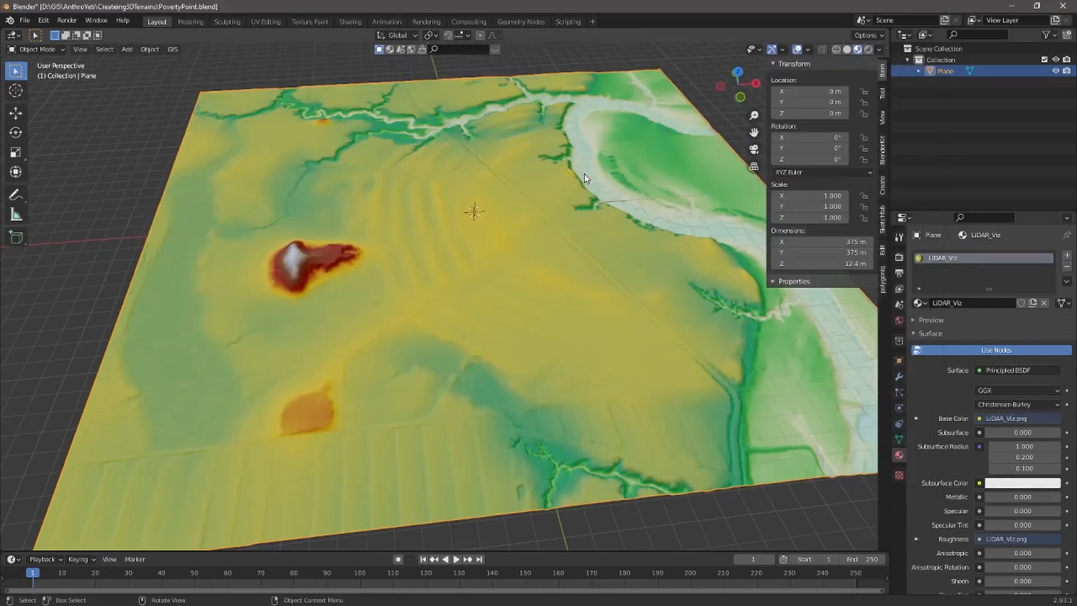